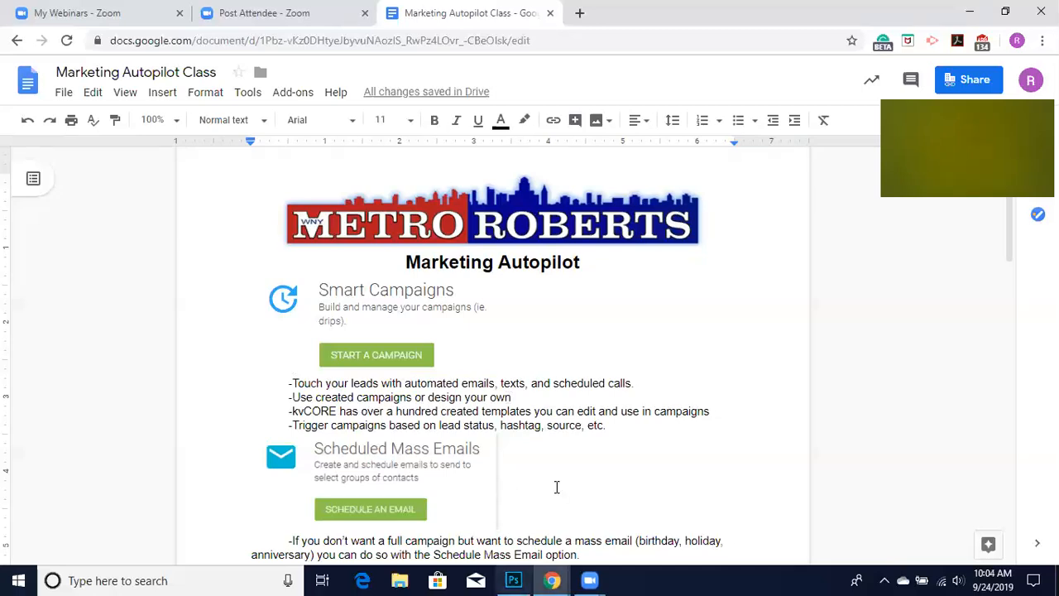
Read through the Marketing Autopilot class notes document.
{"action": "scroll", "coordinate": [555, 488], "scroll_direction": "down", "scroll_amount": 2}
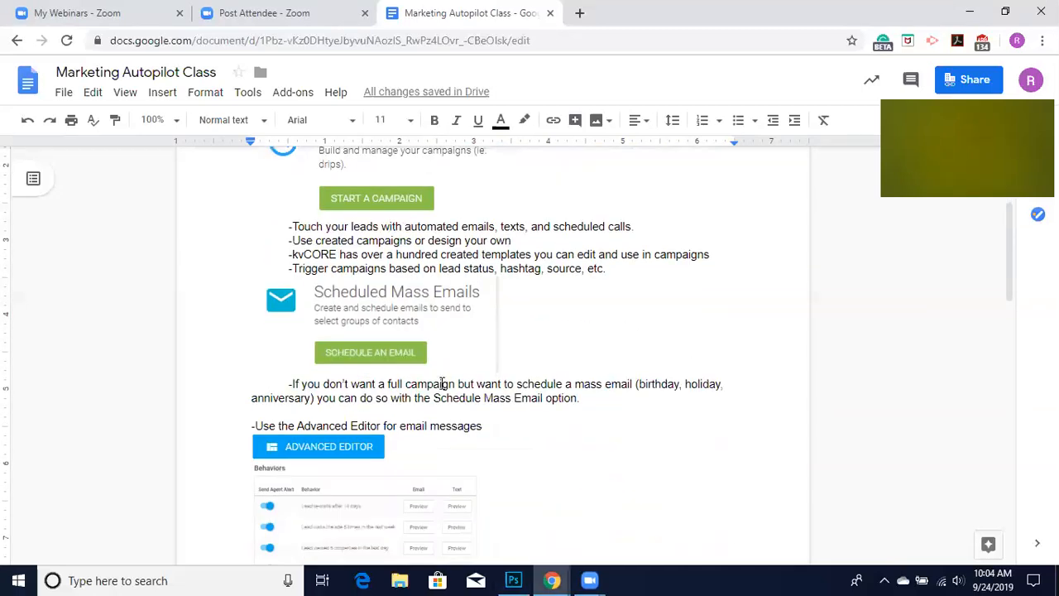
{"action": "scroll", "coordinate": [529, 458], "scroll_direction": "down", "scroll_amount": 1}
{"action": "scroll", "coordinate": [529, 458], "scroll_direction": "down", "scroll_amount": 1}
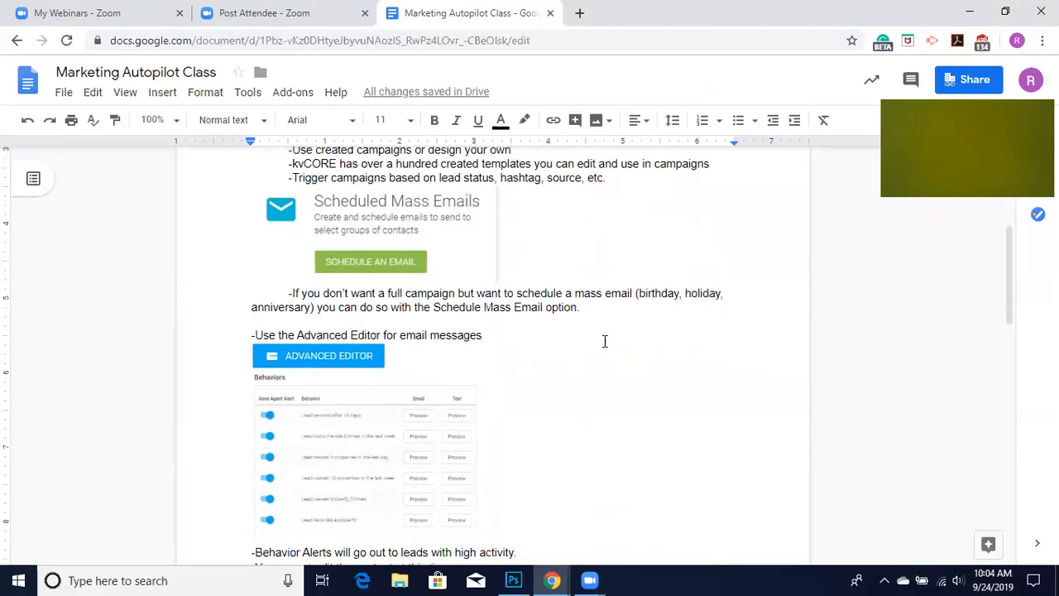
{"action": "scroll", "coordinate": [610, 351], "scroll_direction": "down", "scroll_amount": 1}
{"action": "scroll", "coordinate": [612, 353], "scroll_direction": "down", "scroll_amount": 1}
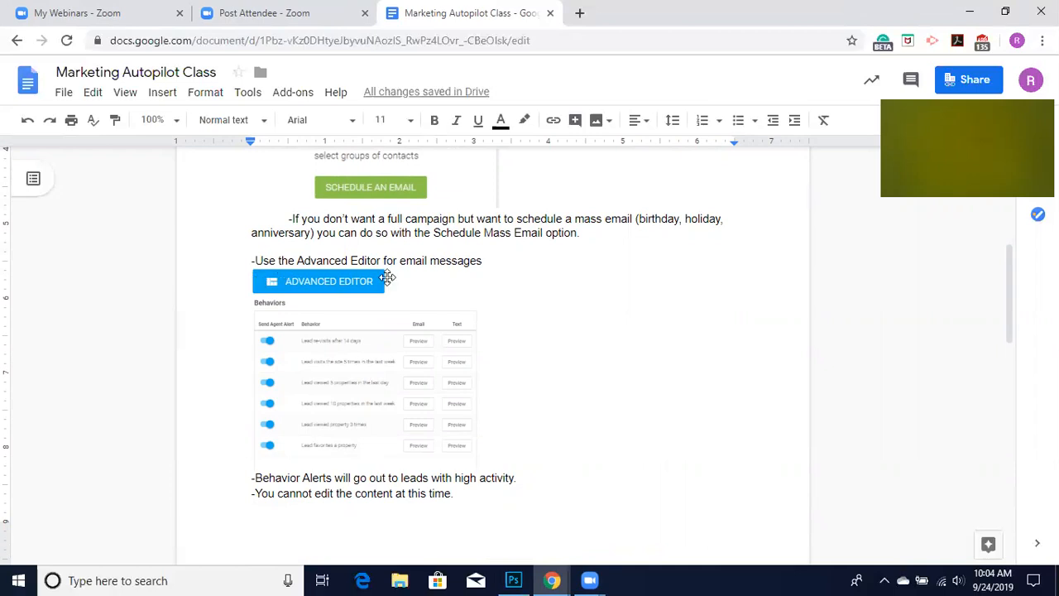
{"action": "scroll", "coordinate": [522, 261], "scroll_direction": "down", "scroll_amount": 2}
{"action": "scroll", "coordinate": [523, 261], "scroll_direction": "up", "scroll_amount": 7}
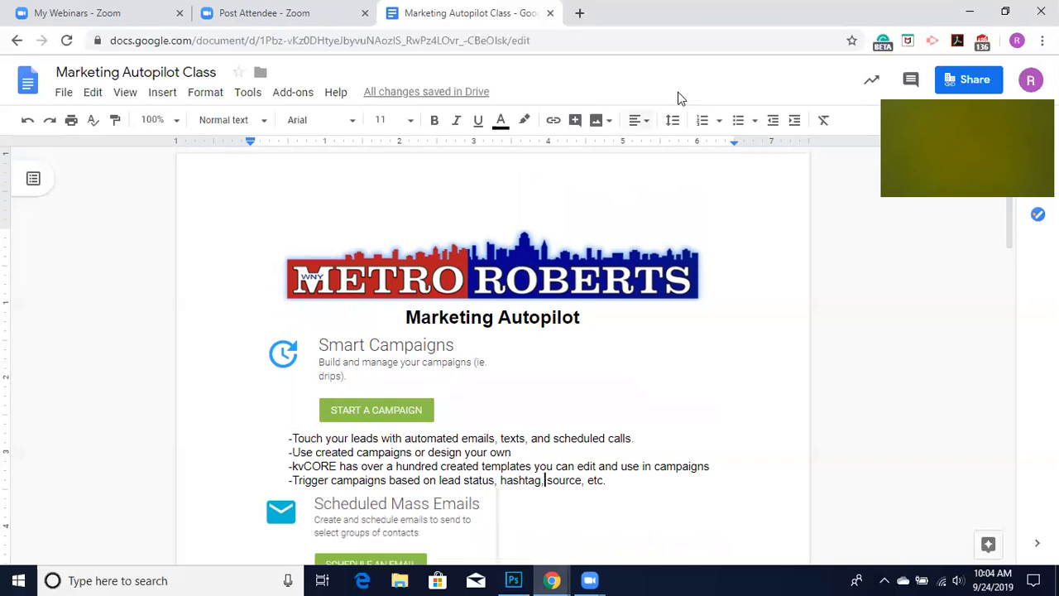
Open kvcore.com in a new browser tab.
{"action": "left_click", "coordinate": [579, 13]}
{"action": "type", "text": "kvcpre"}
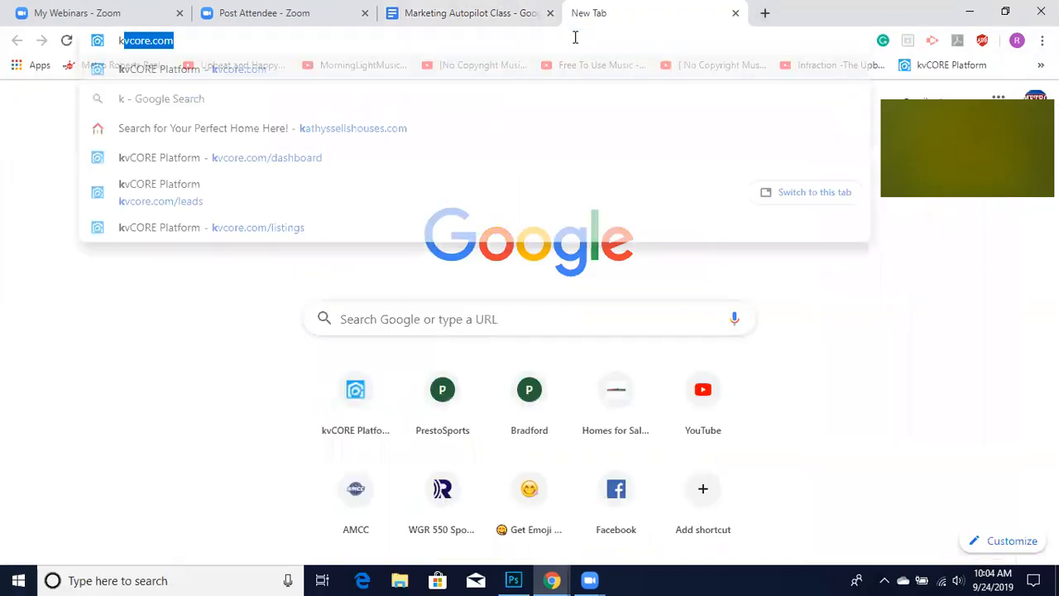
{"action": "key", "text": "BackSpace"}
{"action": "key", "text": "BackSpace"}
{"action": "key", "text": "BackSpace"}
{"action": "type", "text": "ore.co"}
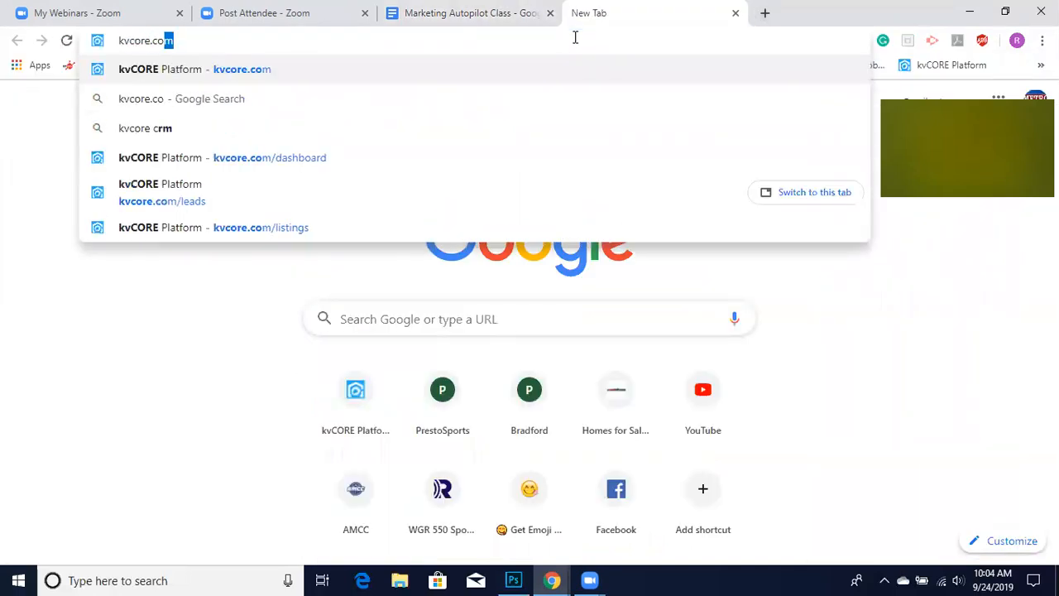
{"action": "key", "text": "Return"}
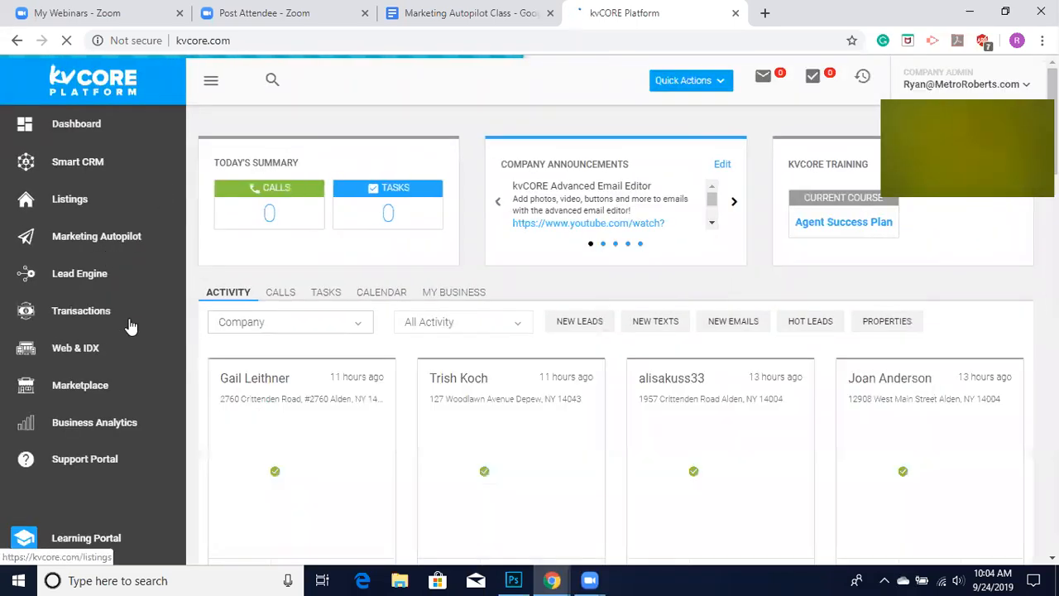
Go to Marketing Autopilot's Smart Campaigns library and open the Default New Lead - Buyer campaign.
{"action": "left_click", "coordinate": [92, 236]}
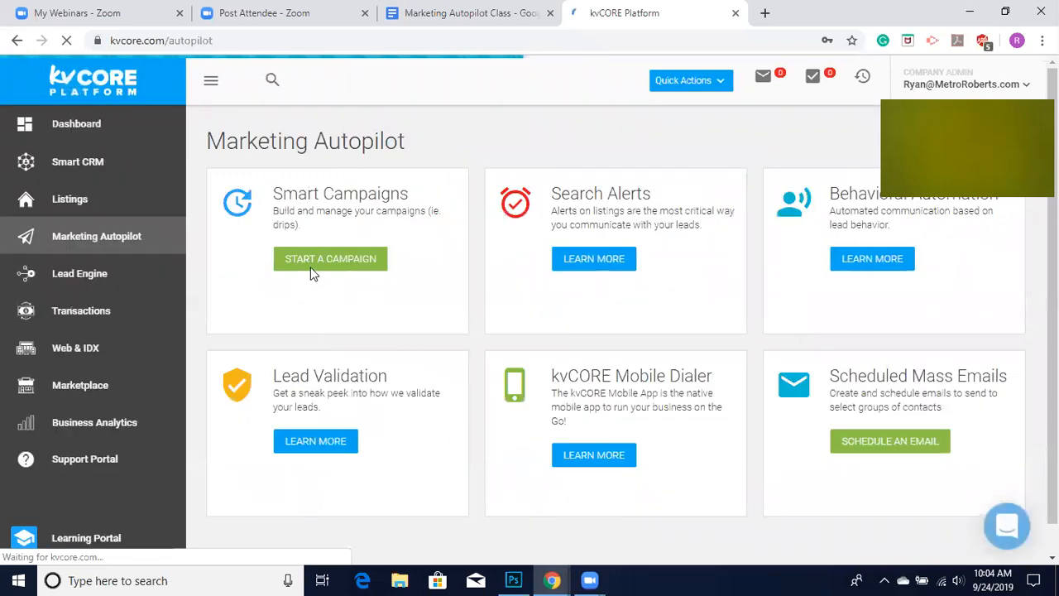
{"action": "left_click", "coordinate": [312, 268]}
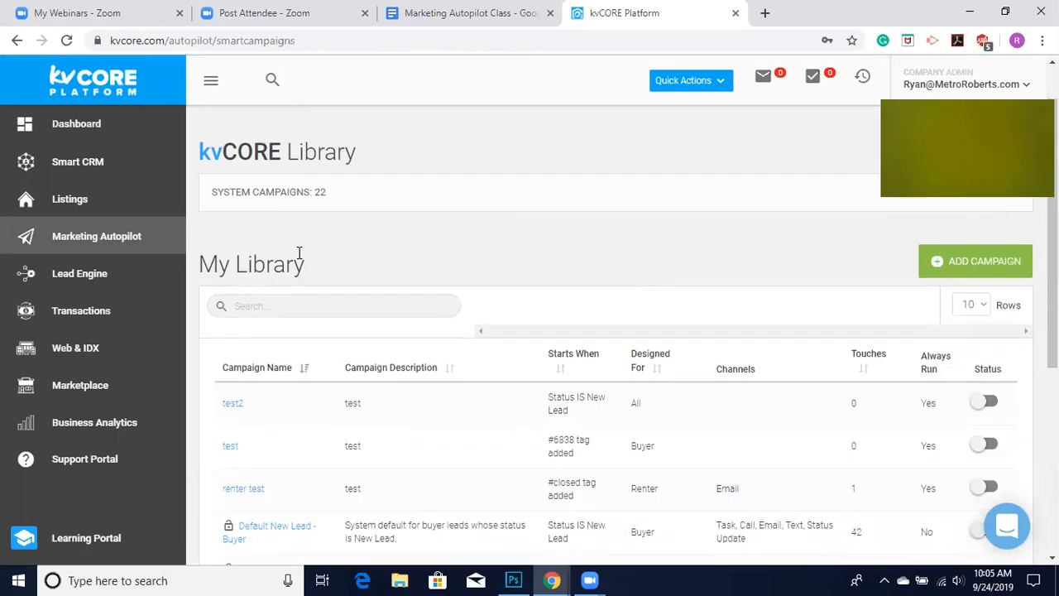
{"action": "scroll", "coordinate": [299, 251], "scroll_direction": "down", "scroll_amount": 5}
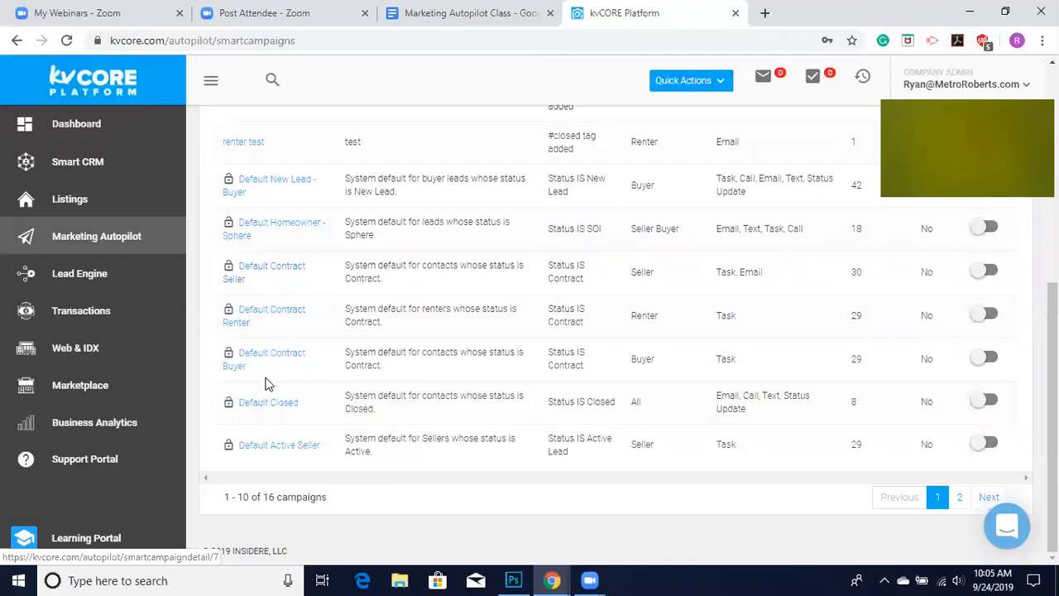
{"action": "scroll", "coordinate": [637, 424], "scroll_direction": "up", "scroll_amount": 2}
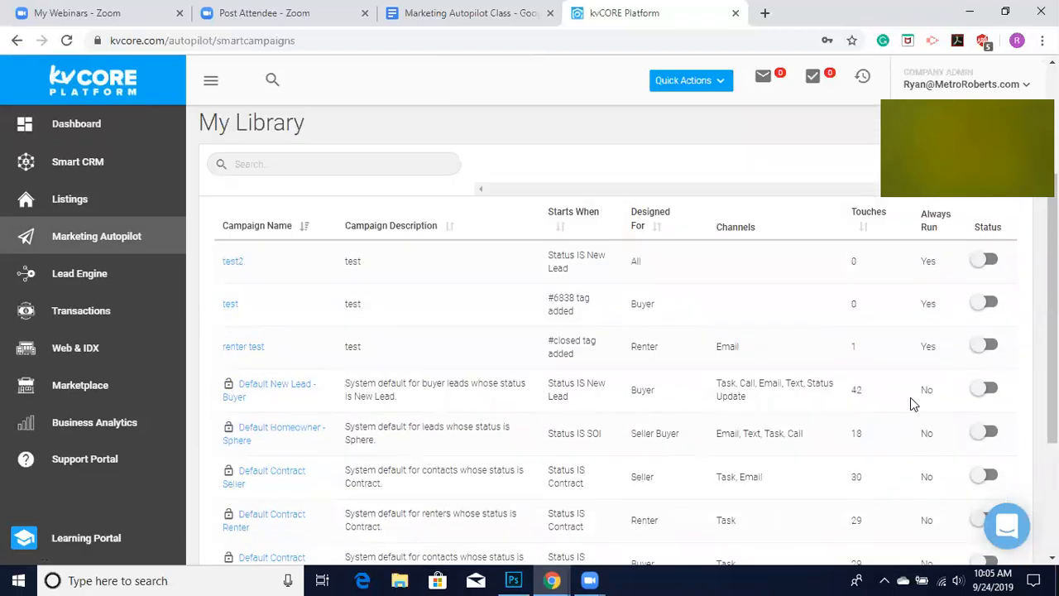
{"action": "scroll", "coordinate": [425, 455], "scroll_direction": "down", "scroll_amount": 3}
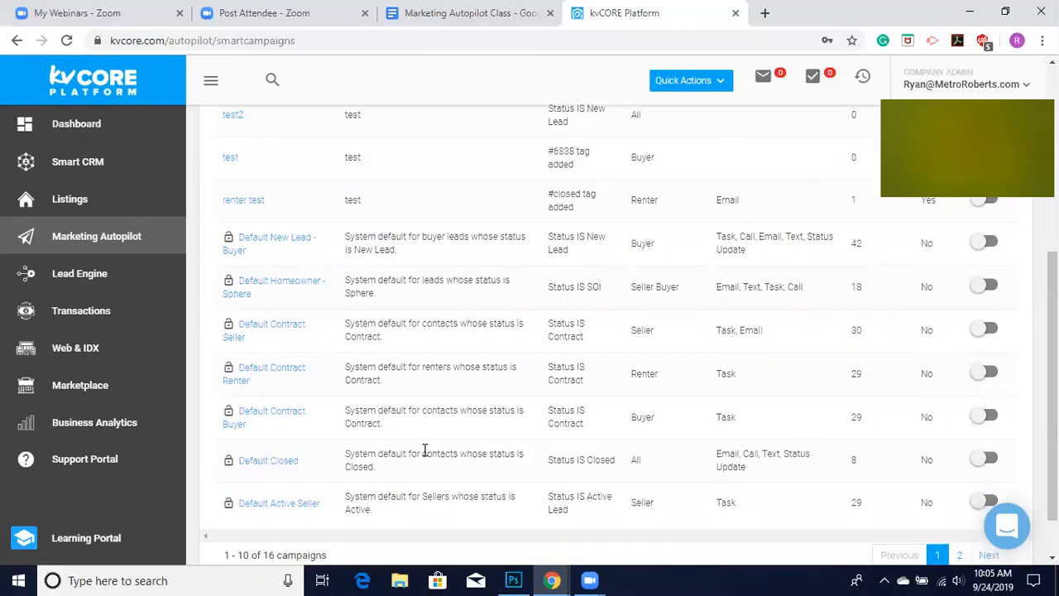
{"action": "left_click", "coordinate": [258, 242]}
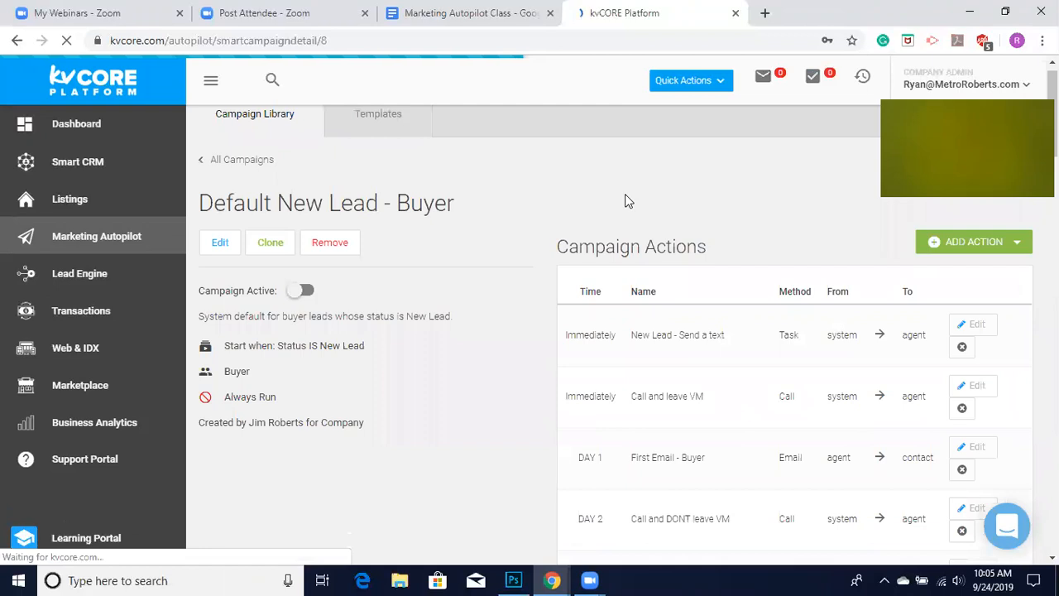
Review the scheduled campaign actions of the Default New Lead - Buyer campaign.
{"action": "scroll", "coordinate": [625, 231], "scroll_direction": "down", "scroll_amount": 1}
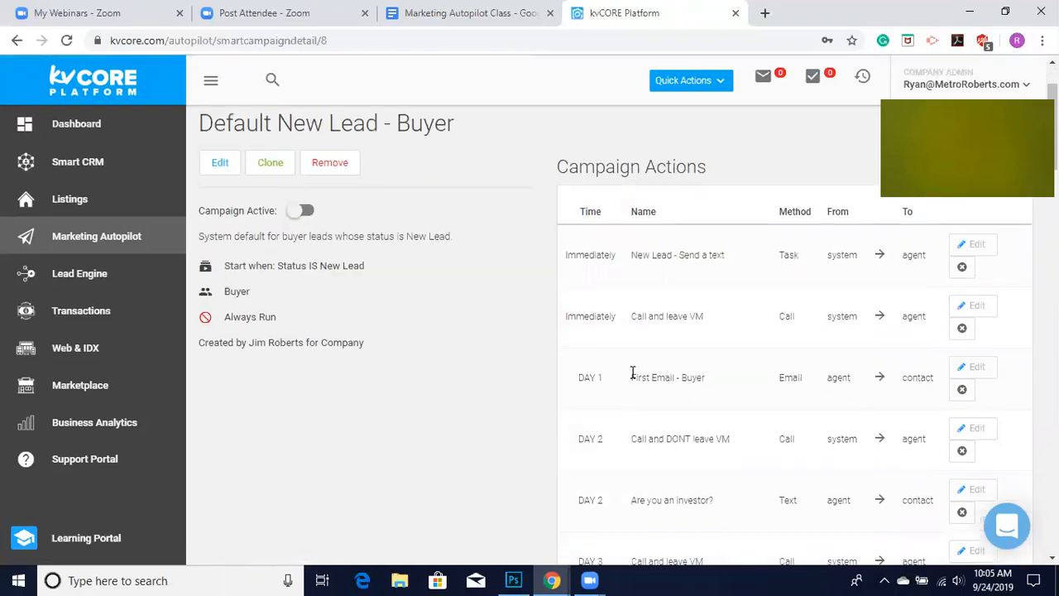
{"action": "scroll", "coordinate": [632, 372], "scroll_direction": "down", "scroll_amount": 1}
{"action": "scroll", "coordinate": [632, 372], "scroll_direction": "down", "scroll_amount": 3}
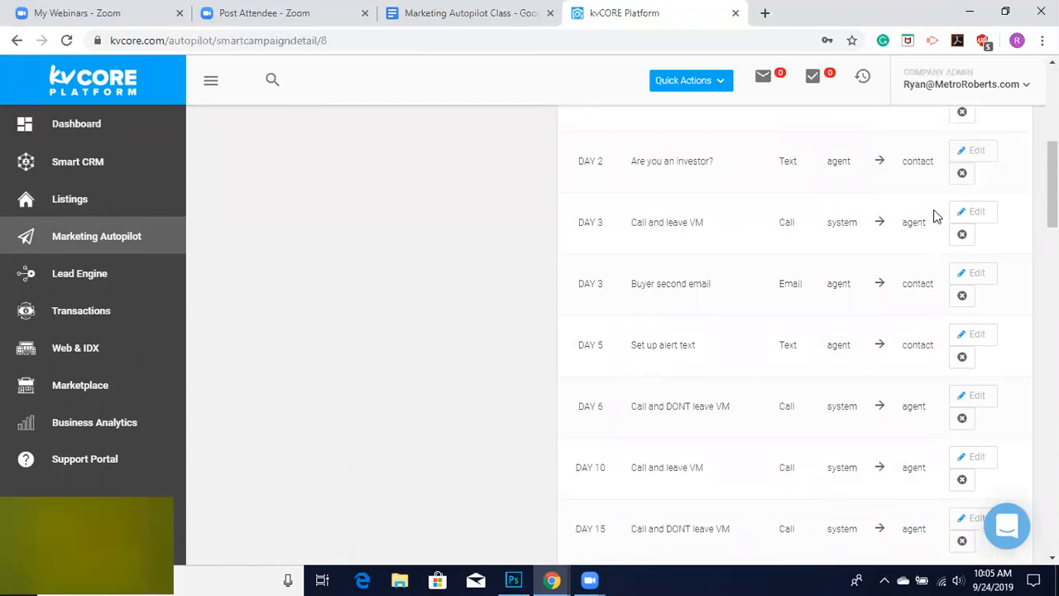
{"action": "scroll", "coordinate": [780, 260], "scroll_direction": "up", "scroll_amount": 4}
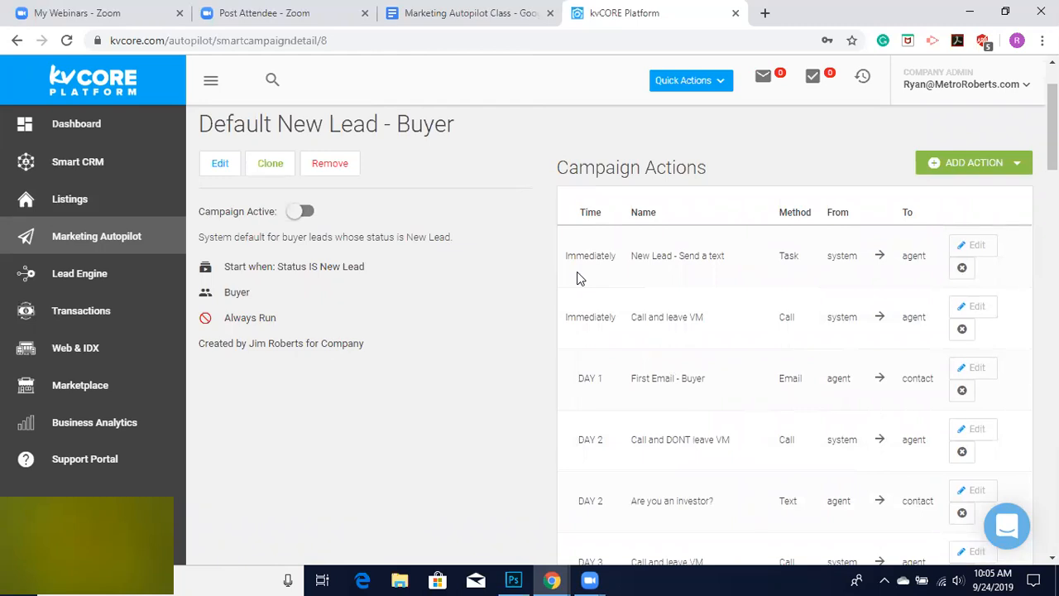
{"action": "scroll", "coordinate": [598, 378], "scroll_direction": "down", "scroll_amount": 1}
{"action": "scroll", "coordinate": [600, 384], "scroll_direction": "down", "scroll_amount": 1}
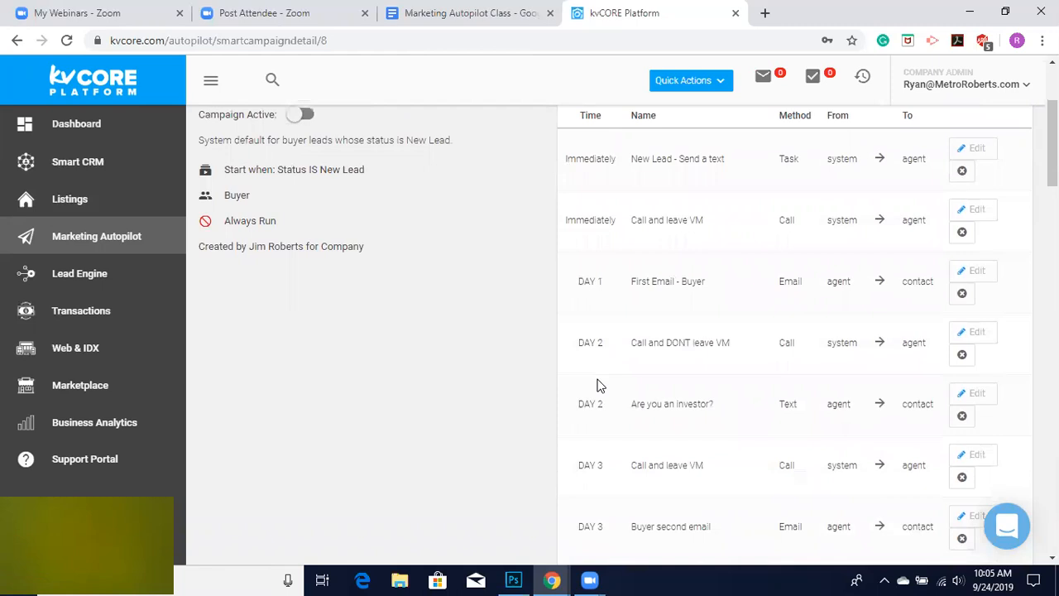
{"action": "scroll", "coordinate": [599, 386], "scroll_direction": "down", "scroll_amount": 1}
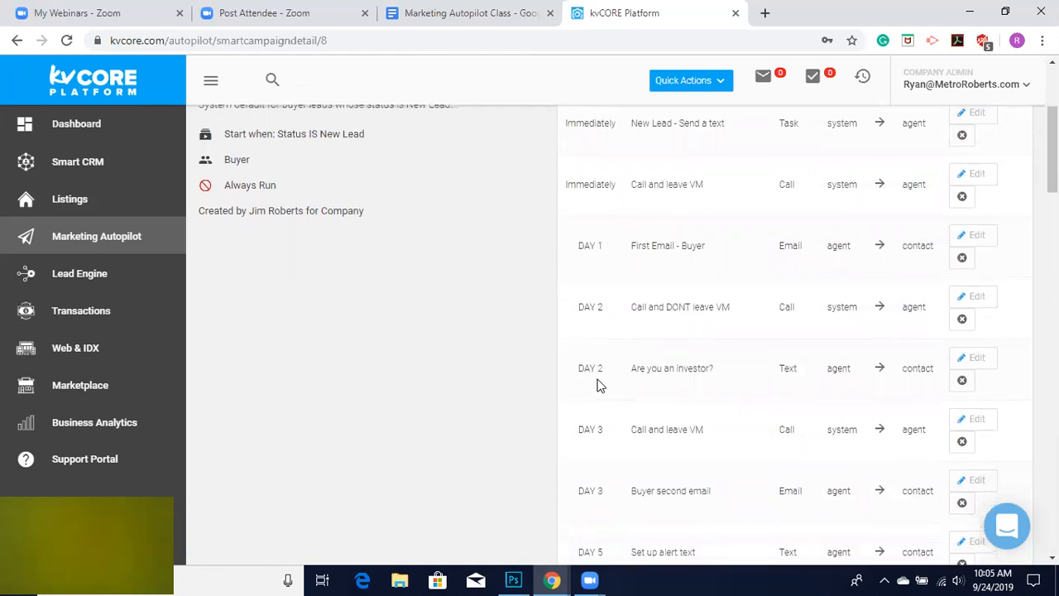
{"action": "scroll", "coordinate": [626, 421], "scroll_direction": "down", "scroll_amount": 3}
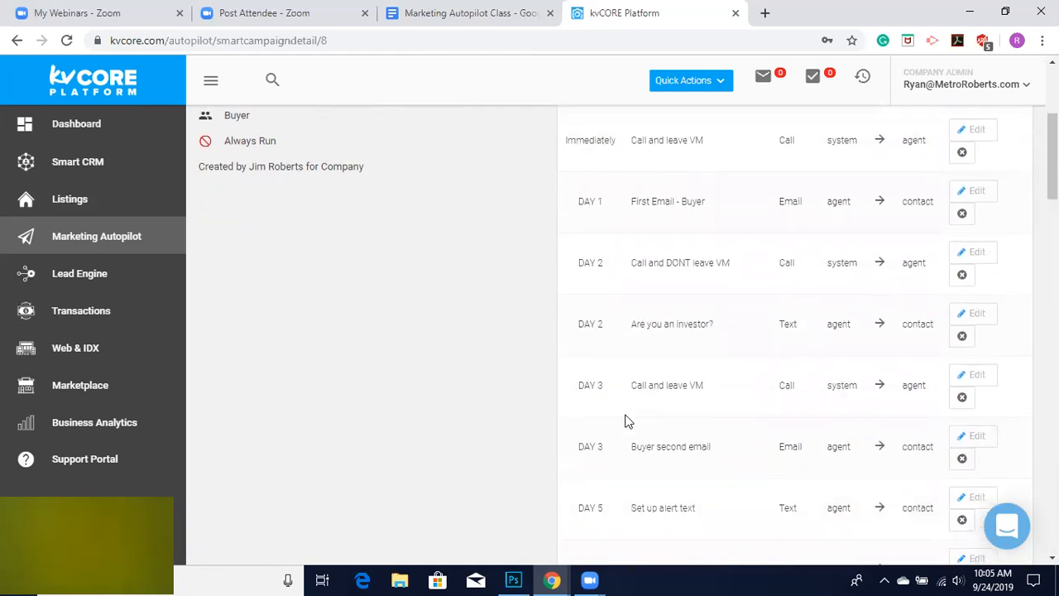
{"action": "scroll", "coordinate": [626, 421], "scroll_direction": "up", "scroll_amount": 5}
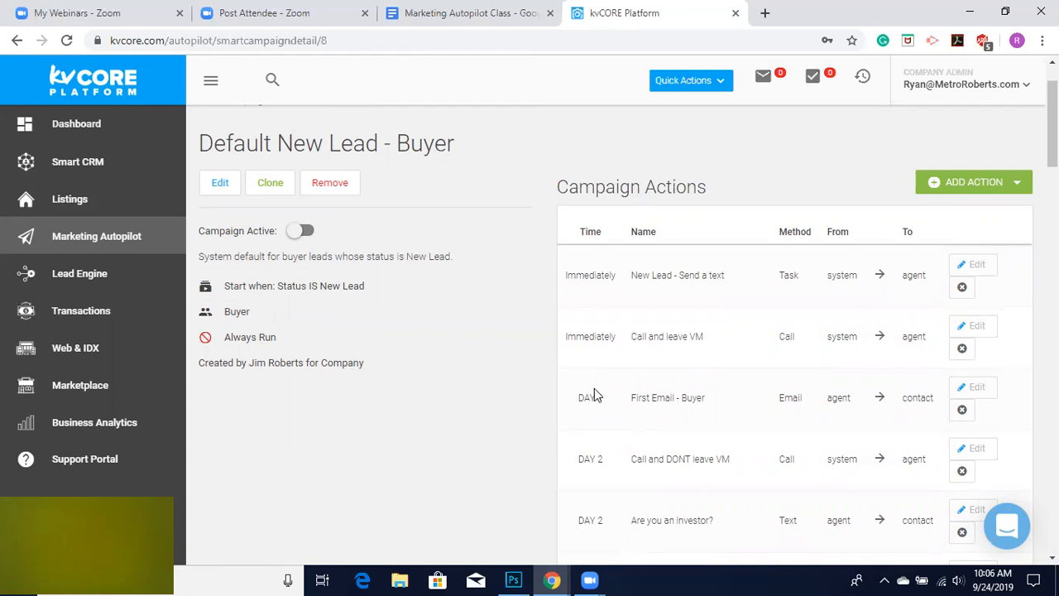
{"action": "scroll", "coordinate": [706, 449], "scroll_direction": "down", "scroll_amount": 7}
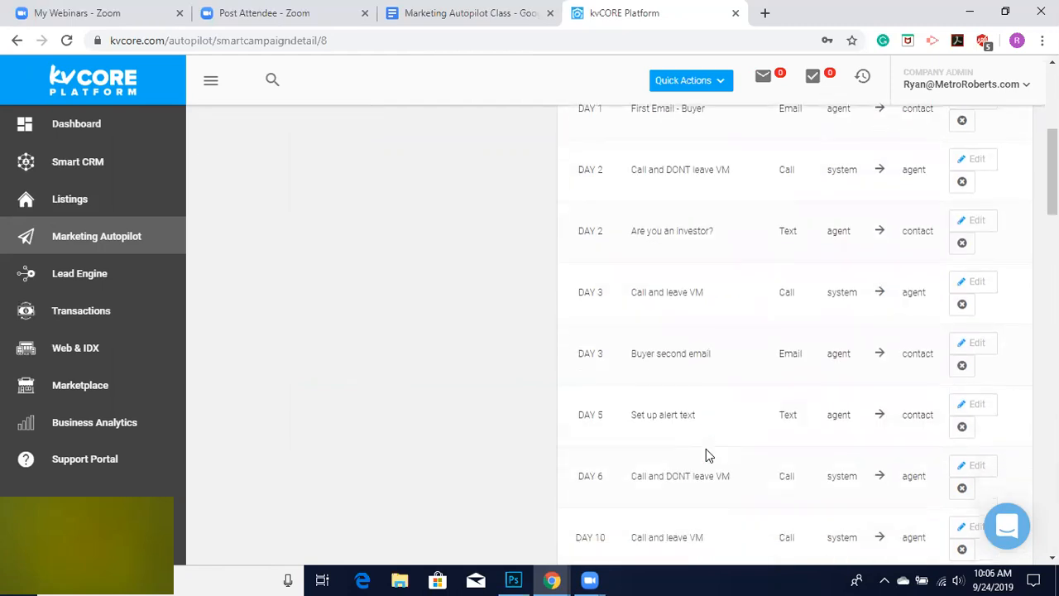
{"action": "scroll", "coordinate": [706, 456], "scroll_direction": "down", "scroll_amount": 6}
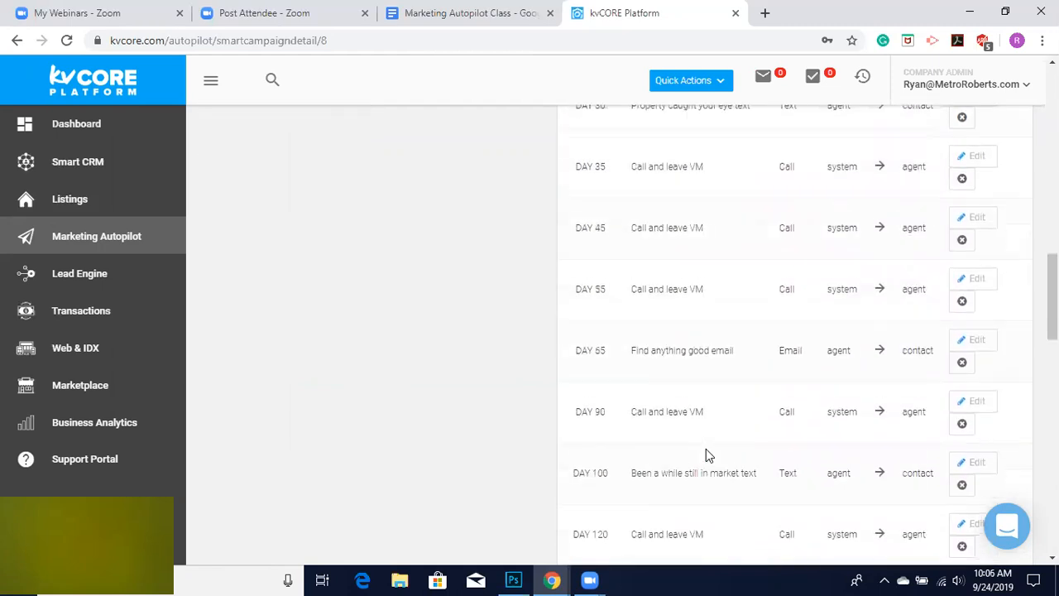
{"action": "scroll", "coordinate": [706, 455], "scroll_direction": "up", "scroll_amount": 4}
{"action": "scroll", "coordinate": [706, 448], "scroll_direction": "up", "scroll_amount": 10}
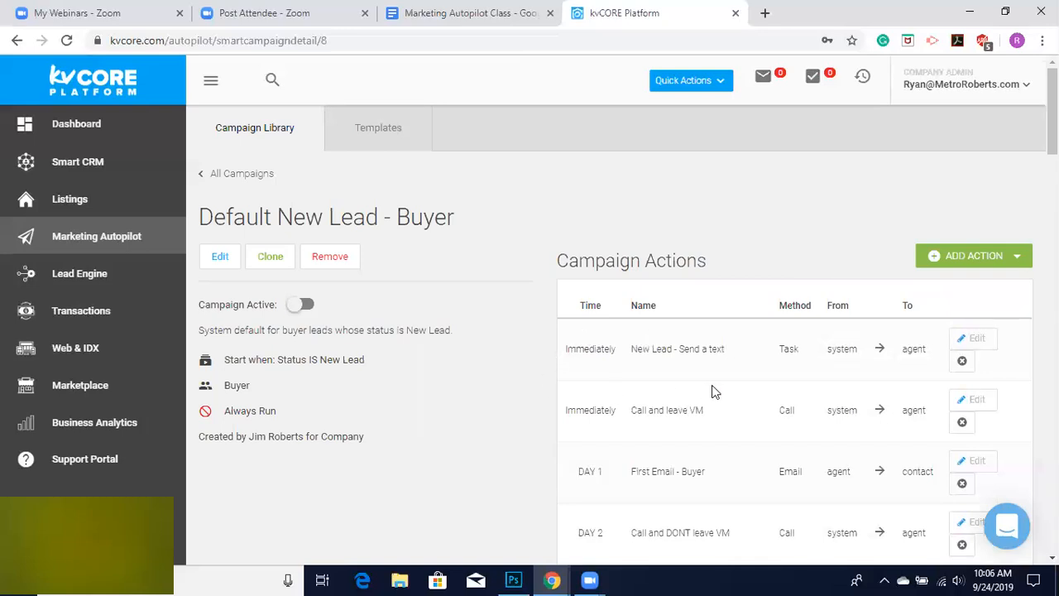
{"action": "scroll", "coordinate": [715, 392], "scroll_direction": "down", "scroll_amount": 1}
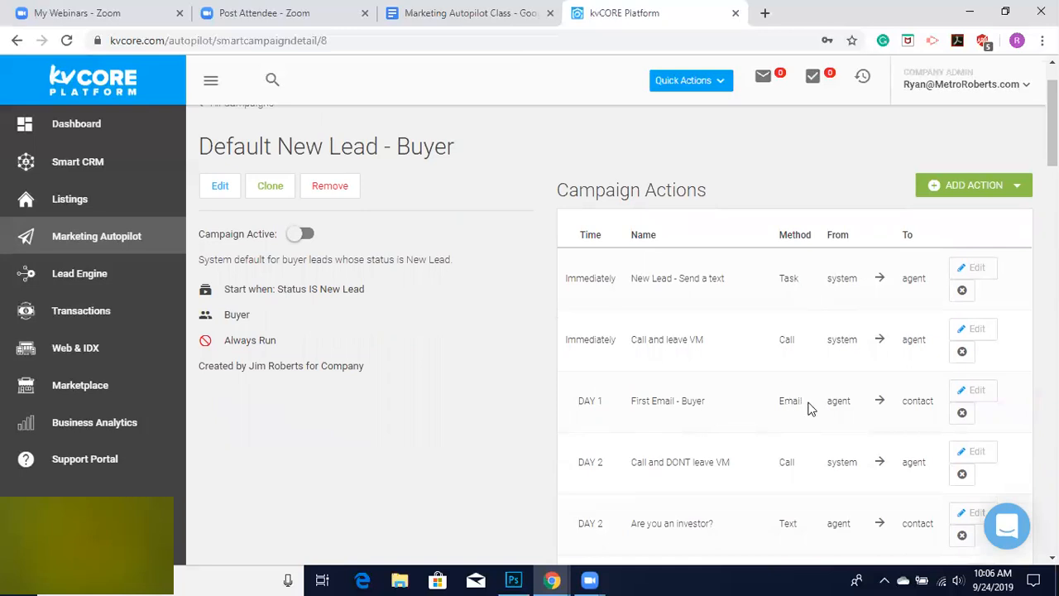
{"action": "scroll", "coordinate": [759, 445], "scroll_direction": "down", "scroll_amount": 1}
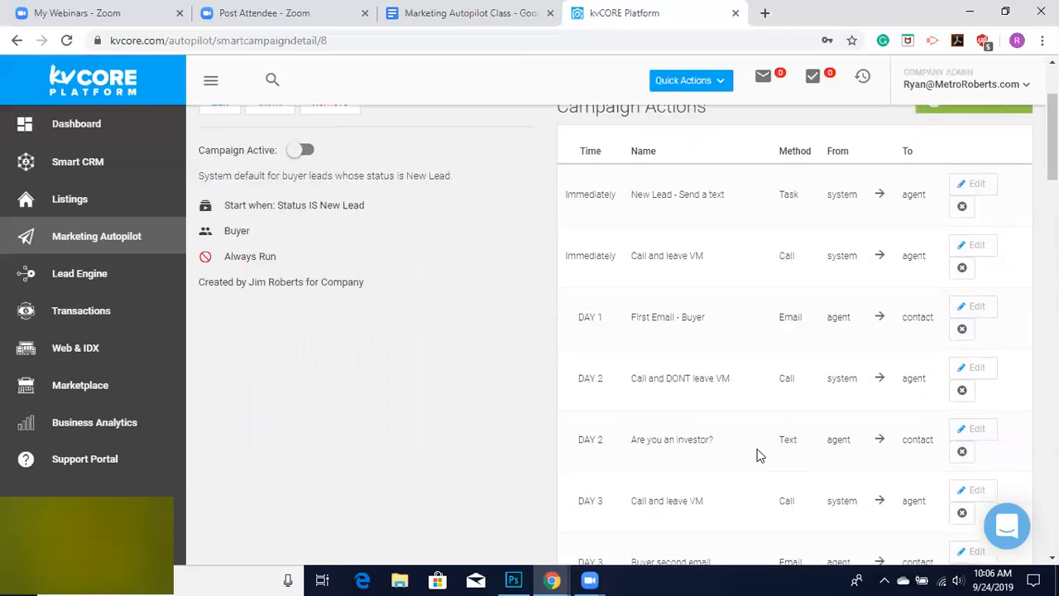
{"action": "scroll", "coordinate": [759, 454], "scroll_direction": "down", "scroll_amount": 1}
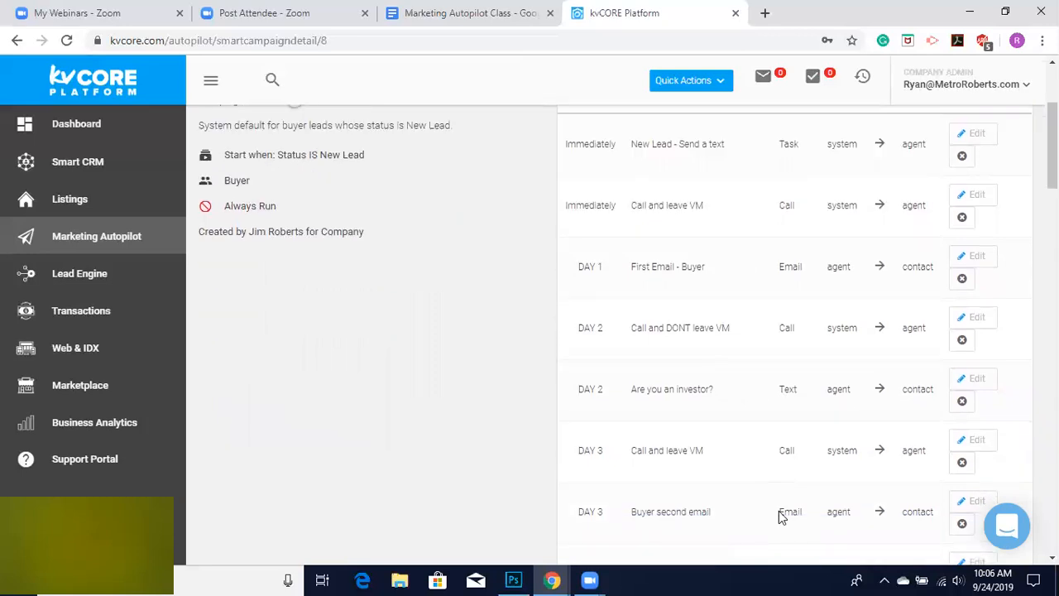
{"action": "scroll", "coordinate": [779, 513], "scroll_direction": "up", "scroll_amount": 3}
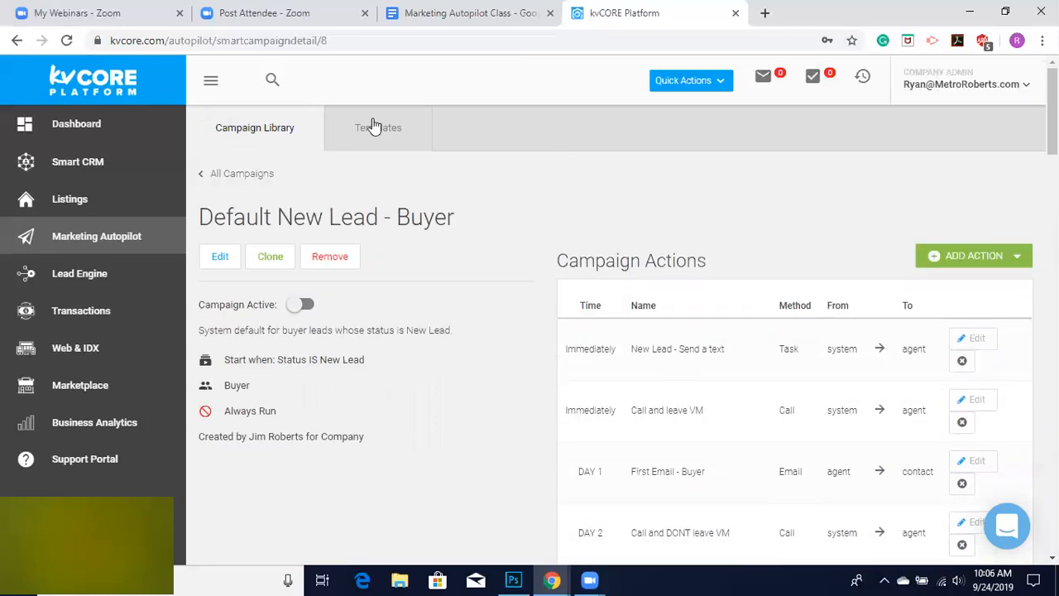
Open the campaign Templates and browse the list of email templates.
{"action": "left_click", "coordinate": [368, 133]}
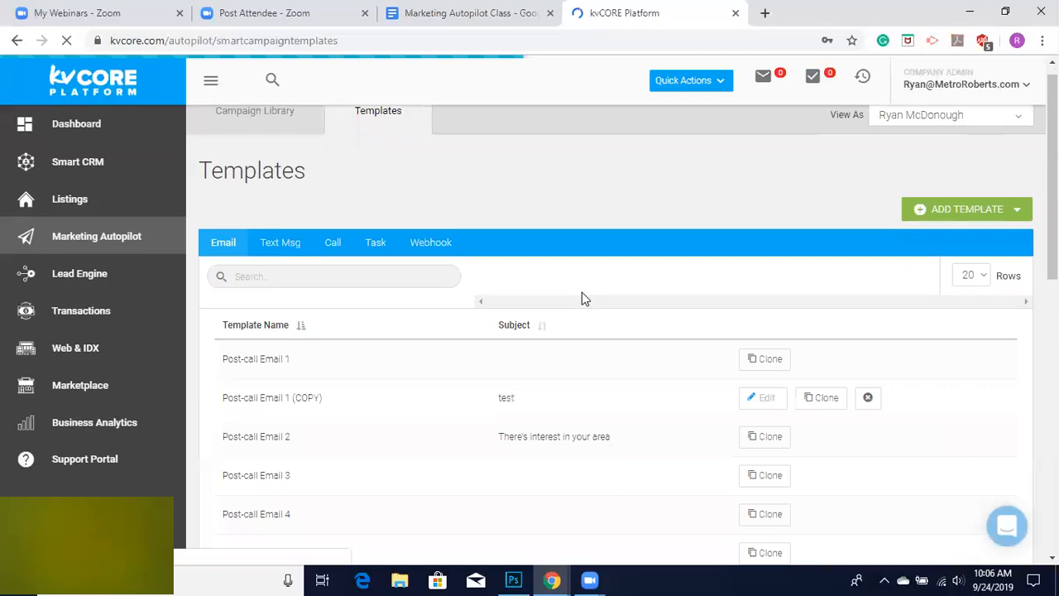
{"action": "scroll", "coordinate": [362, 189], "scroll_direction": "down", "scroll_amount": 3}
{"action": "scroll", "coordinate": [257, 149], "scroll_direction": "up", "scroll_amount": 2}
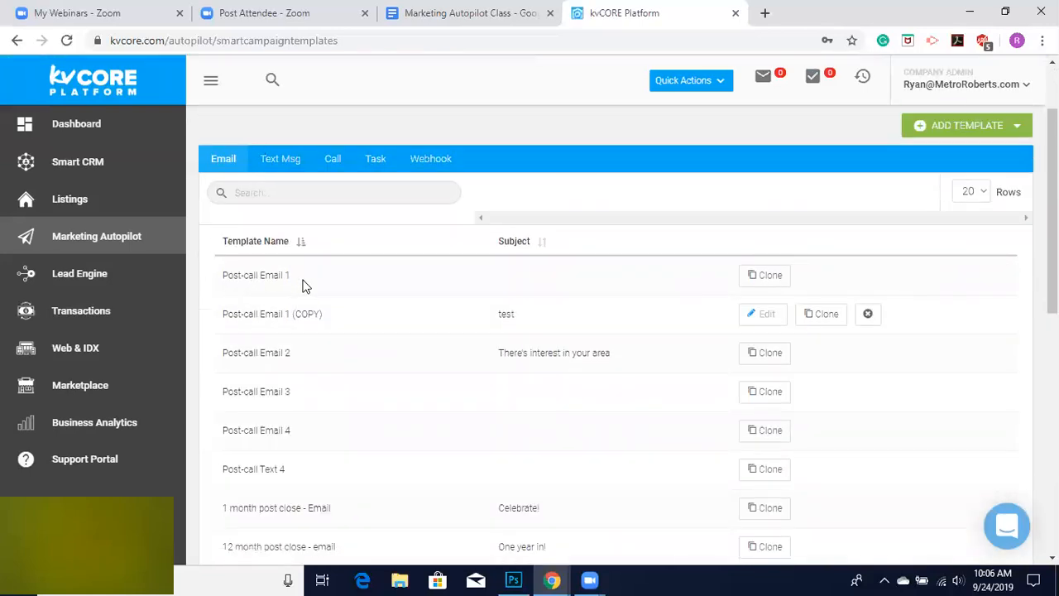
{"action": "scroll", "coordinate": [326, 425], "scroll_direction": "down", "scroll_amount": 2}
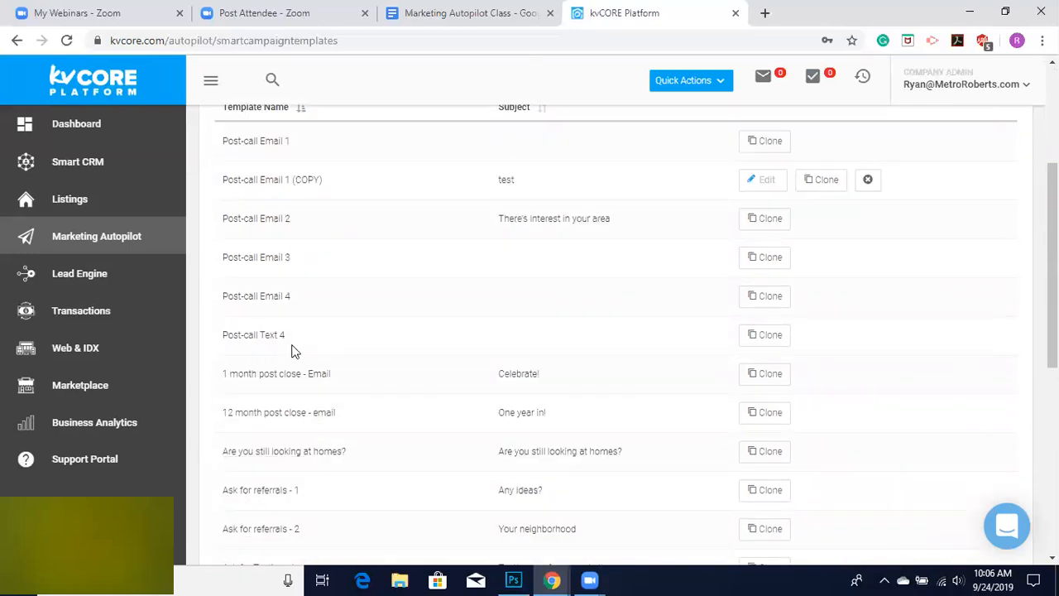
{"action": "scroll", "coordinate": [291, 351], "scroll_direction": "down", "scroll_amount": 1}
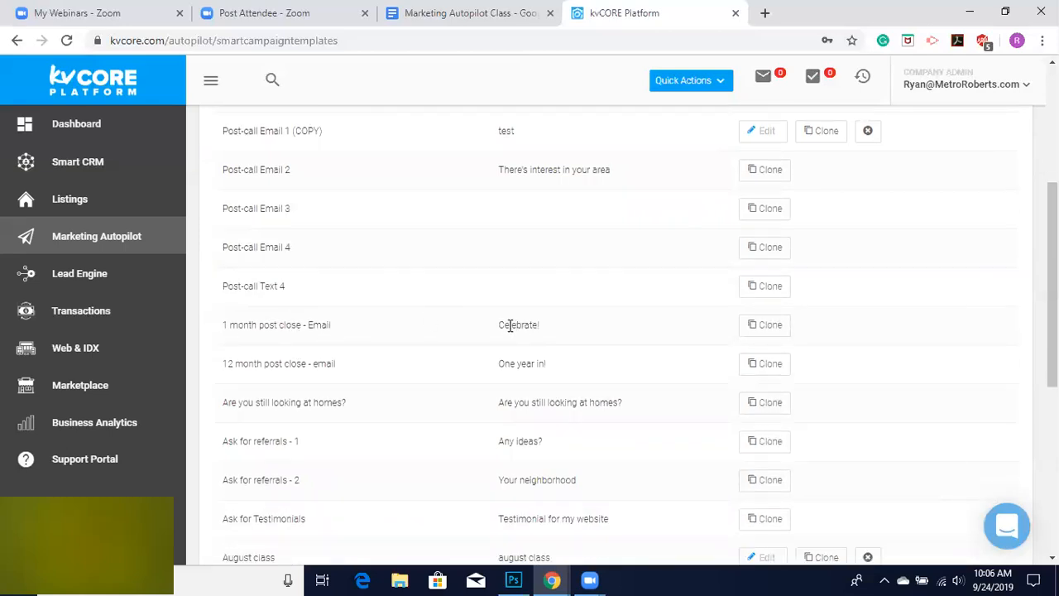
{"action": "scroll", "coordinate": [441, 356], "scroll_direction": "down", "scroll_amount": 2}
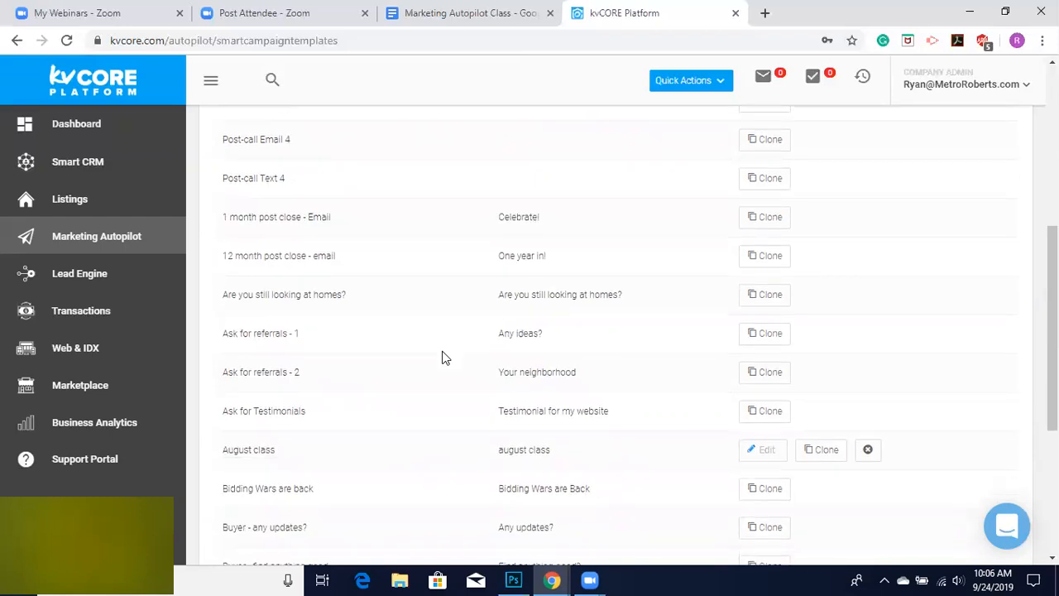
{"action": "scroll", "coordinate": [442, 356], "scroll_direction": "down", "scroll_amount": 6}
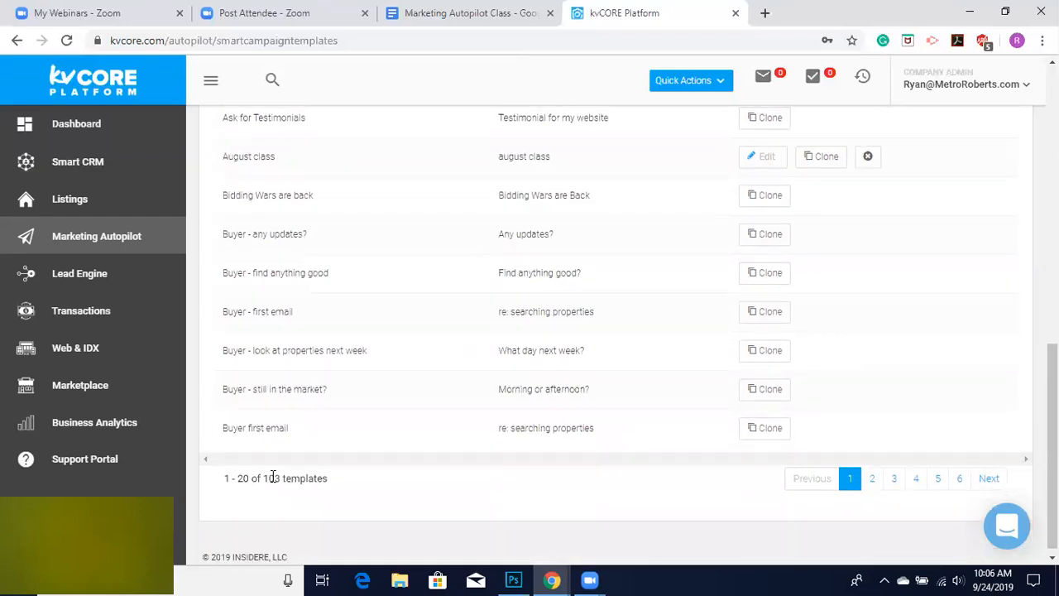
{"action": "scroll", "coordinate": [362, 492], "scroll_direction": "up", "scroll_amount": 5}
{"action": "scroll", "coordinate": [362, 487], "scroll_direction": "up", "scroll_amount": 3}
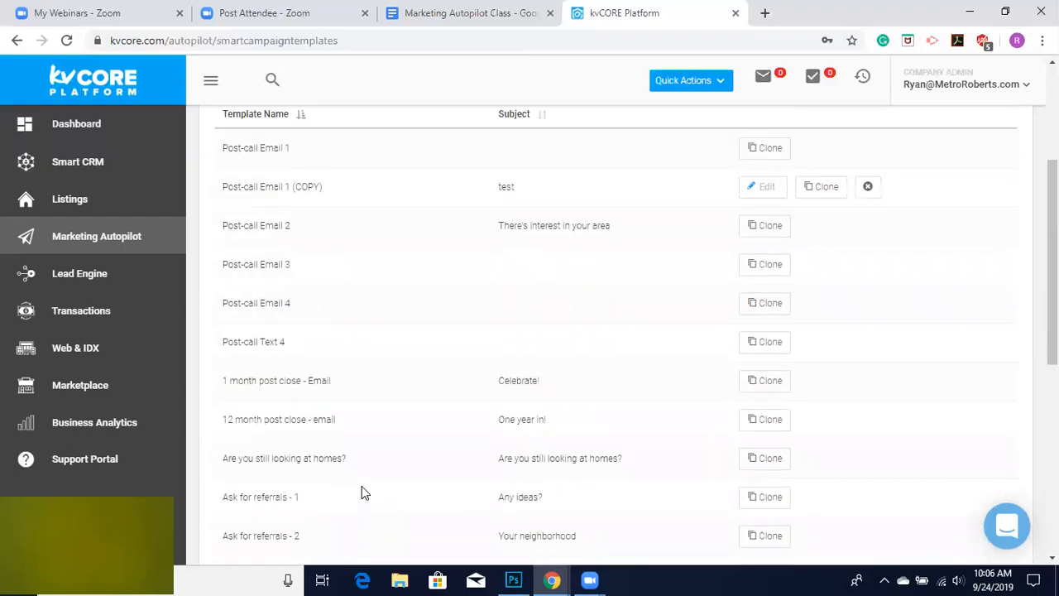
{"action": "scroll", "coordinate": [361, 486], "scroll_direction": "down", "scroll_amount": 5}
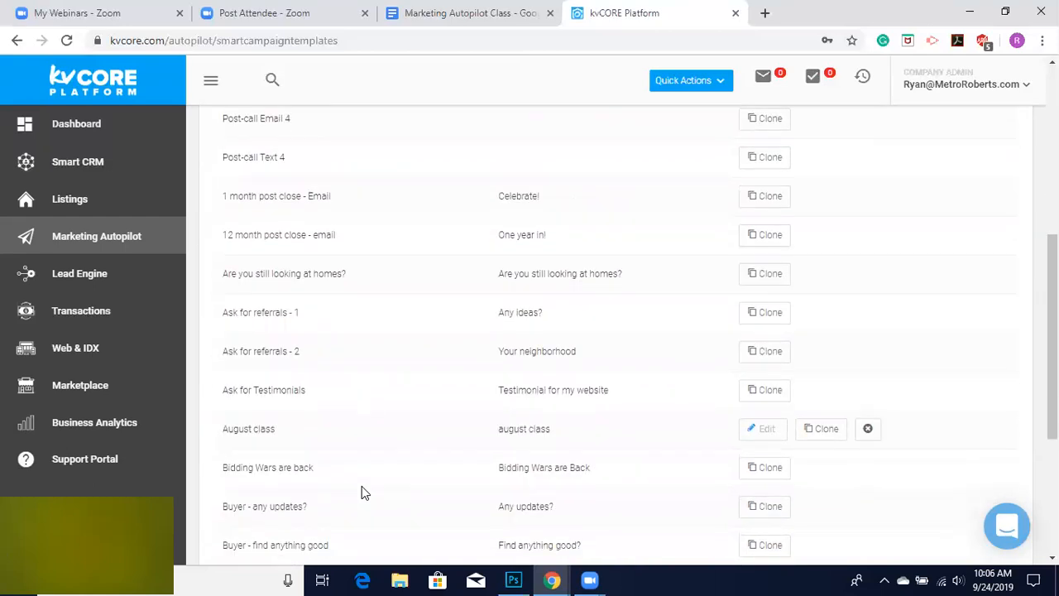
Return to the Campaign Library and reopen the Default New Lead - Buyer campaign.
{"action": "scroll", "coordinate": [362, 489], "scroll_direction": "down", "scroll_amount": 2}
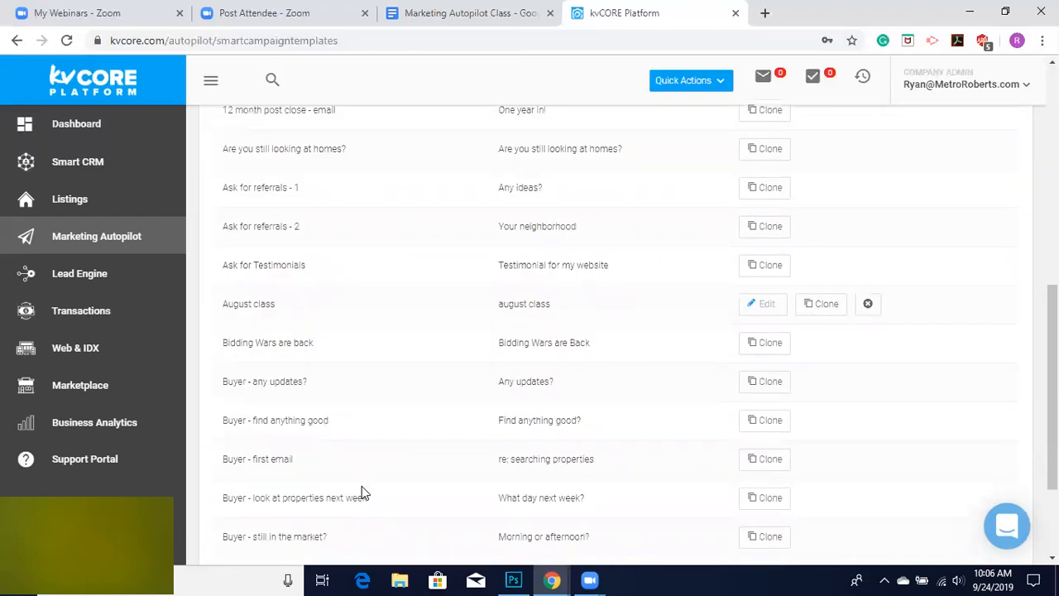
{"action": "scroll", "coordinate": [361, 492], "scroll_direction": "down", "scroll_amount": 1}
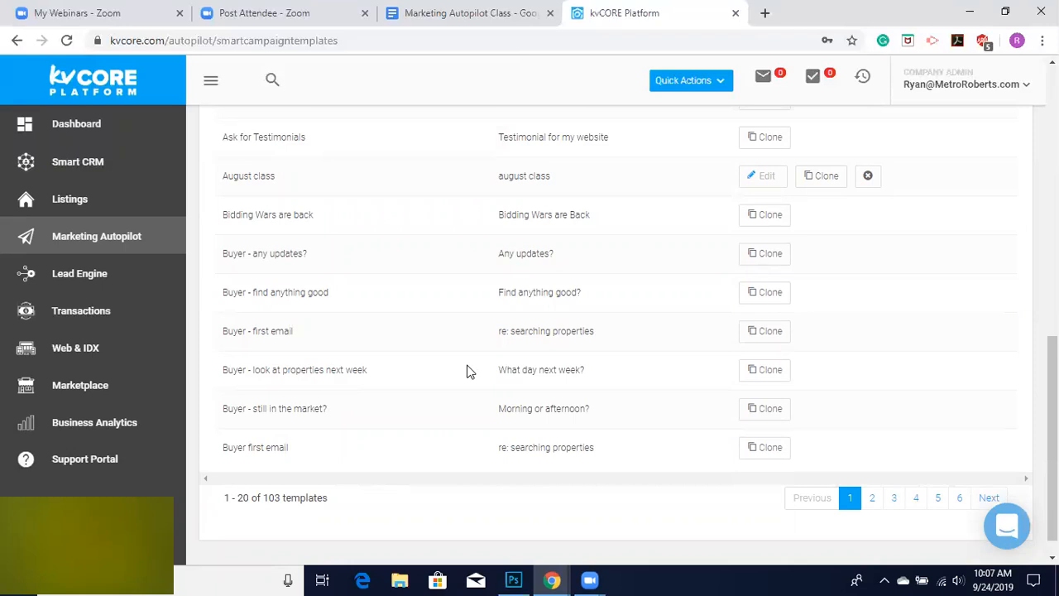
{"action": "scroll", "coordinate": [467, 372], "scroll_direction": "up", "scroll_amount": 8}
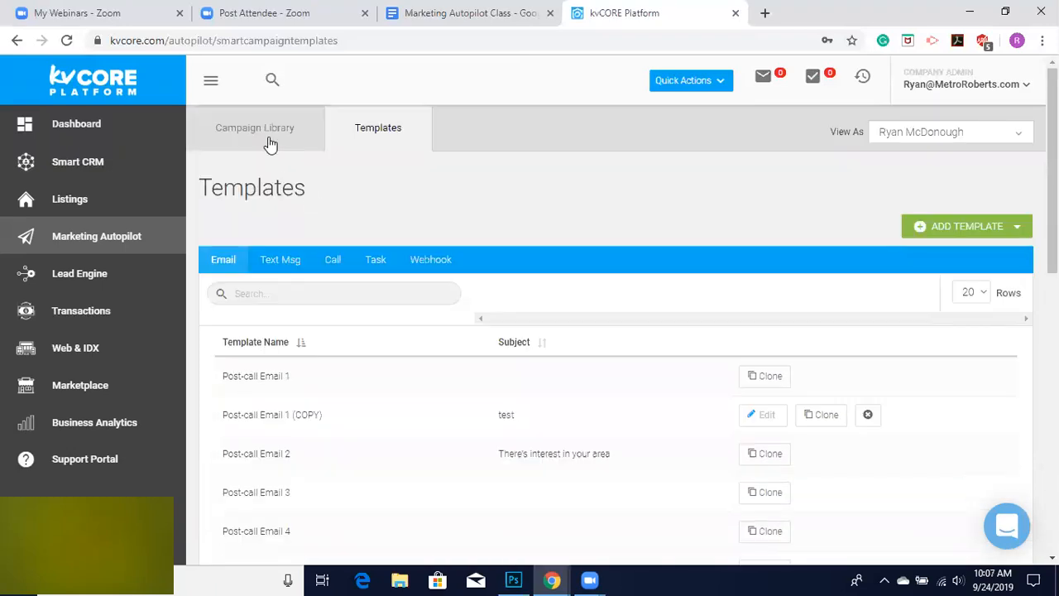
{"action": "left_click", "coordinate": [271, 145]}
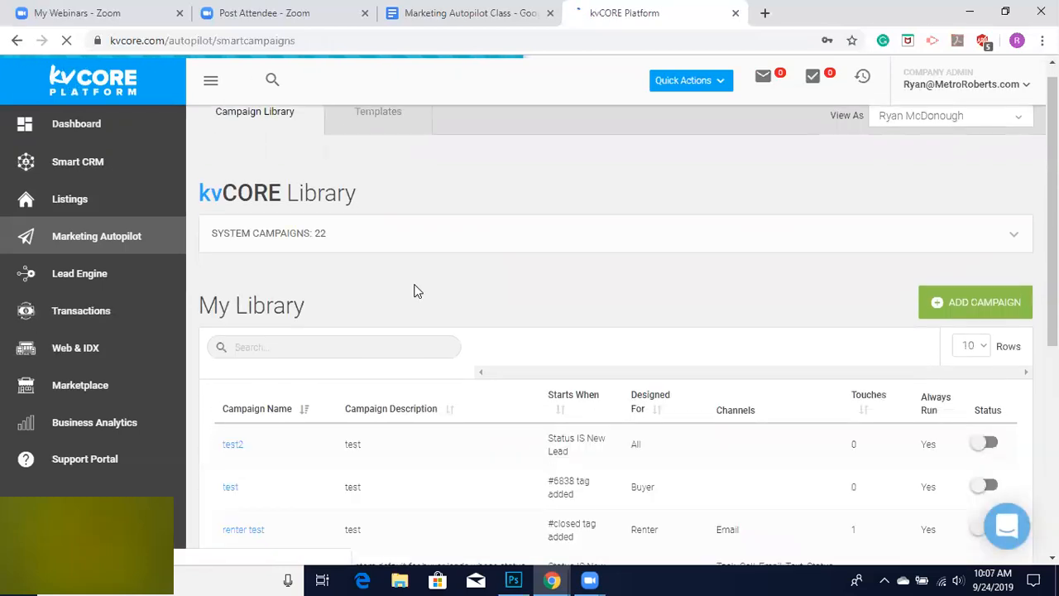
{"action": "scroll", "coordinate": [418, 291], "scroll_direction": "down", "scroll_amount": 3}
{"action": "scroll", "coordinate": [416, 288], "scroll_direction": "down", "scroll_amount": 1}
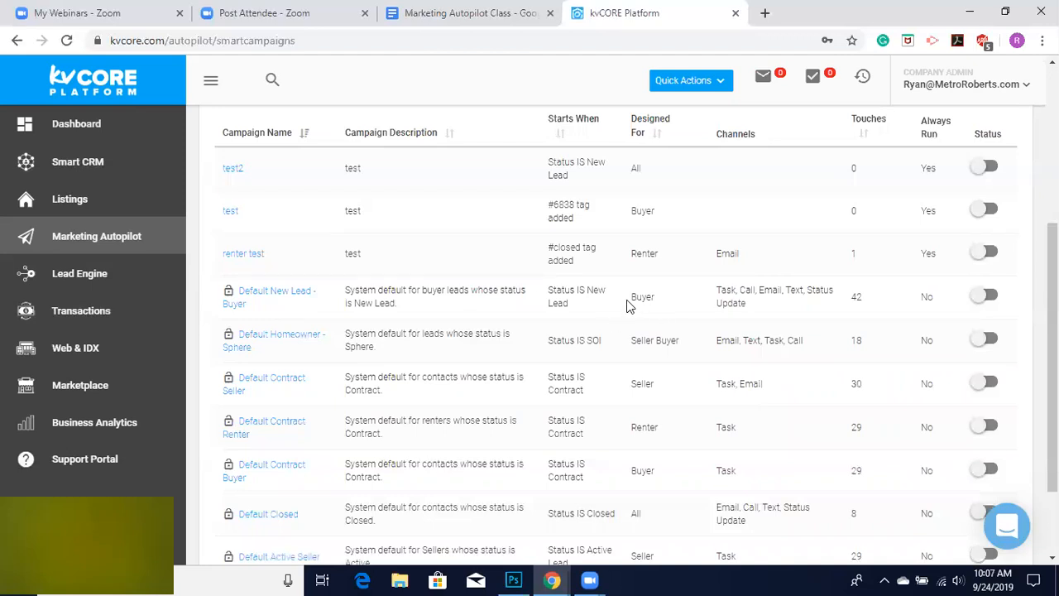
{"action": "left_click", "coordinate": [259, 298]}
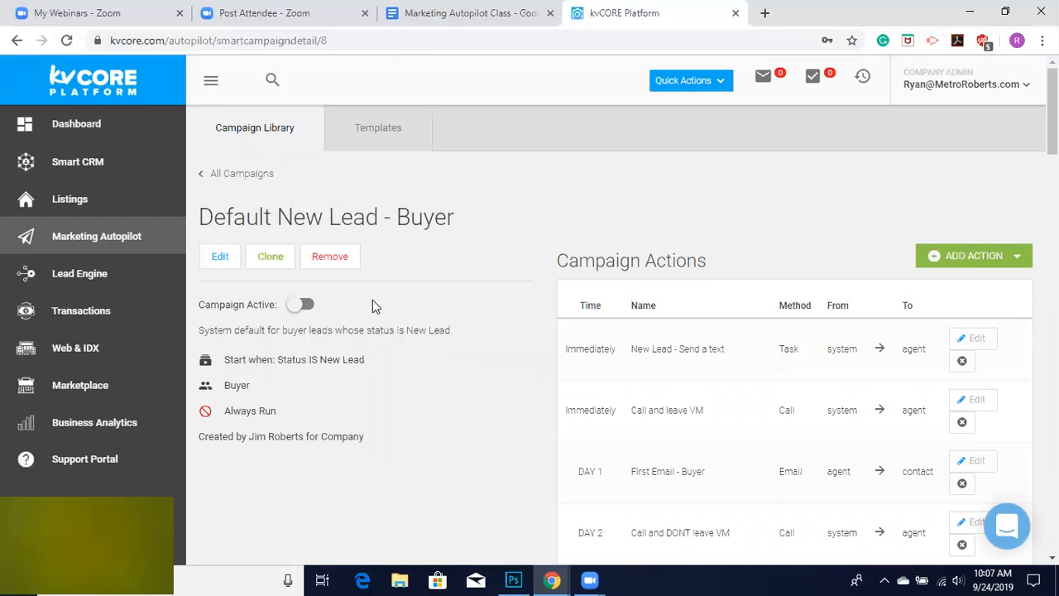
{"action": "left_click", "coordinate": [277, 264]}
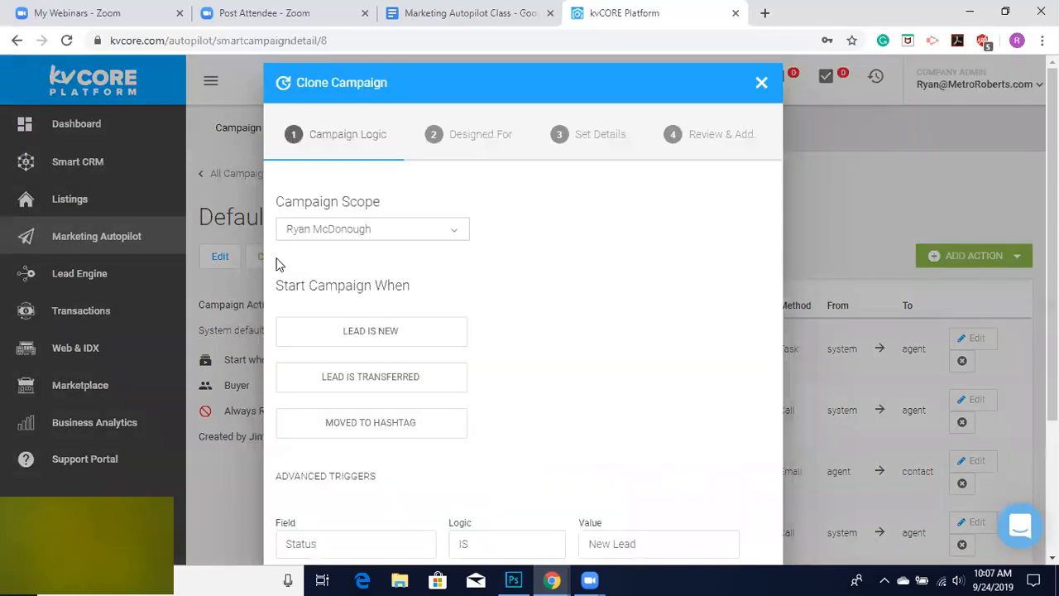
{"action": "scroll", "coordinate": [662, 300], "scroll_direction": "down", "scroll_amount": 2}
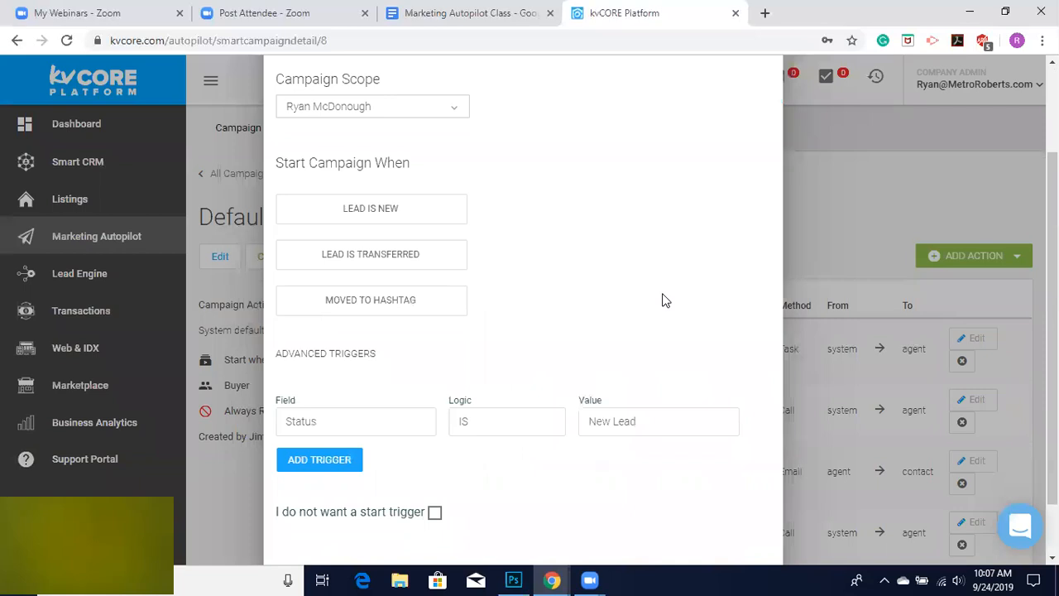
{"action": "scroll", "coordinate": [662, 300], "scroll_direction": "up", "scroll_amount": 2}
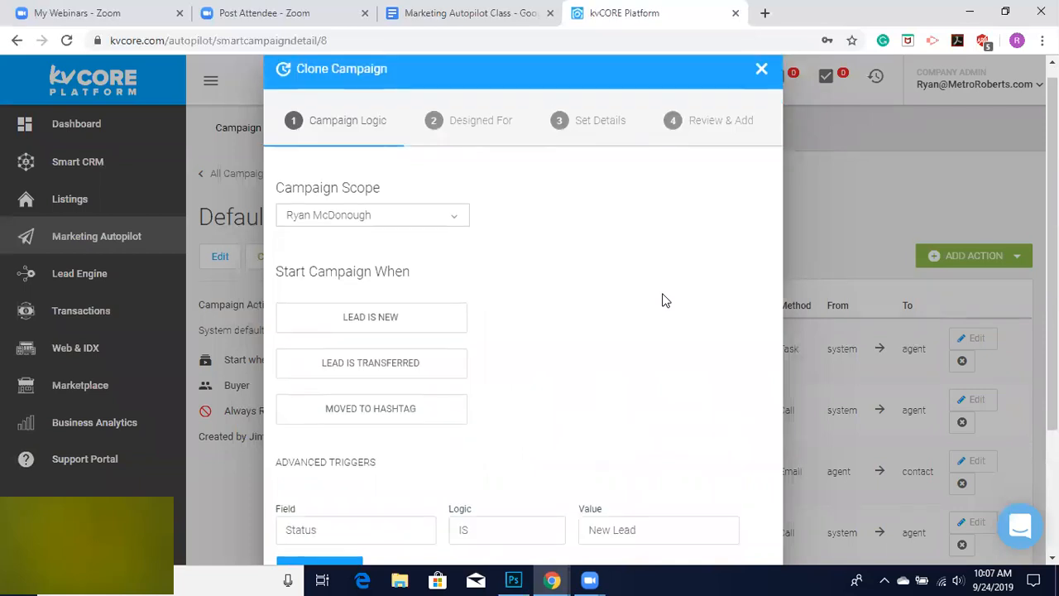
{"action": "left_click", "coordinate": [759, 73]}
{"action": "left_click", "coordinate": [477, 407]}
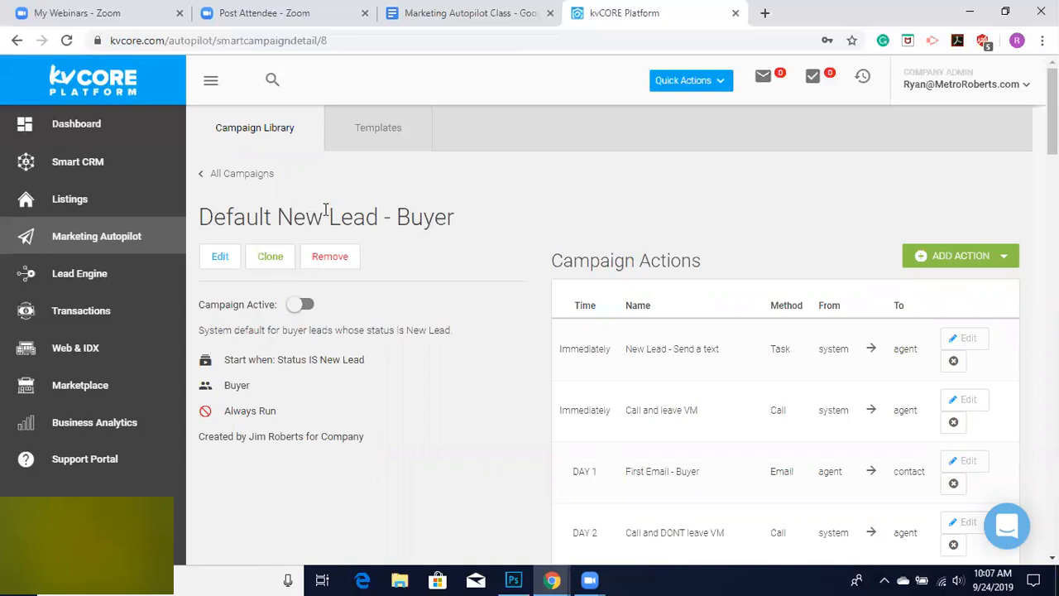
Start cloning the campaign and review the wizard's campaign scope and start-trigger settings.
{"action": "left_click", "coordinate": [271, 260]}
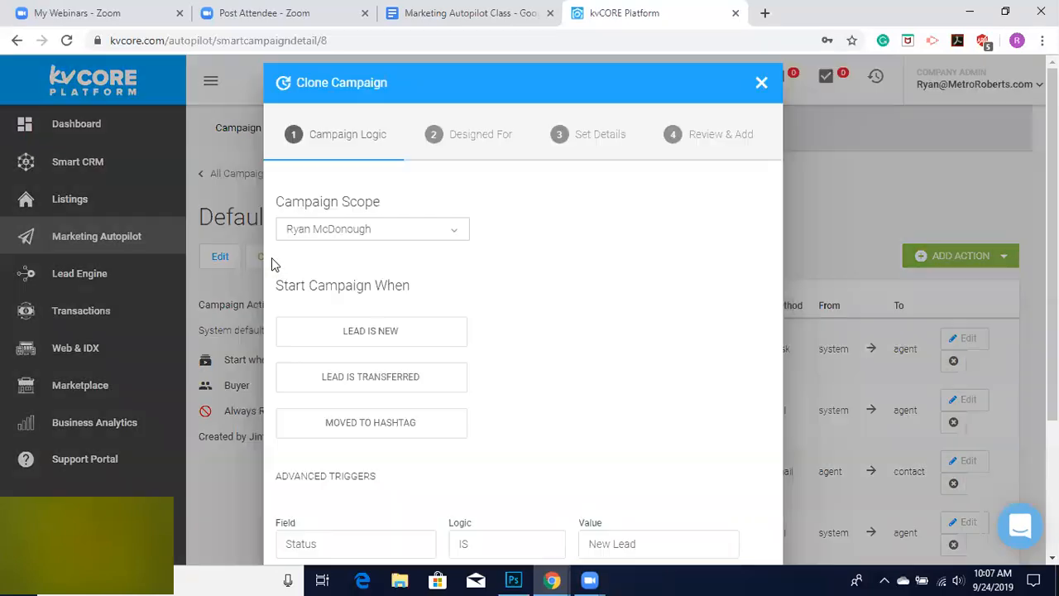
{"action": "scroll", "coordinate": [551, 326], "scroll_direction": "down", "scroll_amount": 1}
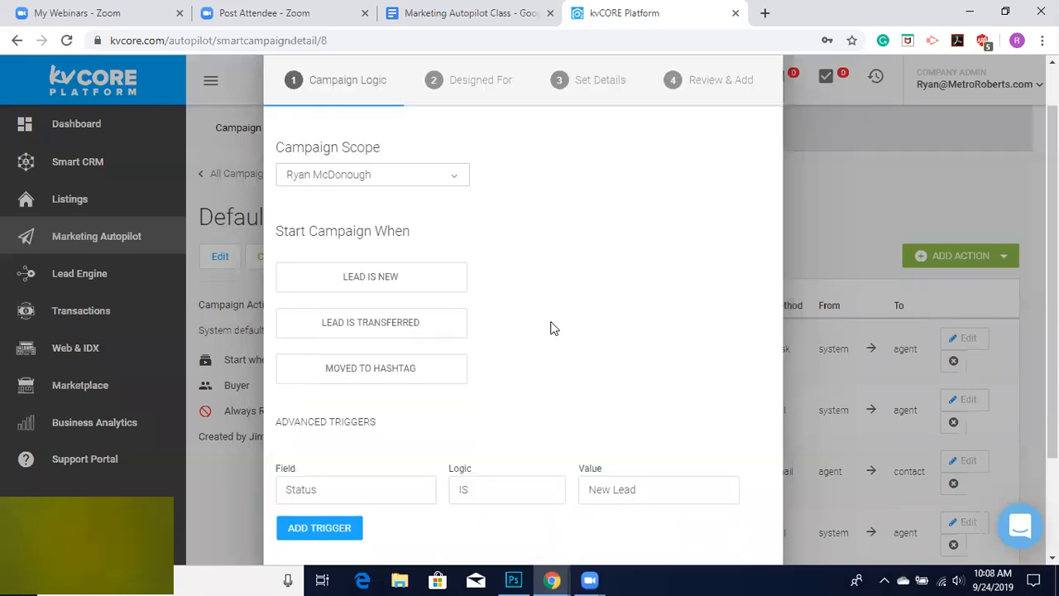
{"action": "scroll", "coordinate": [551, 327], "scroll_direction": "up", "scroll_amount": 1}
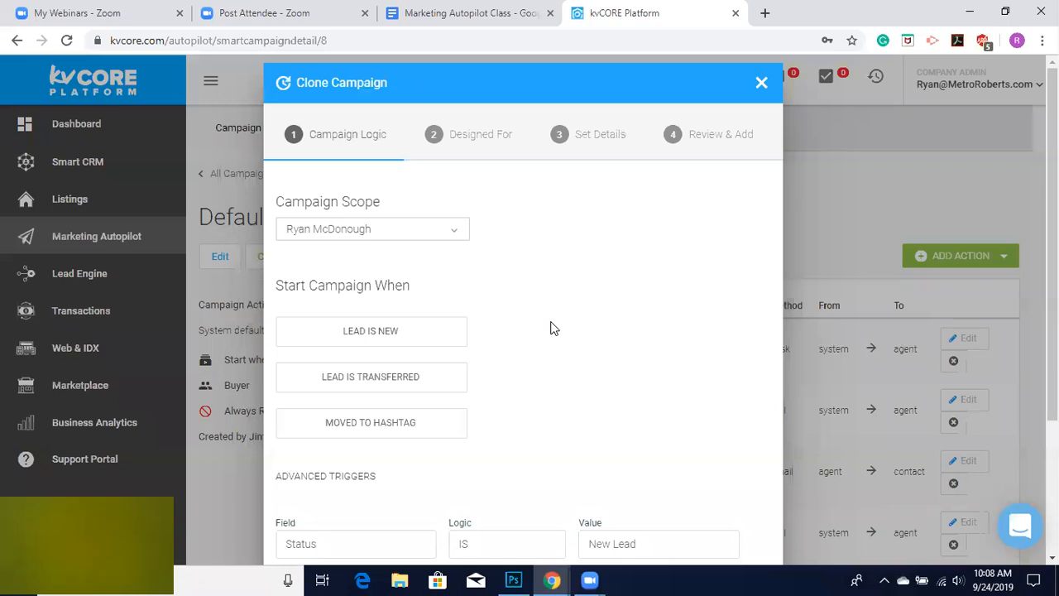
{"action": "scroll", "coordinate": [551, 327], "scroll_direction": "down", "scroll_amount": 1}
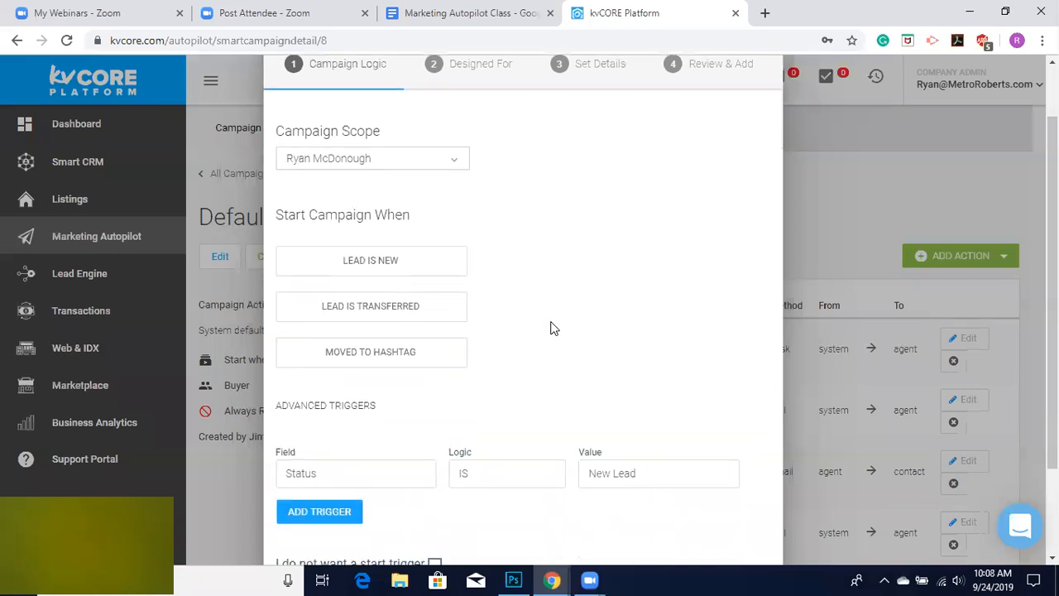
{"action": "scroll", "coordinate": [551, 328], "scroll_direction": "down", "scroll_amount": 2}
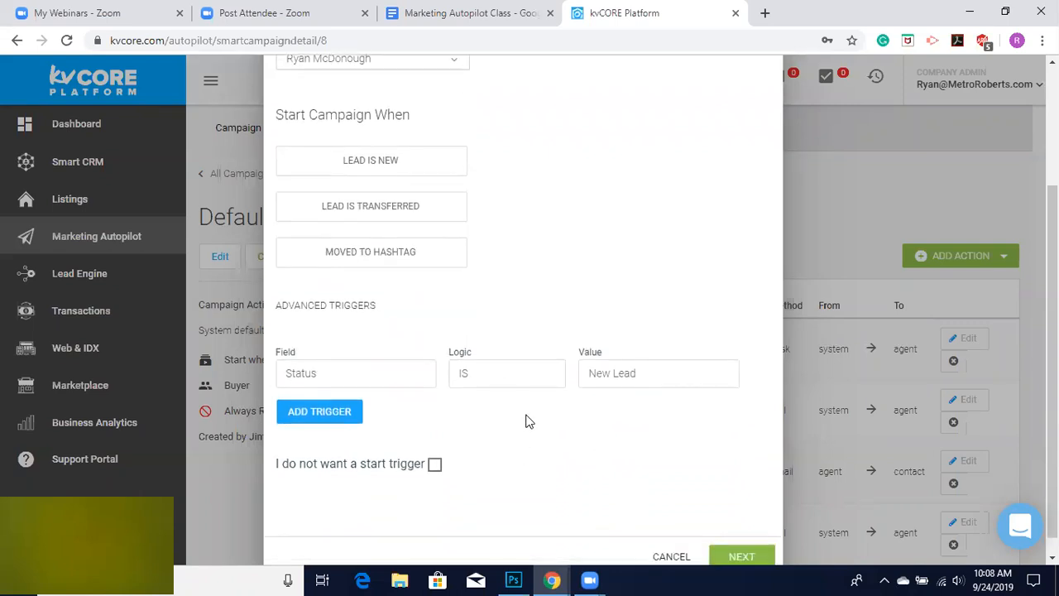
{"action": "scroll", "coordinate": [525, 421], "scroll_direction": "up", "scroll_amount": 3}
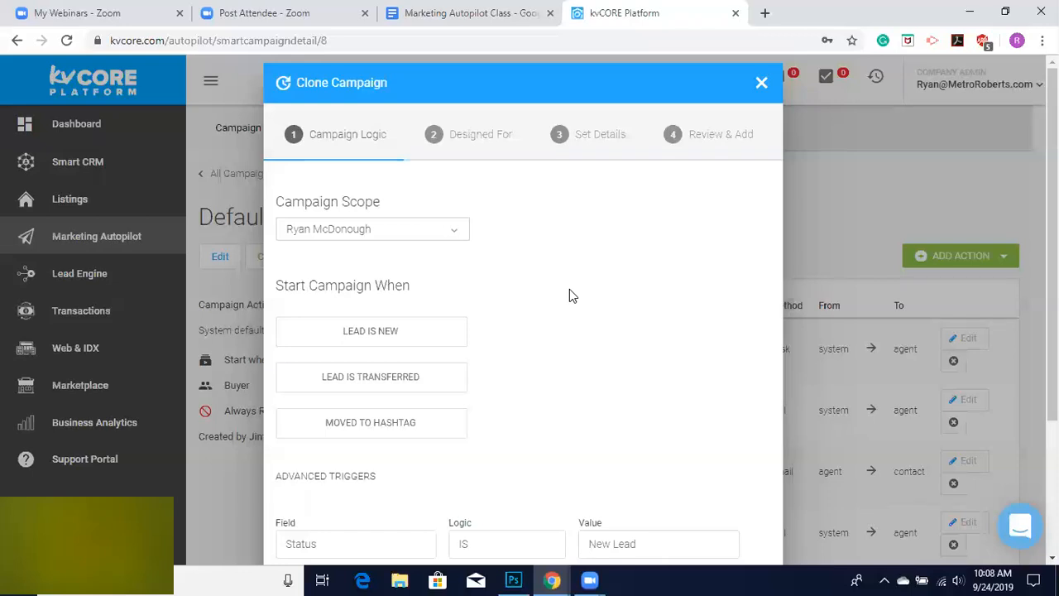
{"action": "scroll", "coordinate": [570, 290], "scroll_direction": "down", "scroll_amount": 1}
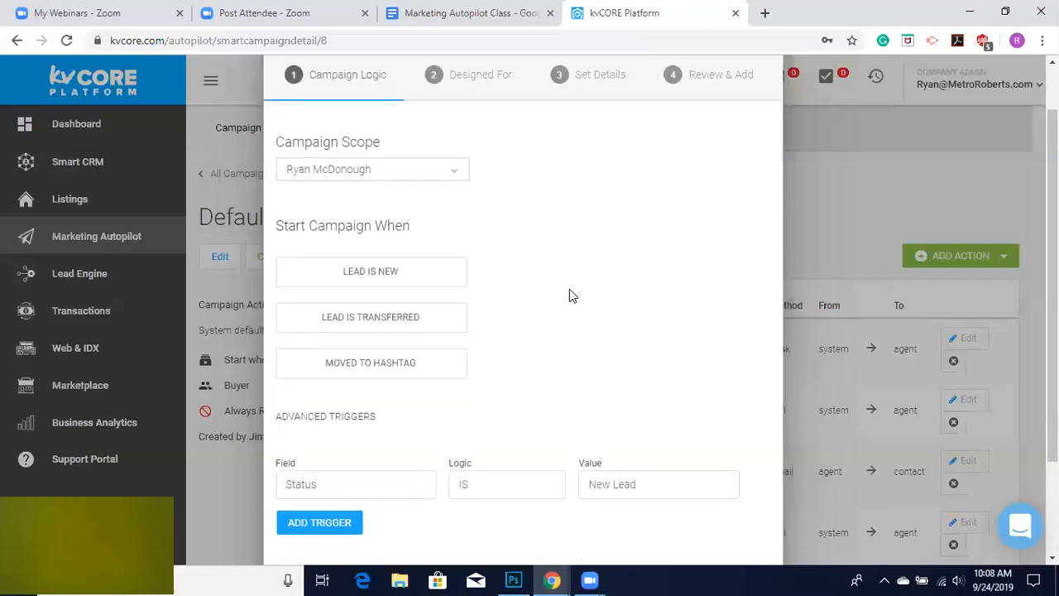
{"action": "scroll", "coordinate": [569, 290], "scroll_direction": "down", "scroll_amount": 1}
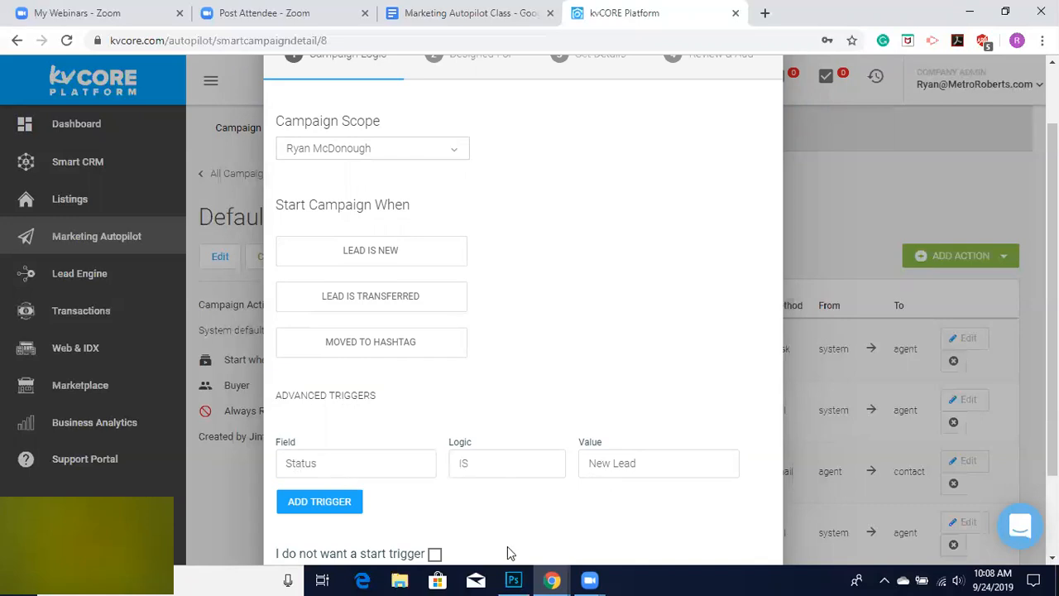
{"action": "scroll", "coordinate": [507, 548], "scroll_direction": "down", "scroll_amount": 1}
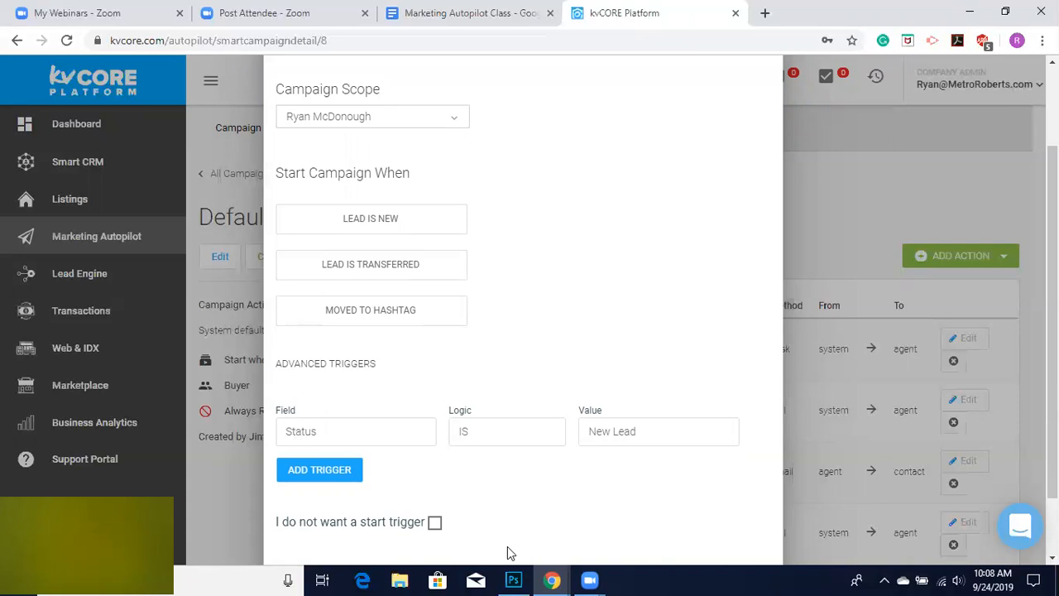
{"action": "scroll", "coordinate": [510, 552], "scroll_direction": "down", "scroll_amount": 2}
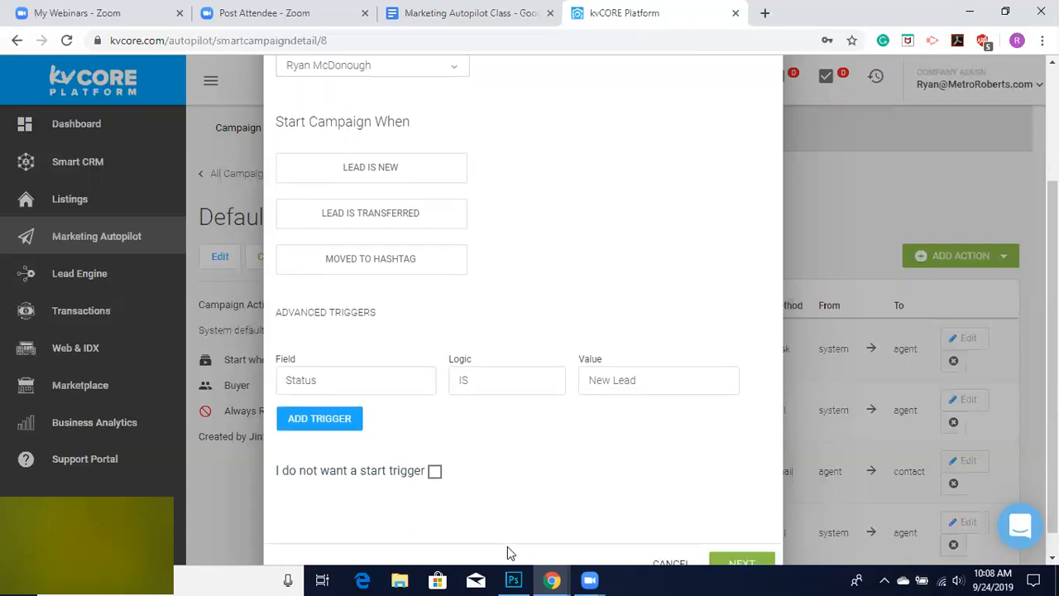
{"action": "scroll", "coordinate": [507, 552], "scroll_direction": "down", "scroll_amount": 1}
{"action": "left_click", "coordinate": [739, 538]}
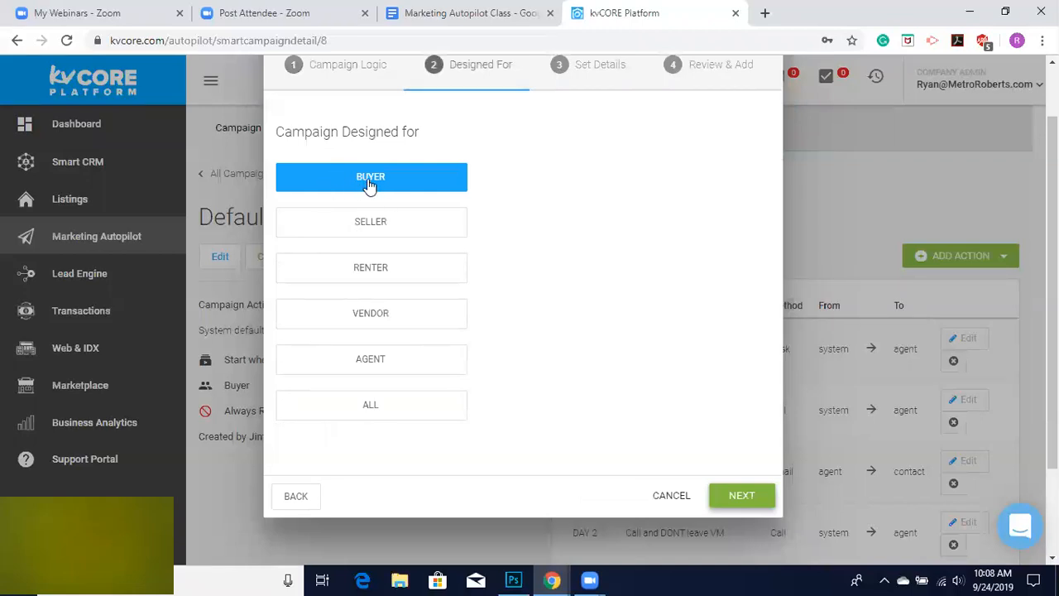
{"action": "left_click", "coordinate": [294, 498]}
Add an advanced trigger on the Hashtag field, then remove it again.
{"action": "scroll", "coordinate": [501, 449], "scroll_direction": "down", "scroll_amount": 1}
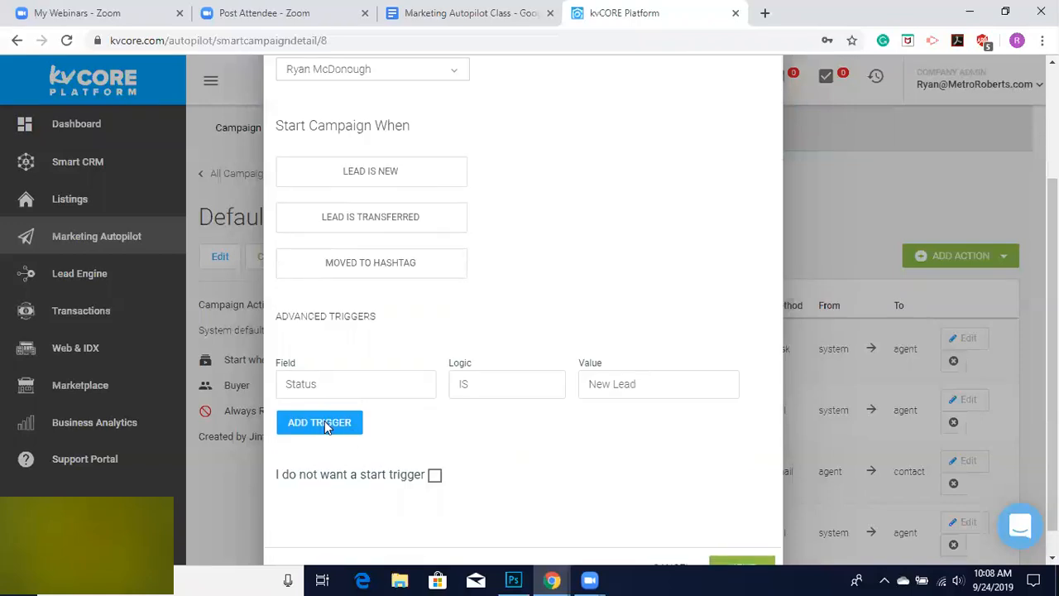
{"action": "left_click", "coordinate": [324, 422]}
{"action": "left_click", "coordinate": [294, 420]}
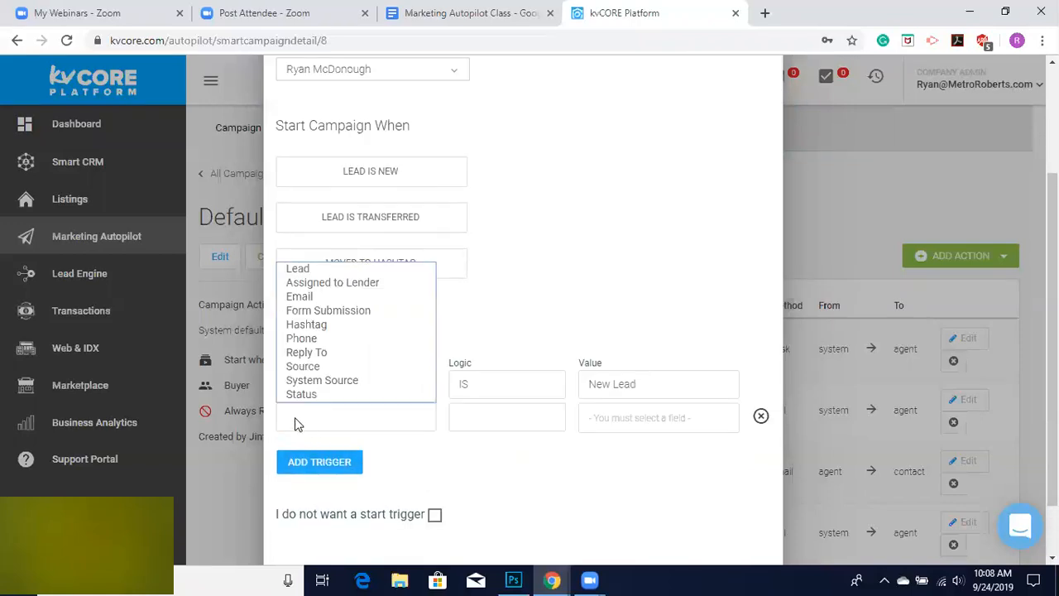
{"action": "left_click", "coordinate": [323, 325]}
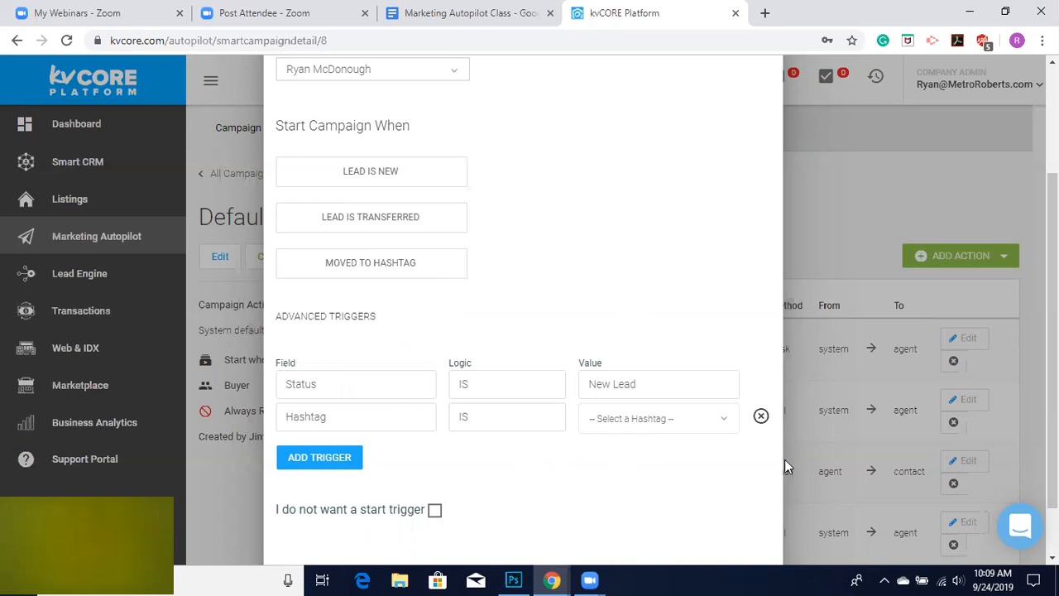
{"action": "left_click", "coordinate": [761, 416]}
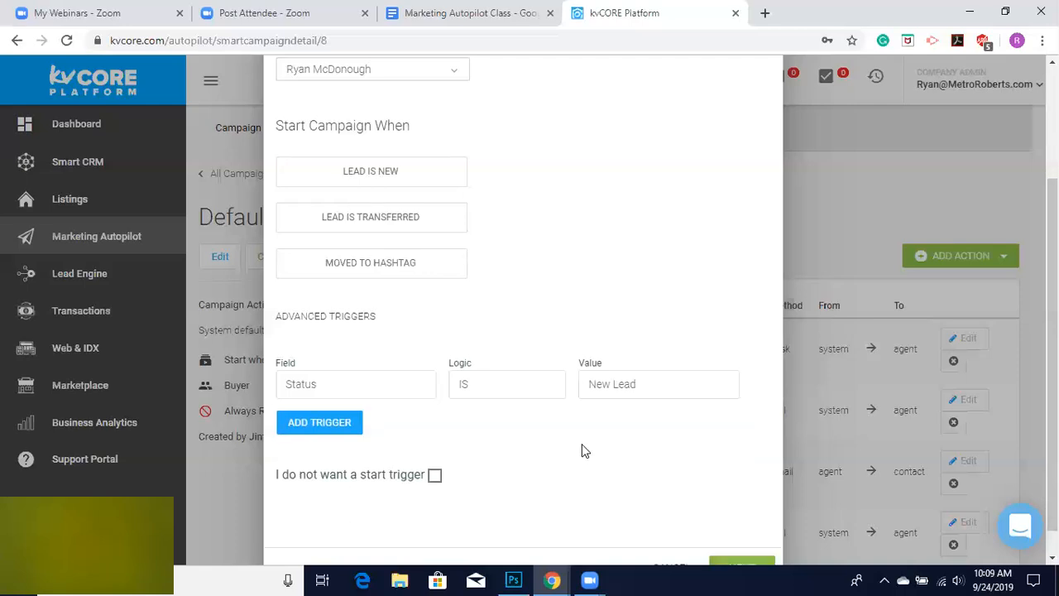
Keep the existing start trigger and Buyer audience, advancing the clone wizard to the campaign details.
{"action": "scroll", "coordinate": [582, 450], "scroll_direction": "down", "scroll_amount": 1}
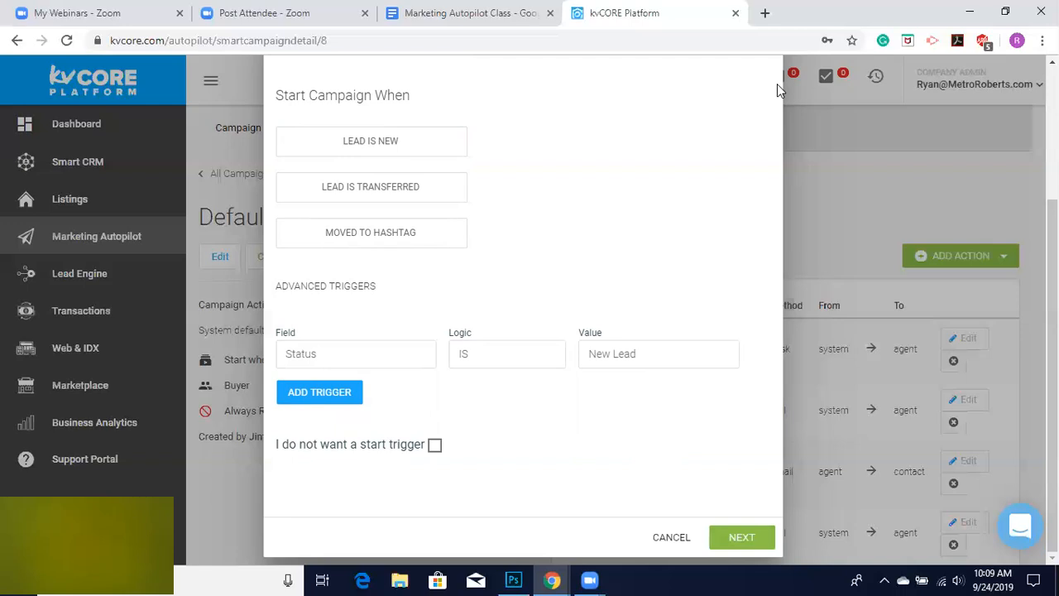
{"action": "left_click", "coordinate": [748, 537]}
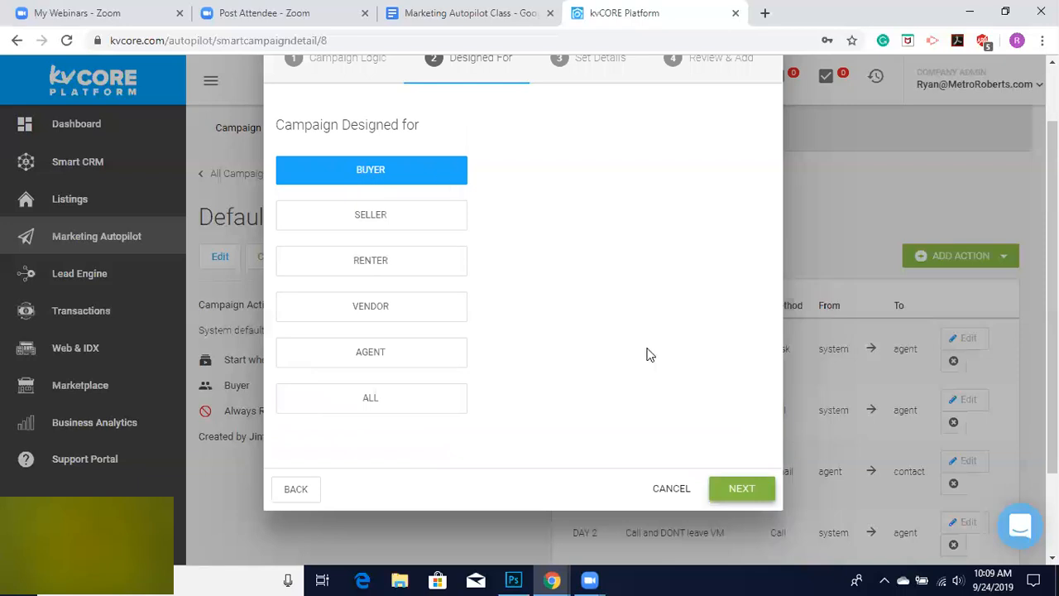
{"action": "left_click", "coordinate": [742, 488]}
{"action": "scroll", "coordinate": [563, 347], "scroll_direction": "up", "scroll_amount": 2}
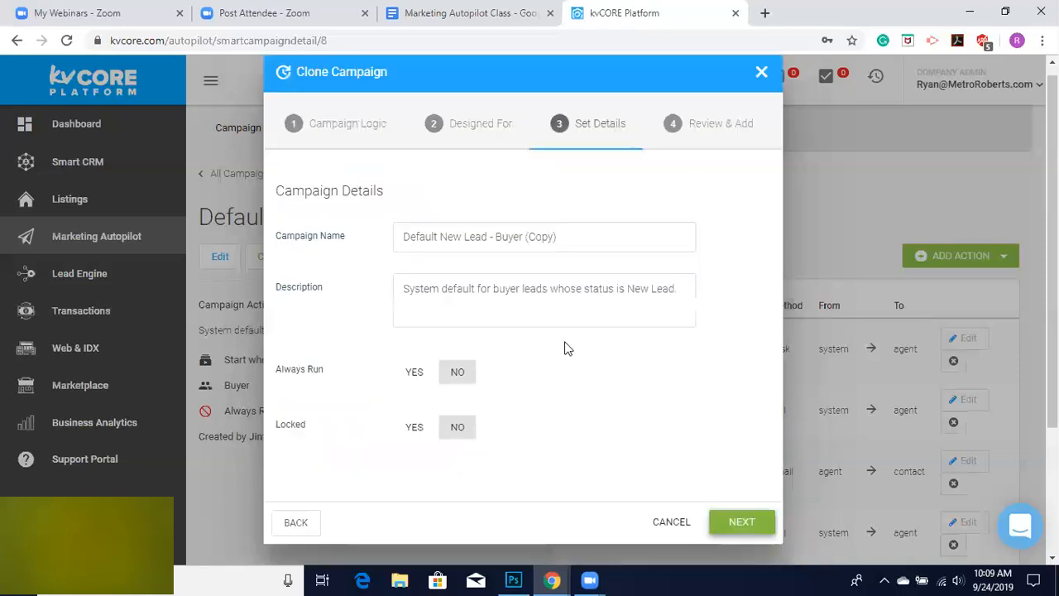
Rename the cloned campaign as New Buyer Lead Campaign.
{"action": "left_click_drag", "start_coordinate": [574, 248], "coordinate": [367, 254]}
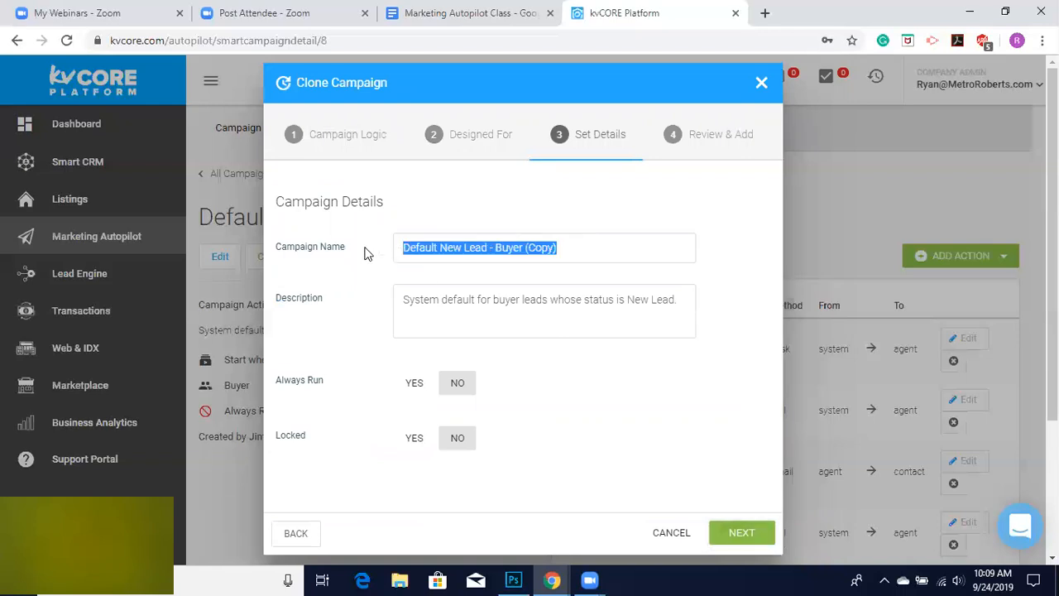
{"action": "left_click", "coordinate": [574, 253]}
{"action": "left_click_drag", "start_coordinate": [498, 254], "coordinate": [380, 241]}
{"action": "type", "text": "S"}
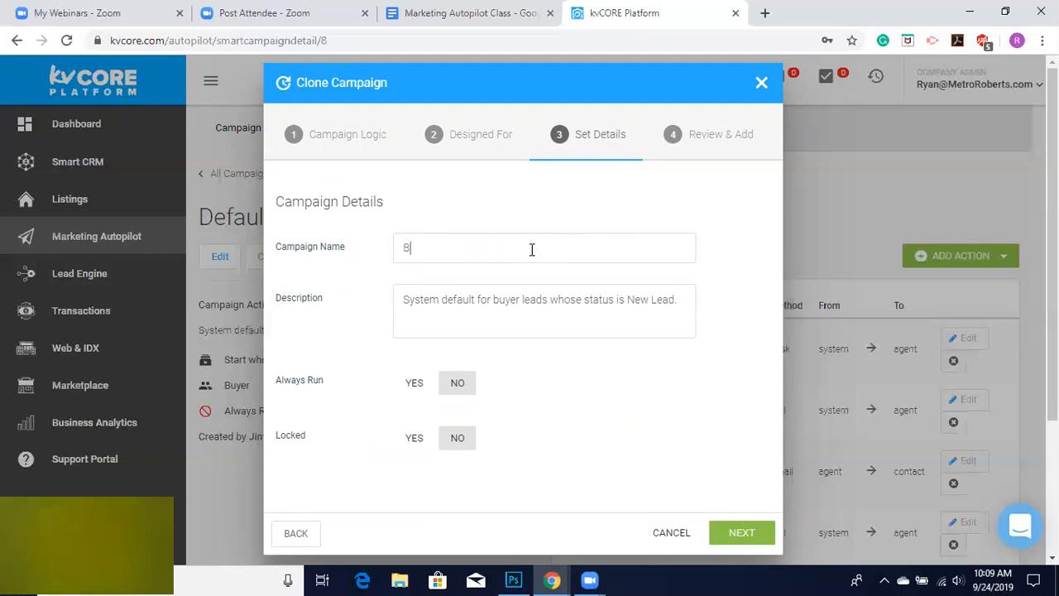
{"action": "key", "text": "BackSpace"}
{"action": "type", "text": "New Lead Bu"}
{"action": "key", "text": "BackSpace"}
{"action": "key", "text": "BackSpace"}
{"action": "key", "text": "BackSpace"}
{"action": "key", "text": "BackSpace"}
{"action": "key", "text": "BackSpace"}
{"action": "key", "text": "BackSpace"}
{"action": "key", "text": "BackSpace"}
{"action": "type", "text": "Buyer LEa"}
{"action": "key", "text": "BackSpace"}
{"action": "key", "text": "BackSpace"}
{"action": "type", "text": "ead Campaign"}
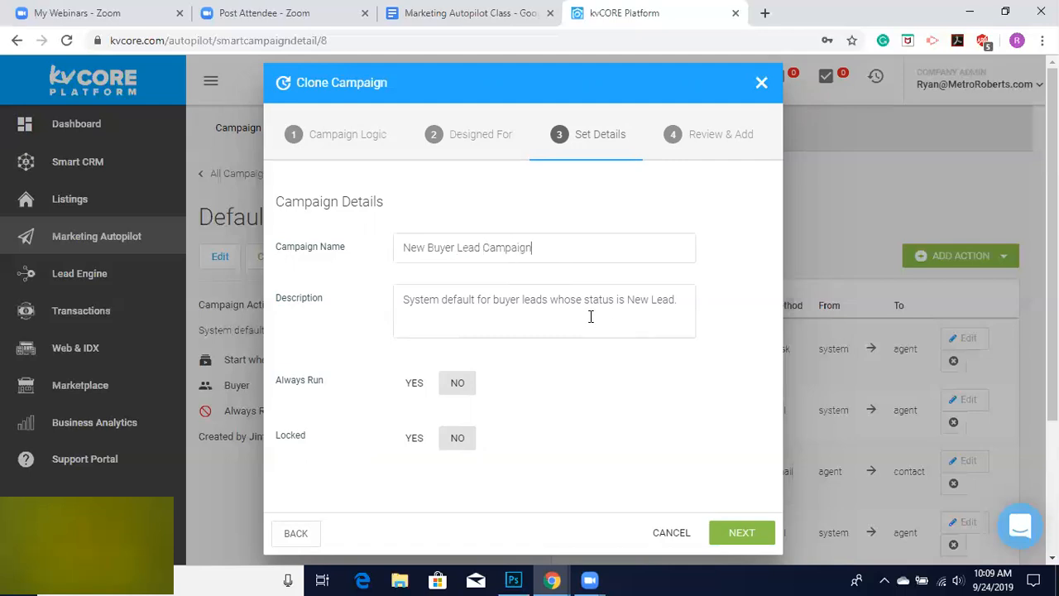
Set the description to "New Buyer customized" and set Always Run to Yes.
{"action": "triple_click", "coordinate": [463, 301]}
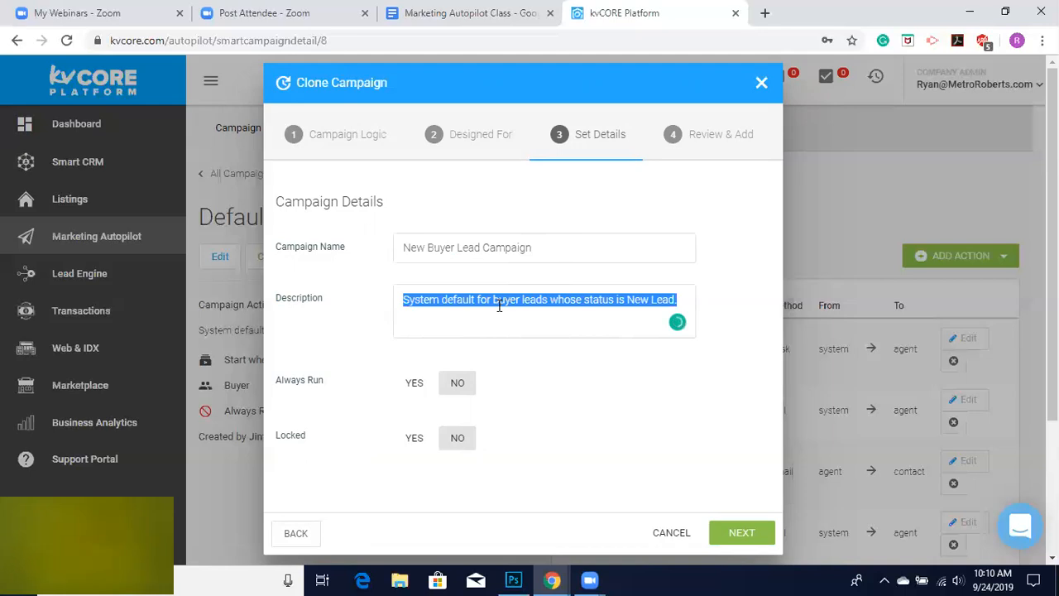
{"action": "type", "text": "New Buys"}
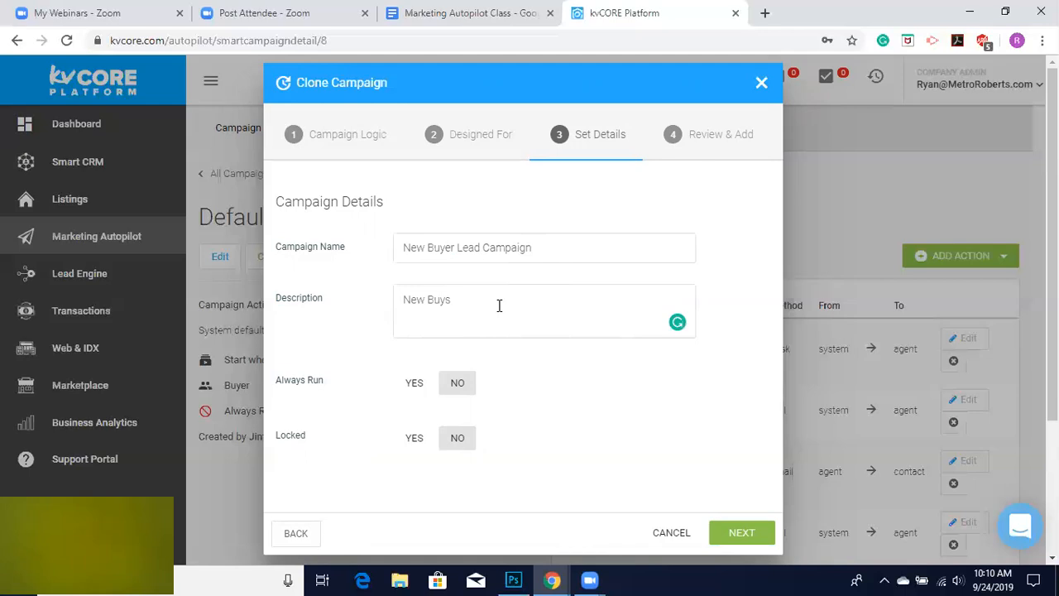
{"action": "key", "text": "BackSpace"}
{"action": "type", "text": "er customized"}
{"action": "left_click", "coordinate": [412, 384]}
{"action": "left_click", "coordinate": [454, 392]}
{"action": "left_click", "coordinate": [412, 389]}
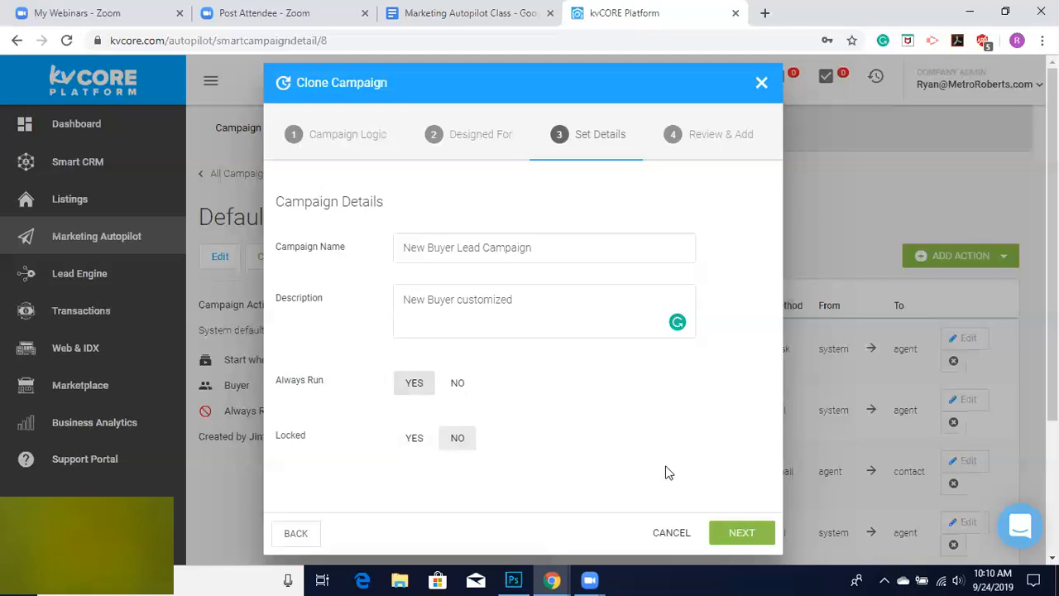
Advance the clone wizard to the review page and check the summarized campaign settings.
{"action": "left_click", "coordinate": [739, 533]}
{"action": "scroll", "coordinate": [574, 331], "scroll_direction": "down", "scroll_amount": 1}
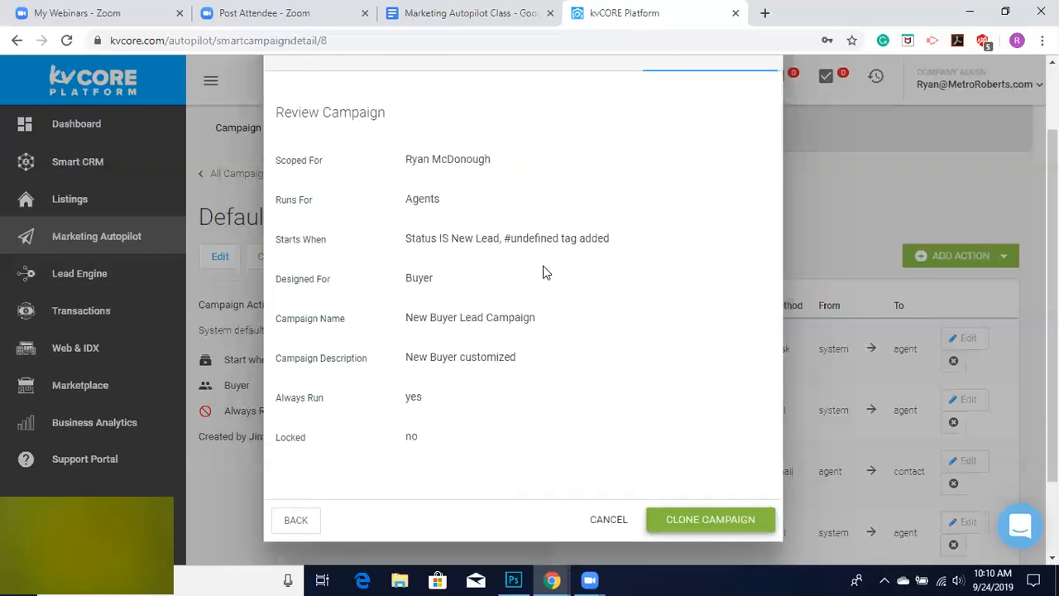
{"action": "scroll", "coordinate": [534, 292], "scroll_direction": "down", "scroll_amount": 1}
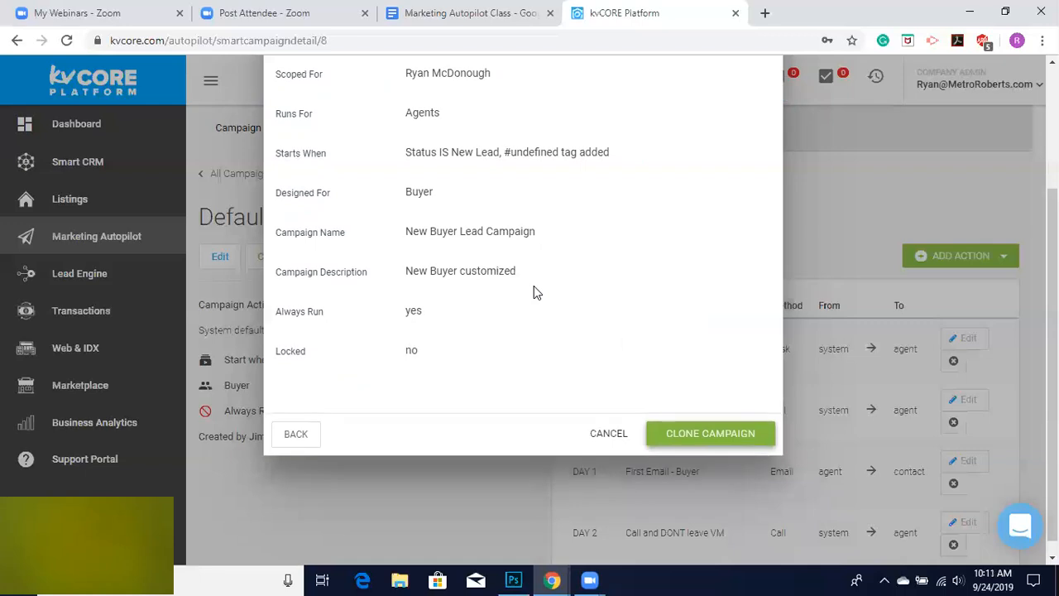
{"action": "scroll", "coordinate": [534, 291], "scroll_direction": "up", "scroll_amount": 1}
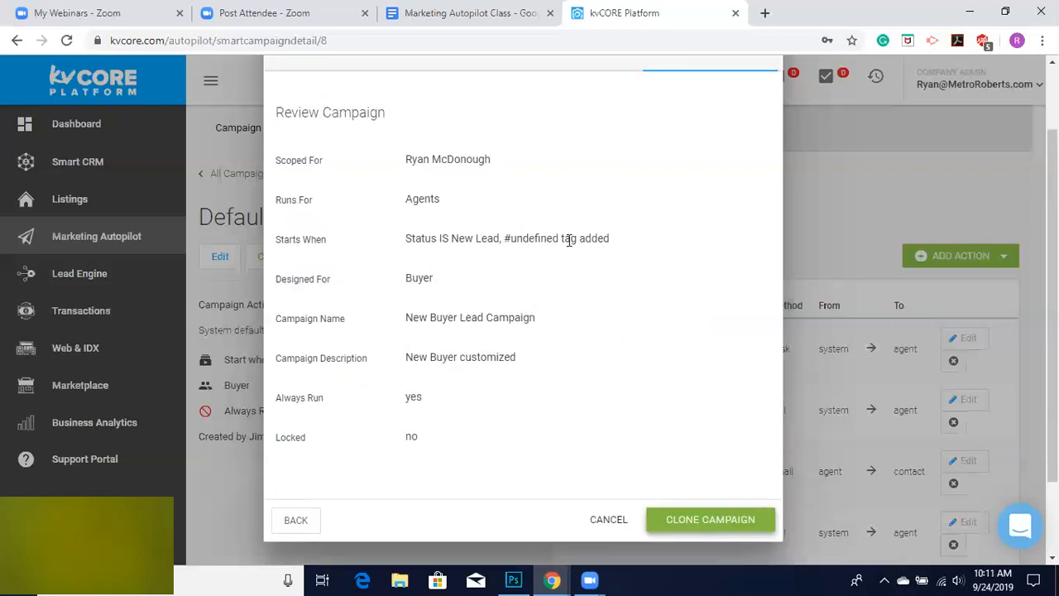
{"action": "scroll", "coordinate": [422, 331], "scroll_direction": "up", "scroll_amount": 1}
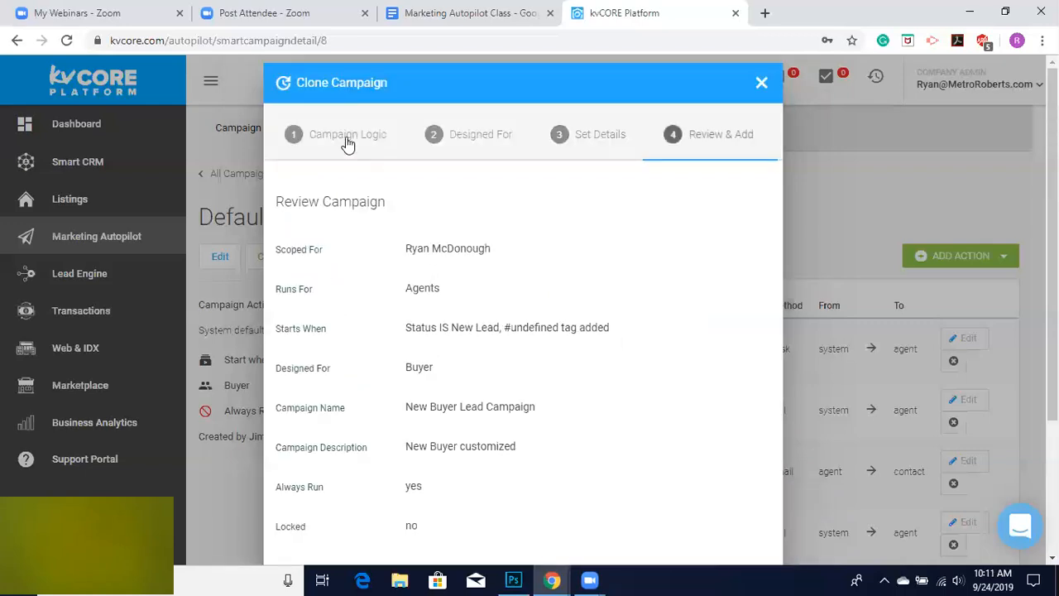
Step back to the campaign logic page, return through the wizard, and clone the campaign.
{"action": "left_click", "coordinate": [347, 142]}
{"action": "scroll", "coordinate": [492, 361], "scroll_direction": "down", "scroll_amount": 2}
{"action": "scroll", "coordinate": [492, 361], "scroll_direction": "up", "scroll_amount": 1}
{"action": "scroll", "coordinate": [491, 362], "scroll_direction": "down", "scroll_amount": 2}
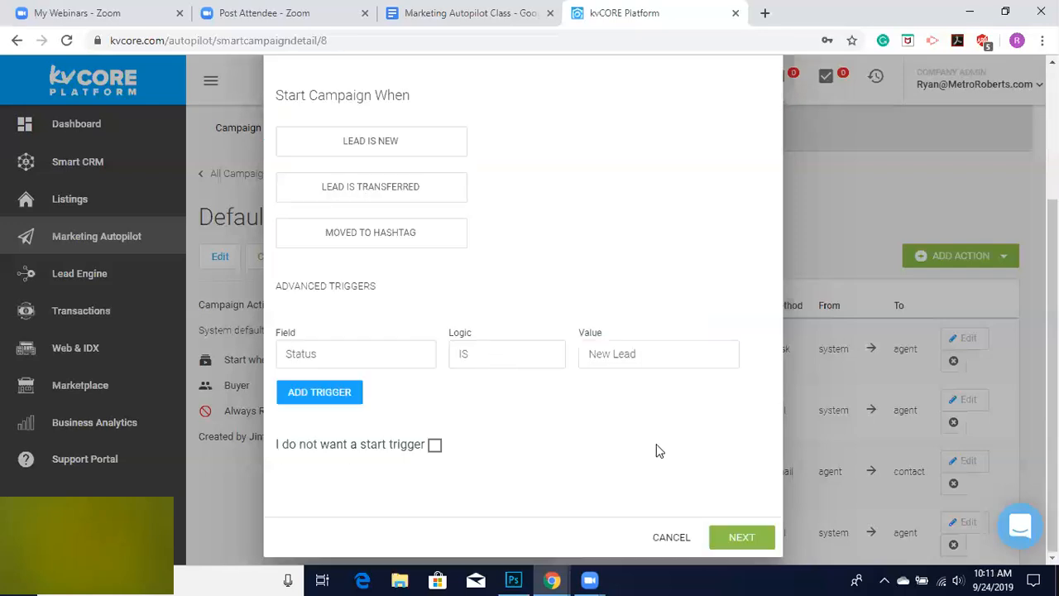
{"action": "left_click", "coordinate": [753, 537]}
{"action": "left_click", "coordinate": [740, 376]}
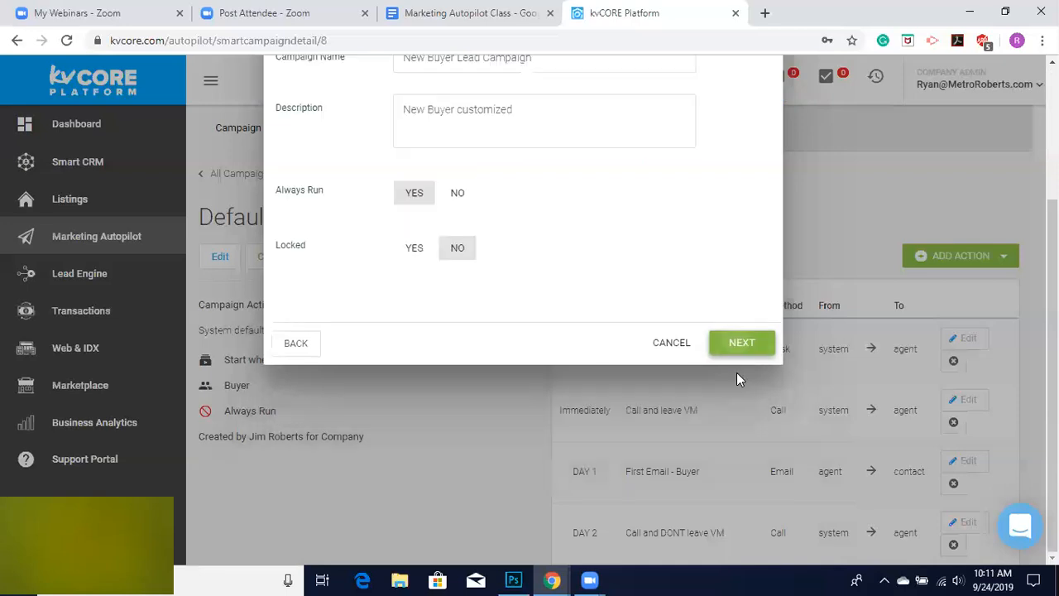
{"action": "left_click", "coordinate": [730, 346]}
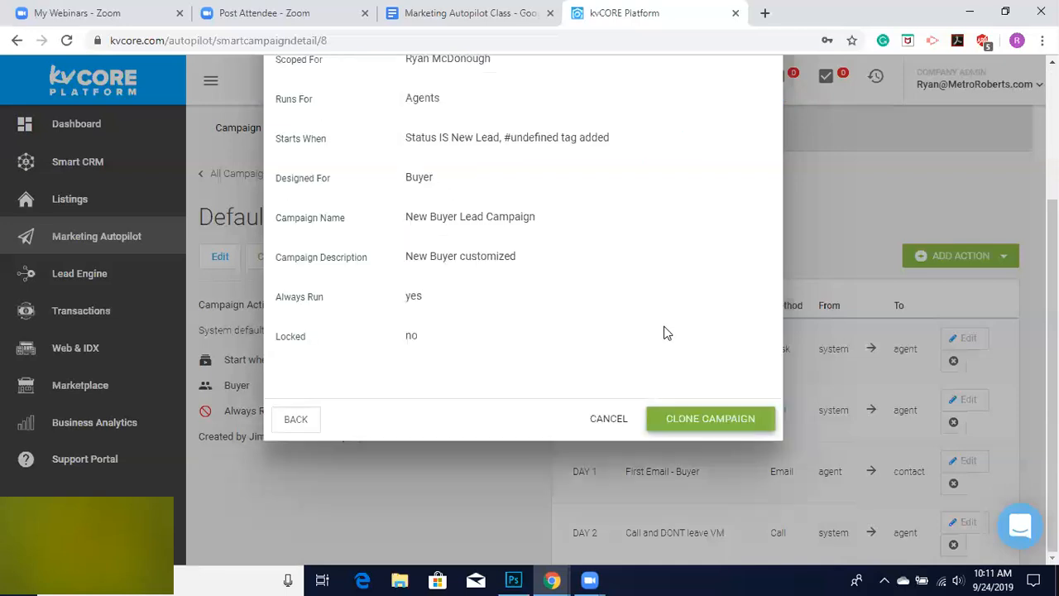
{"action": "left_click", "coordinate": [692, 530]}
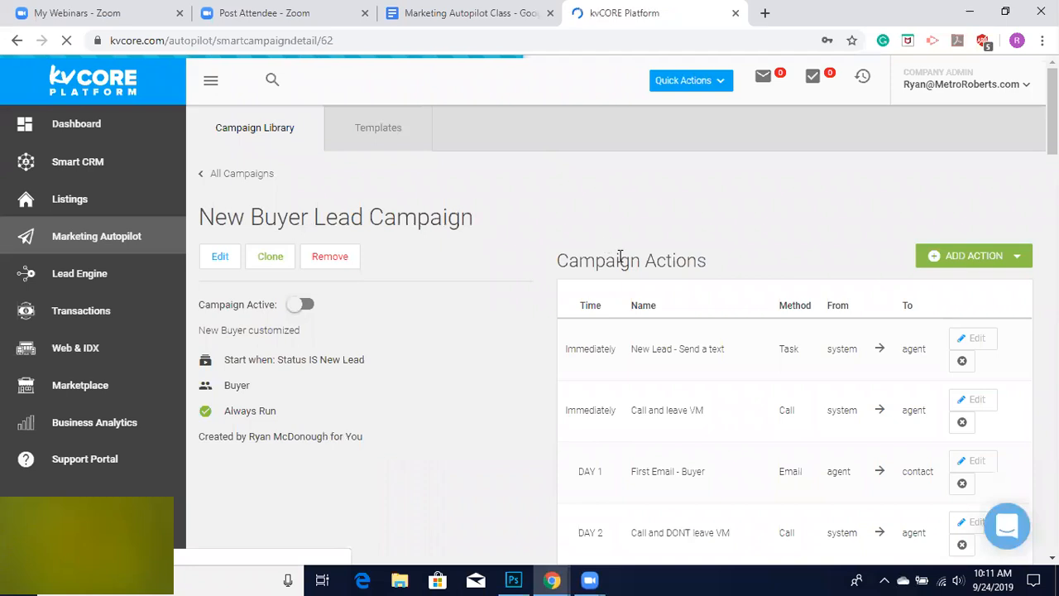
Scroll through the cloned campaign's list of actions.
{"action": "scroll", "coordinate": [620, 257], "scroll_direction": "down", "scroll_amount": 1}
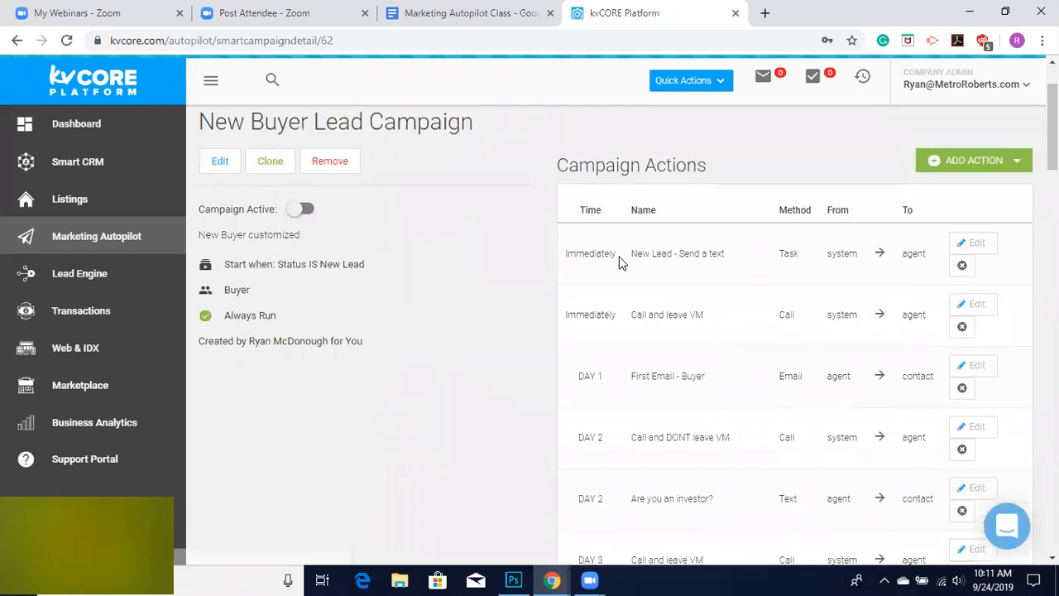
{"action": "scroll", "coordinate": [620, 260], "scroll_direction": "up", "scroll_amount": 1}
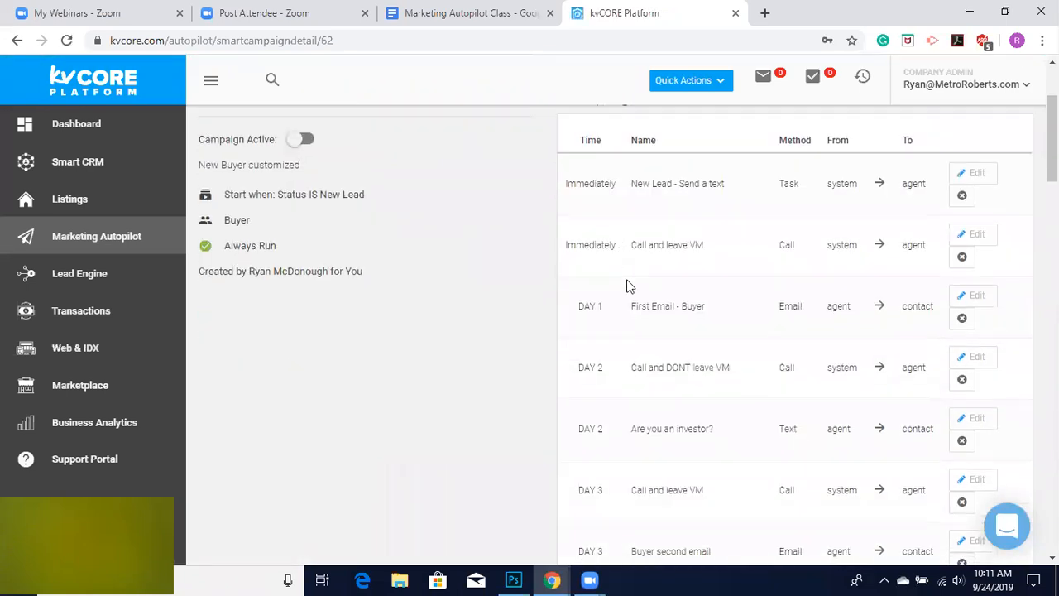
{"action": "scroll", "coordinate": [676, 323], "scroll_direction": "down", "scroll_amount": 3}
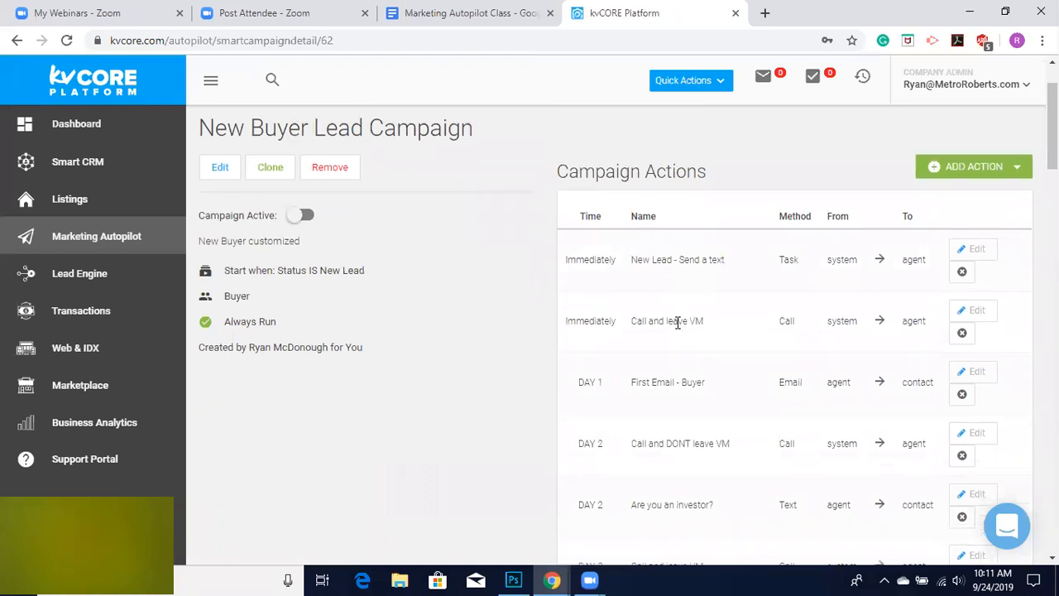
{"action": "scroll", "coordinate": [676, 327], "scroll_direction": "down", "scroll_amount": 10}
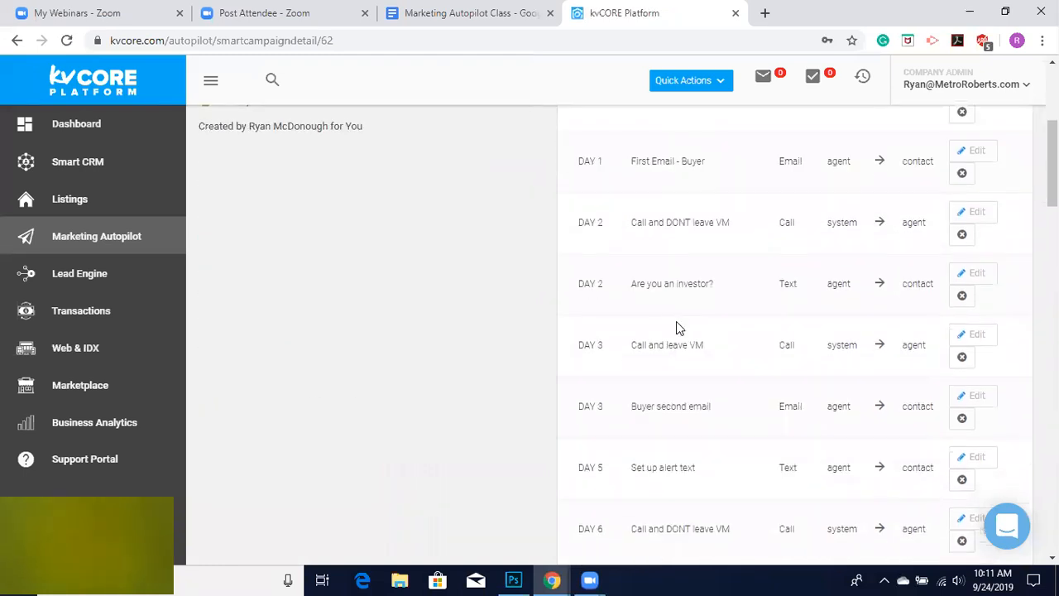
{"action": "scroll", "coordinate": [676, 326], "scroll_direction": "down", "scroll_amount": 5}
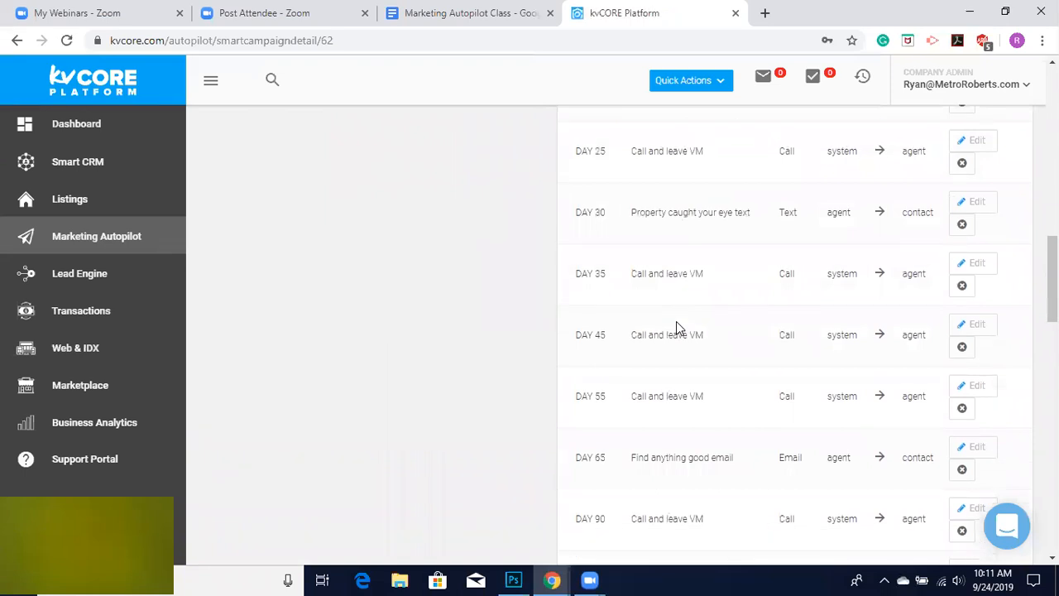
{"action": "scroll", "coordinate": [676, 327], "scroll_direction": "down", "scroll_amount": 8}
{"action": "scroll", "coordinate": [676, 321], "scroll_direction": "down", "scroll_amount": 3}
{"action": "scroll", "coordinate": [676, 321], "scroll_direction": "up", "scroll_amount": 20}
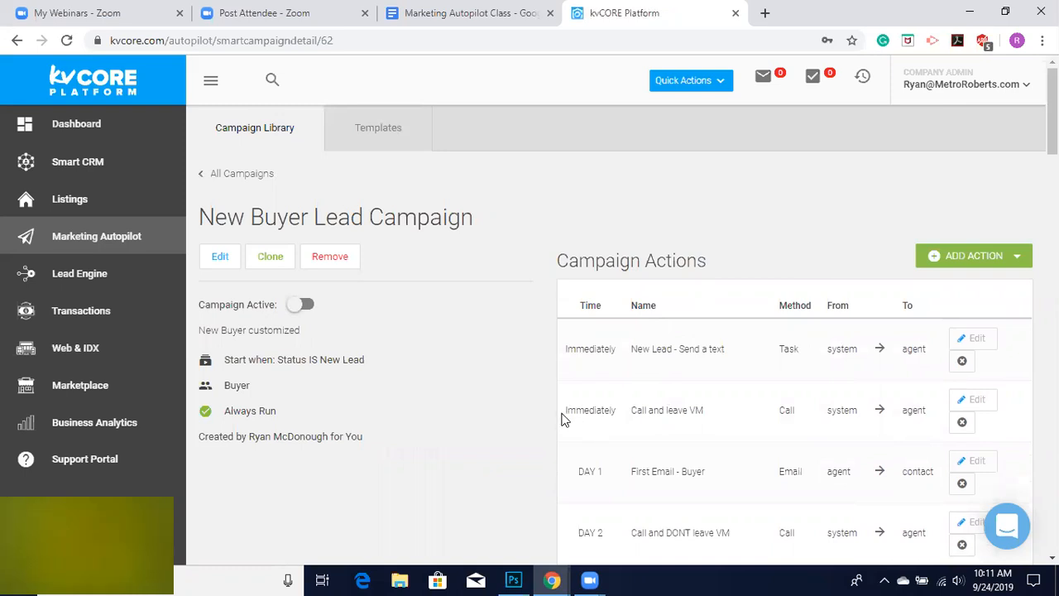
Delete the Immediately "Call and leave VM" action from the campaign.
{"action": "left_click", "coordinate": [961, 423]}
{"action": "left_click", "coordinate": [463, 402]}
{"action": "scroll", "coordinate": [662, 444], "scroll_direction": "down", "scroll_amount": 2}
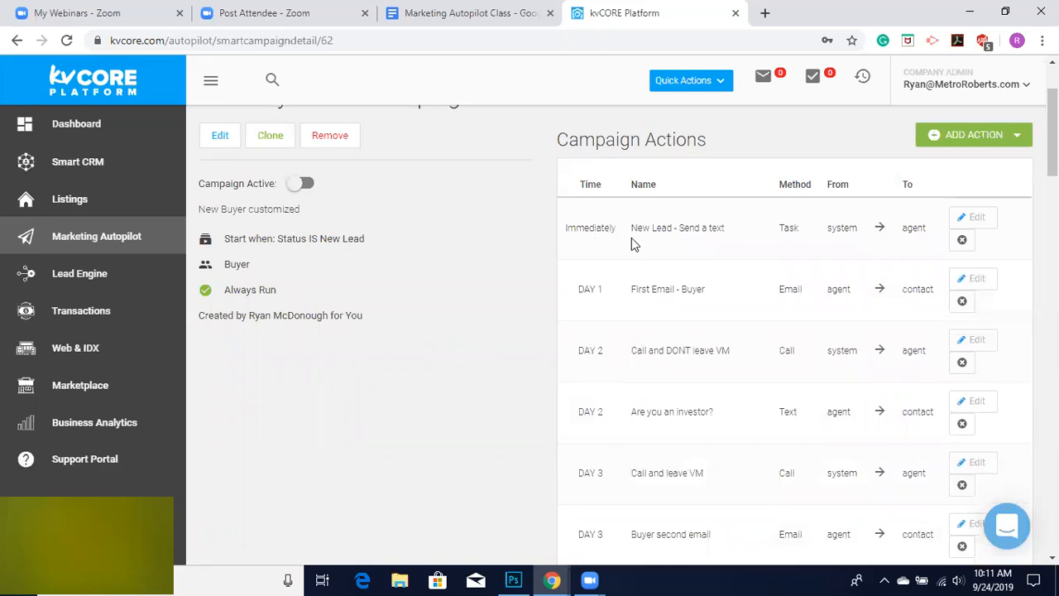
Open the "New Lead - Send a text" task, view its template and browse the template list, then cancel.
{"action": "left_click", "coordinate": [976, 219]}
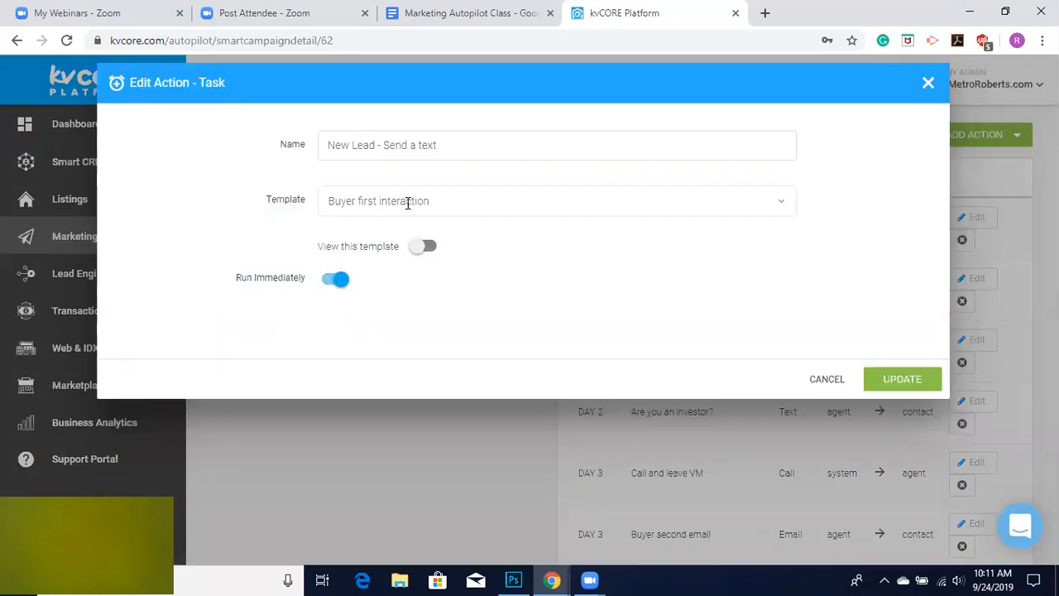
{"action": "left_click", "coordinate": [423, 247]}
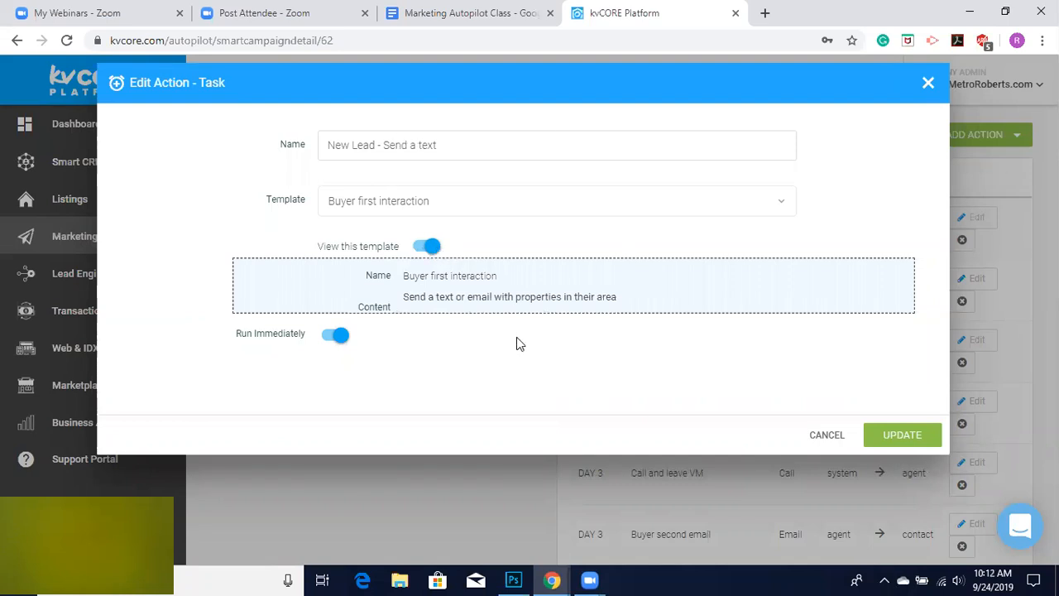
{"action": "left_click", "coordinate": [459, 200]}
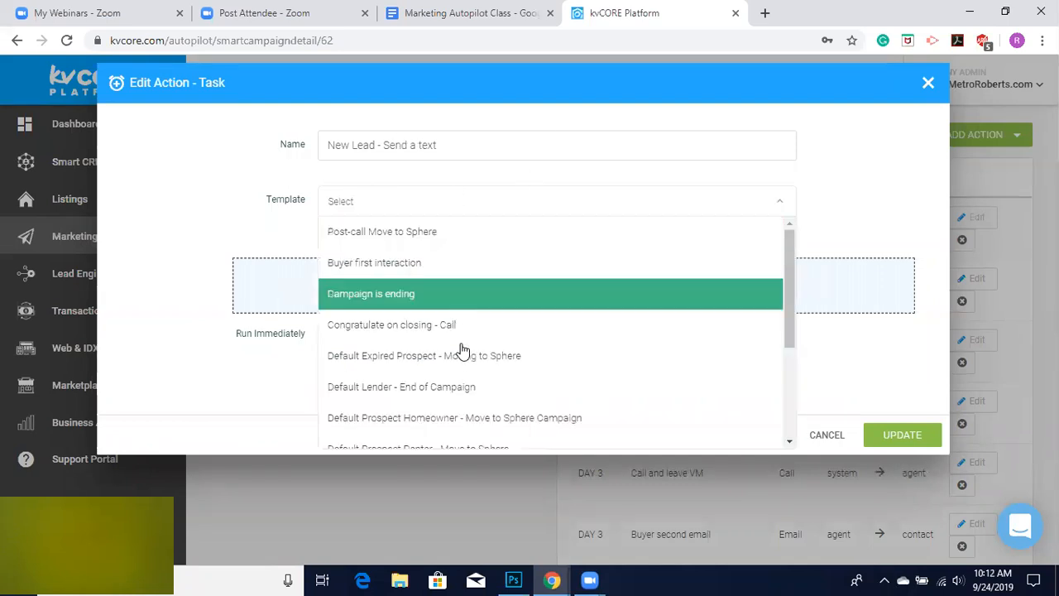
{"action": "scroll", "coordinate": [463, 356], "scroll_direction": "down", "scroll_amount": 1}
{"action": "scroll", "coordinate": [469, 413], "scroll_direction": "down", "scroll_amount": 1}
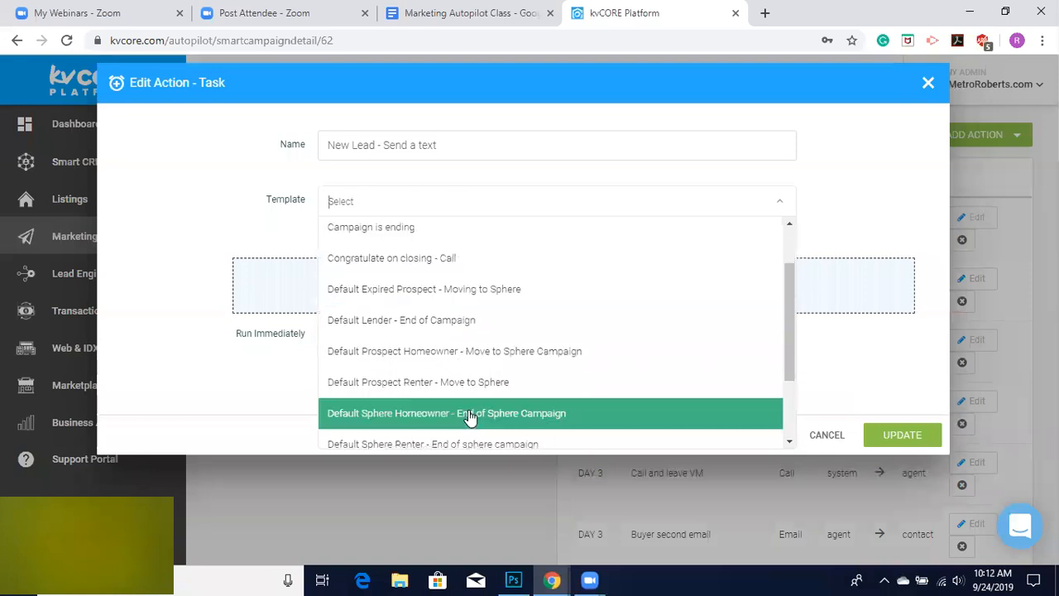
{"action": "scroll", "coordinate": [472, 419], "scroll_direction": "down", "scroll_amount": 1}
{"action": "scroll", "coordinate": [445, 265], "scroll_direction": "up", "scroll_amount": 2}
{"action": "scroll", "coordinate": [444, 261], "scroll_direction": "up", "scroll_amount": 1}
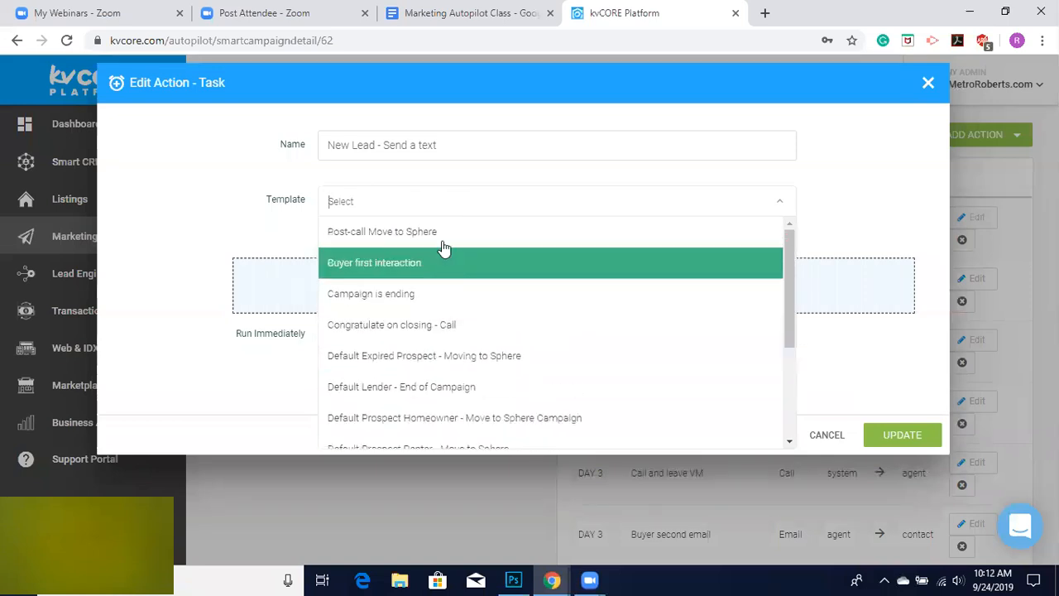
{"action": "scroll", "coordinate": [461, 361], "scroll_direction": "down", "scroll_amount": 5}
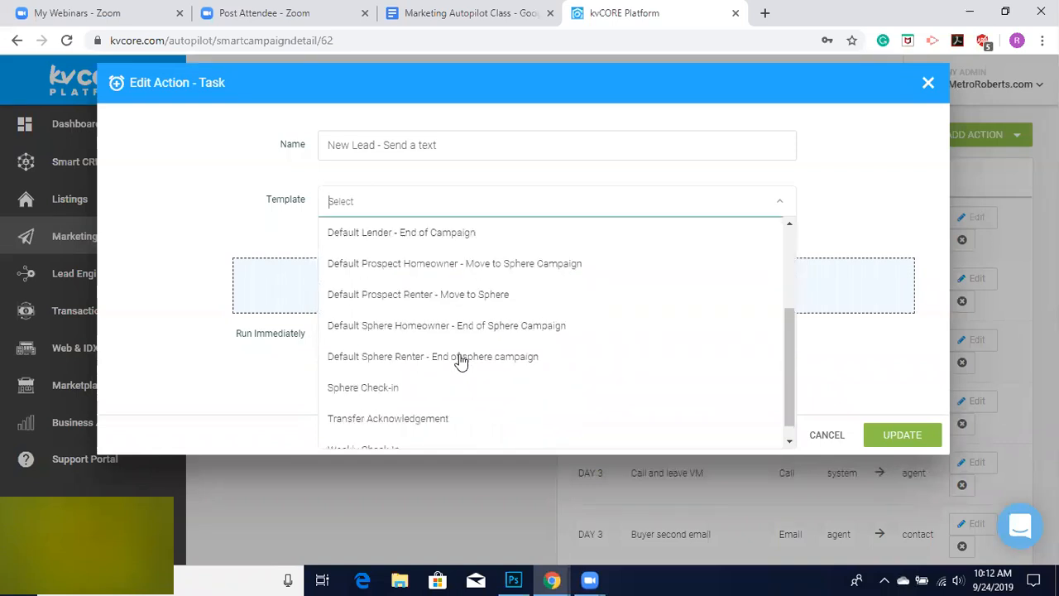
{"action": "left_click", "coordinate": [247, 386]}
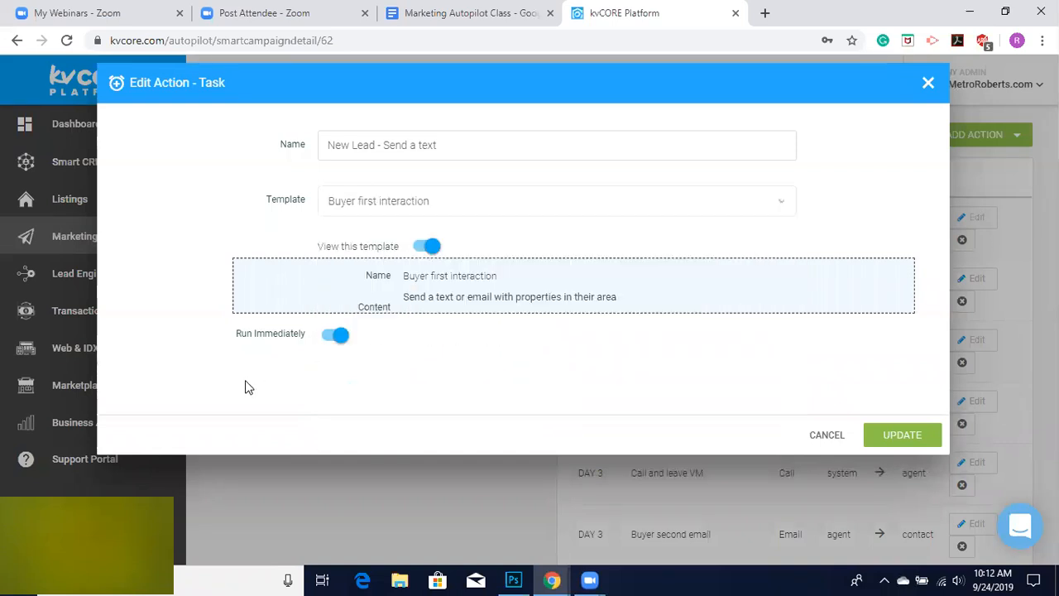
{"action": "left_click", "coordinate": [825, 438]}
Review the remaining campaign actions through the later days of the schedule.
{"action": "scroll", "coordinate": [777, 362], "scroll_direction": "down", "scroll_amount": 3}
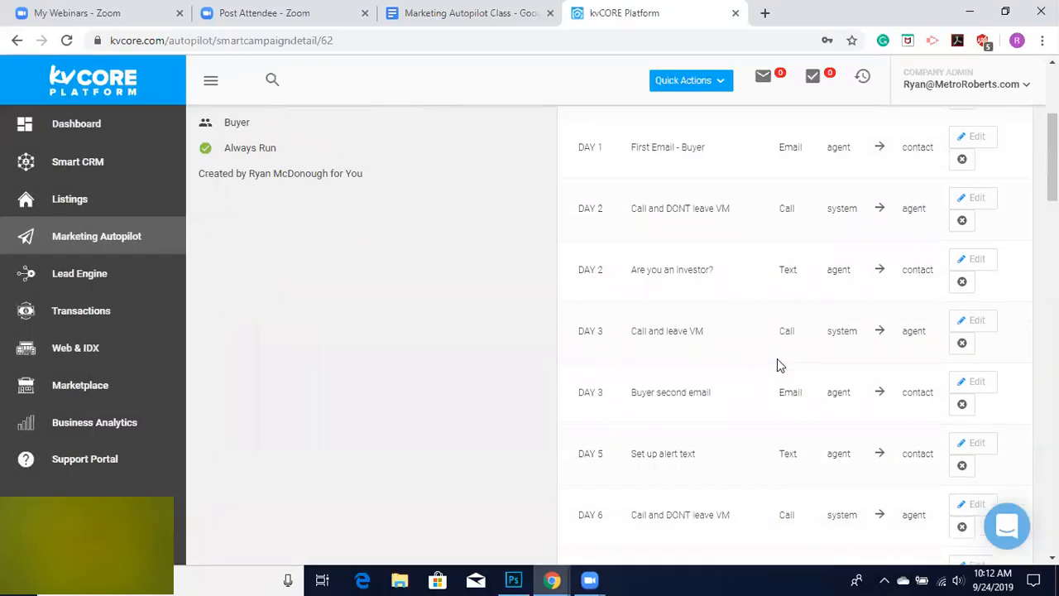
{"action": "scroll", "coordinate": [777, 365], "scroll_direction": "down", "scroll_amount": 5}
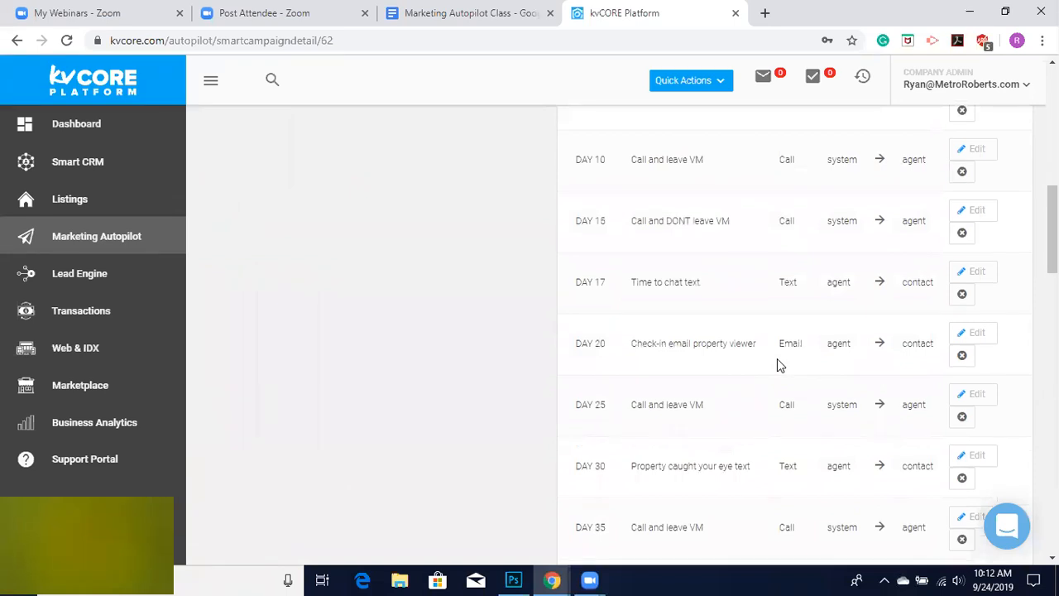
{"action": "scroll", "coordinate": [777, 365], "scroll_direction": "down", "scroll_amount": 4}
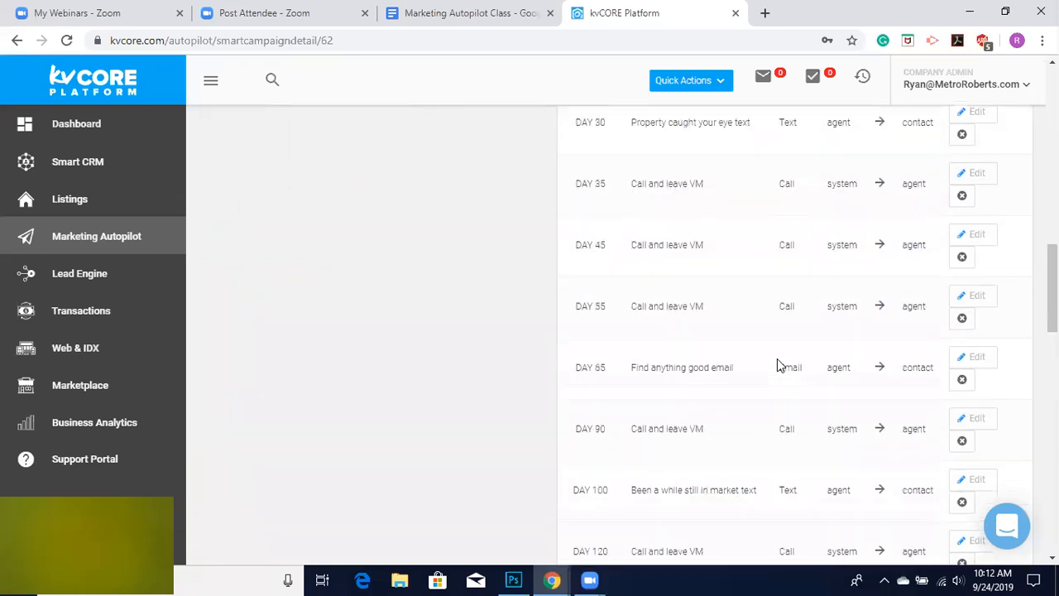
{"action": "scroll", "coordinate": [777, 365], "scroll_direction": "down", "scroll_amount": 1}
{"action": "scroll", "coordinate": [662, 443], "scroll_direction": "down", "scroll_amount": 3}
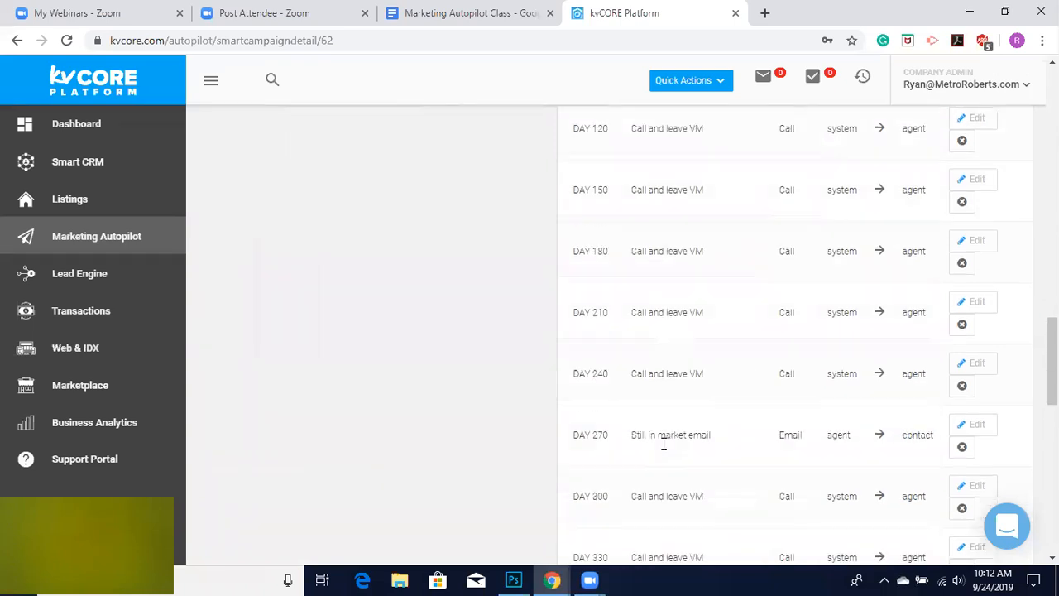
{"action": "right_click", "coordinate": [663, 444]}
{"action": "left_click", "coordinate": [550, 264]}
{"action": "scroll", "coordinate": [550, 264], "scroll_direction": "up", "scroll_amount": 12}
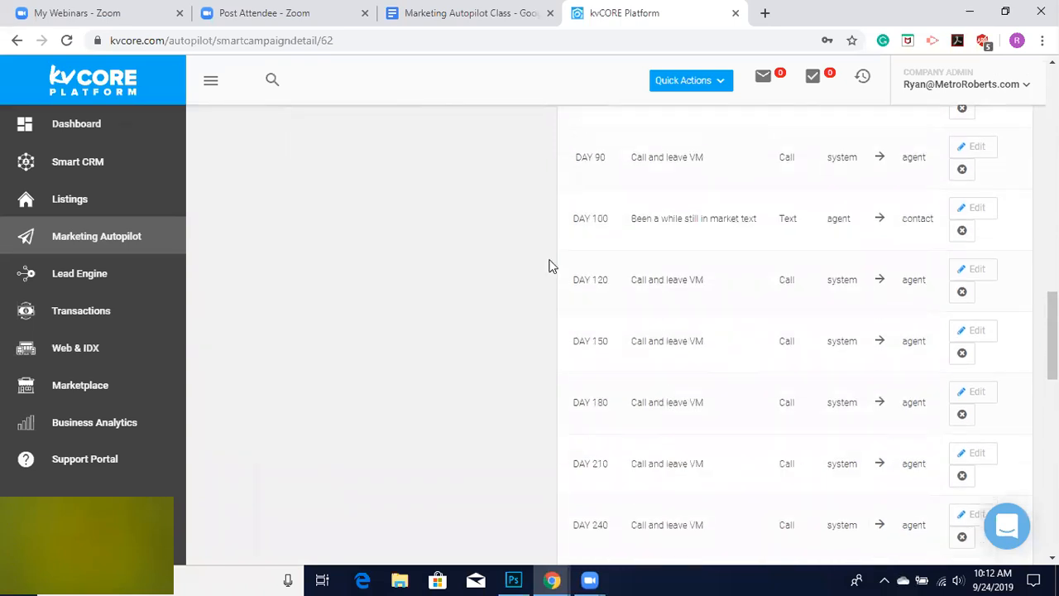
{"action": "scroll", "coordinate": [619, 439], "scroll_direction": "down", "scroll_amount": 3}
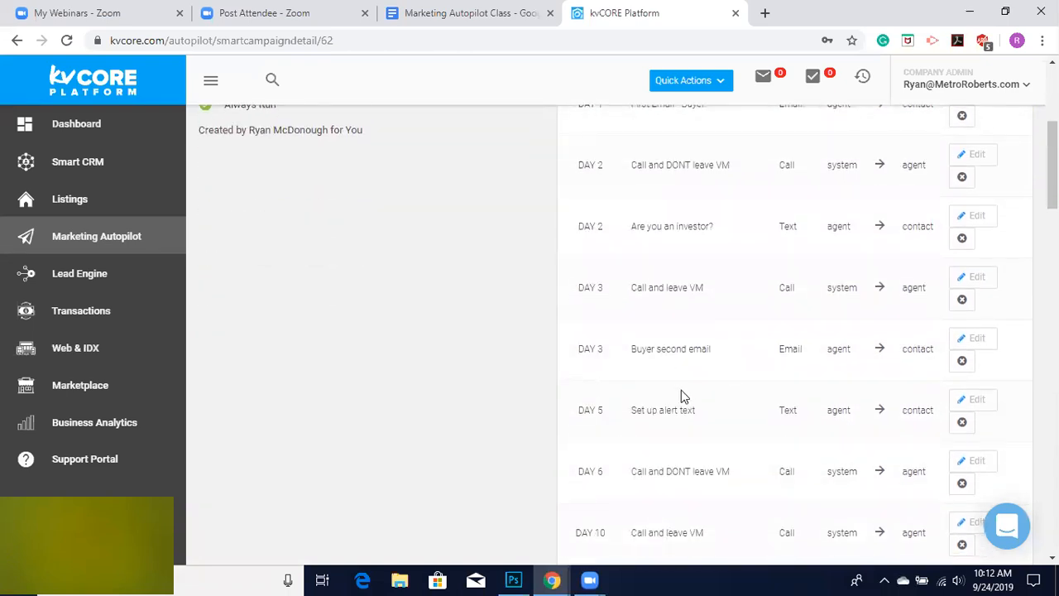
{"action": "scroll", "coordinate": [681, 395], "scroll_direction": "up", "scroll_amount": 1}
{"action": "scroll", "coordinate": [682, 389], "scroll_direction": "down", "scroll_amount": 2}
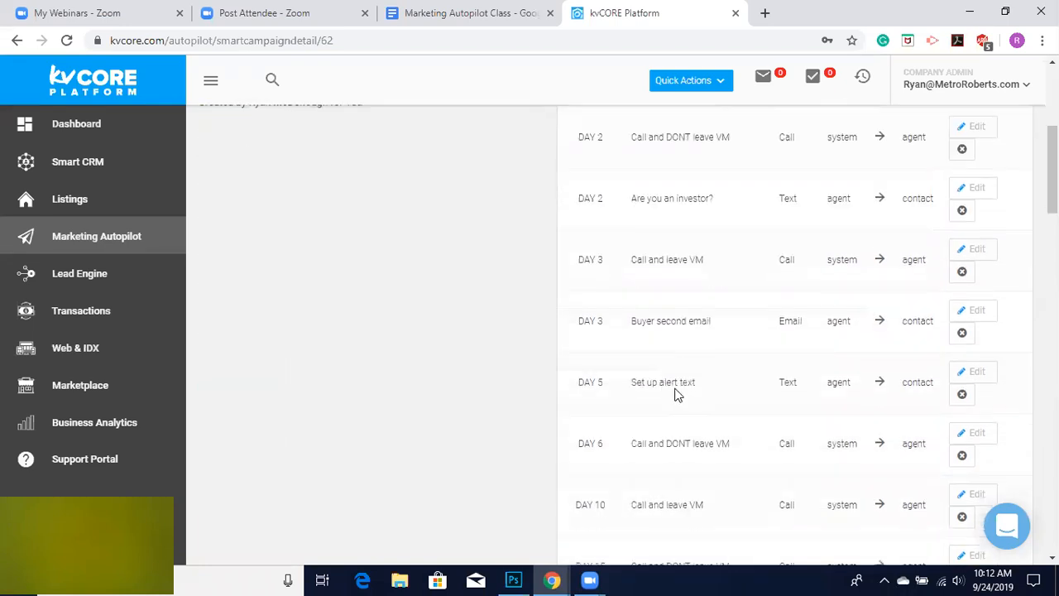
{"action": "scroll", "coordinate": [778, 205], "scroll_direction": "up", "scroll_amount": 4}
Start adding an email action to the campaign, browse its templates, set the timing to 4 Days, then cancel.
{"action": "left_click", "coordinate": [983, 255]}
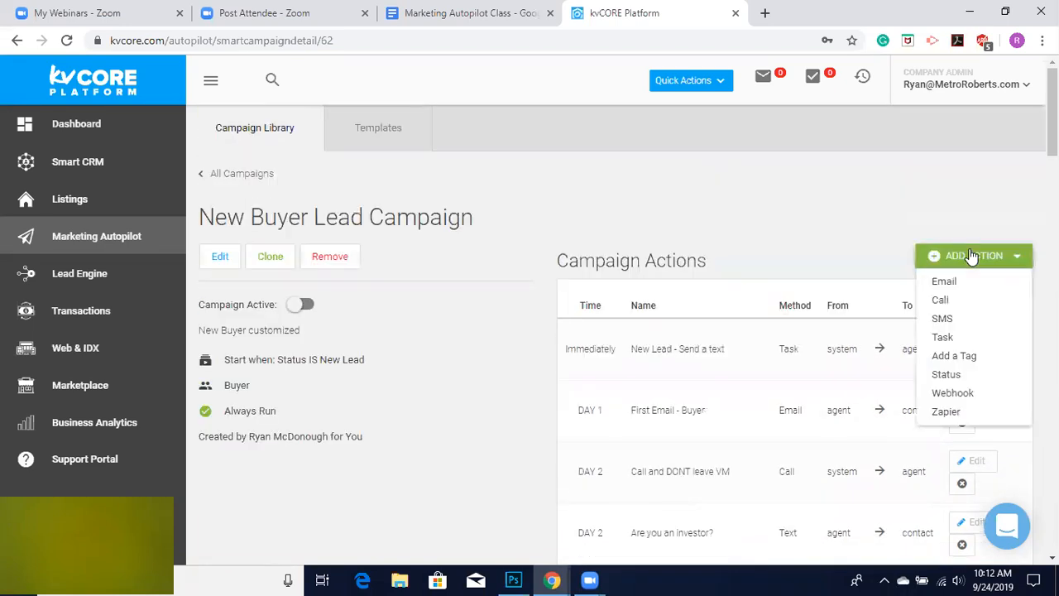
{"action": "left_click", "coordinate": [963, 283]}
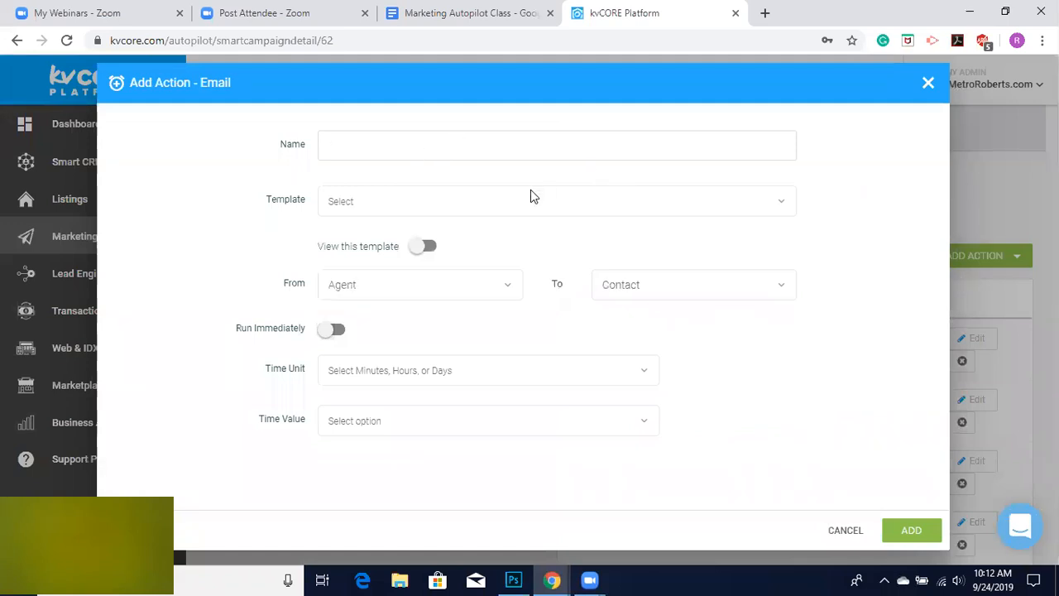
{"action": "left_click", "coordinate": [460, 201]}
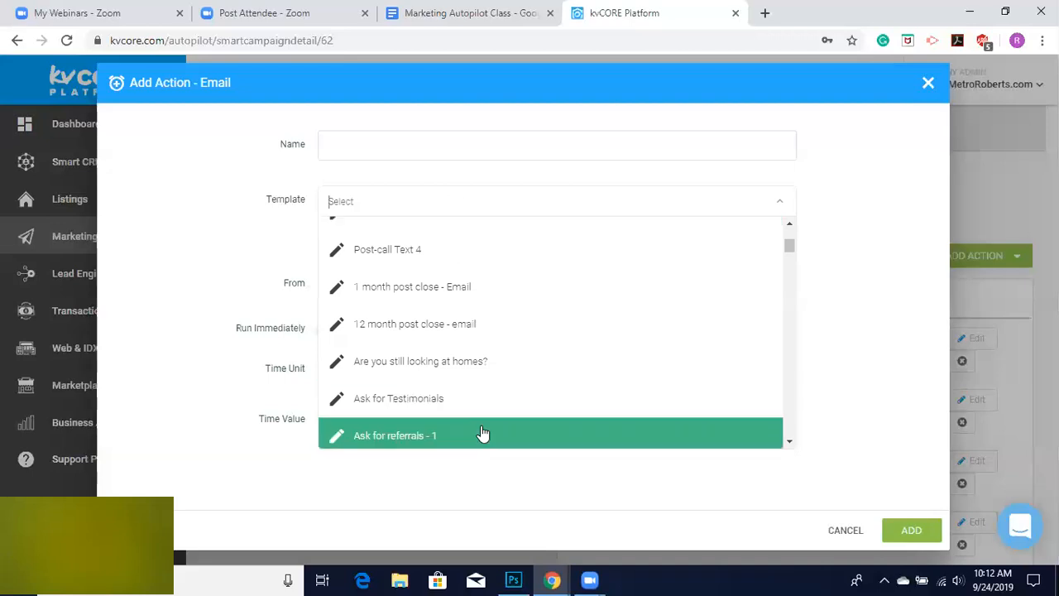
{"action": "scroll", "coordinate": [480, 432], "scroll_direction": "down", "scroll_amount": 3}
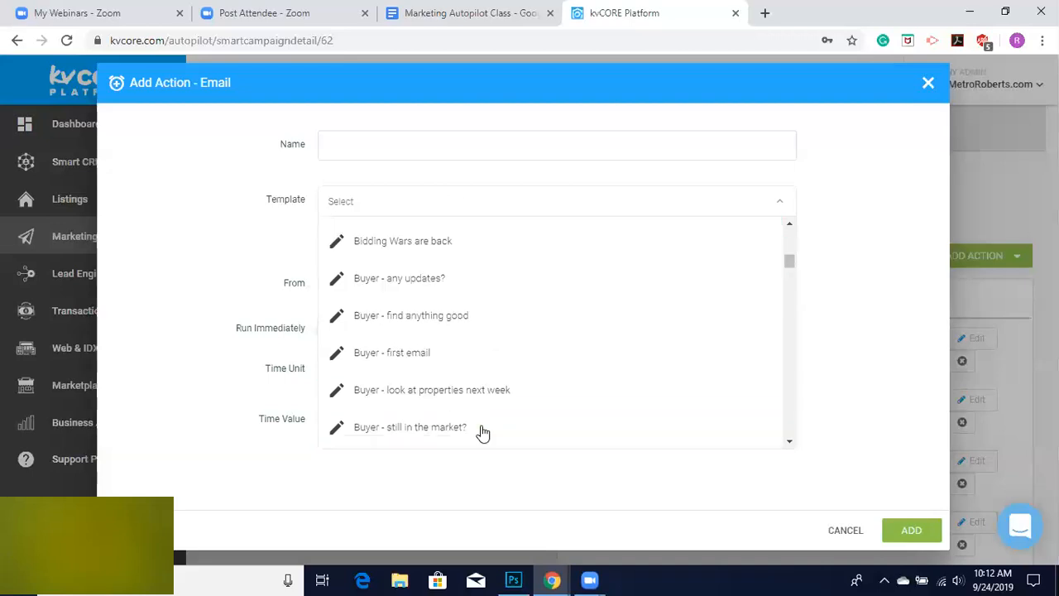
{"action": "left_click", "coordinate": [208, 370]}
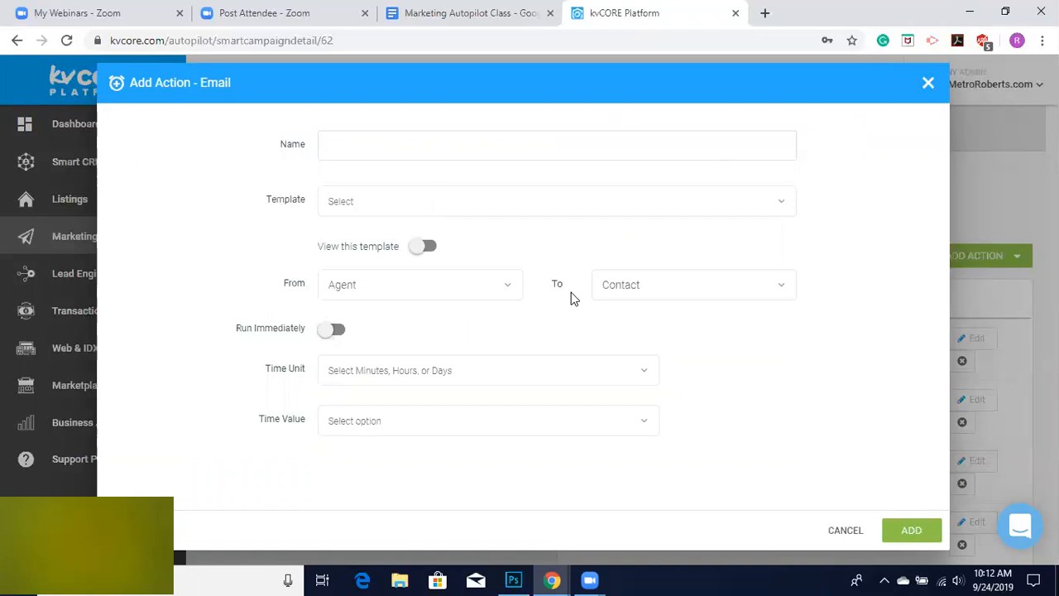
{"action": "left_click", "coordinate": [379, 380]}
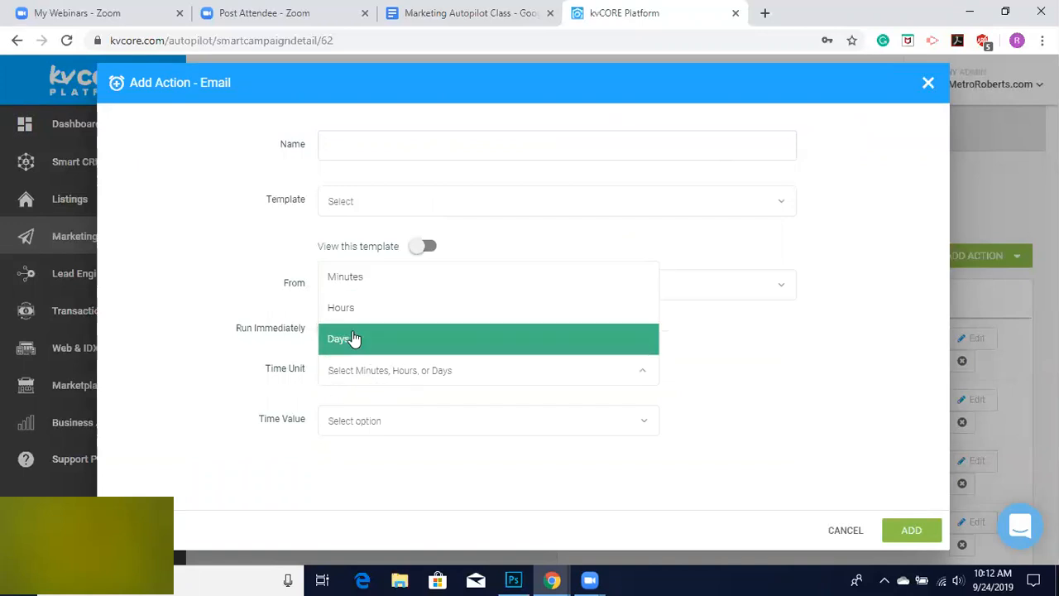
{"action": "left_click", "coordinate": [352, 341]}
{"action": "left_click", "coordinate": [380, 421]}
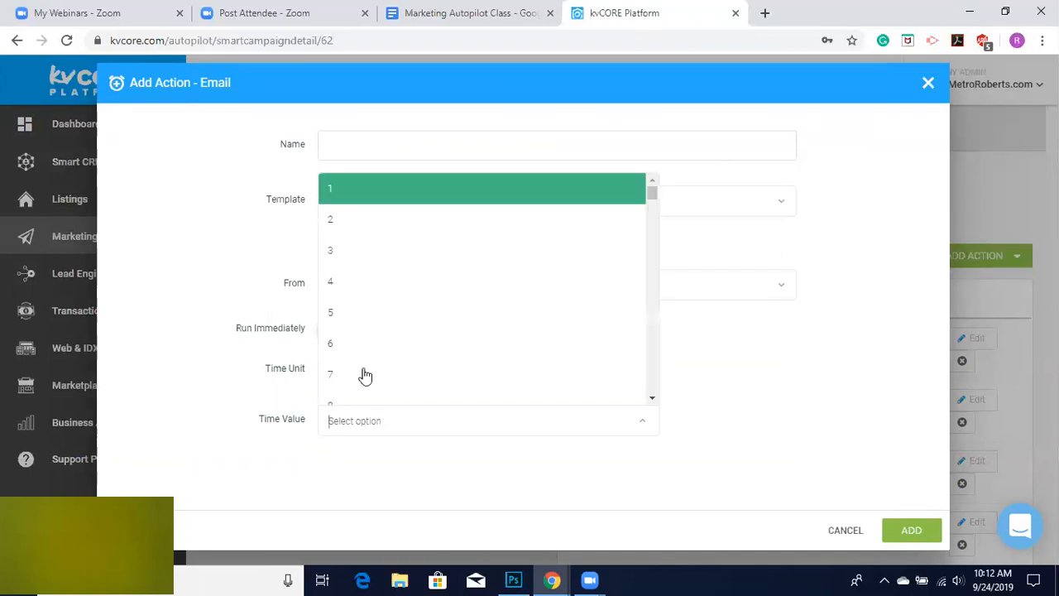
{"action": "left_click", "coordinate": [346, 284]}
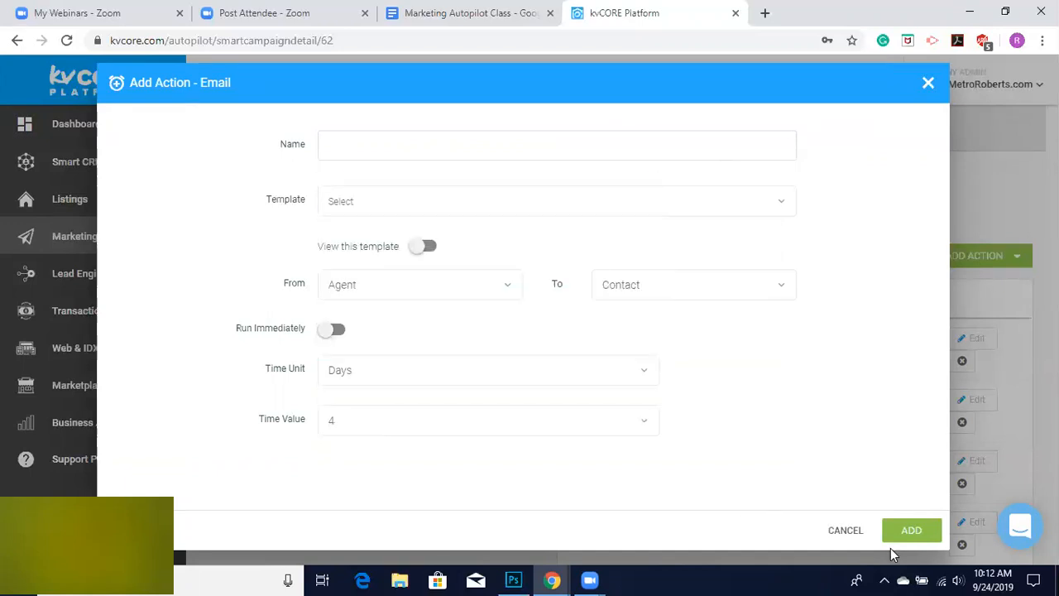
{"action": "left_click", "coordinate": [844, 530]}
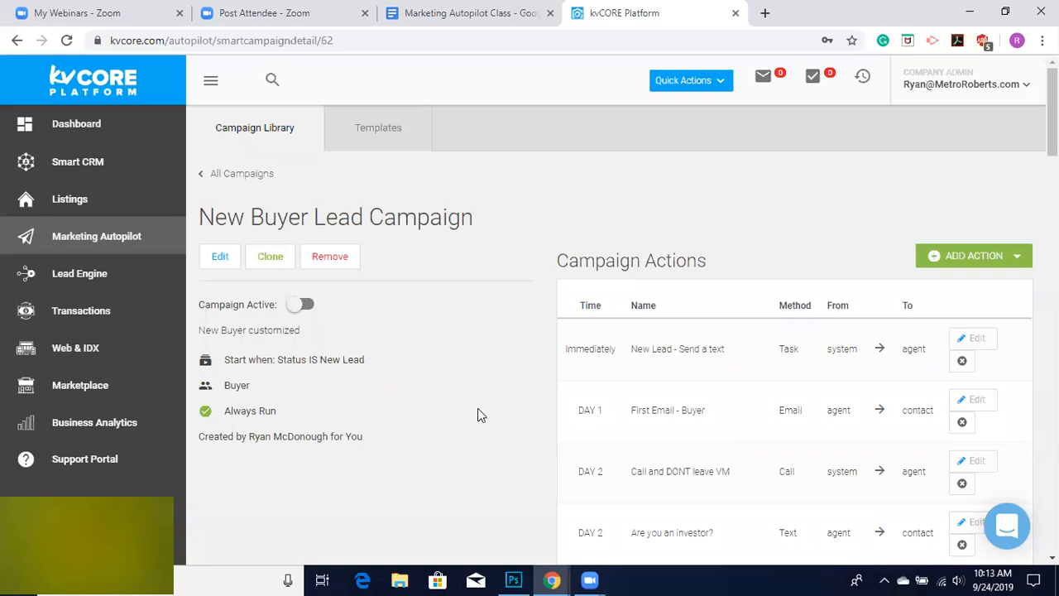
Switch the New Buyer Lead Campaign to active.
{"action": "scroll", "coordinate": [477, 414], "scroll_direction": "down", "scroll_amount": 4}
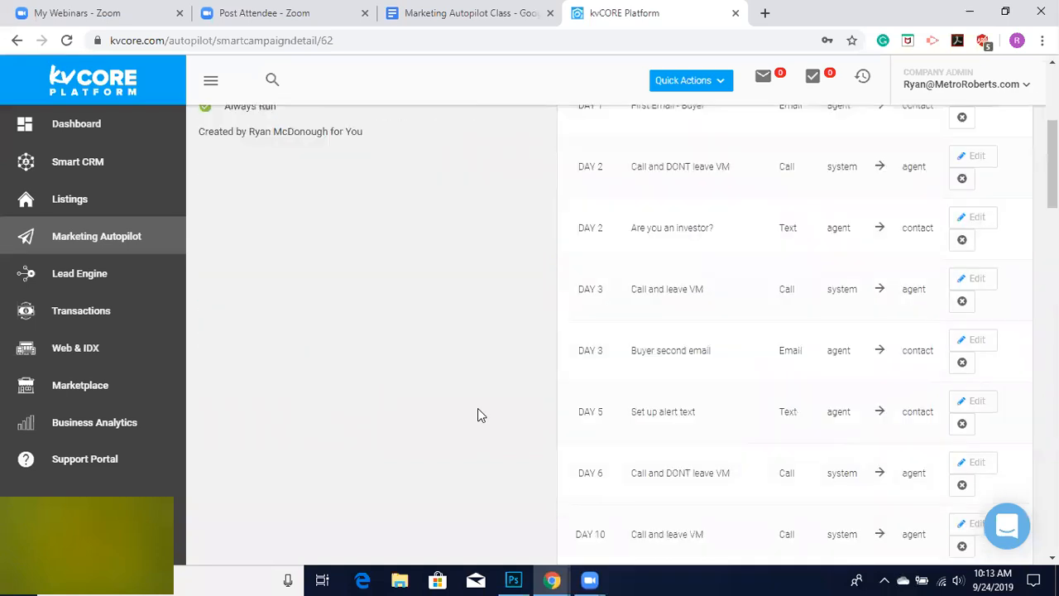
{"action": "scroll", "coordinate": [477, 415], "scroll_direction": "up", "scroll_amount": 4}
{"action": "left_click", "coordinate": [299, 265]}
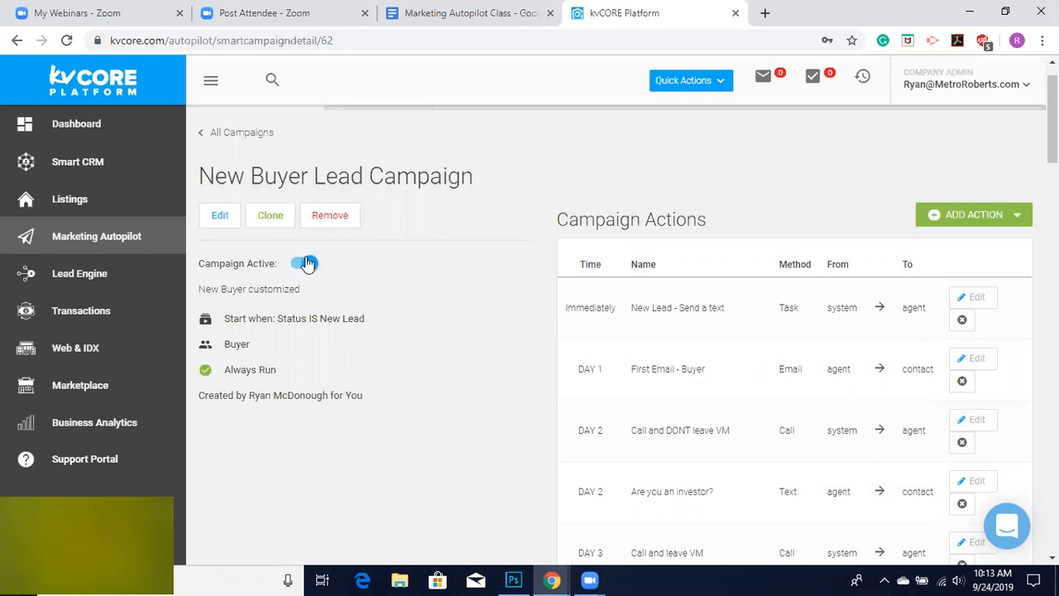
Open the campaign's Edit Campaign settings to review the campaign logic, then close them.
{"action": "left_click", "coordinate": [220, 217]}
{"action": "scroll", "coordinate": [470, 265], "scroll_direction": "down", "scroll_amount": 3}
{"action": "scroll", "coordinate": [469, 265], "scroll_direction": "up", "scroll_amount": 3}
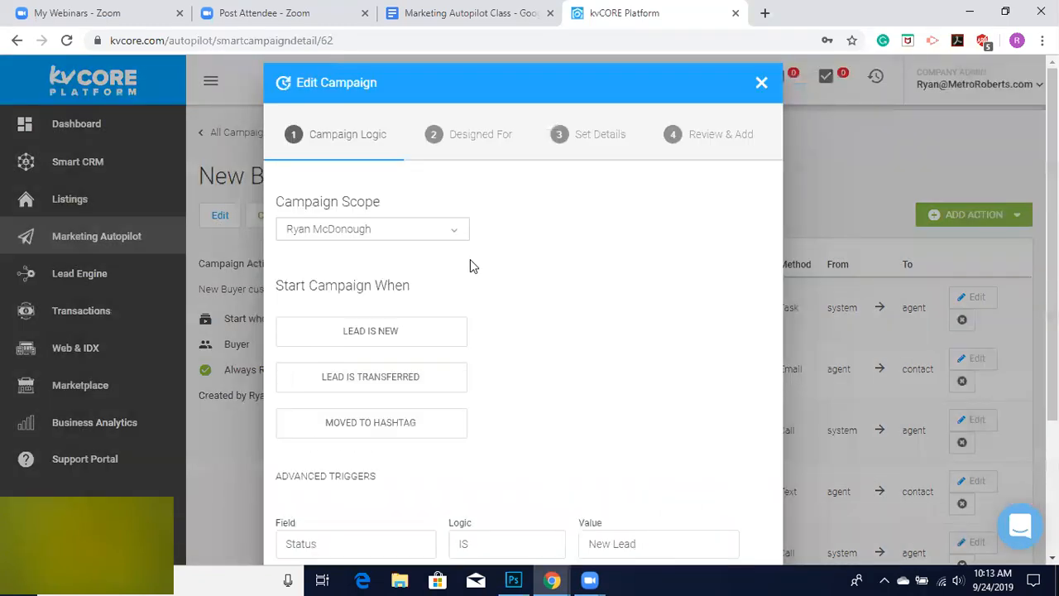
{"action": "left_click", "coordinate": [759, 85]}
{"action": "left_click", "coordinate": [482, 416]}
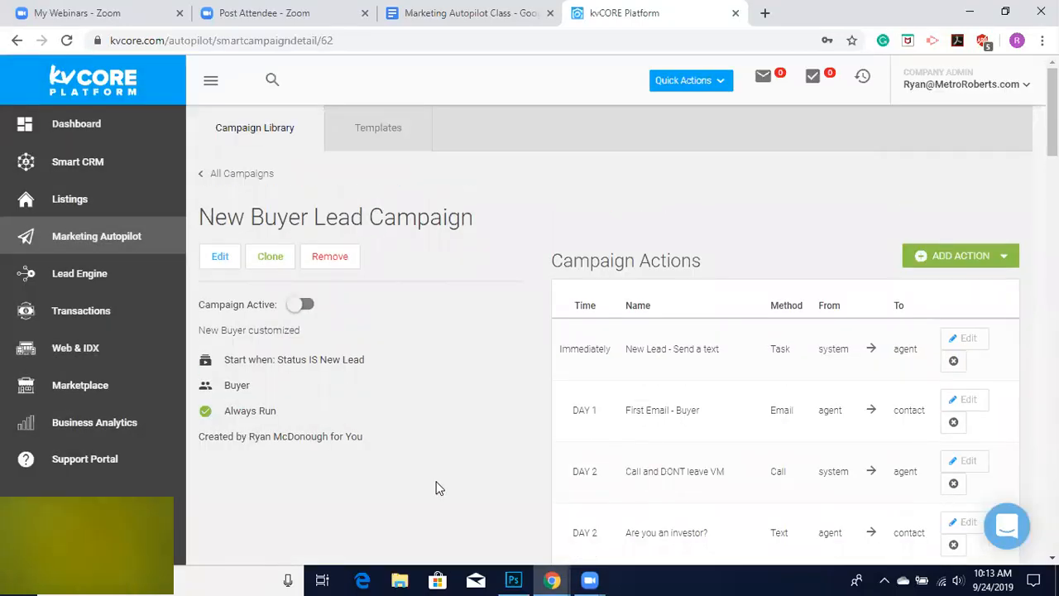
Open the campaign templates and browse the list of email templates.
{"action": "left_click", "coordinate": [376, 147]}
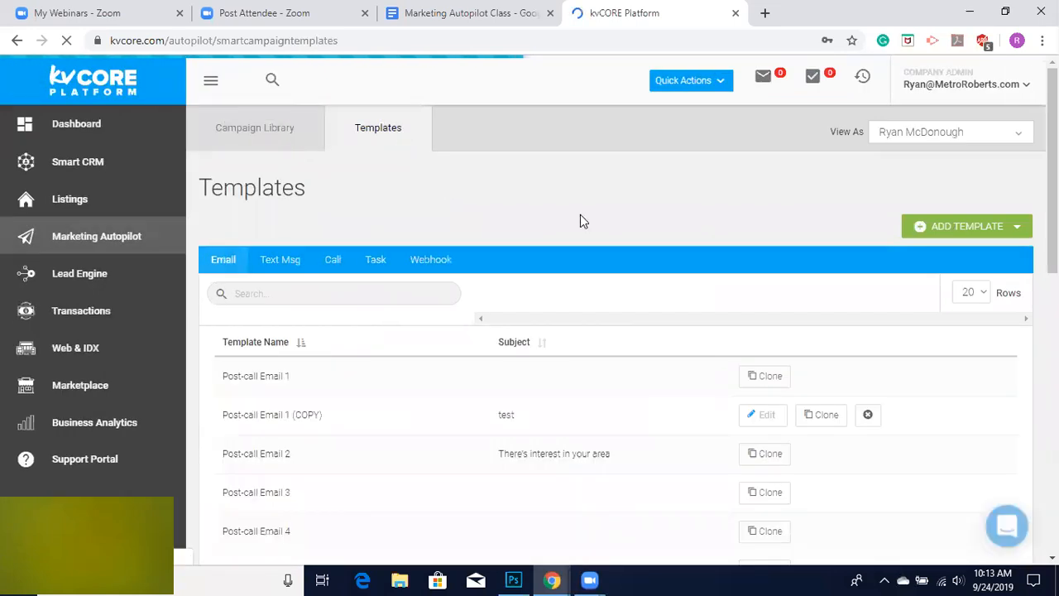
{"action": "scroll", "coordinate": [589, 223], "scroll_direction": "down", "scroll_amount": 1}
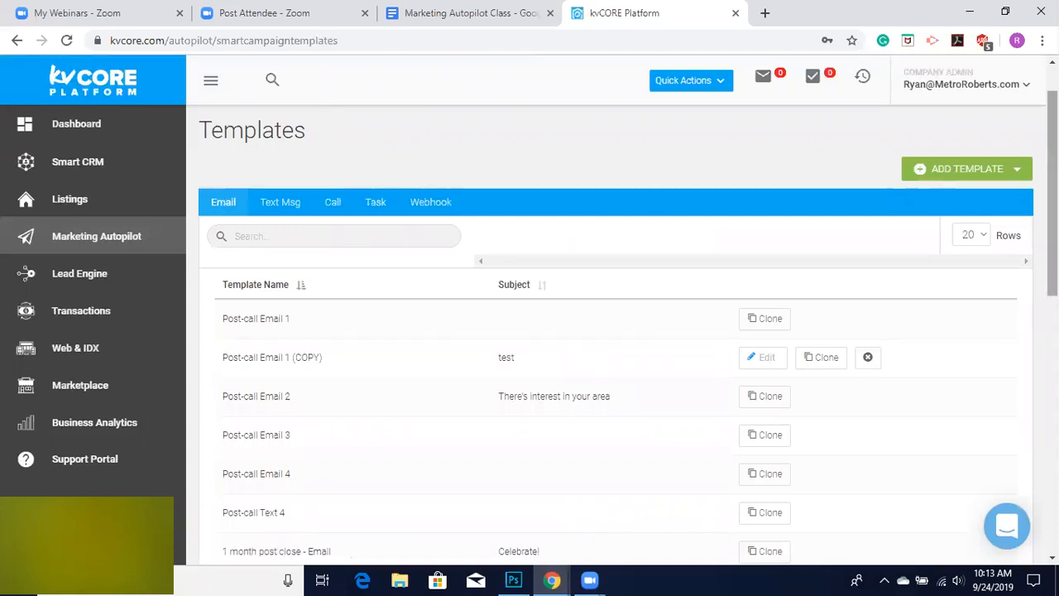
{"action": "scroll", "coordinate": [417, 150], "scroll_direction": "up", "scroll_amount": 1}
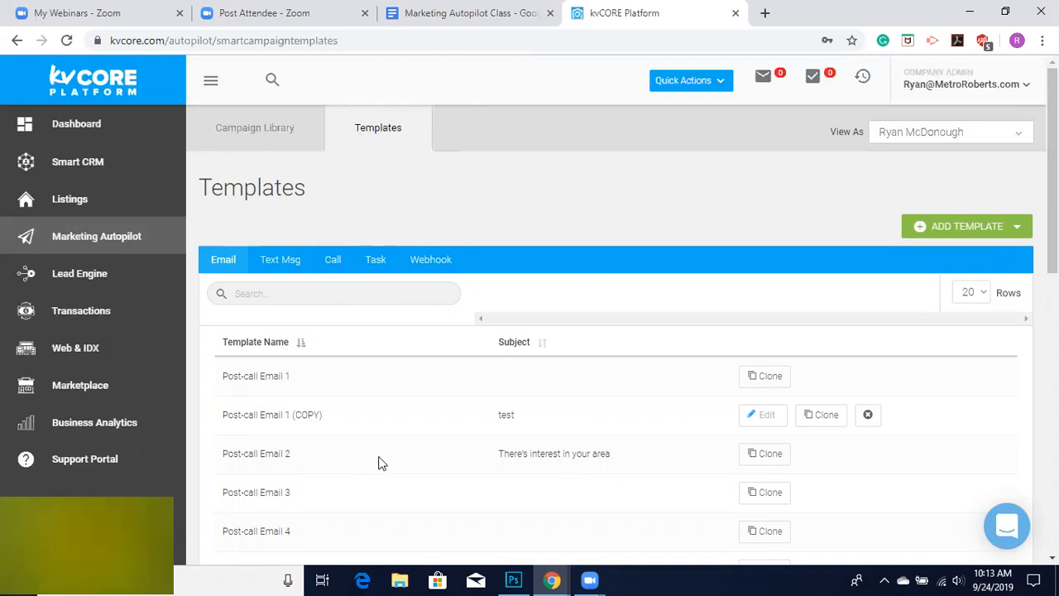
{"action": "scroll", "coordinate": [378, 461], "scroll_direction": "down", "scroll_amount": 5}
{"action": "scroll", "coordinate": [378, 461], "scroll_direction": "down", "scroll_amount": 2}
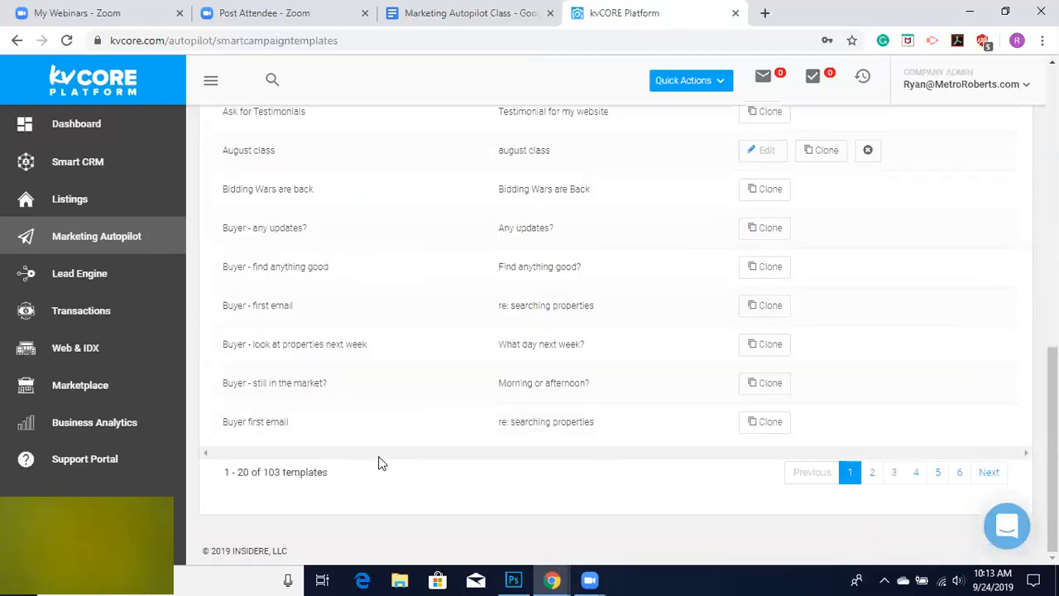
{"action": "scroll", "coordinate": [378, 461], "scroll_direction": "up", "scroll_amount": 1}
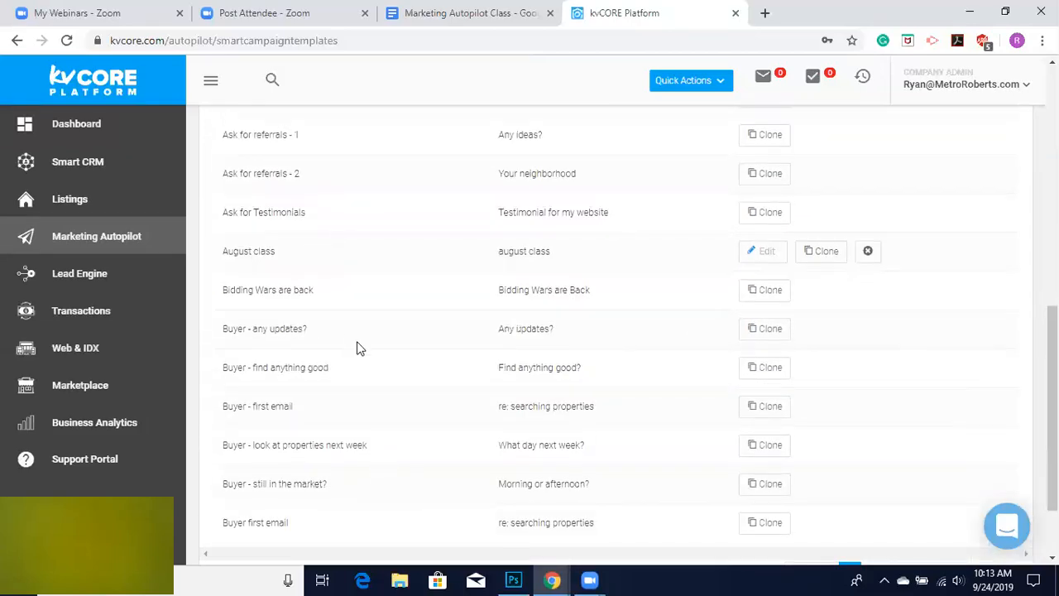
{"action": "scroll", "coordinate": [359, 347], "scroll_direction": "up", "scroll_amount": 4}
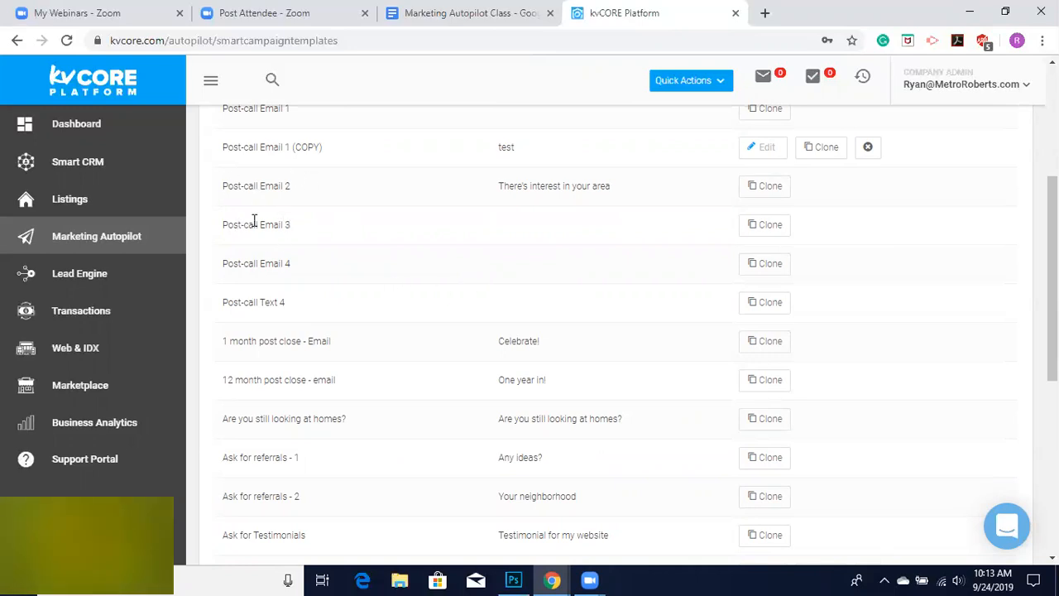
{"action": "scroll", "coordinate": [385, 278], "scroll_direction": "up", "scroll_amount": 1}
{"action": "scroll", "coordinate": [252, 175], "scroll_direction": "up", "scroll_amount": 1}
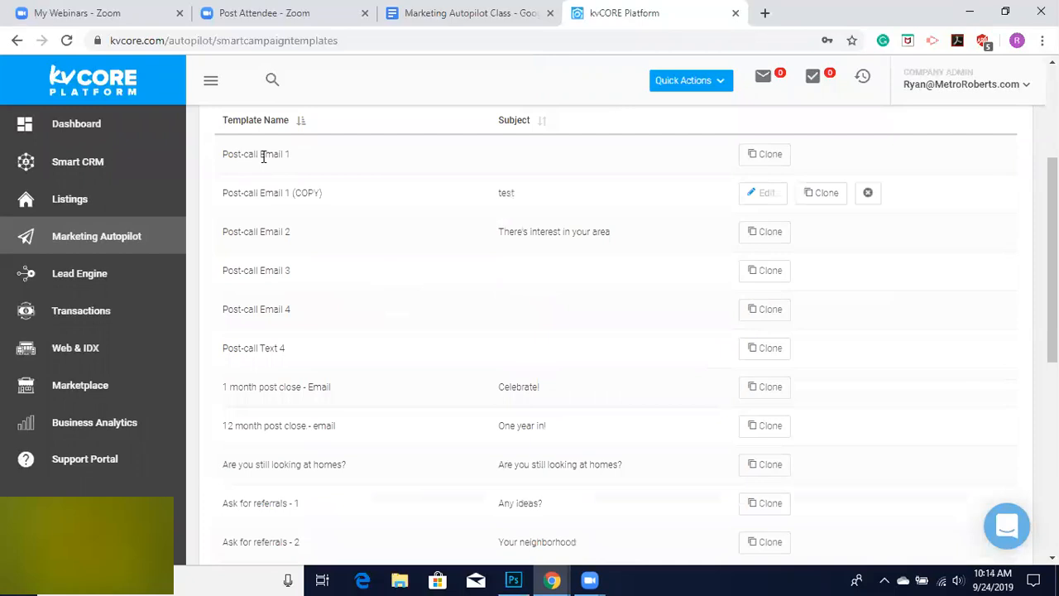
Clone the Post-call Email 1 template and open a new line below the greeting.
{"action": "left_click", "coordinate": [761, 158]}
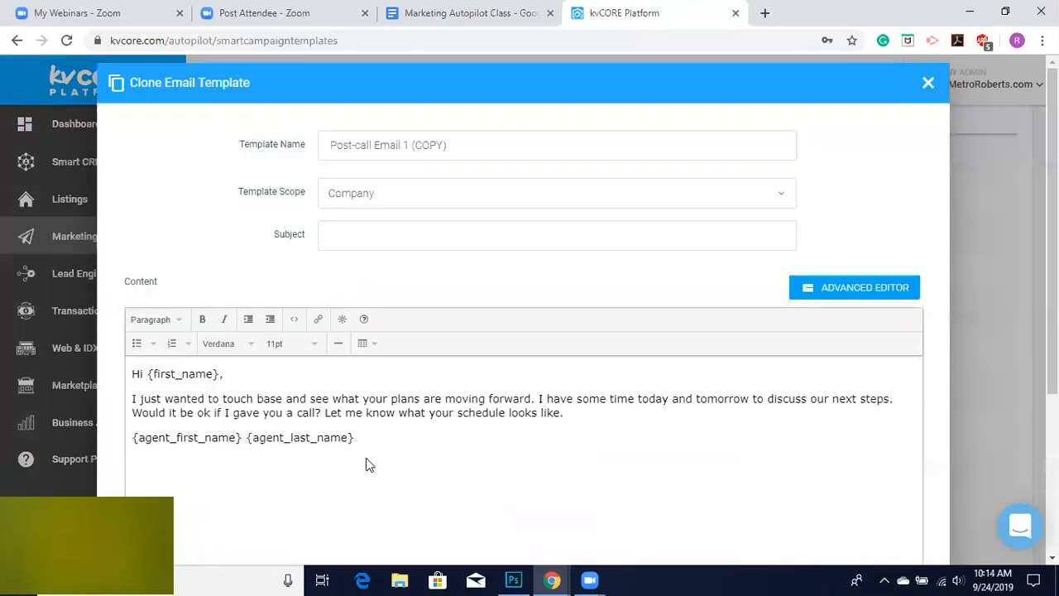
{"action": "scroll", "coordinate": [199, 428], "scroll_direction": "down", "scroll_amount": 1}
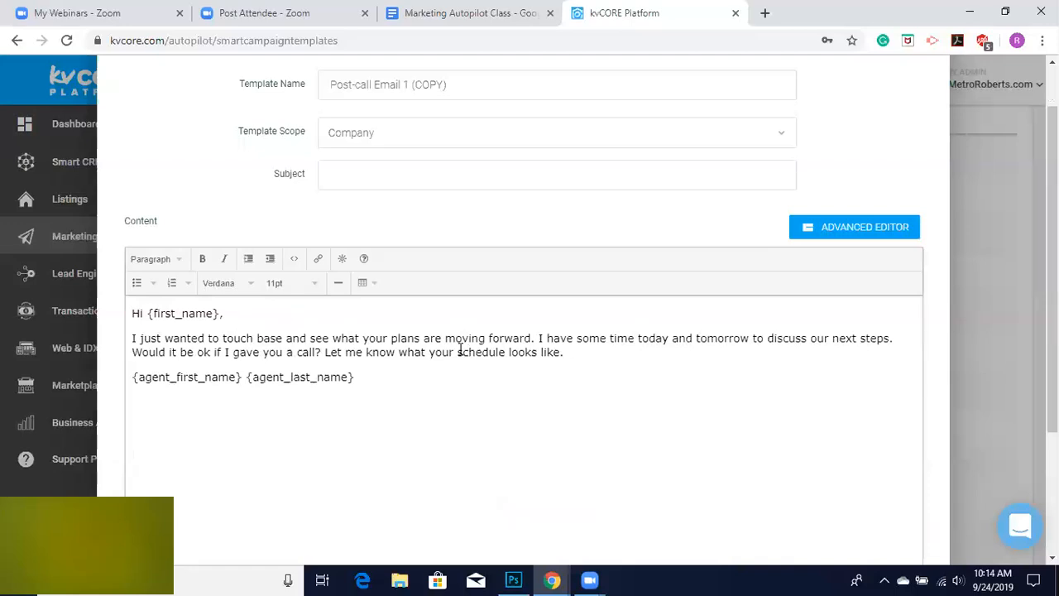
{"action": "left_click", "coordinate": [132, 339]}
{"action": "key", "text": "Return"}
{"action": "key", "text": "Up"}
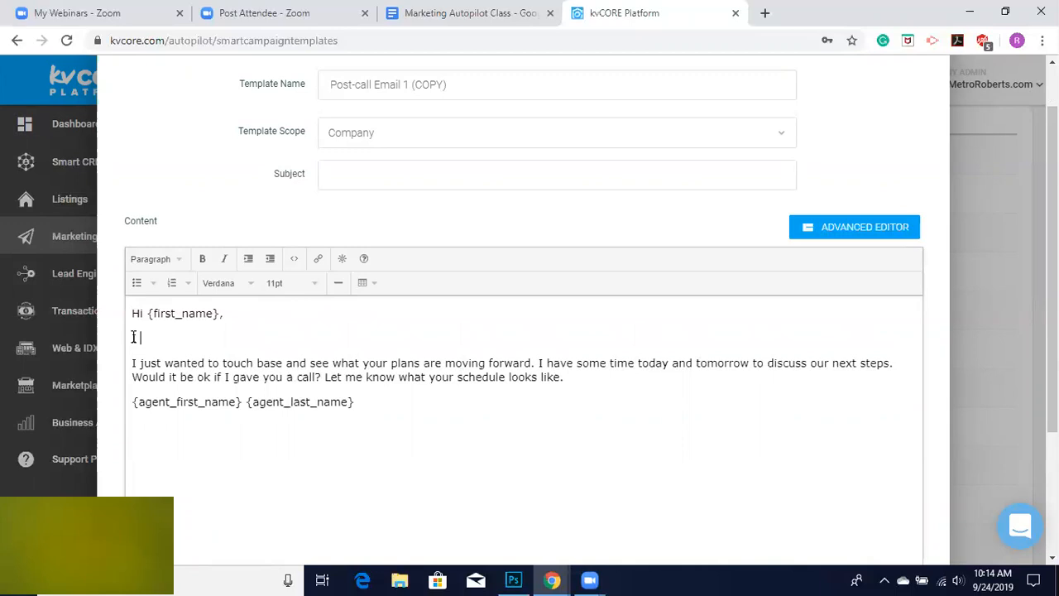
Add the line "I see you're interested in buying a home!" below the greeting.
{"action": "type", "text": "I see you're interested in buying a home!"}
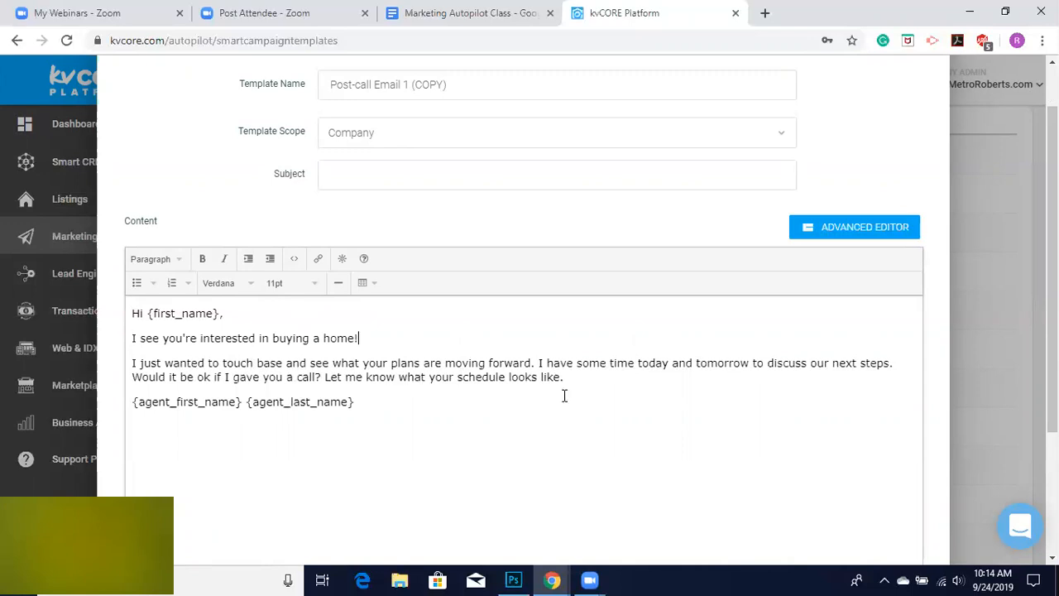
Turn on Include Signature and attempt to save the cloned template.
{"action": "scroll", "coordinate": [564, 389], "scroll_direction": "down", "scroll_amount": 3}
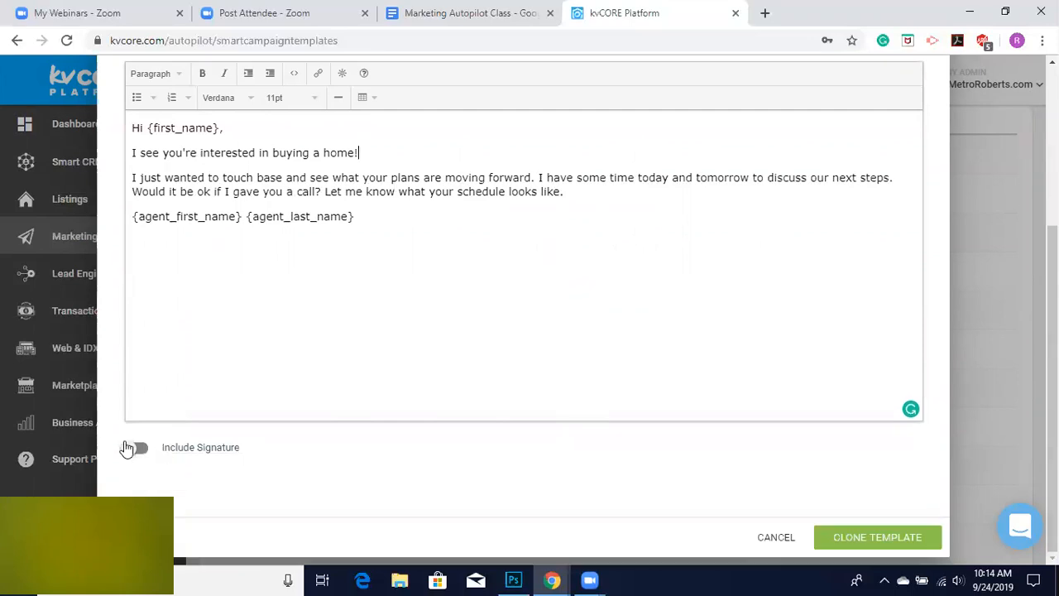
{"action": "left_click", "coordinate": [129, 447]}
{"action": "left_click", "coordinate": [857, 538]}
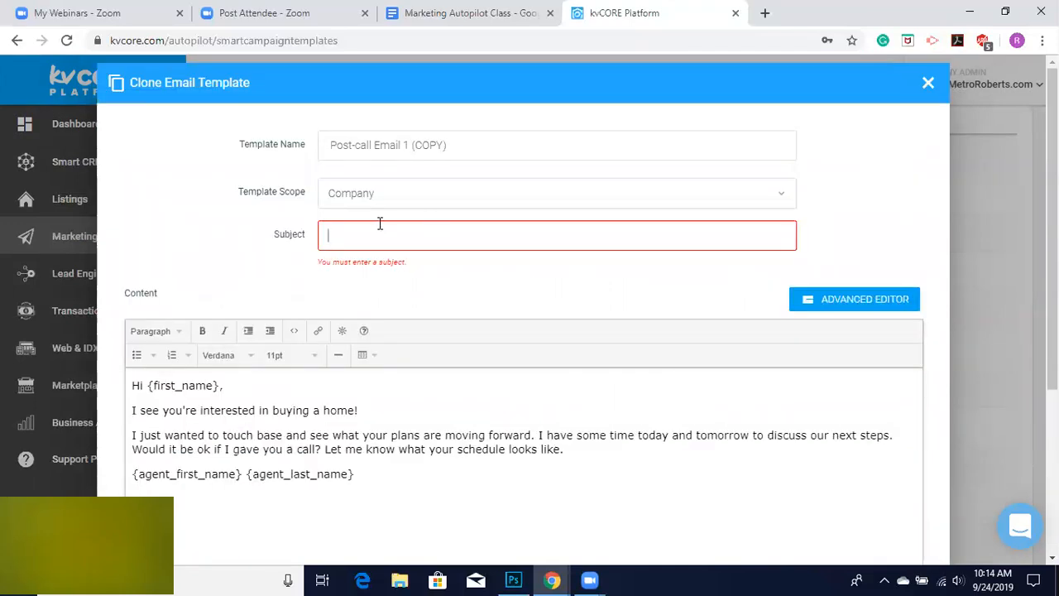
Set the cloned template's subject to Hello! and save the clone.
{"action": "left_click", "coordinate": [380, 223]}
{"action": "type", "text": "Hello"}
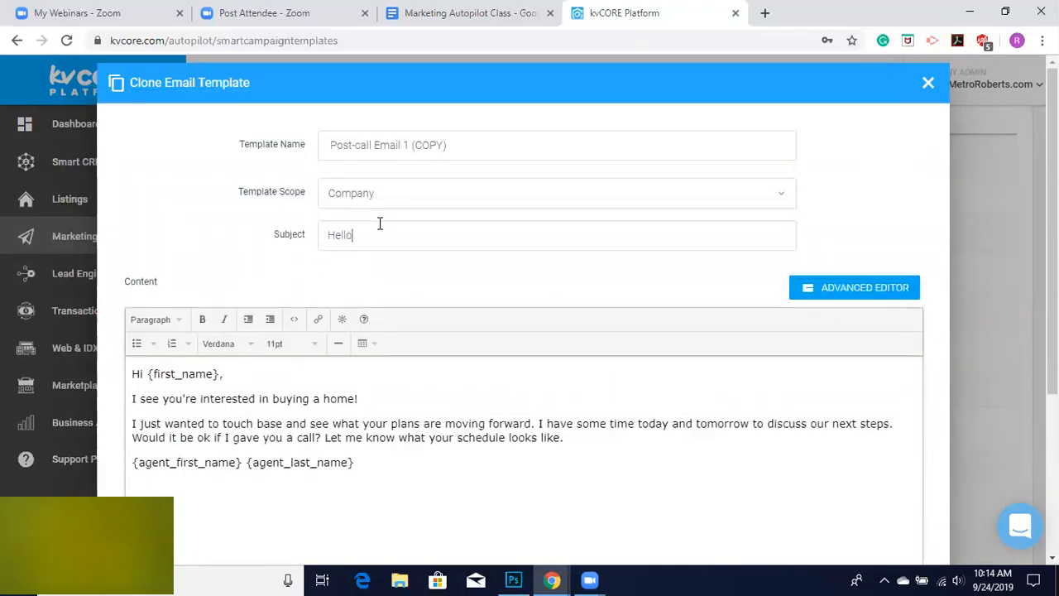
{"action": "scroll", "coordinate": [654, 318], "scroll_direction": "down", "scroll_amount": 3}
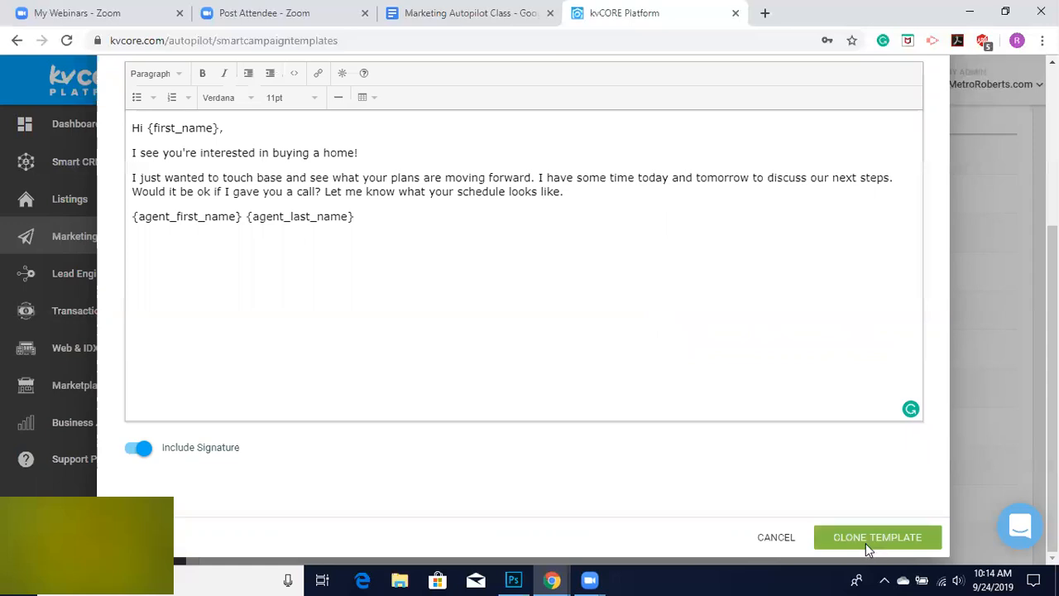
{"action": "left_click", "coordinate": [866, 543]}
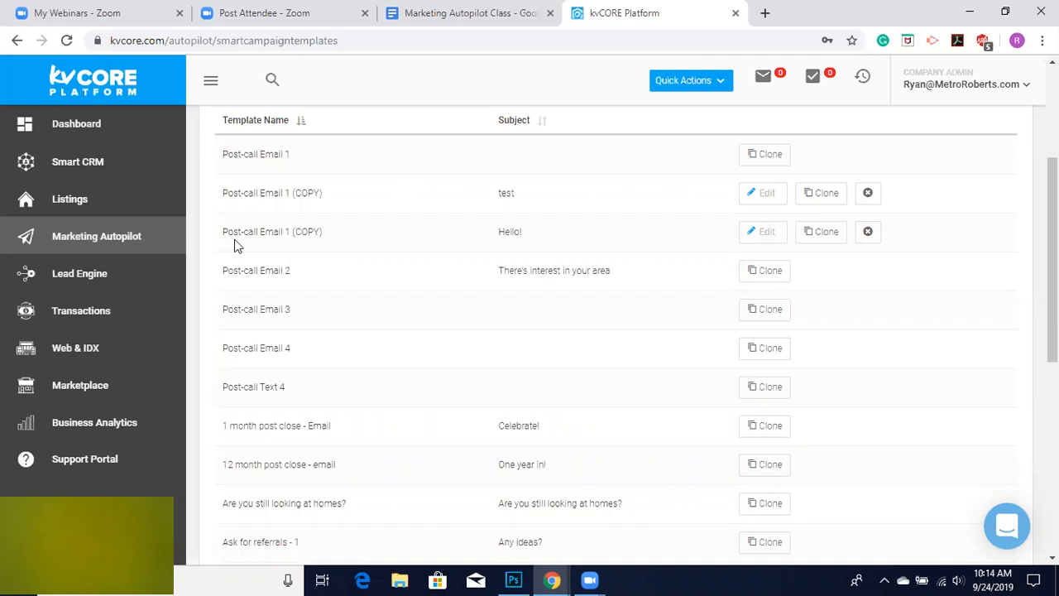
Return to the campaign library and open the New Buyer Lead Campaign.
{"action": "scroll", "coordinate": [357, 283], "scroll_direction": "down", "scroll_amount": 1}
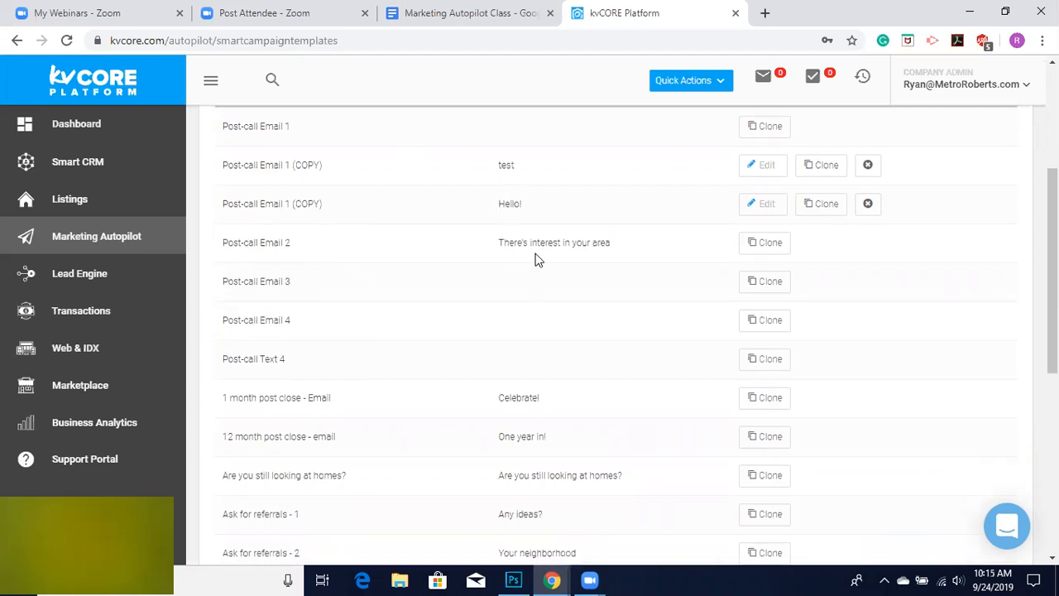
{"action": "scroll", "coordinate": [614, 335], "scroll_direction": "down", "scroll_amount": 2}
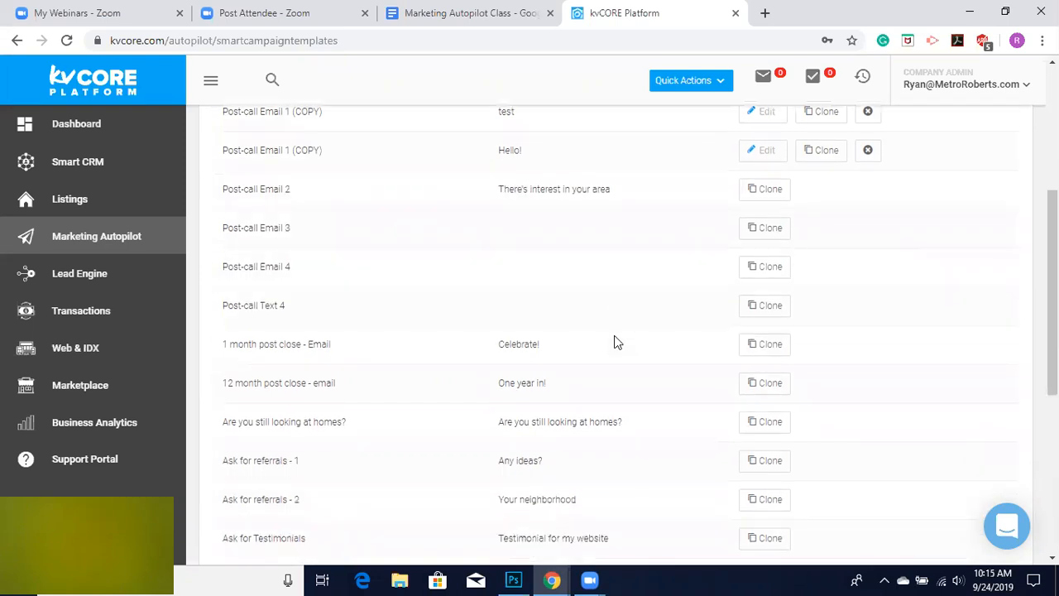
{"action": "scroll", "coordinate": [614, 335], "scroll_direction": "up", "scroll_amount": 5}
{"action": "scroll", "coordinate": [522, 314], "scroll_direction": "up", "scroll_amount": 3}
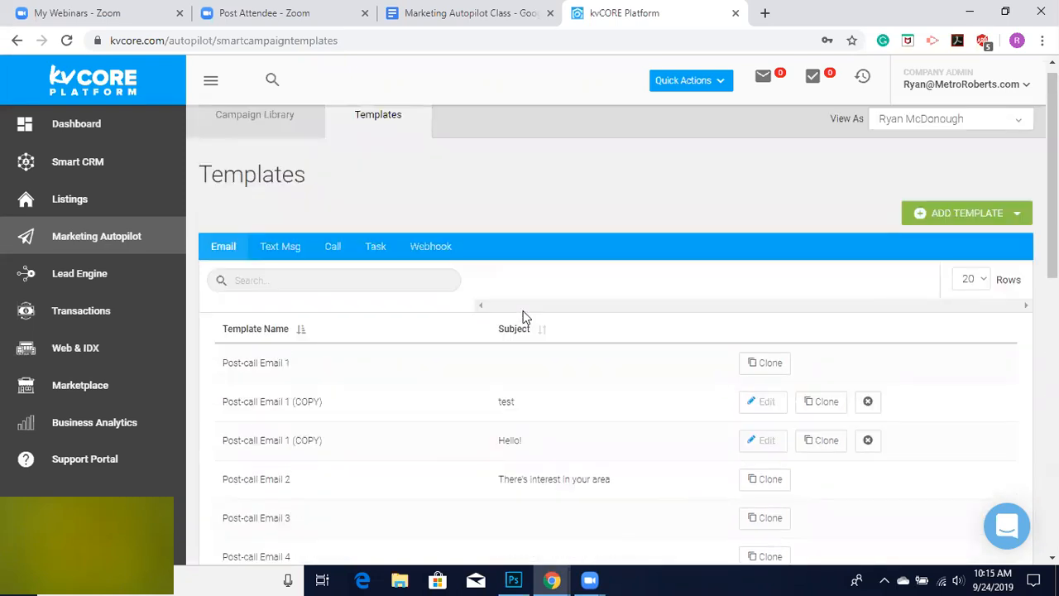
{"action": "left_click", "coordinate": [262, 129]}
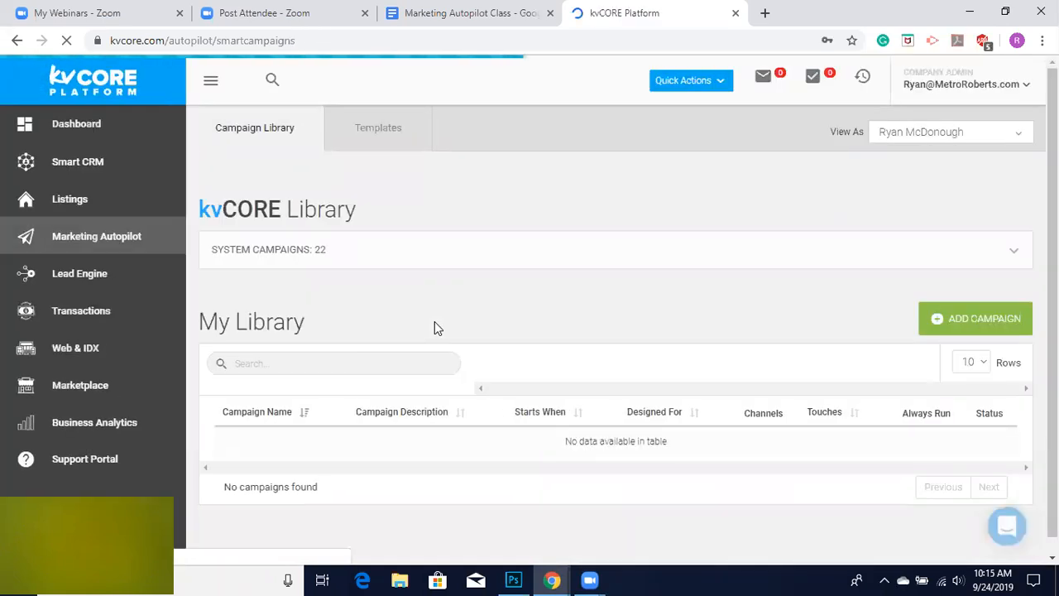
{"action": "scroll", "coordinate": [435, 327], "scroll_direction": "down", "scroll_amount": 2}
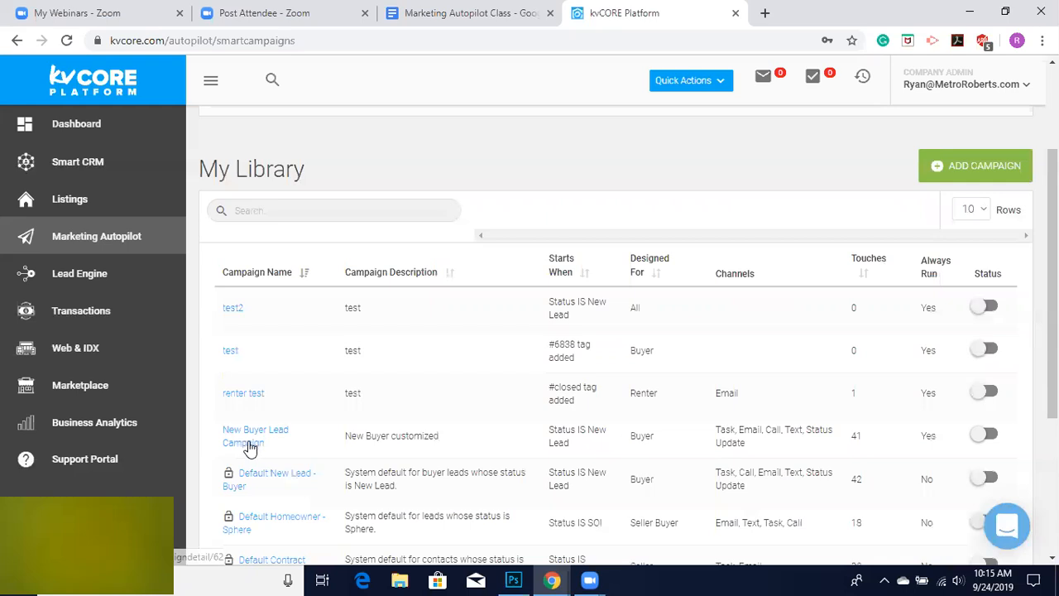
{"action": "left_click", "coordinate": [250, 446]}
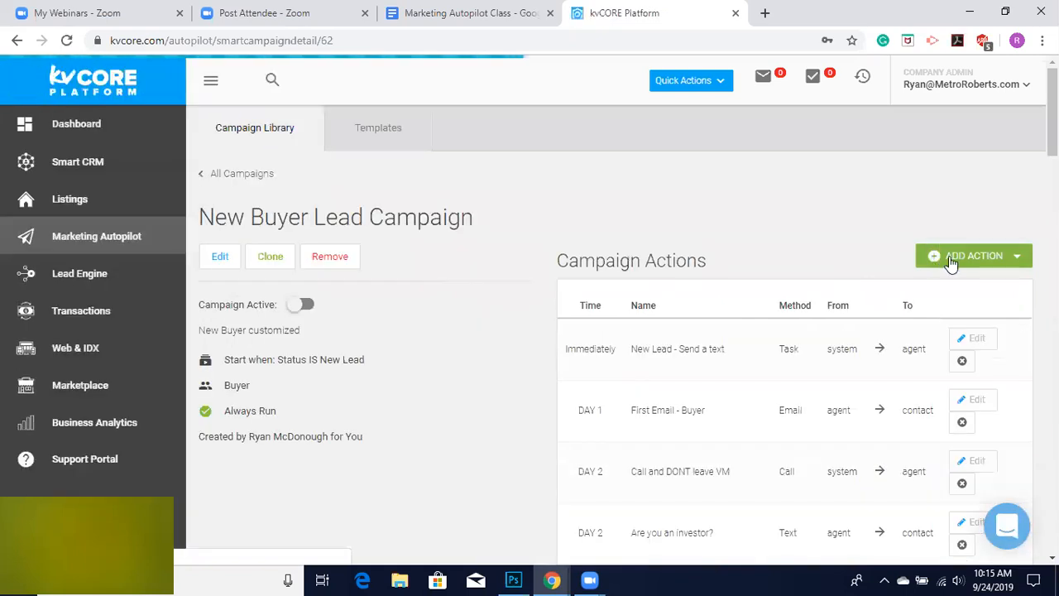
Add an email action named "Initial Email" using the Post-call Email 1 (COPY) template, briefly previewing the template.
{"action": "left_click", "coordinate": [950, 260]}
{"action": "left_click", "coordinate": [944, 281]}
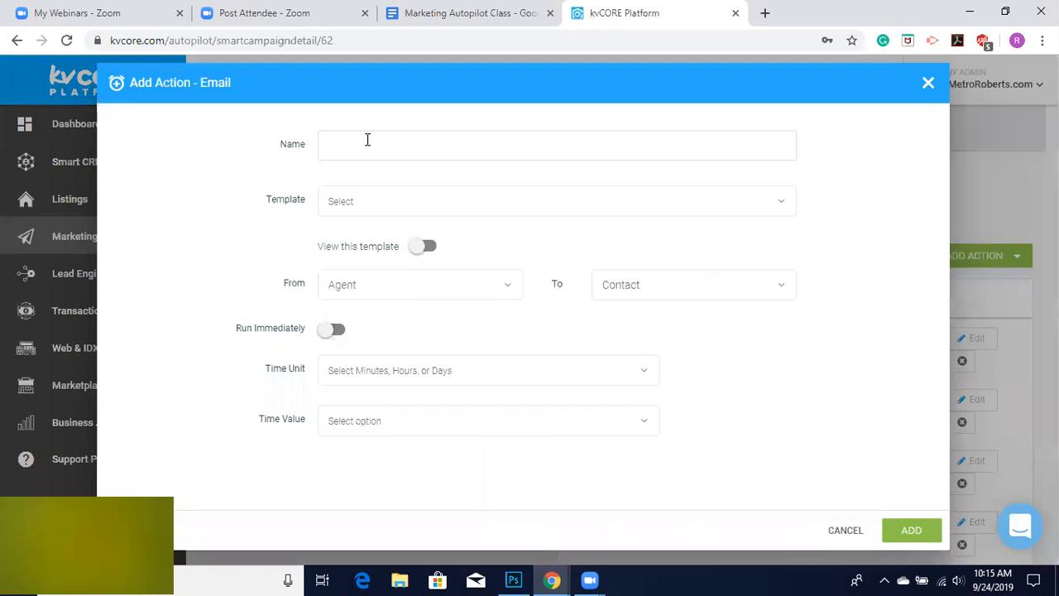
{"action": "left_click", "coordinate": [367, 140]}
{"action": "type", "text": "Innitial Email"}
{"action": "right_click", "coordinate": [354, 145]}
{"action": "left_click", "coordinate": [386, 160]}
{"action": "left_click", "coordinate": [378, 201]}
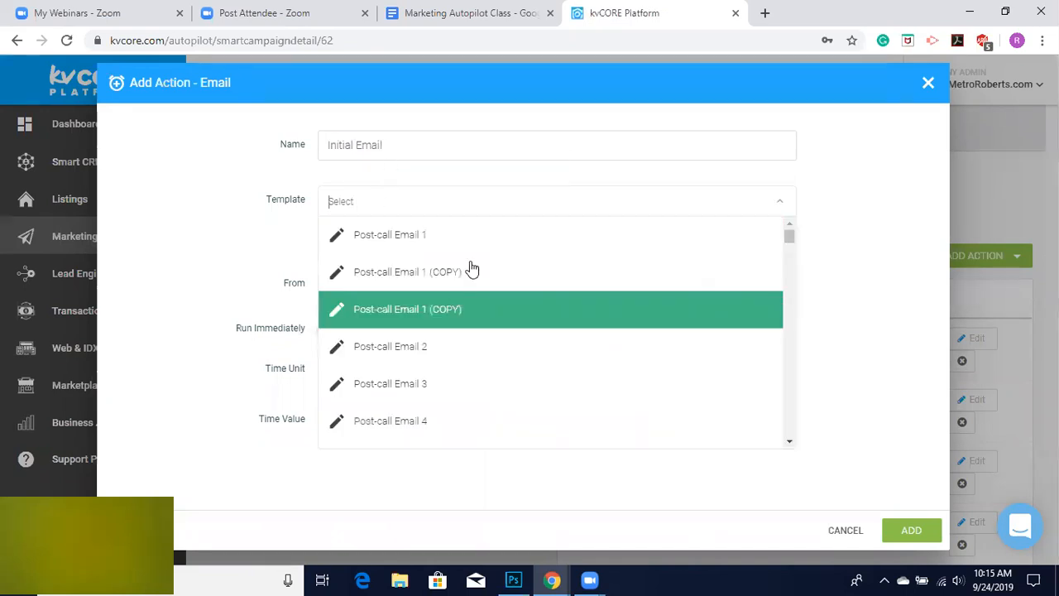
{"action": "left_click", "coordinate": [466, 307]}
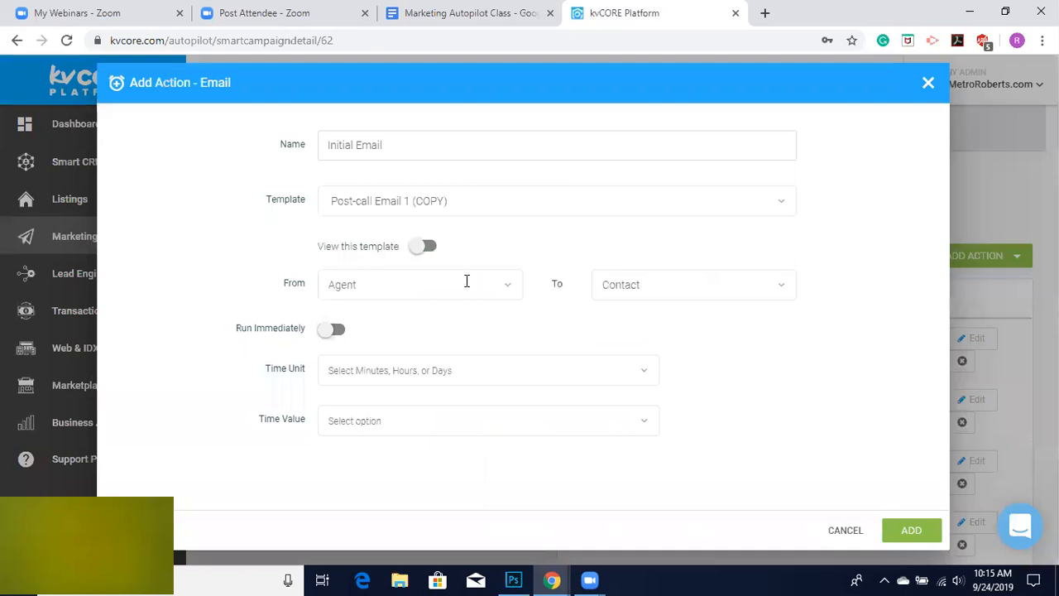
{"action": "left_click", "coordinate": [424, 248]}
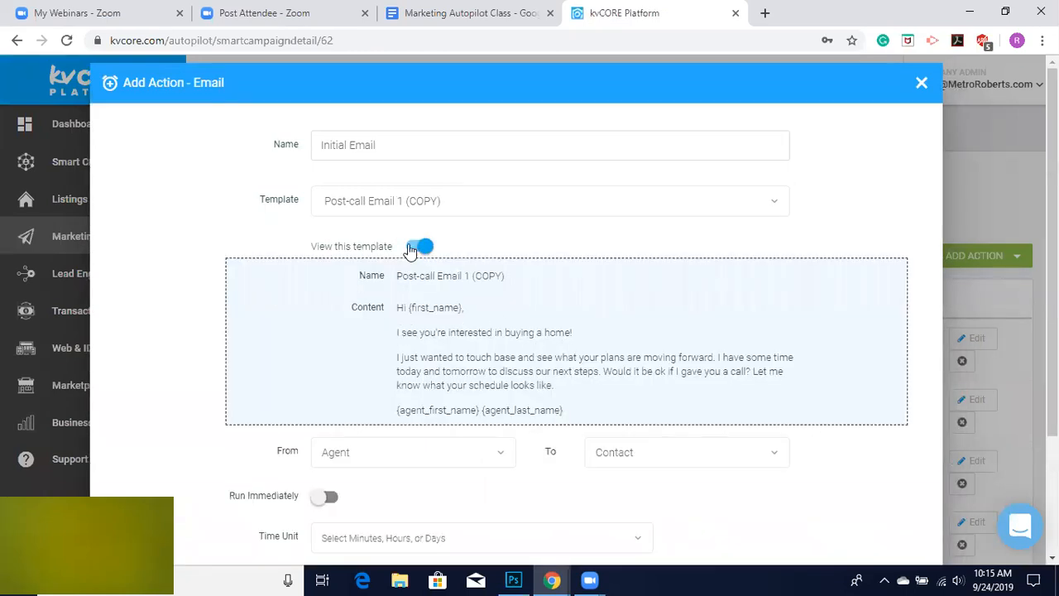
{"action": "left_click", "coordinate": [420, 247]}
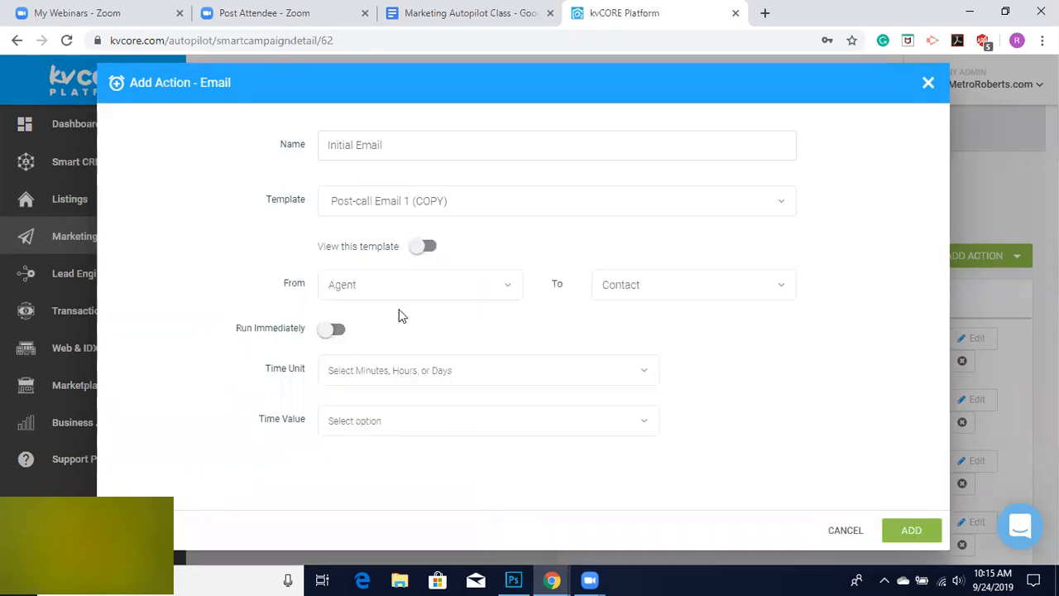
Schedule the new email action to run after 1 day and add it to the campaign.
{"action": "left_click", "coordinate": [375, 371]}
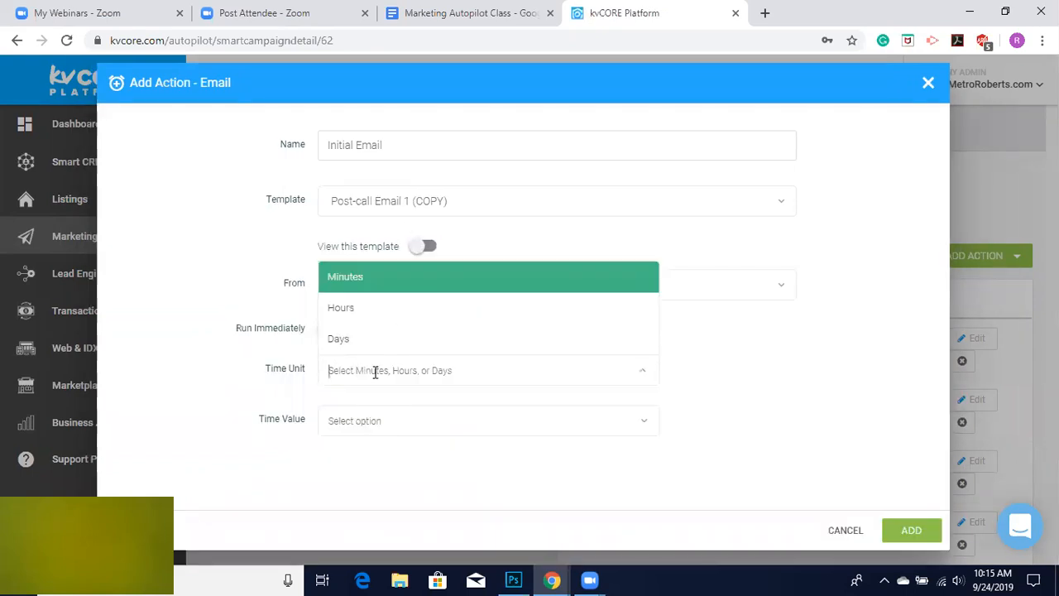
{"action": "left_click", "coordinate": [352, 277]}
{"action": "left_click", "coordinate": [345, 366]}
{"action": "left_click", "coordinate": [354, 338]}
{"action": "left_click", "coordinate": [359, 425]}
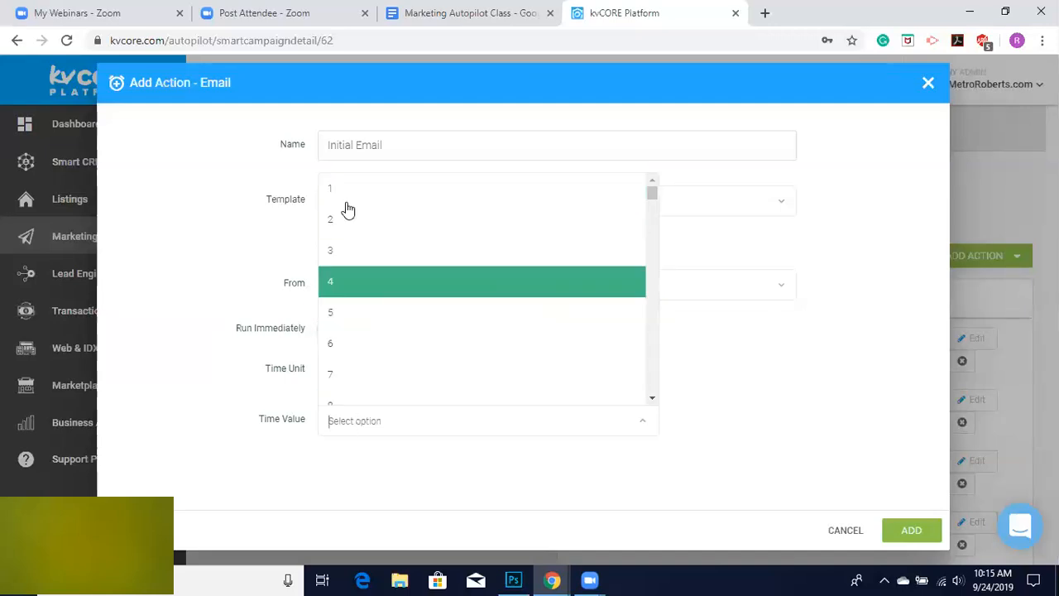
{"action": "left_click", "coordinate": [341, 192]}
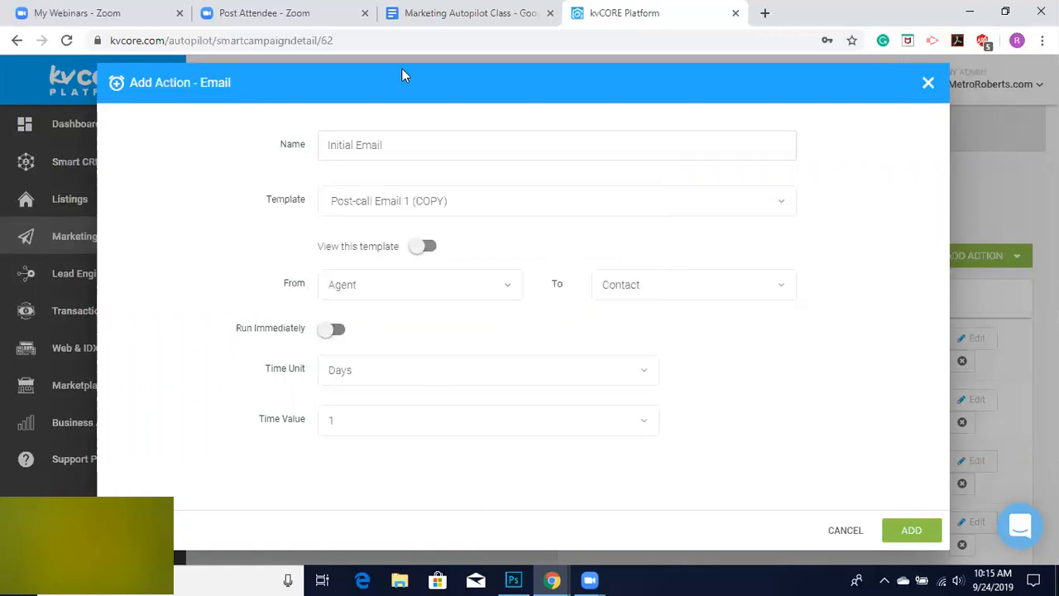
{"action": "left_click", "coordinate": [924, 527]}
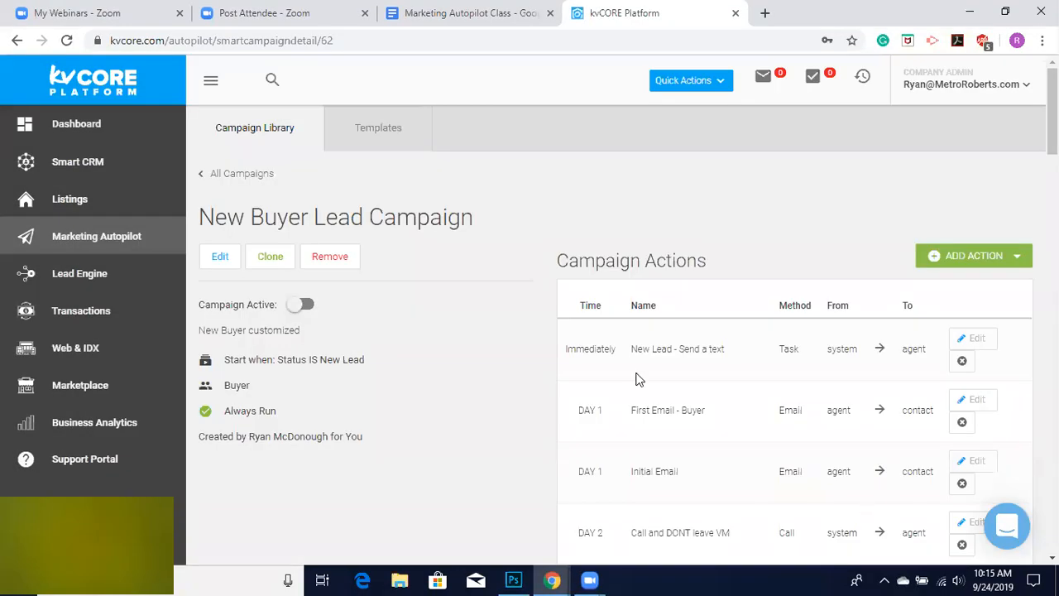
Remove the First Email - Buyer action from the campaign's actions.
{"action": "scroll", "coordinate": [722, 499], "scroll_direction": "down", "scroll_amount": 1}
{"action": "scroll", "coordinate": [722, 499], "scroll_direction": "down", "scroll_amount": 1}
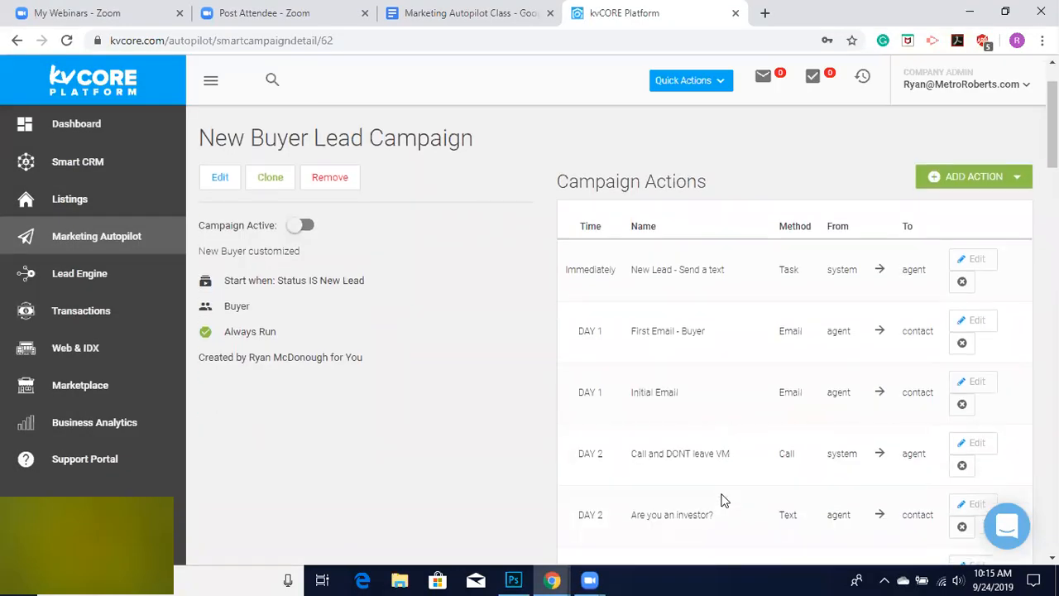
{"action": "scroll", "coordinate": [722, 499], "scroll_direction": "up", "scroll_amount": 2}
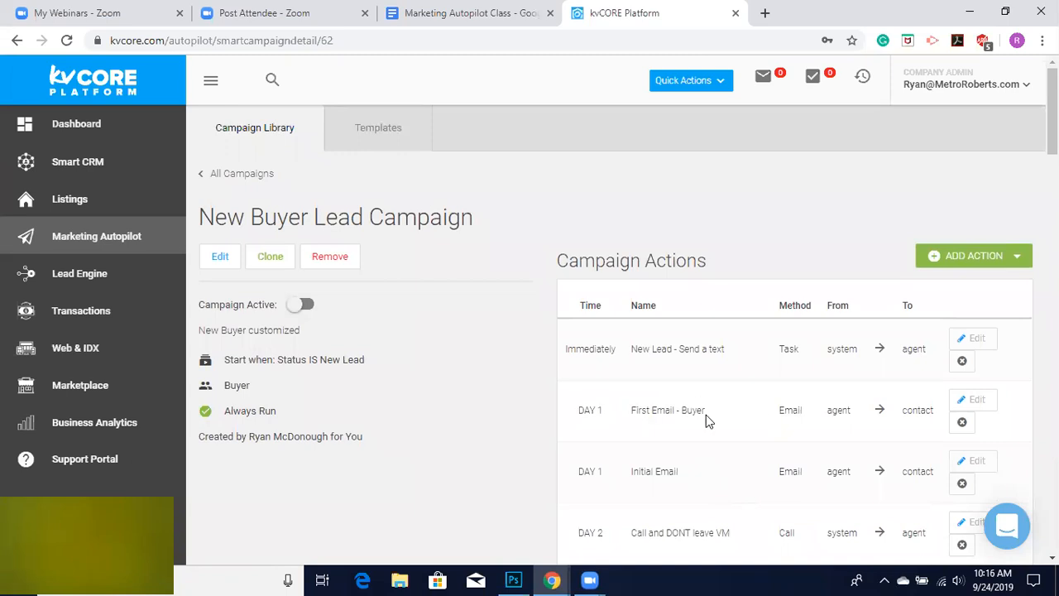
{"action": "left_click", "coordinate": [963, 423]}
{"action": "left_click", "coordinate": [506, 398]}
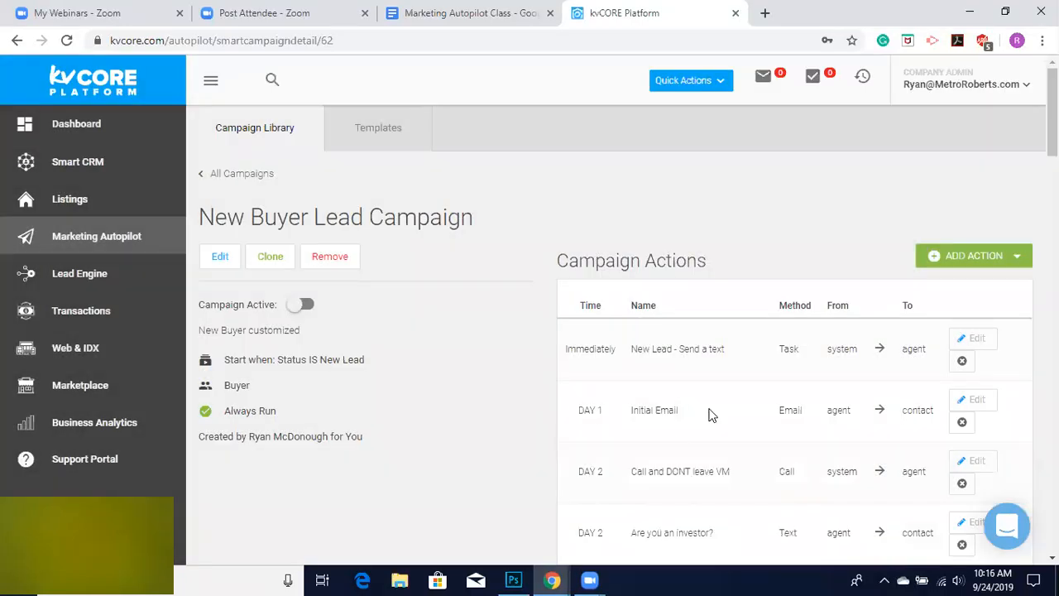
Review the campaign's action list and switch the campaign to active.
{"action": "scroll", "coordinate": [709, 414], "scroll_direction": "down", "scroll_amount": 2}
{"action": "scroll", "coordinate": [709, 414], "scroll_direction": "down", "scroll_amount": 10}
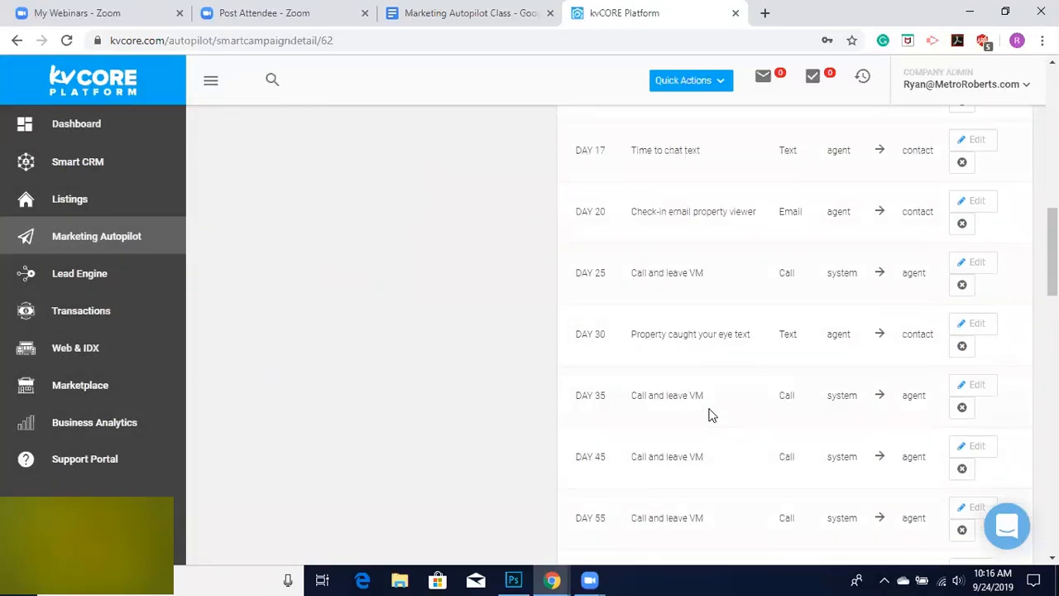
{"action": "scroll", "coordinate": [709, 414], "scroll_direction": "up", "scroll_amount": 4}
{"action": "scroll", "coordinate": [709, 415], "scroll_direction": "up", "scroll_amount": 10}
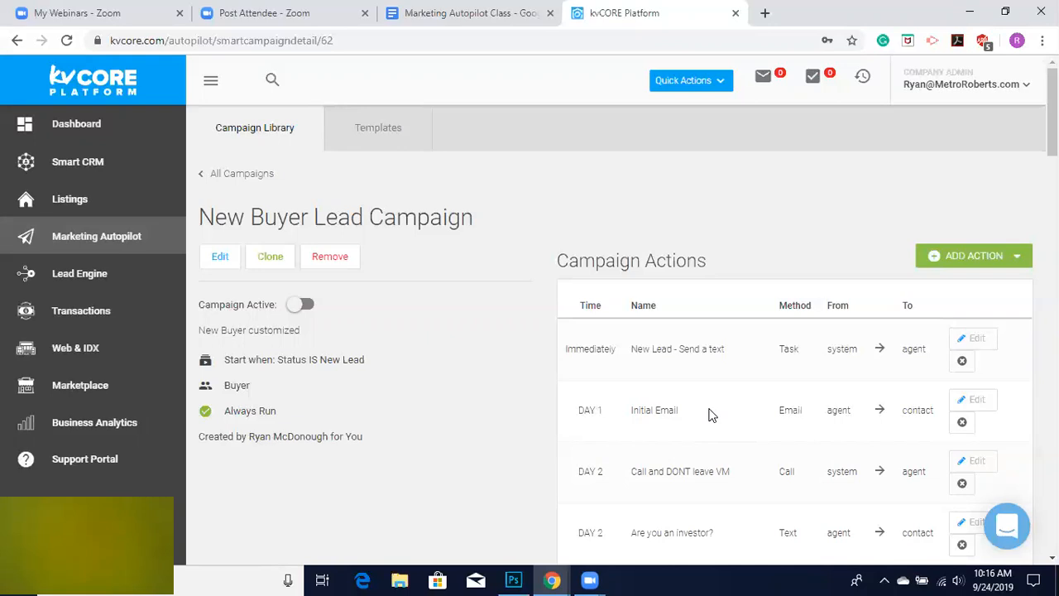
{"action": "scroll", "coordinate": [708, 415], "scroll_direction": "down", "scroll_amount": 2}
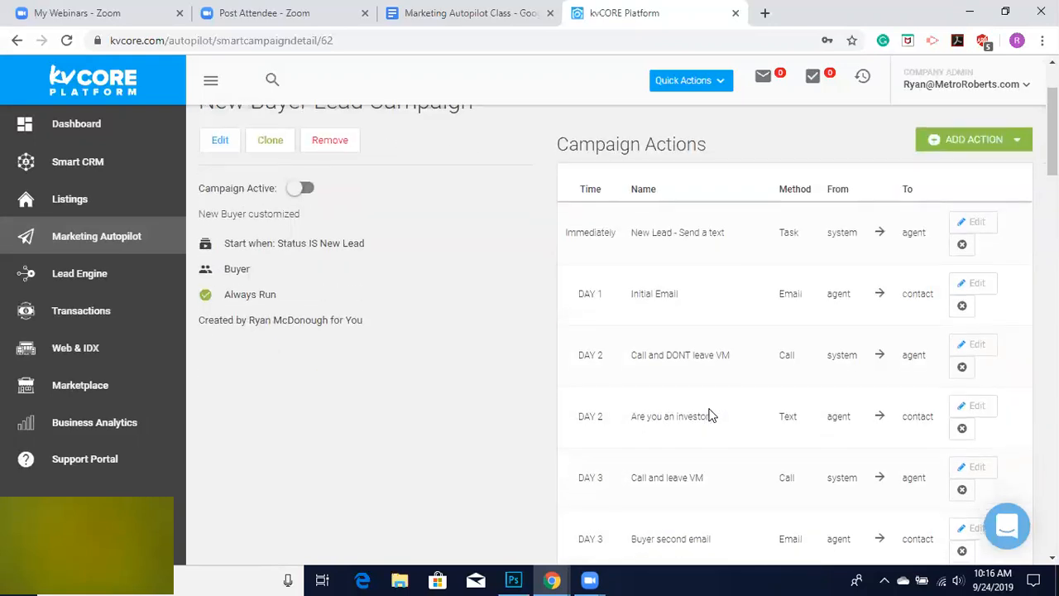
{"action": "scroll", "coordinate": [709, 414], "scroll_direction": "down", "scroll_amount": 3}
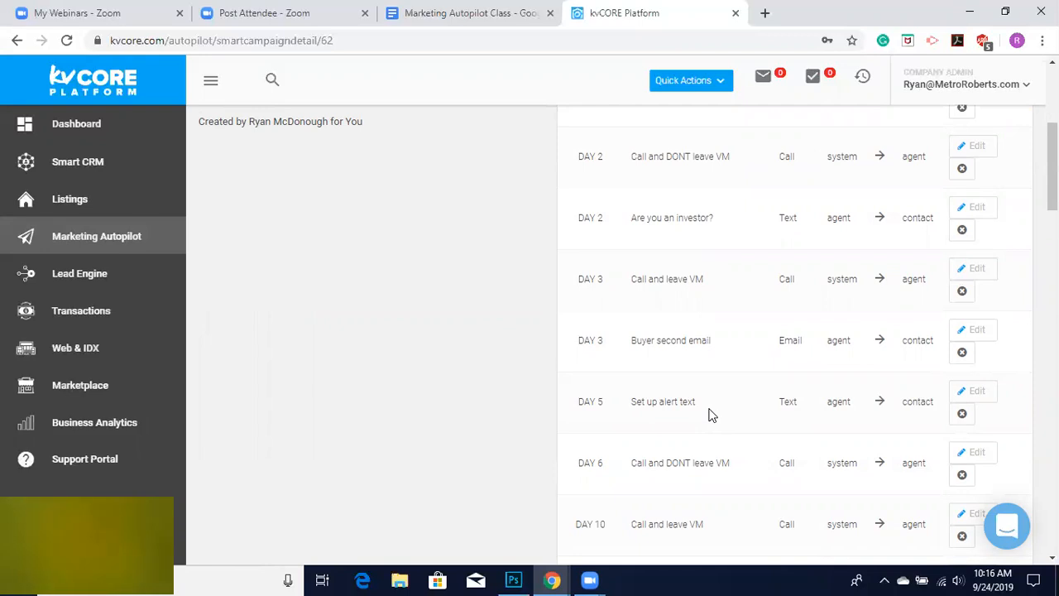
{"action": "scroll", "coordinate": [708, 414], "scroll_direction": "up", "scroll_amount": 5}
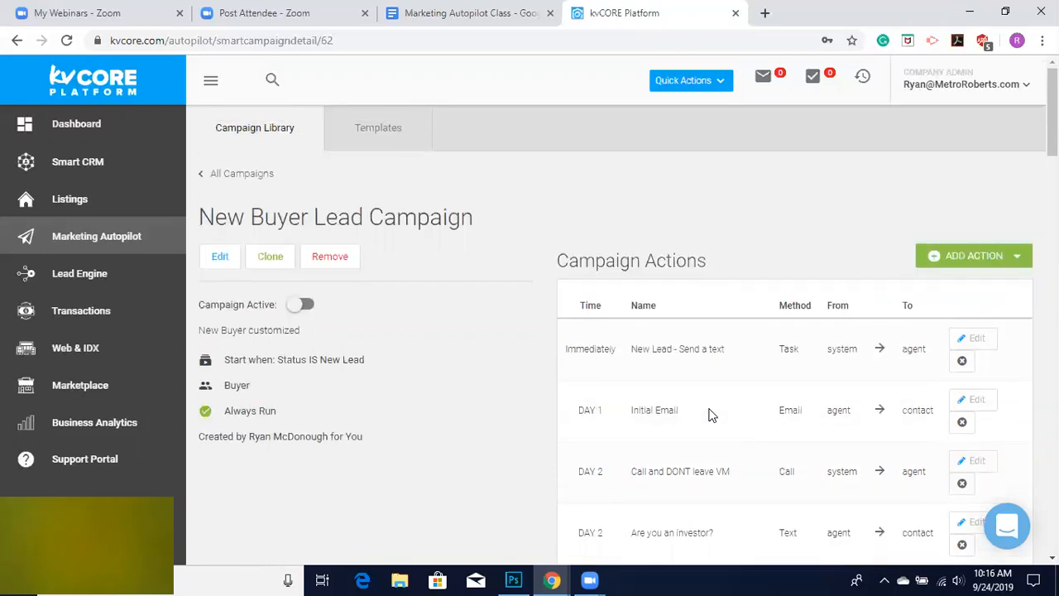
{"action": "left_click", "coordinate": [304, 307]}
Open the campaign's edit settings to view its start triggers, then close without saving.
{"action": "left_click", "coordinate": [224, 255]}
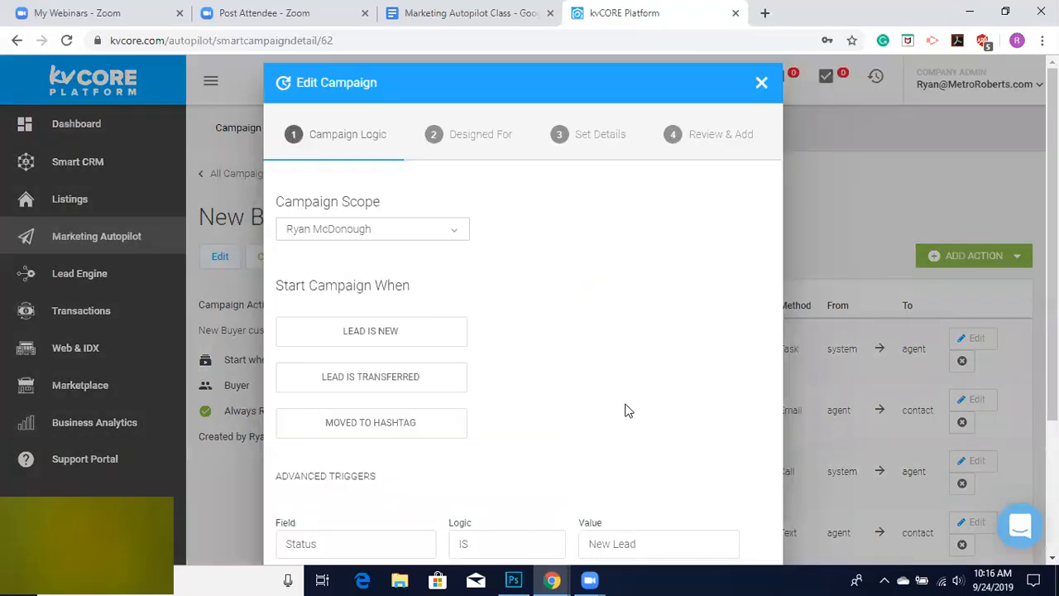
{"action": "scroll", "coordinate": [626, 410], "scroll_direction": "down", "scroll_amount": 2}
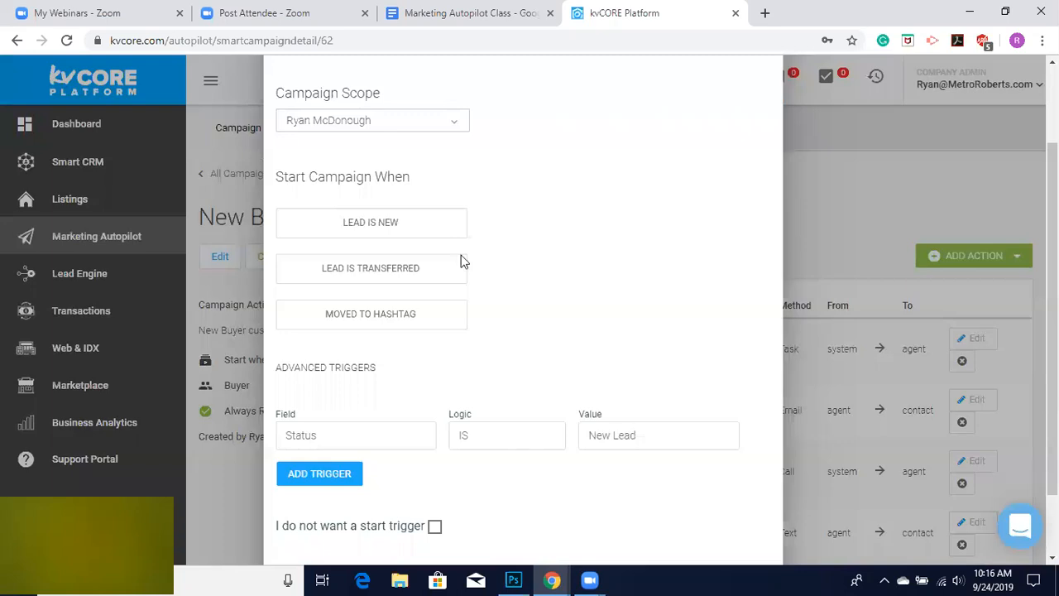
{"action": "scroll", "coordinate": [584, 266], "scroll_direction": "down", "scroll_amount": 1}
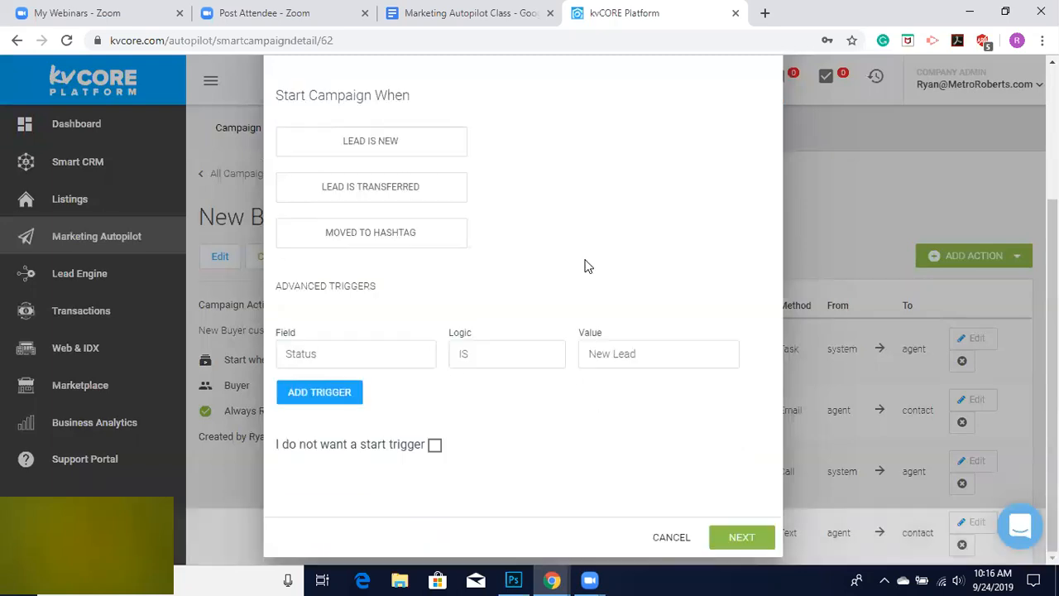
{"action": "scroll", "coordinate": [584, 265], "scroll_direction": "up", "scroll_amount": 3}
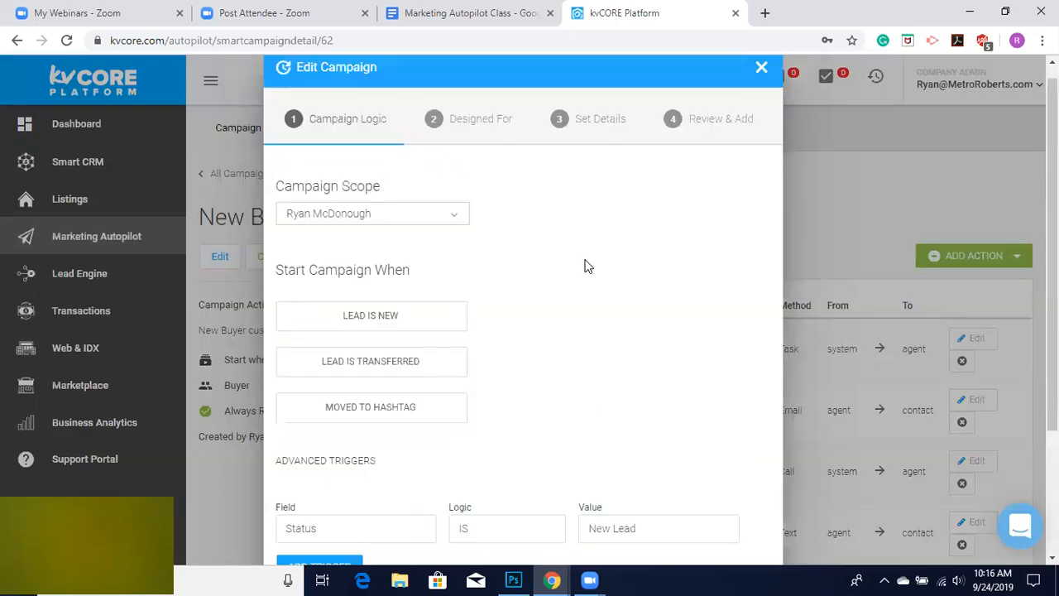
{"action": "left_click", "coordinate": [761, 70]}
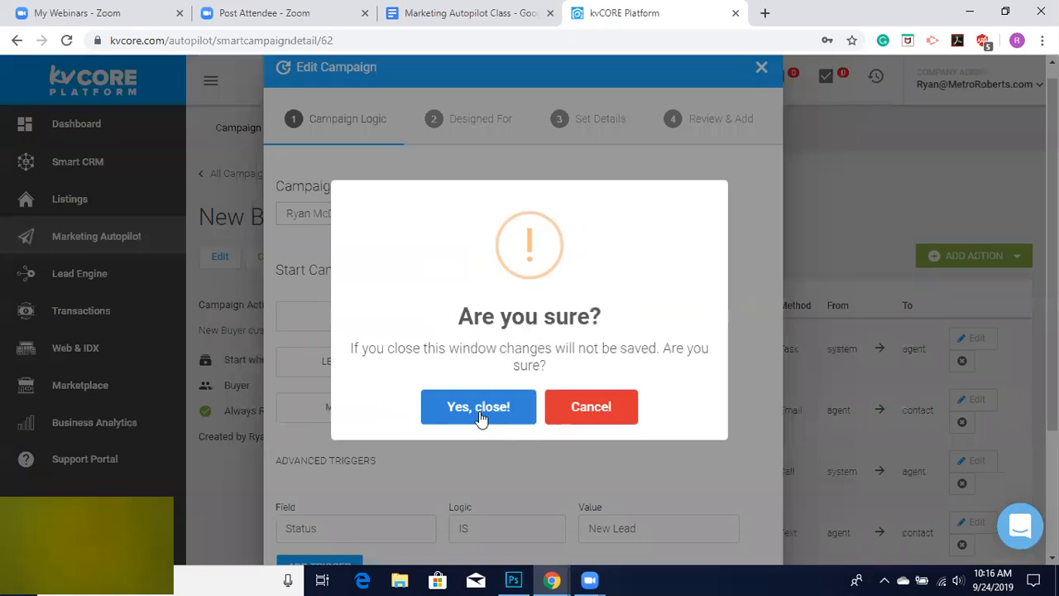
{"action": "left_click", "coordinate": [479, 412]}
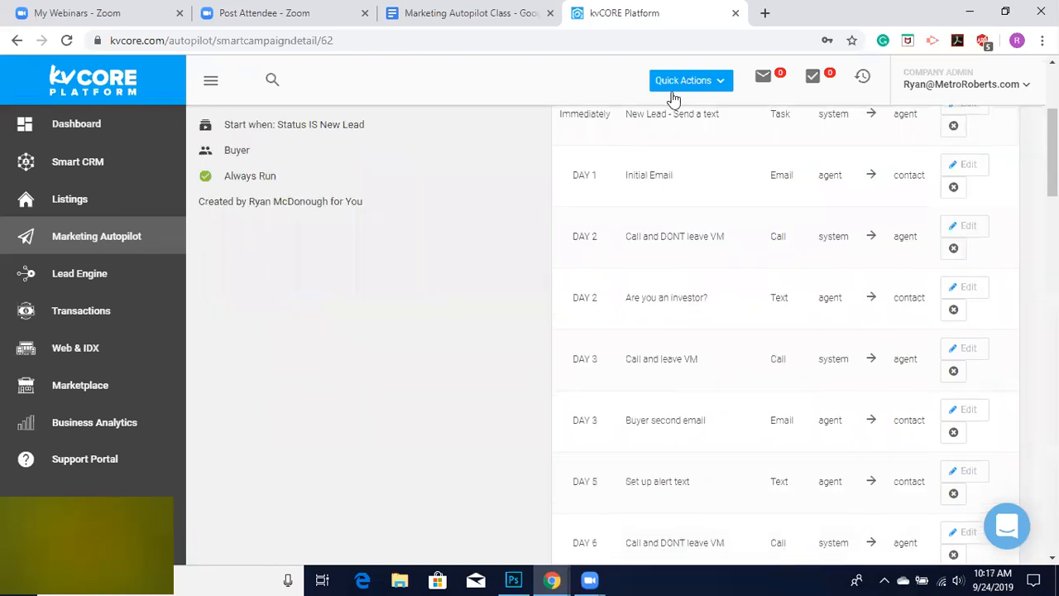
Scroll through the campaign actions, return to the campaign library, and reopen the New Buyer Lead Campaign.
{"action": "scroll", "coordinate": [658, 421], "scroll_direction": "down", "scroll_amount": 3}
{"action": "scroll", "coordinate": [658, 423], "scroll_direction": "down", "scroll_amount": 3}
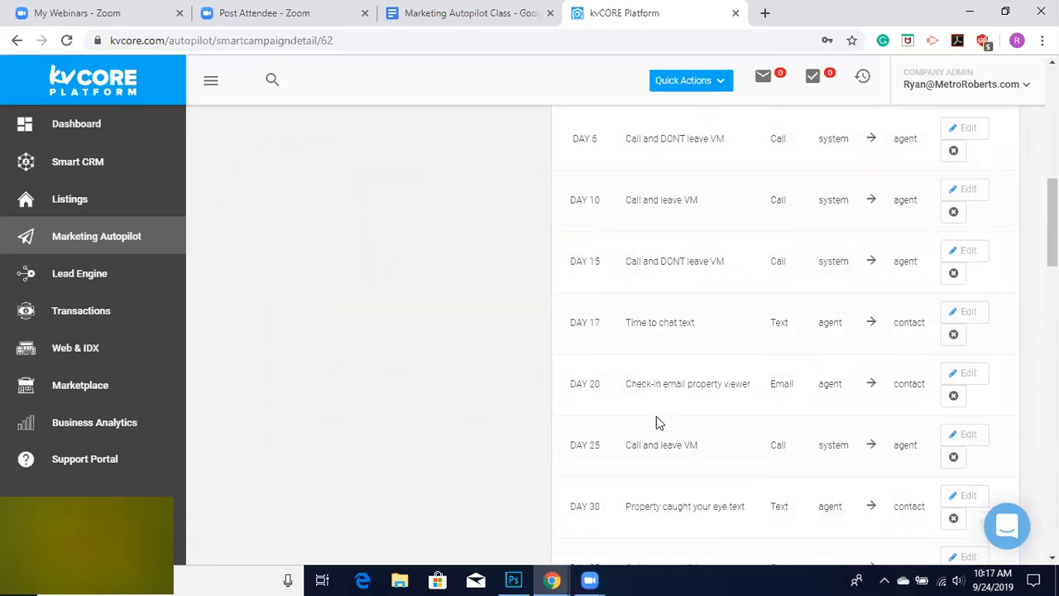
{"action": "scroll", "coordinate": [695, 405], "scroll_direction": "down", "scroll_amount": 4}
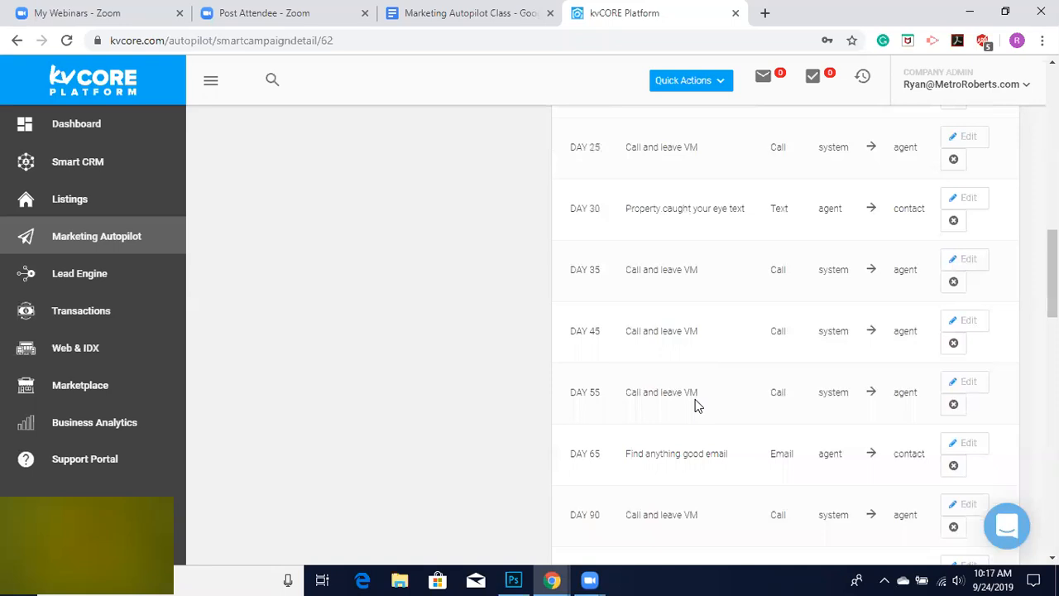
{"action": "scroll", "coordinate": [281, 201], "scroll_direction": "up", "scroll_amount": 10}
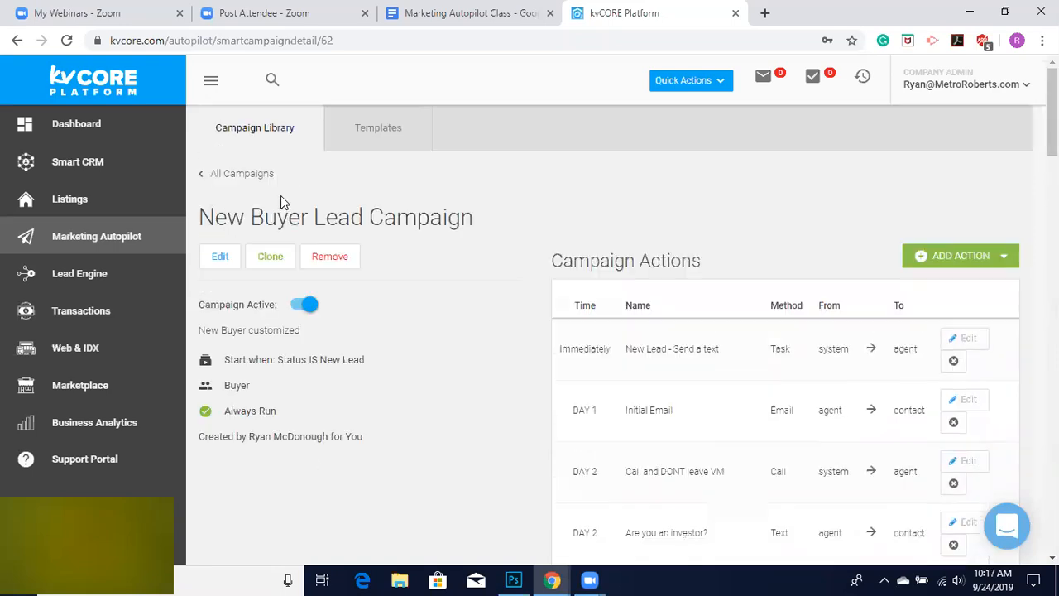
{"action": "left_click", "coordinate": [235, 176]}
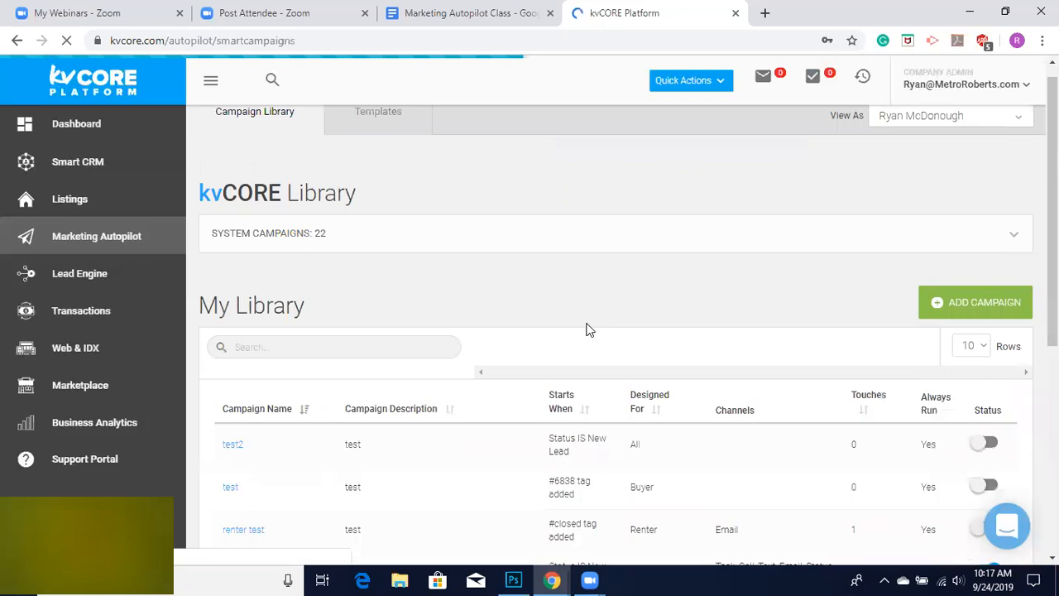
{"action": "scroll", "coordinate": [587, 328], "scroll_direction": "down", "scroll_amount": 3}
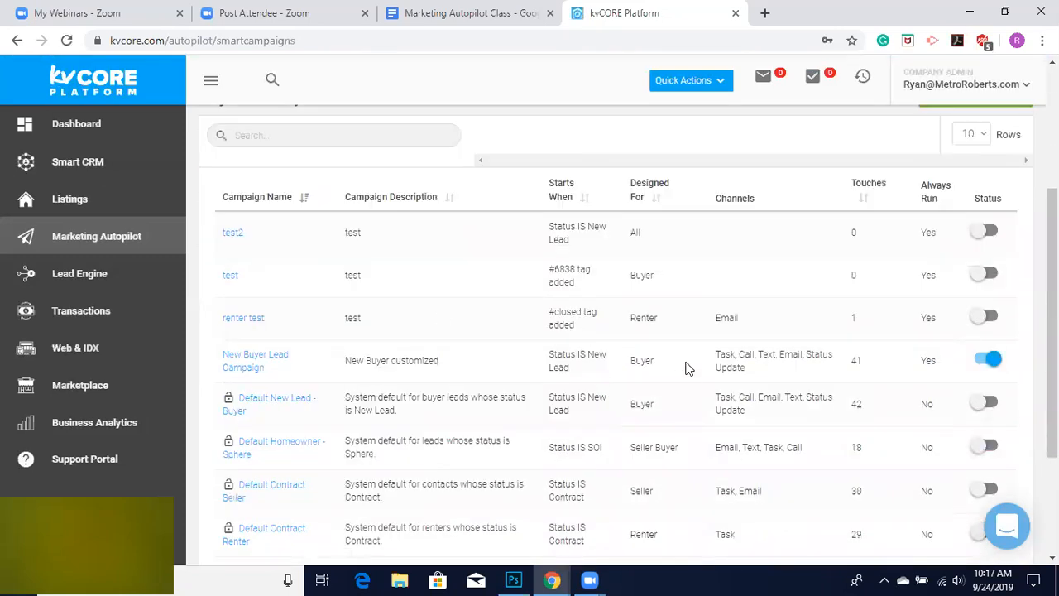
{"action": "left_click", "coordinate": [235, 369]}
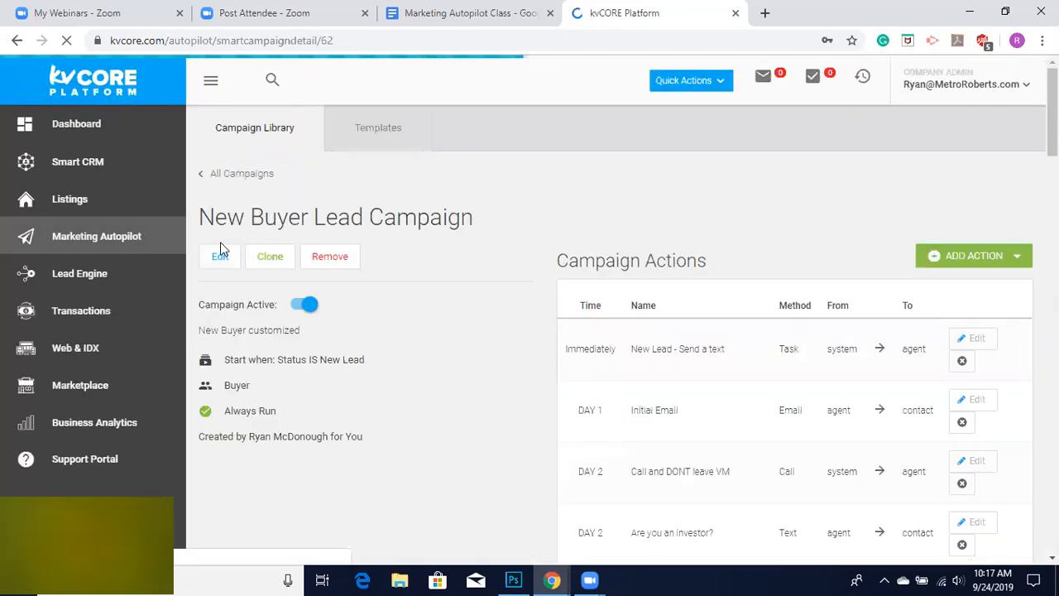
Start cloning the campaign and add an advanced start trigger of Hashtag IS Lancaster.
{"action": "left_click", "coordinate": [271, 257]}
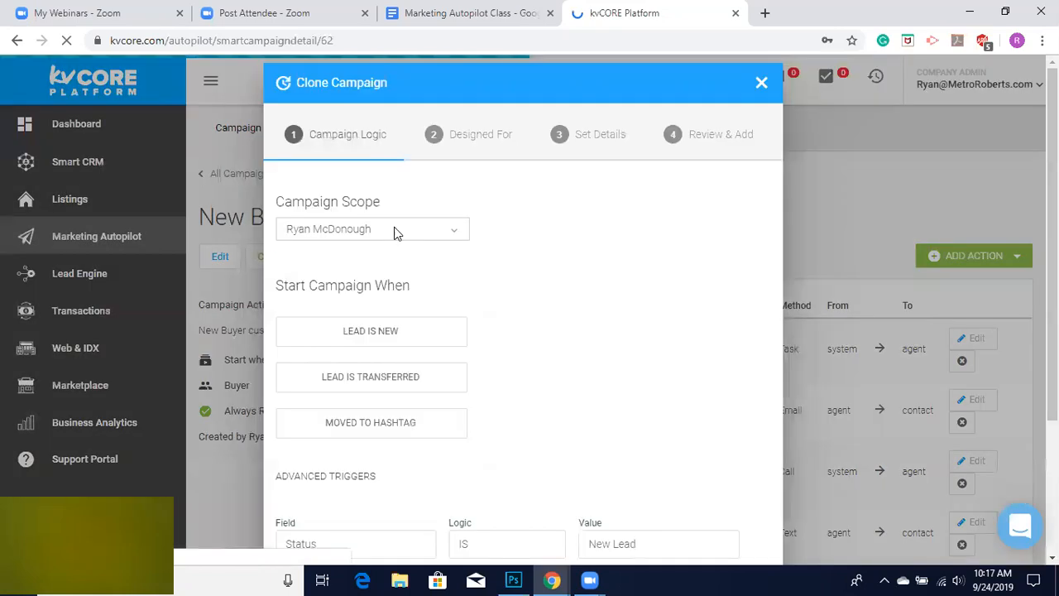
{"action": "scroll", "coordinate": [468, 358], "scroll_direction": "down", "scroll_amount": 2}
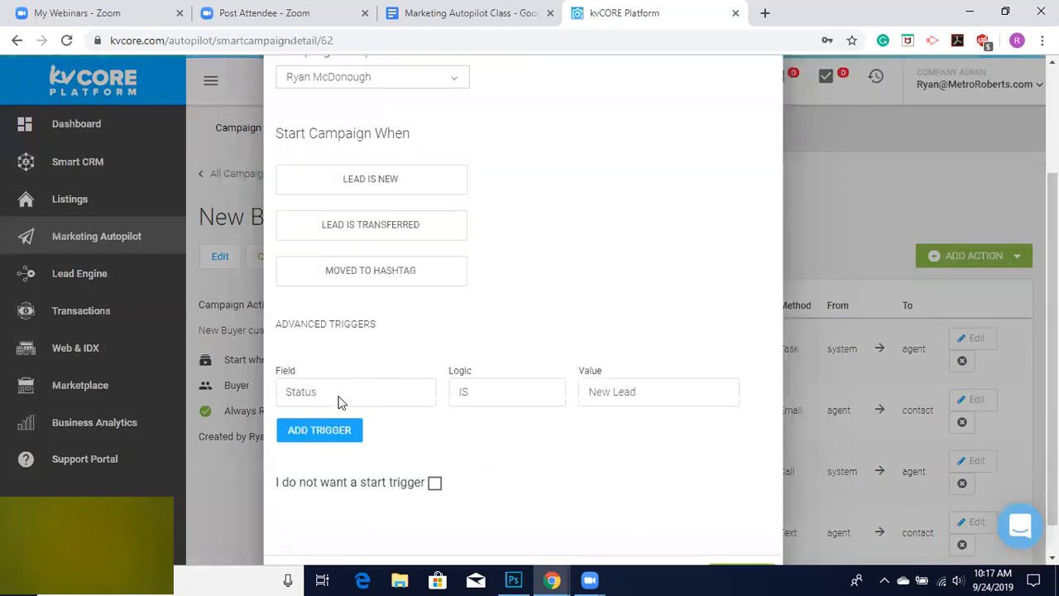
{"action": "left_click", "coordinate": [318, 431]}
{"action": "left_click", "coordinate": [319, 431]}
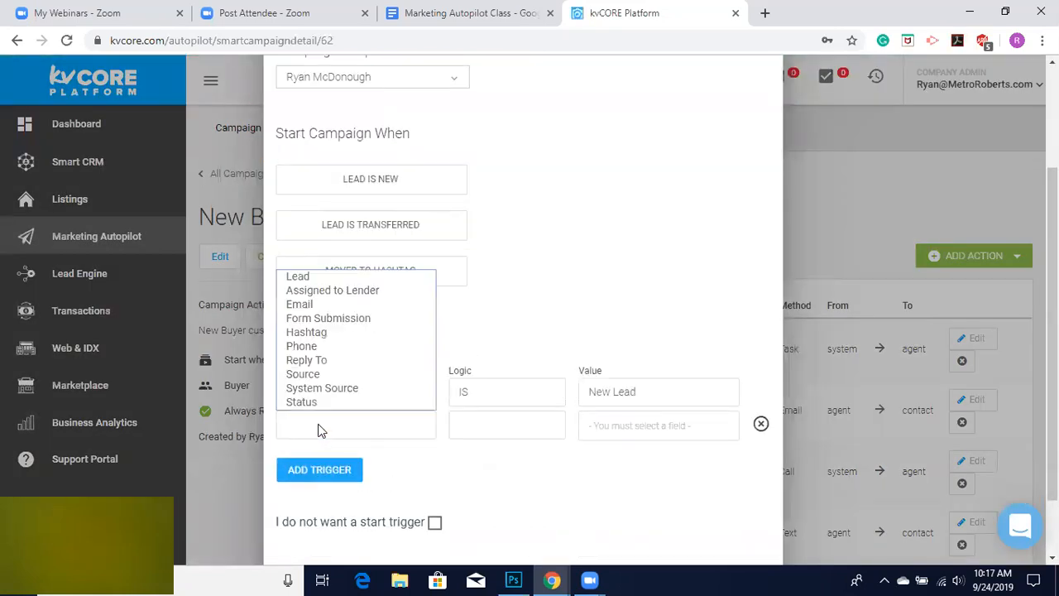
{"action": "left_click", "coordinate": [337, 332]}
{"action": "left_click", "coordinate": [653, 432]}
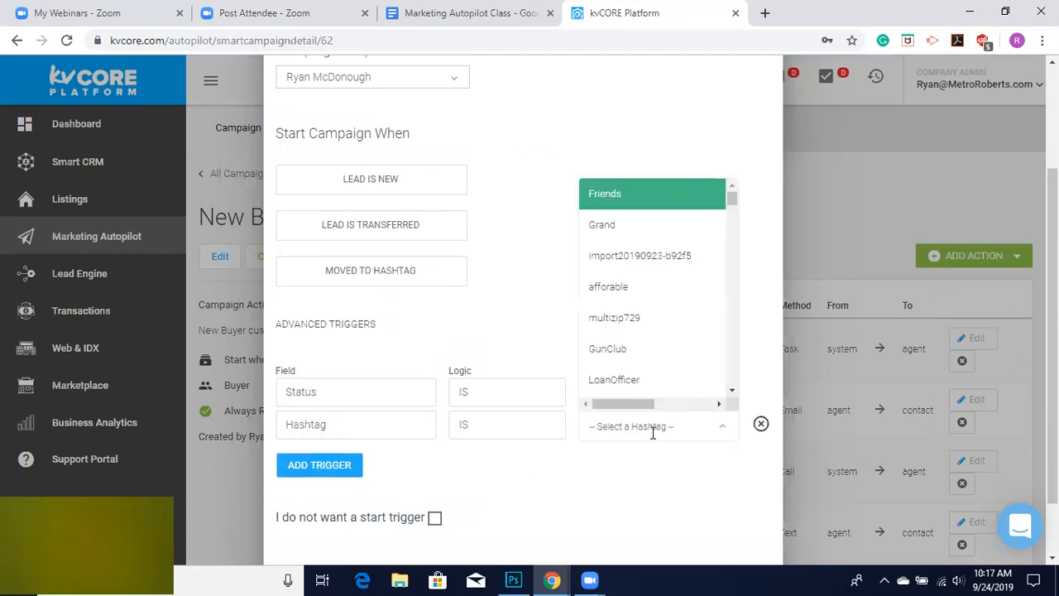
{"action": "type", "text": "Lancaster"}
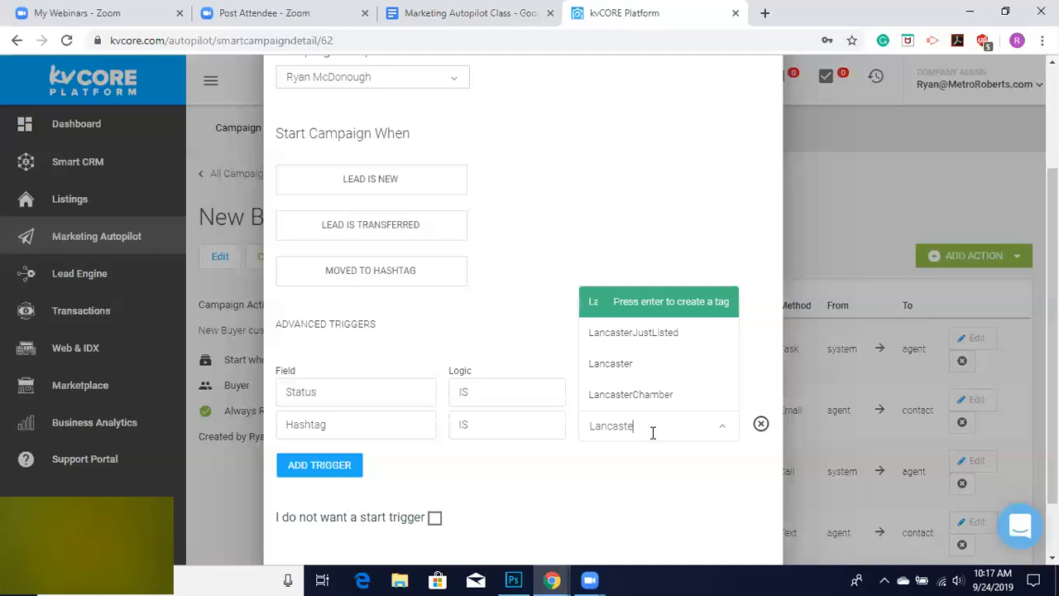
{"action": "left_click", "coordinate": [620, 372]}
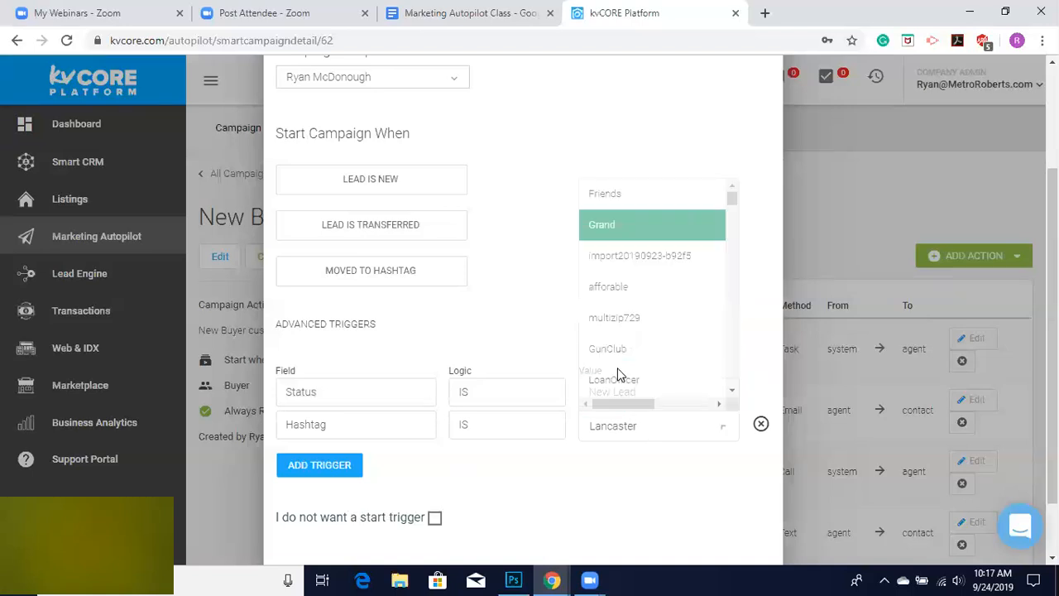
Advance the clone wizard past the start triggers and the Buyer audience page to the campaign details.
{"action": "scroll", "coordinate": [532, 521], "scroll_direction": "down", "scroll_amount": 2}
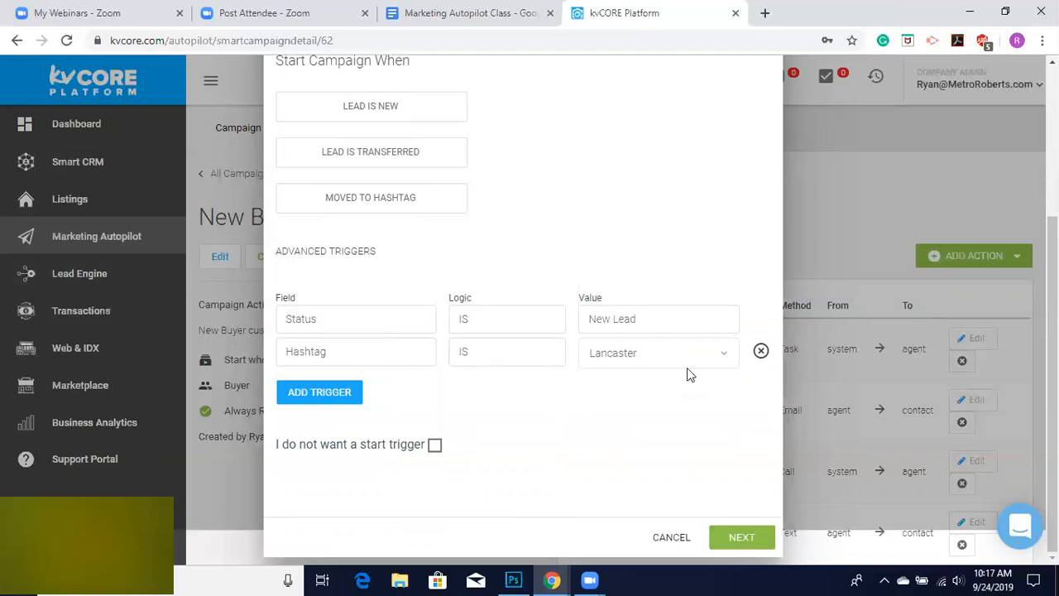
{"action": "left_click", "coordinate": [736, 539]}
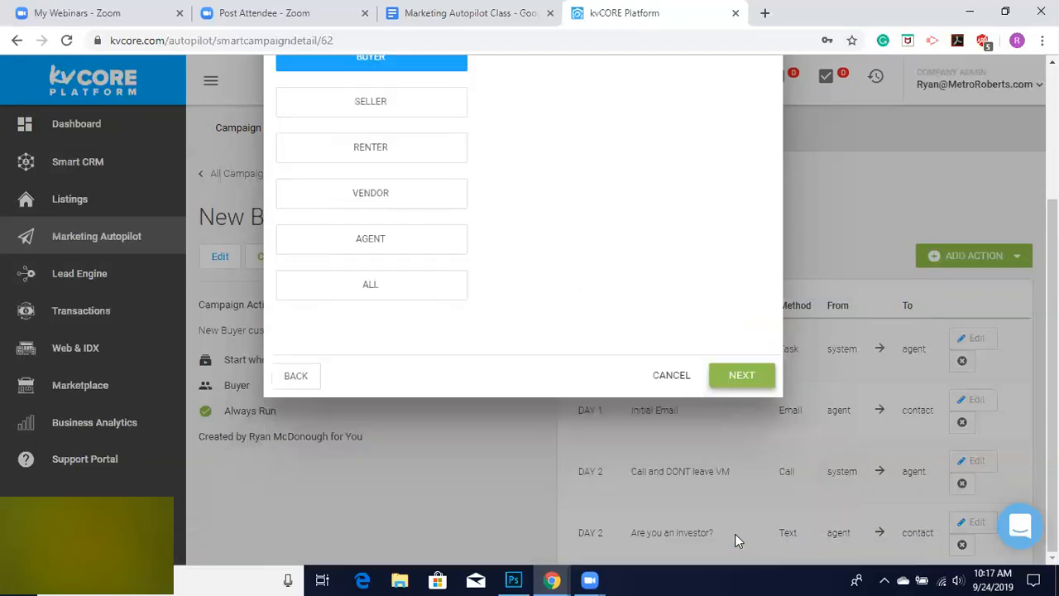
{"action": "left_click", "coordinate": [743, 374]}
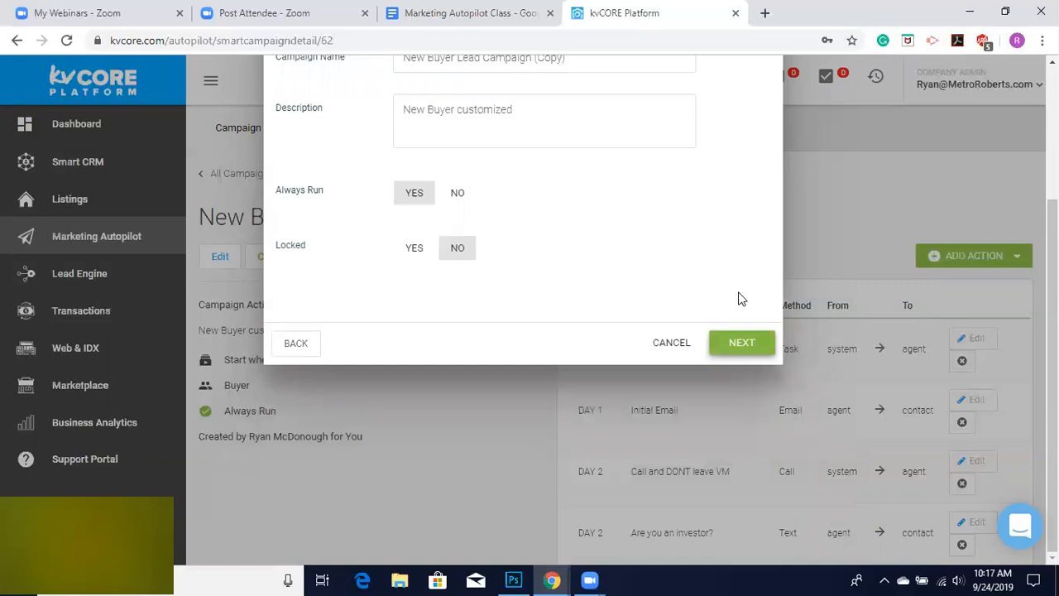
Rename the cloned campaign to New Buyer Lead Campaign Lancaster.
{"action": "scroll", "coordinate": [590, 163], "scroll_direction": "up", "scroll_amount": 3}
{"action": "left_click_drag", "start_coordinate": [577, 173], "coordinate": [536, 170]}
{"action": "type", "text": "Lancaster"}
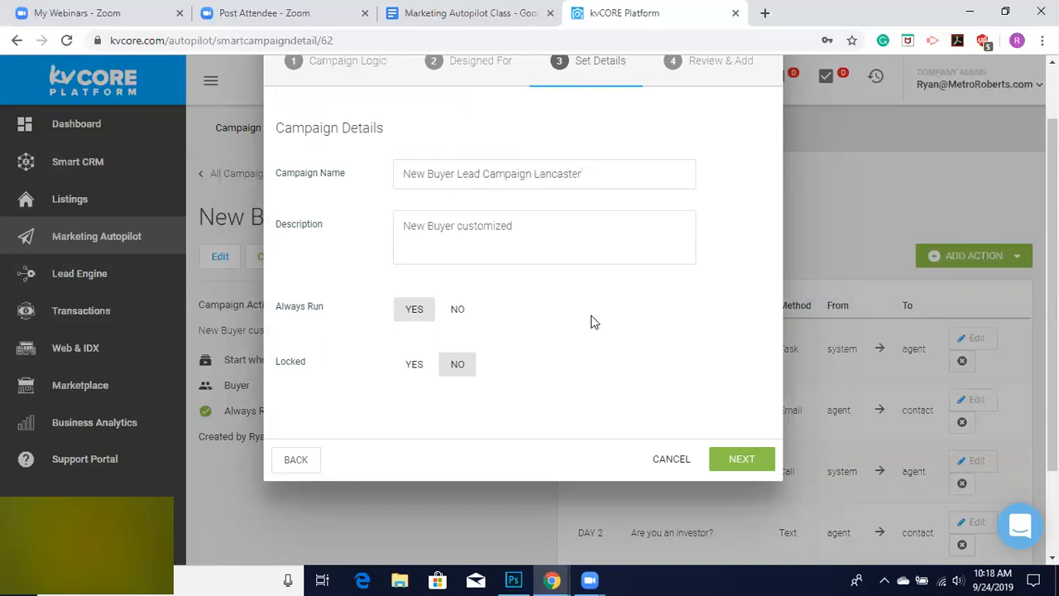
Set the description to New Buyer Lancaster, review the settings and clone the campaign.
{"action": "left_click", "coordinate": [531, 228]}
{"action": "key", "text": "BackSpace"}
{"action": "key", "text": "BackSpace"}
{"action": "key", "text": "BackSpace"}
{"action": "key", "text": "BackSpace"}
{"action": "key", "text": "BackSpace"}
{"action": "key", "text": "BackSpace"}
{"action": "key", "text": "BackSpace"}
{"action": "key", "text": "BackSpace"}
{"action": "key", "text": "BackSpace"}
{"action": "key", "text": "BackSpace"}
{"action": "type", "text": "Lancaster"}
{"action": "left_click", "coordinate": [741, 460]}
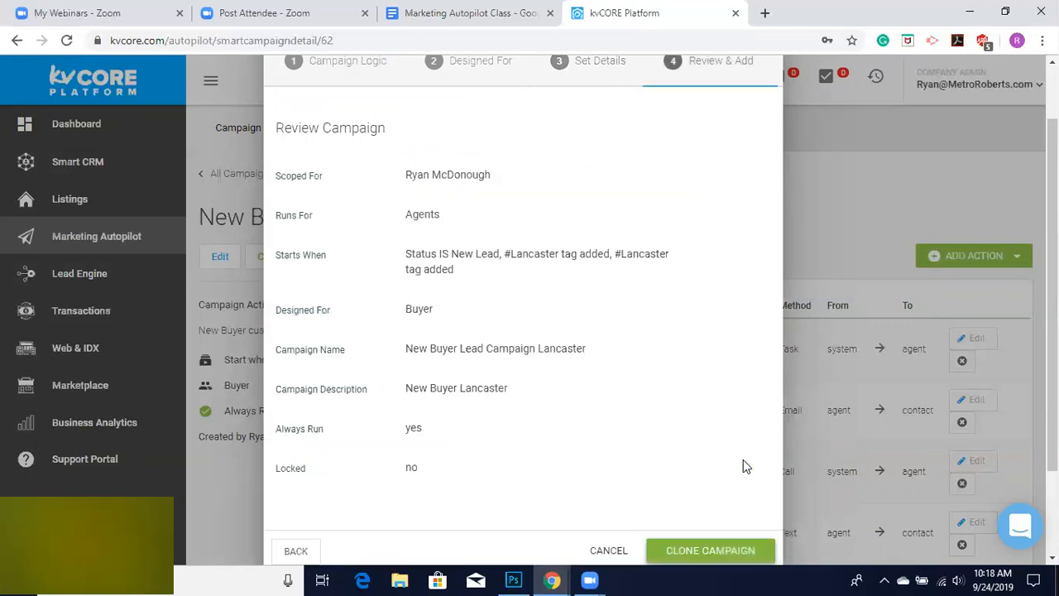
{"action": "left_click", "coordinate": [689, 553]}
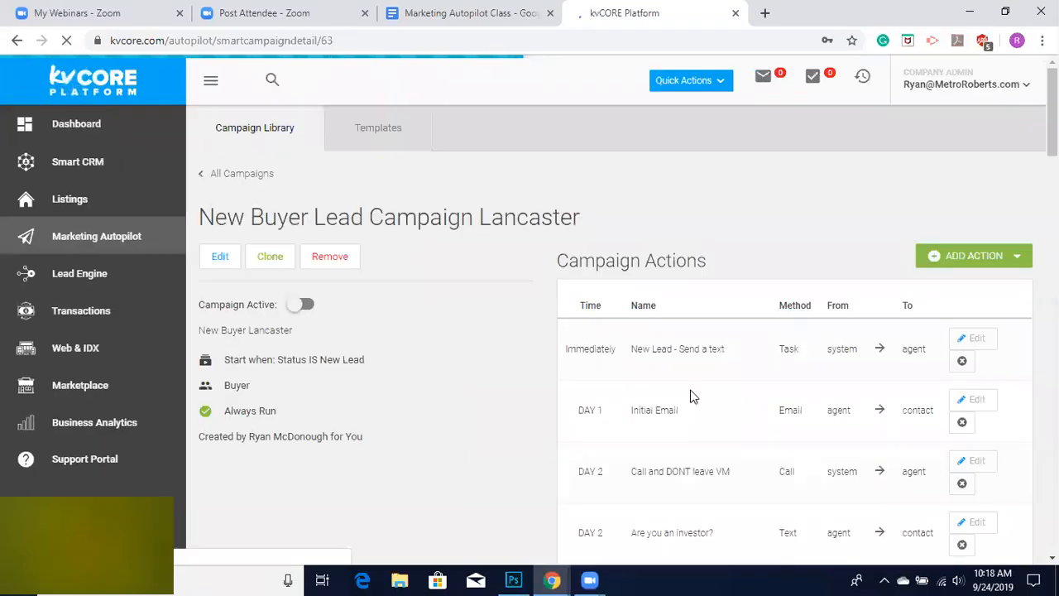
Scroll through the new Lancaster campaign's action list and details.
{"action": "scroll", "coordinate": [692, 396], "scroll_direction": "down", "scroll_amount": 1}
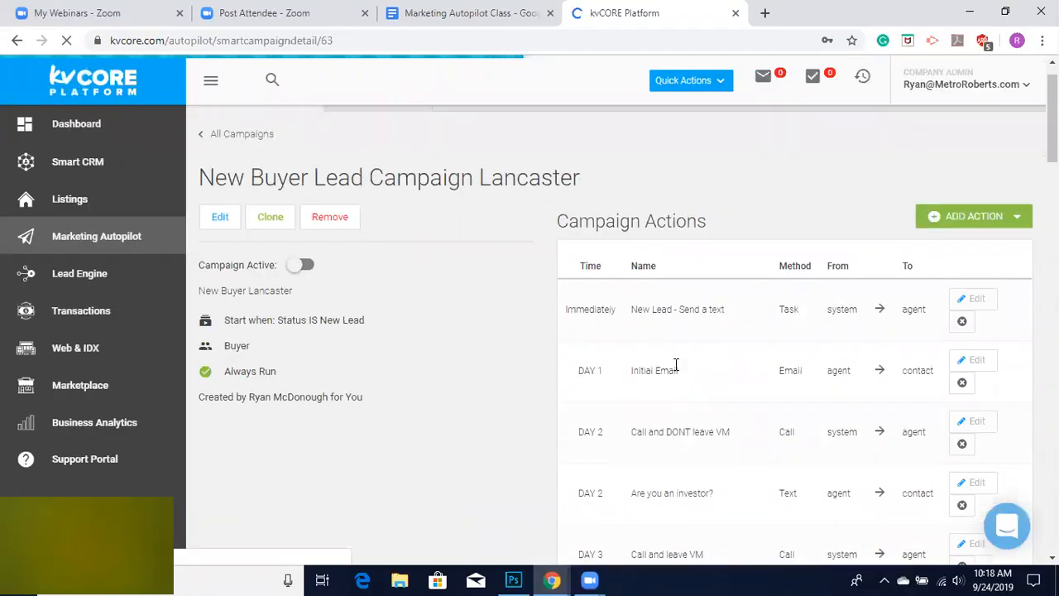
{"action": "scroll", "coordinate": [615, 343], "scroll_direction": "down", "scroll_amount": 3}
{"action": "scroll", "coordinate": [613, 342], "scroll_direction": "down", "scroll_amount": 2}
{"action": "scroll", "coordinate": [612, 343], "scroll_direction": "up", "scroll_amount": 5}
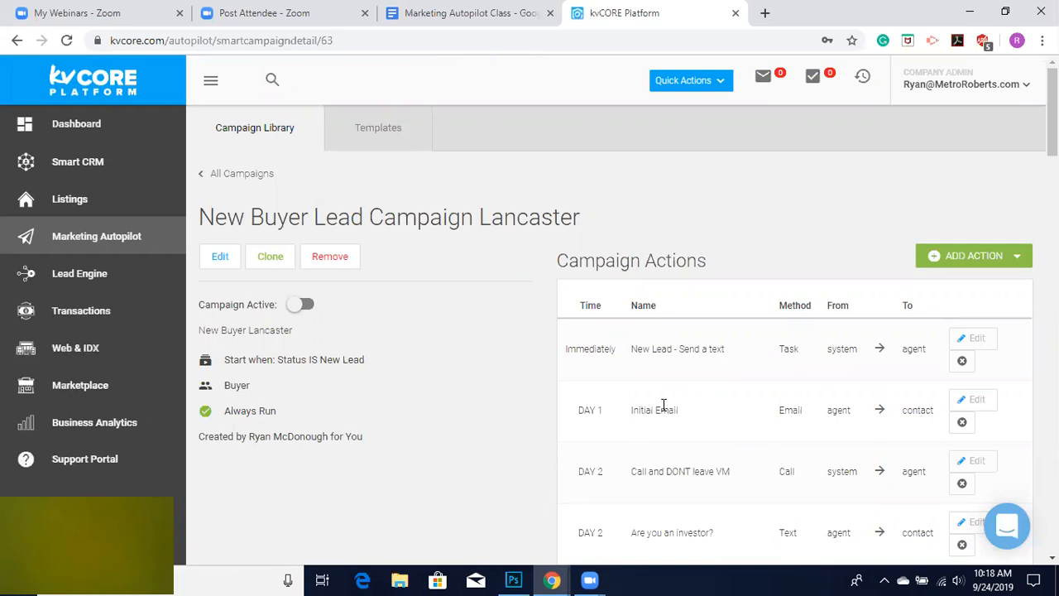
{"action": "scroll", "coordinate": [663, 406], "scroll_direction": "down", "scroll_amount": 1}
{"action": "scroll", "coordinate": [663, 405], "scroll_direction": "up", "scroll_amount": 2}
{"action": "scroll", "coordinate": [398, 226], "scroll_direction": "down", "scroll_amount": 2}
{"action": "scroll", "coordinate": [739, 329], "scroll_direction": "down", "scroll_amount": 3}
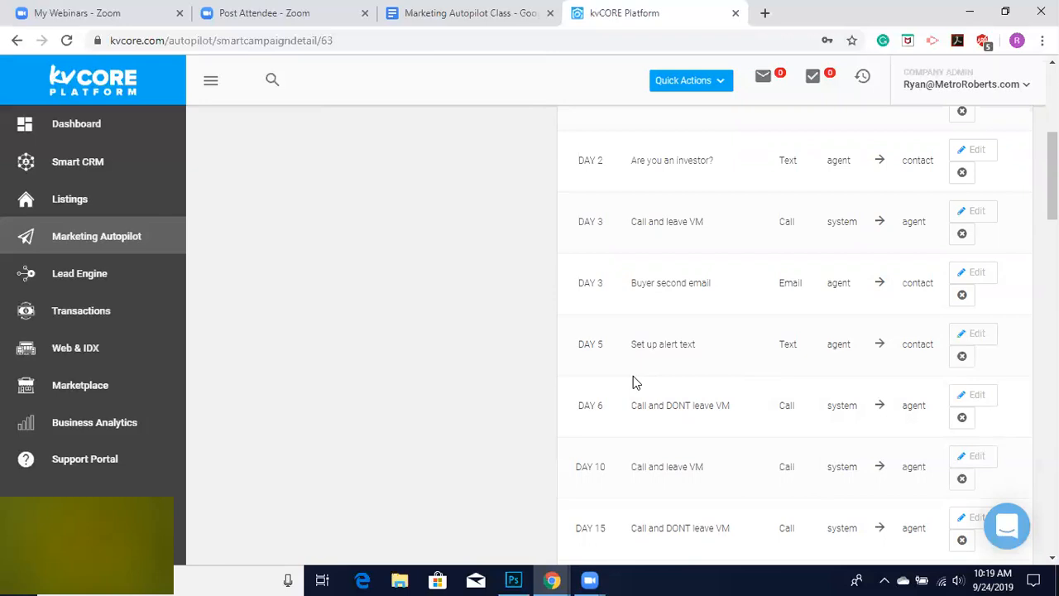
{"action": "scroll", "coordinate": [526, 284], "scroll_direction": "up", "scroll_amount": 5}
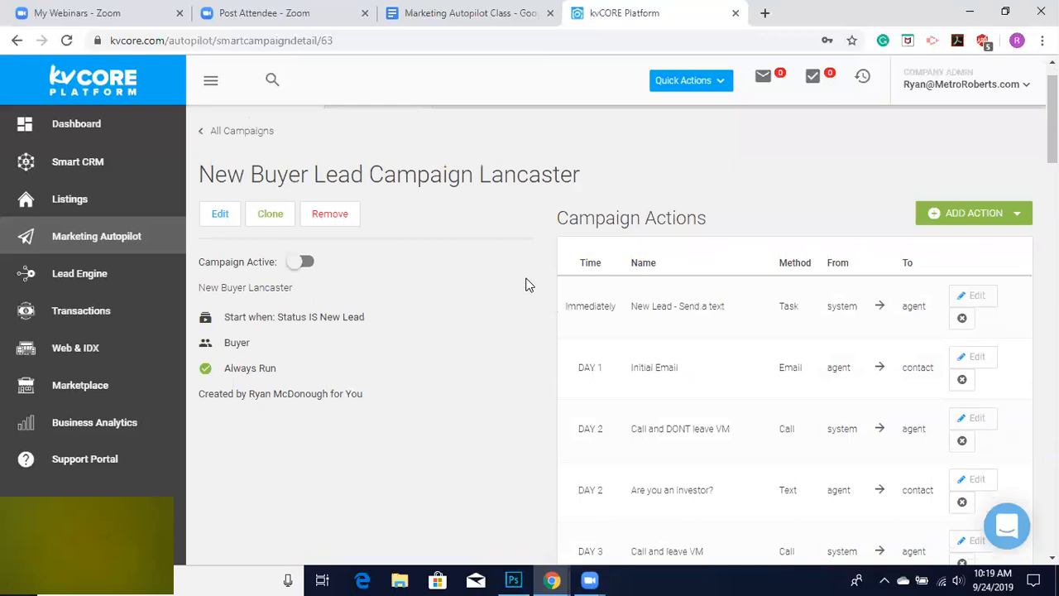
{"action": "scroll", "coordinate": [526, 284], "scroll_direction": "up", "scroll_amount": 1}
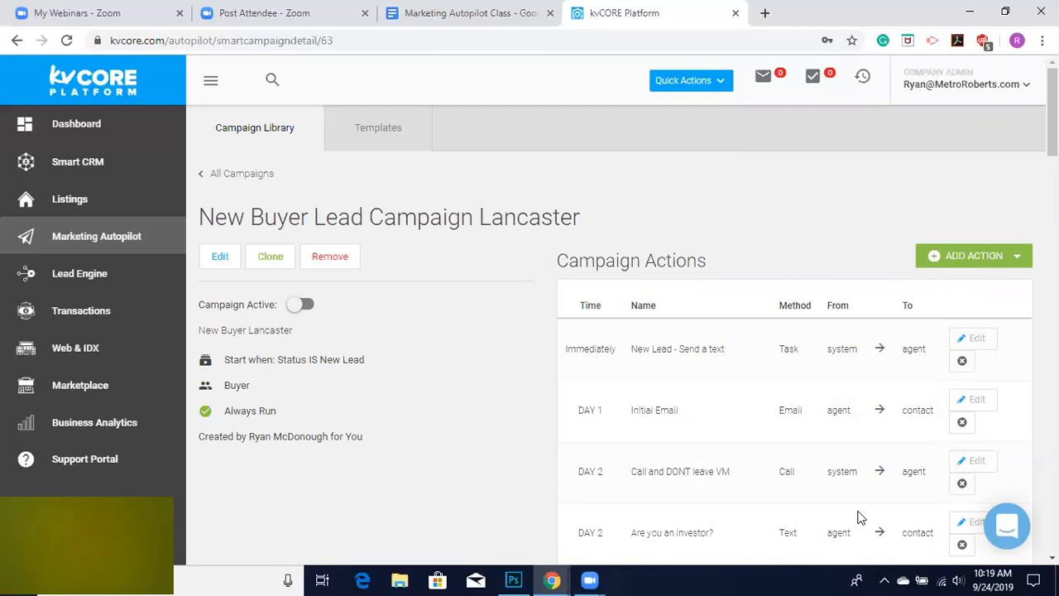
{"action": "scroll", "coordinate": [637, 494], "scroll_direction": "down", "scroll_amount": 2}
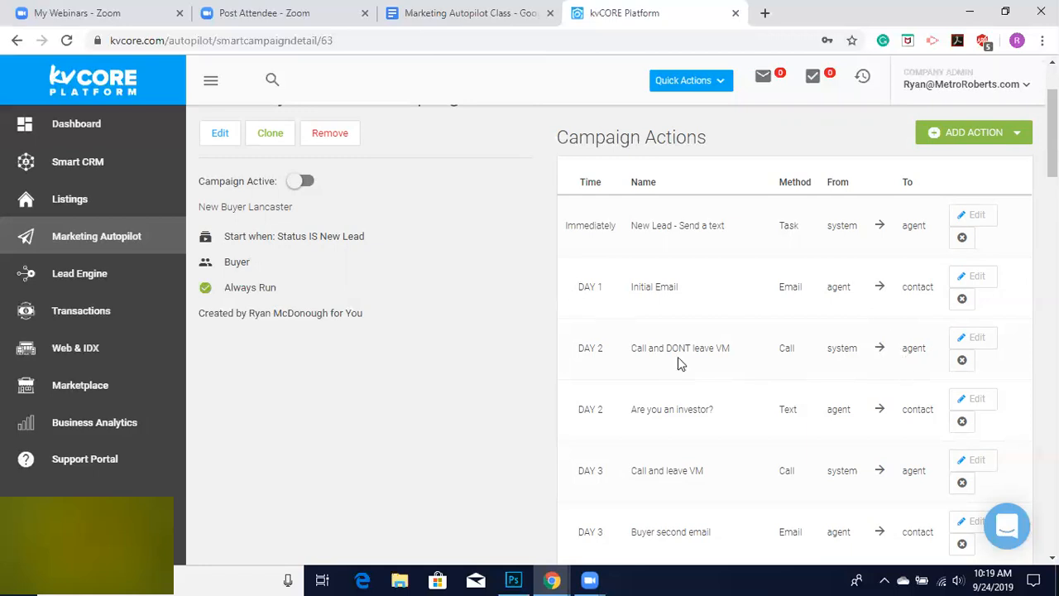
{"action": "scroll", "coordinate": [540, 188], "scroll_direction": "up", "scroll_amount": 2}
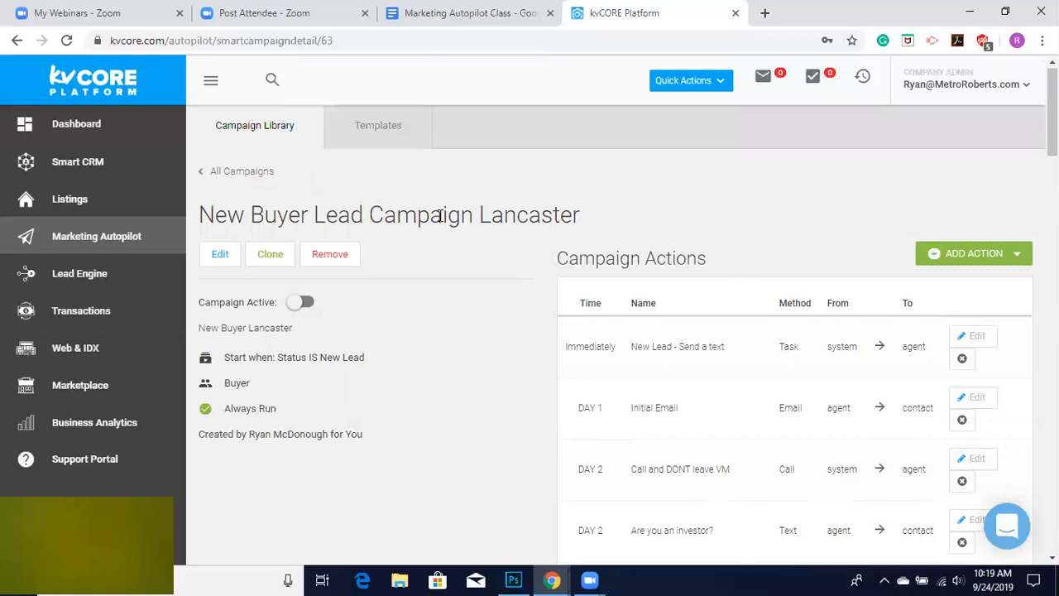
{"action": "scroll", "coordinate": [456, 256], "scroll_direction": "down", "scroll_amount": 2}
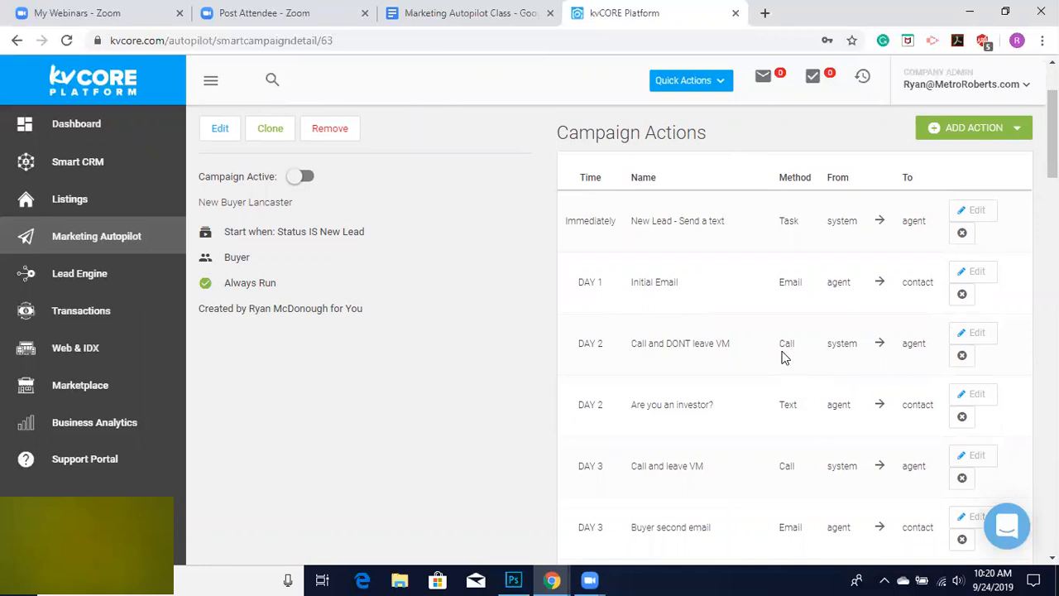
Open the dashboard and view today's calls summary.
{"action": "left_click", "coordinate": [73, 120]}
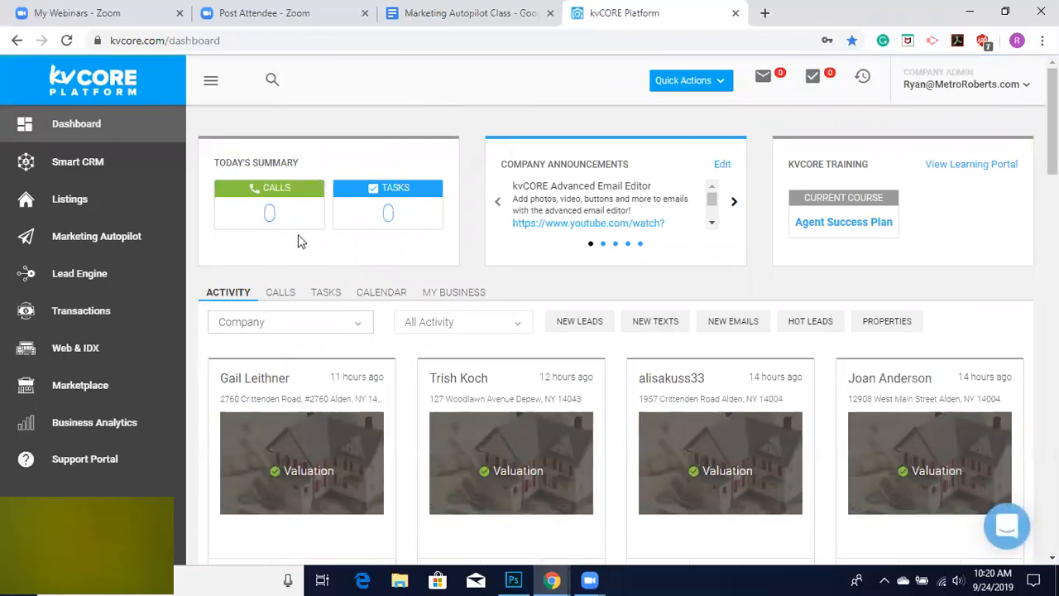
{"action": "left_click", "coordinate": [261, 221]}
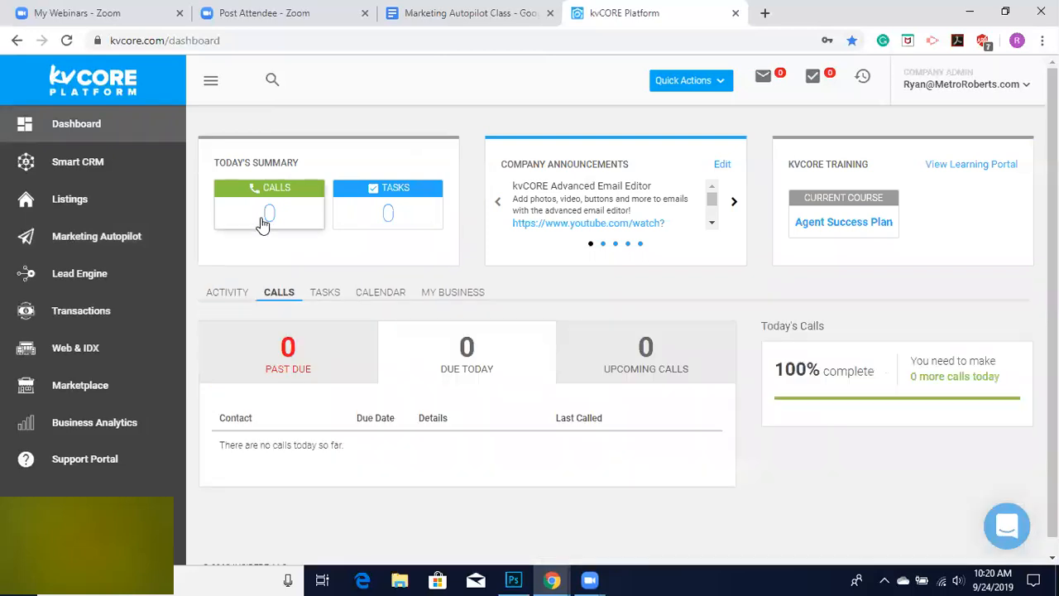
{"action": "scroll", "coordinate": [434, 449], "scroll_direction": "down", "scroll_amount": 1}
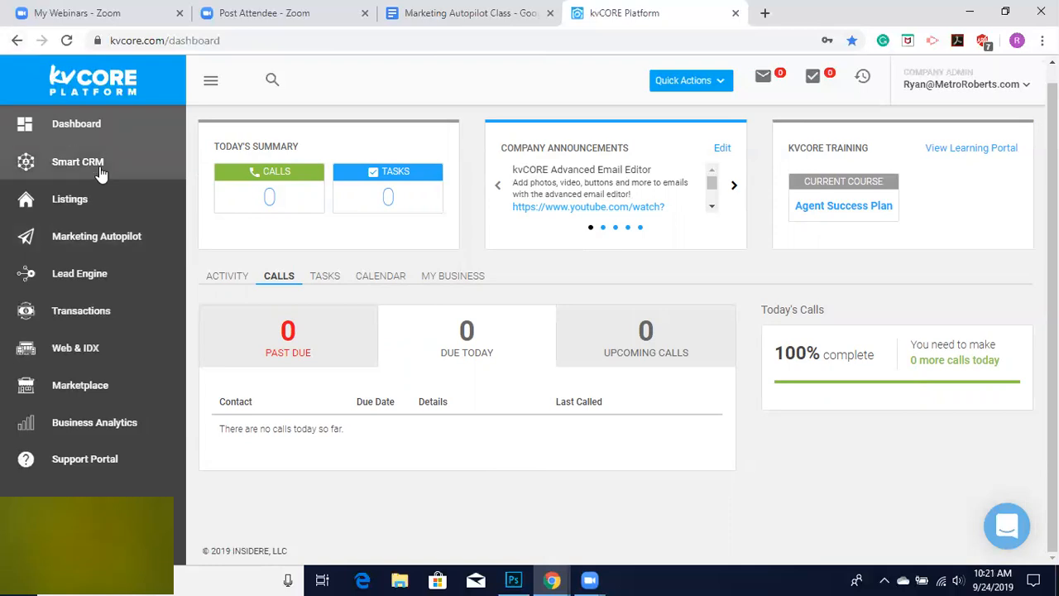
Open the Smart Campaigns library and browse the campaigns in My Library.
{"action": "left_click", "coordinate": [98, 238]}
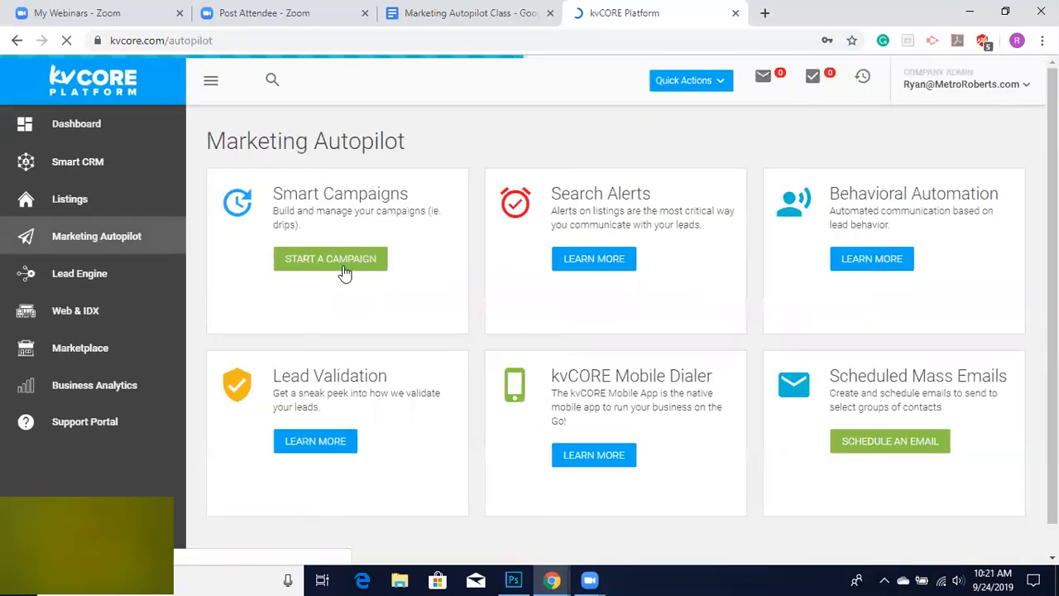
{"action": "left_click", "coordinate": [344, 273]}
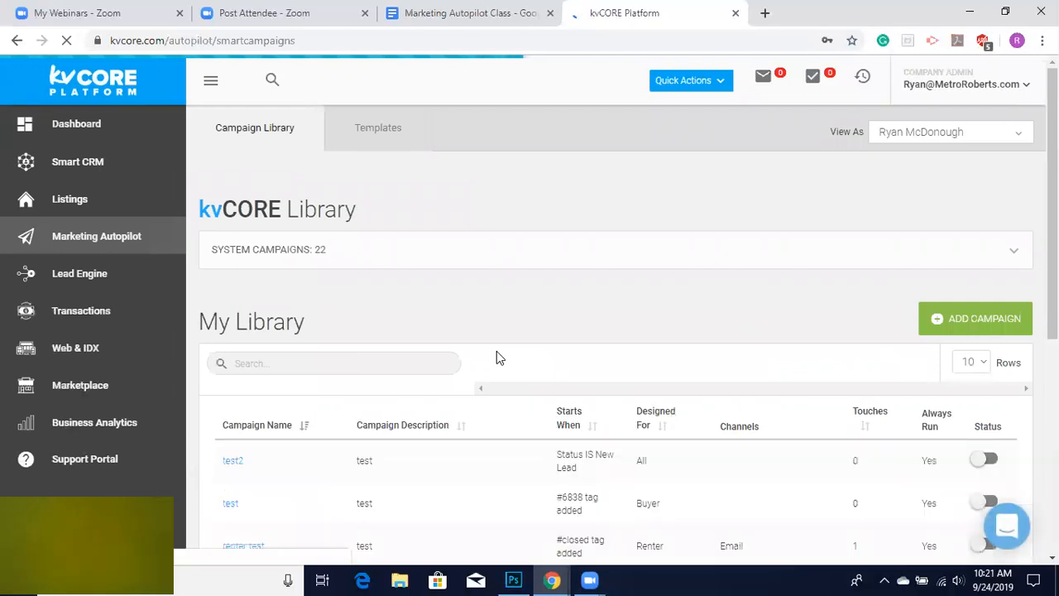
{"action": "scroll", "coordinate": [496, 351], "scroll_direction": "down", "scroll_amount": 5}
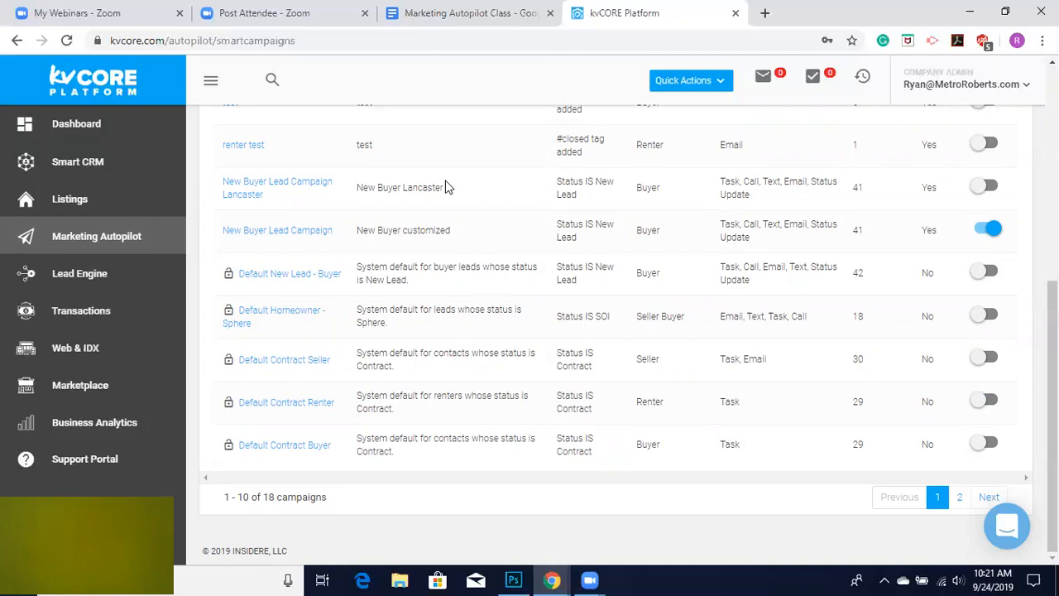
{"action": "scroll", "coordinate": [445, 187], "scroll_direction": "up", "scroll_amount": 5}
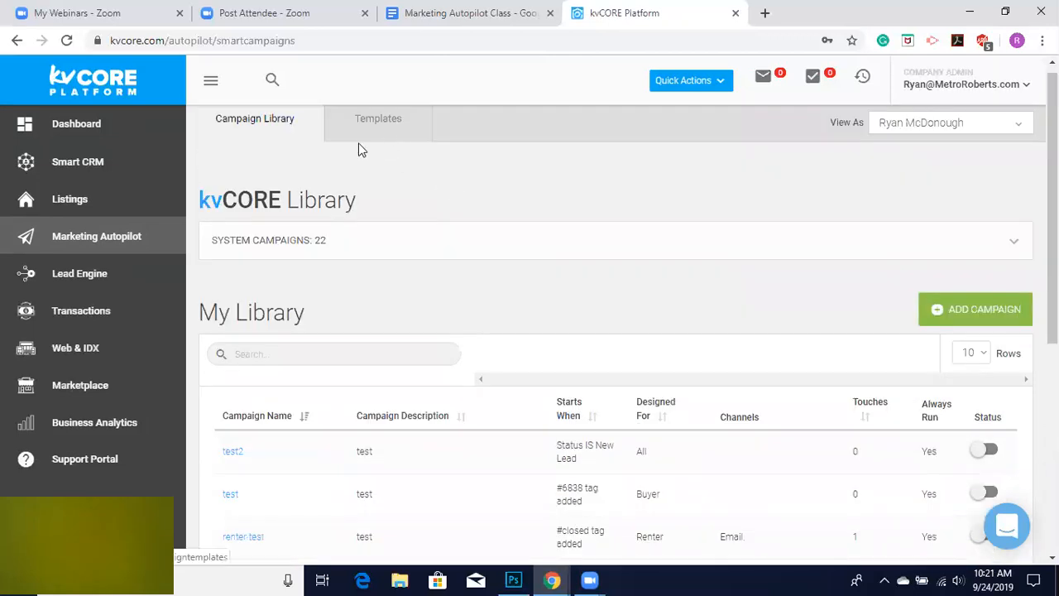
{"action": "scroll", "coordinate": [374, 138], "scroll_direction": "up", "scroll_amount": 1}
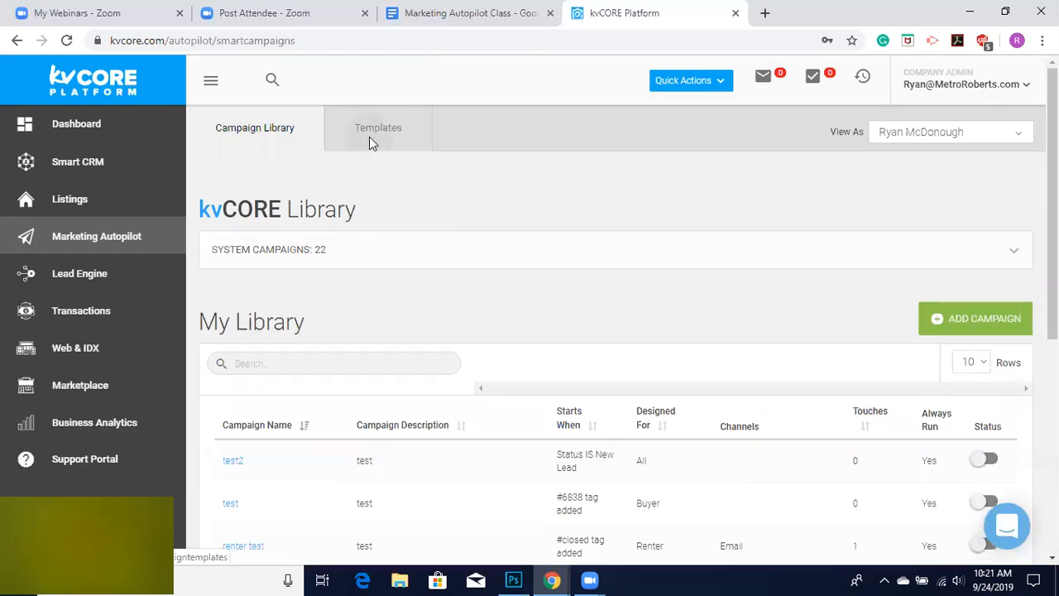
Open the campaign templates and browse the text message and email template lists.
{"action": "left_click", "coordinate": [369, 141]}
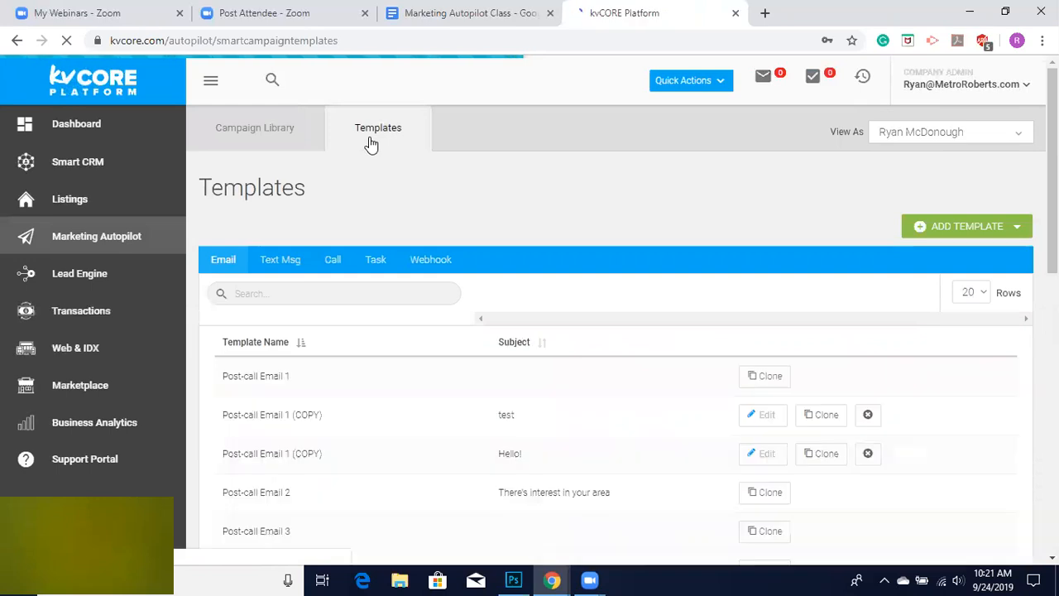
{"action": "left_click", "coordinate": [282, 263]}
{"action": "scroll", "coordinate": [489, 482], "scroll_direction": "down", "scroll_amount": 5}
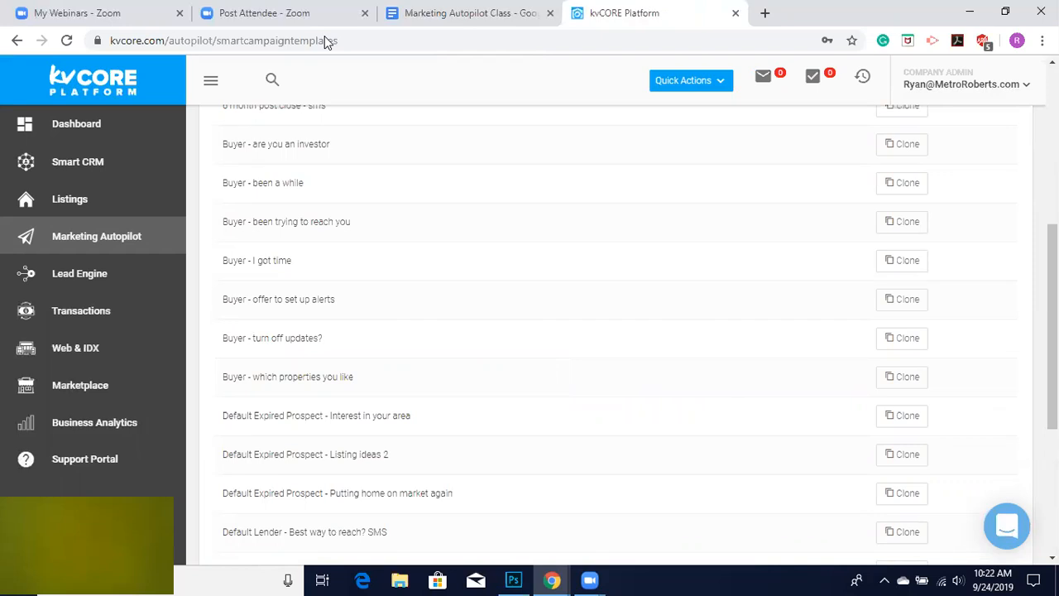
{"action": "scroll", "coordinate": [970, 155], "scroll_direction": "up", "scroll_amount": 4}
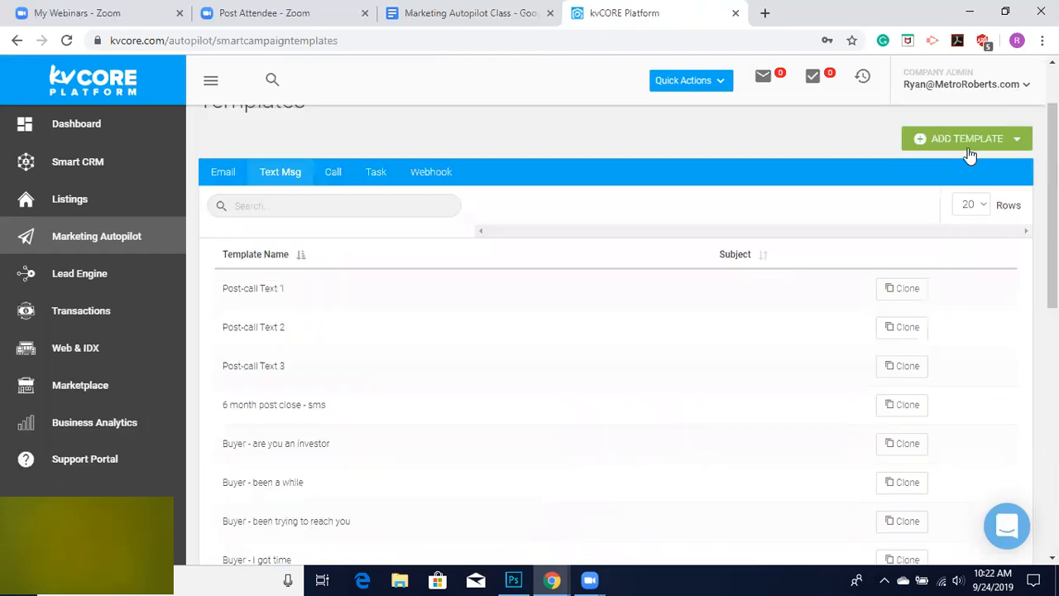
{"action": "left_click", "coordinate": [222, 175]}
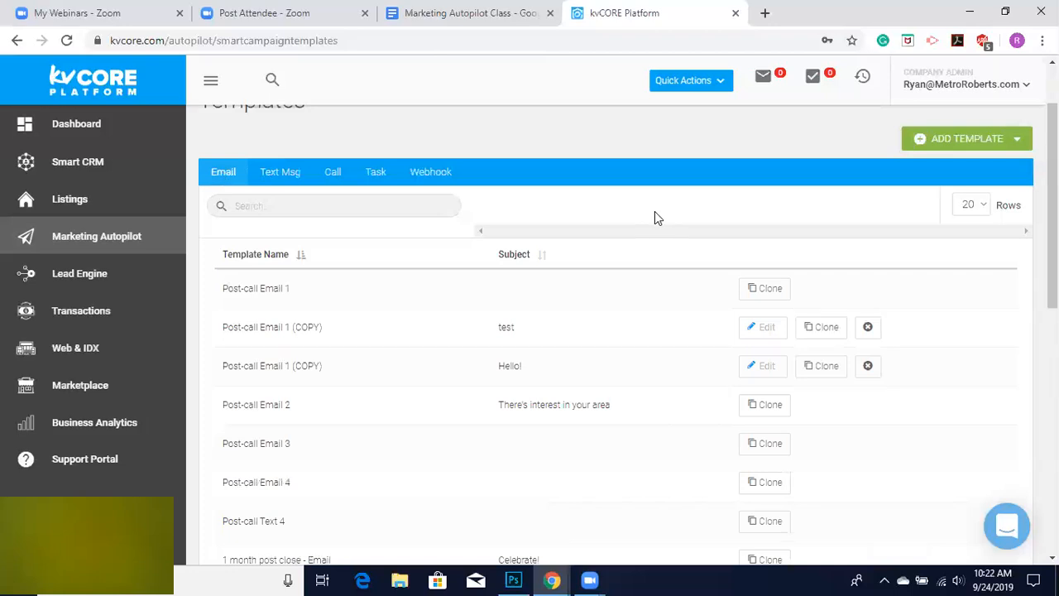
Start a new email template and switch its content to the advanced editor.
{"action": "left_click", "coordinate": [964, 145]}
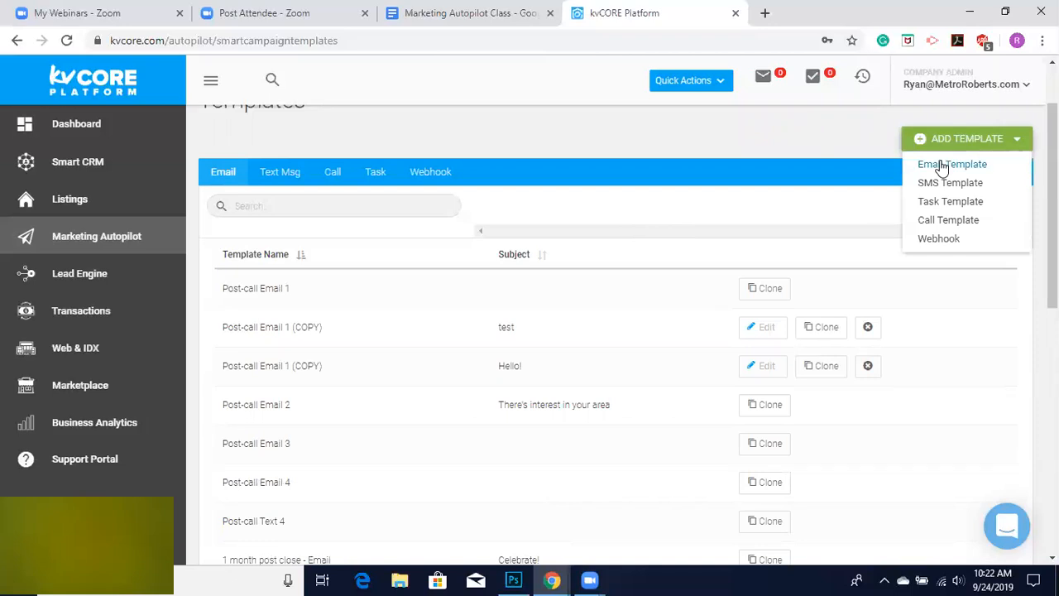
{"action": "scroll", "coordinate": [582, 175], "scroll_direction": "up", "scroll_amount": 1}
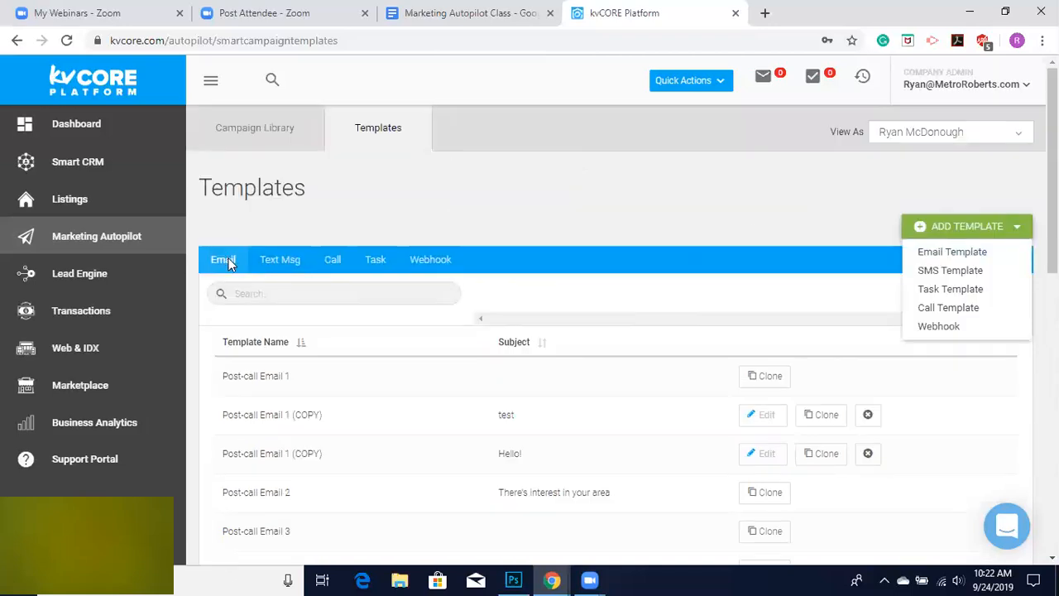
{"action": "left_click", "coordinate": [938, 255]}
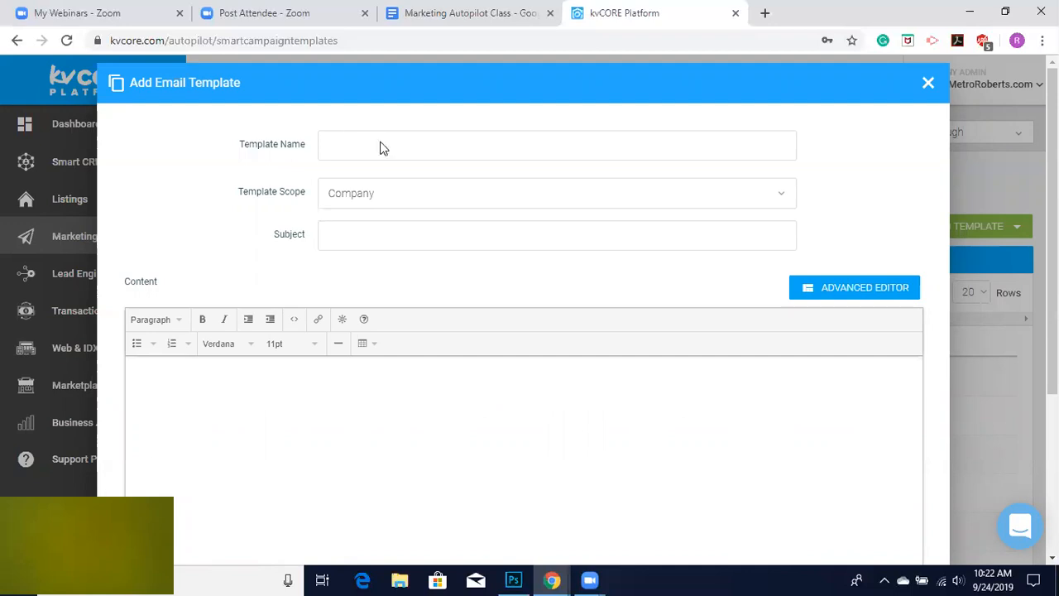
{"action": "left_click", "coordinate": [835, 295]}
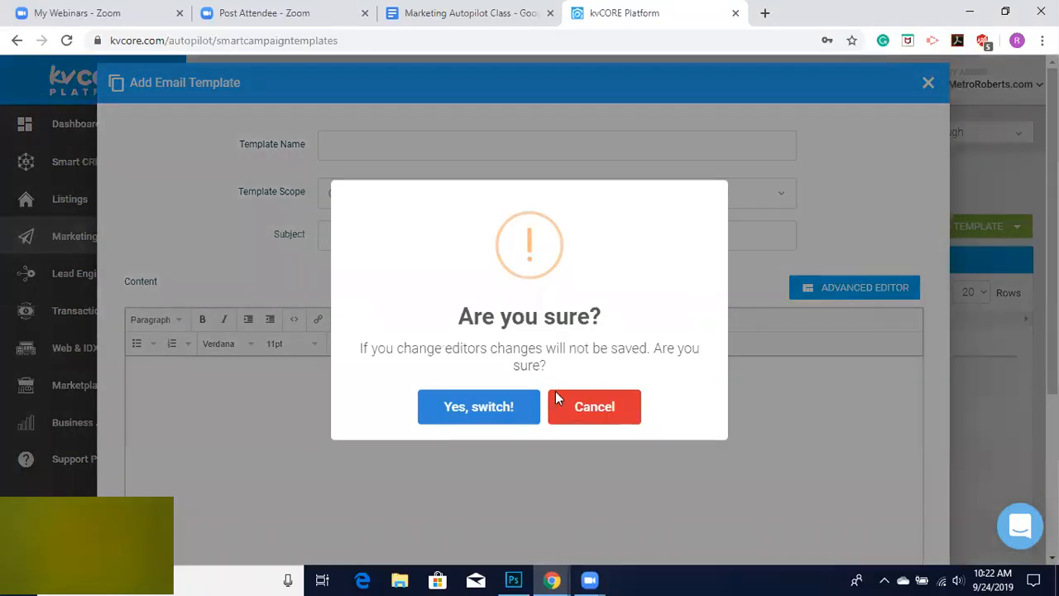
{"action": "left_click", "coordinate": [470, 406]}
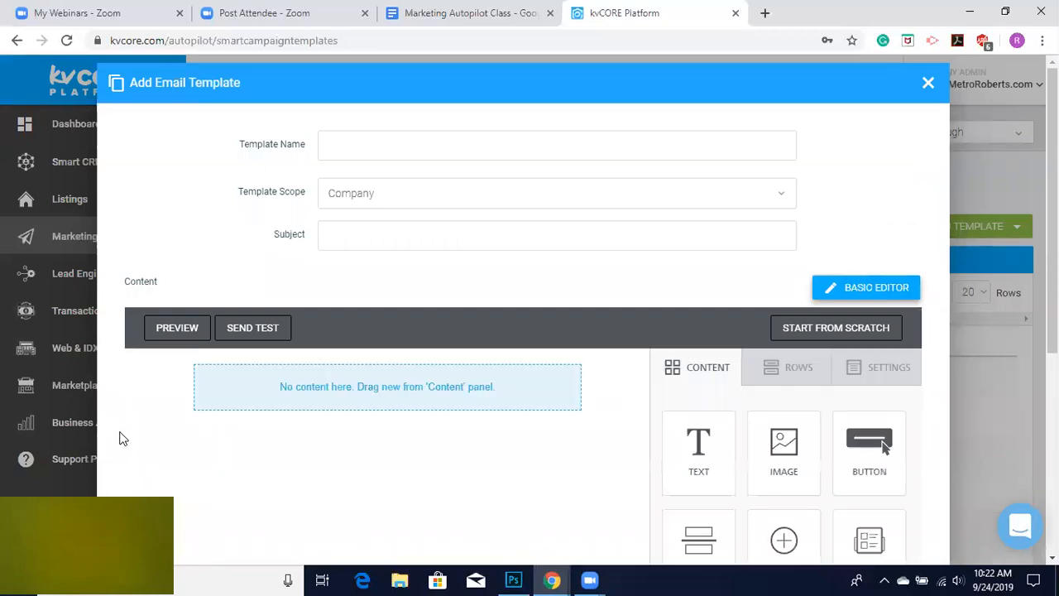
Add an image block to the email template's content area.
{"action": "scroll", "coordinate": [120, 430], "scroll_direction": "down", "scroll_amount": 1}
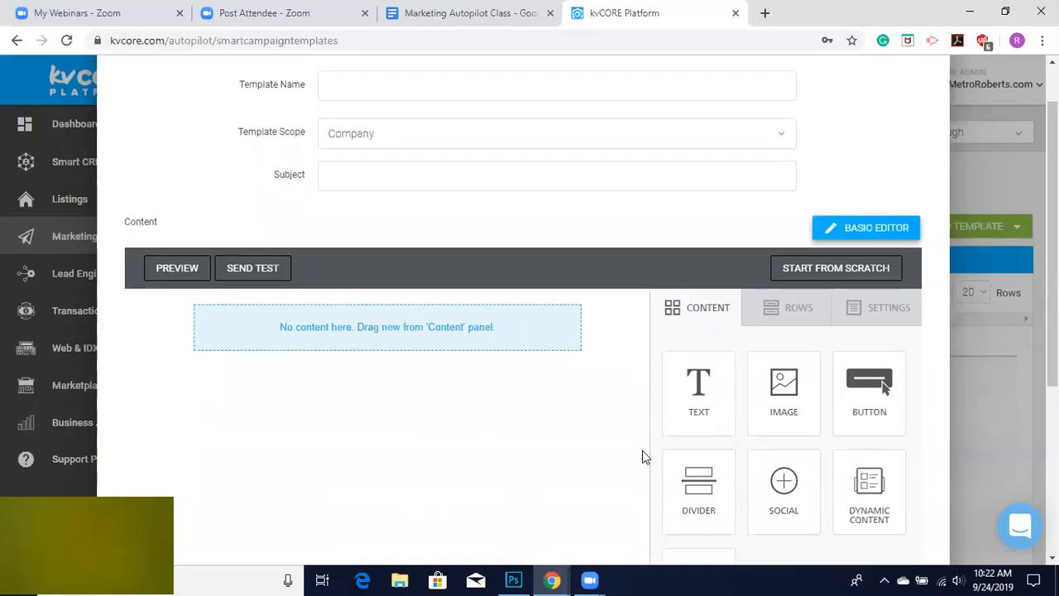
{"action": "scroll", "coordinate": [642, 450], "scroll_direction": "down", "scroll_amount": 2}
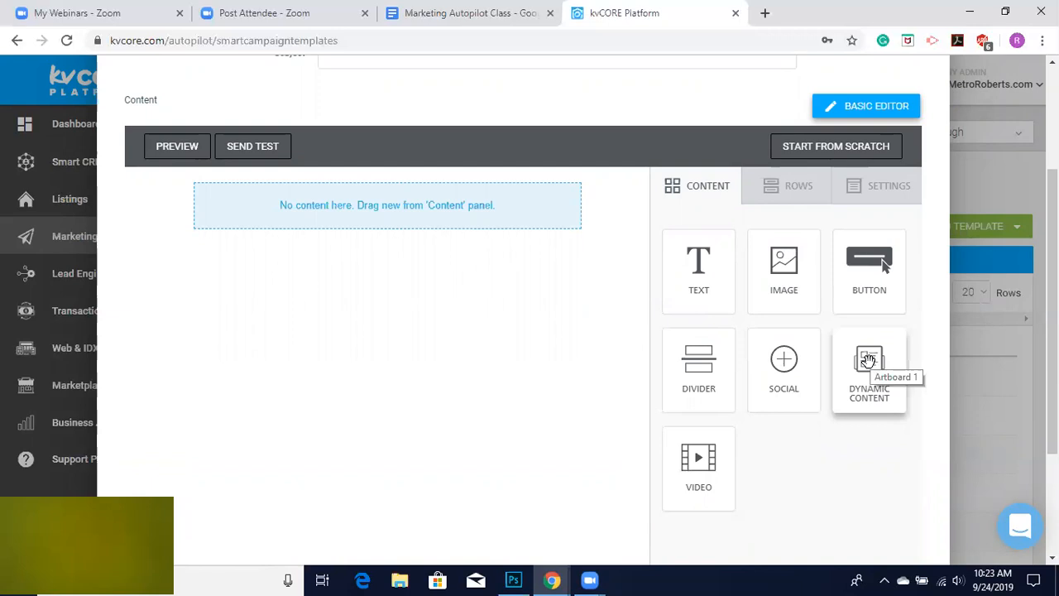
{"action": "scroll", "coordinate": [484, 184], "scroll_direction": "up", "scroll_amount": 2}
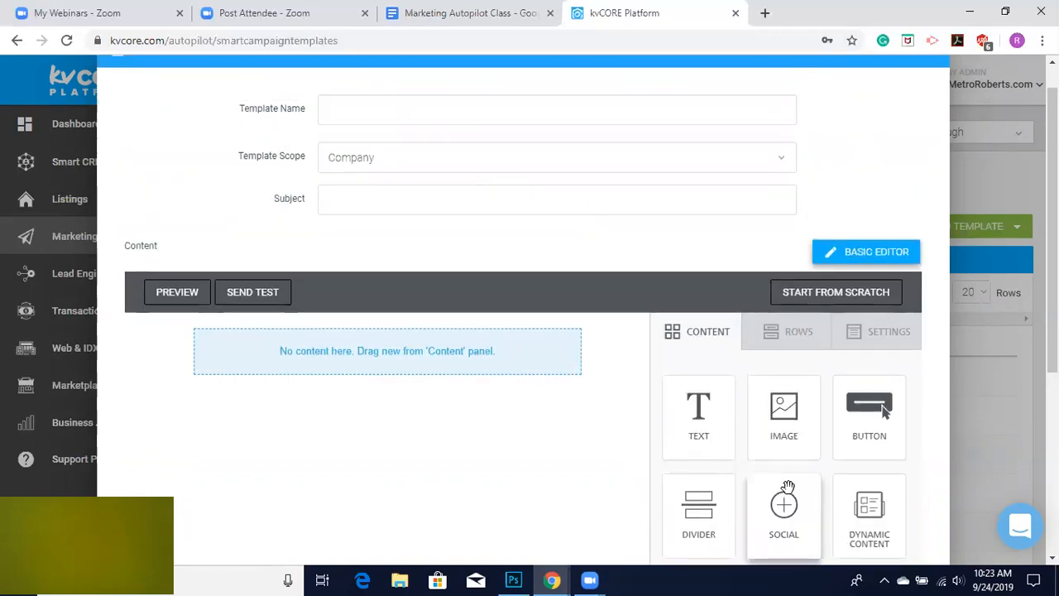
{"action": "left_click_drag", "start_coordinate": [792, 432], "coordinate": [394, 342]}
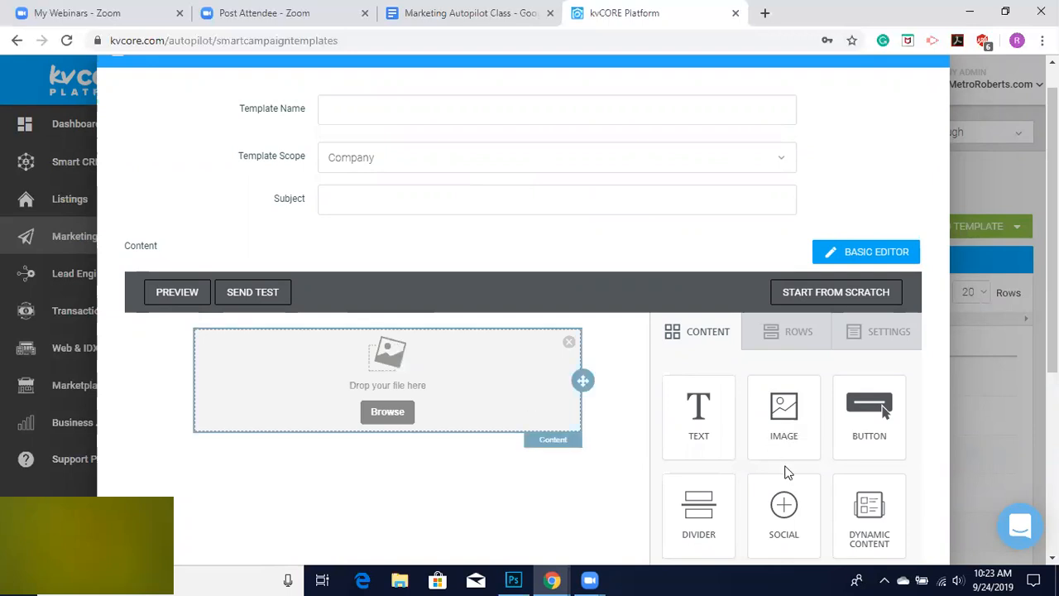
Add a text block above the image block in the email content.
{"action": "left_click_drag", "start_coordinate": [691, 426], "coordinate": [421, 331]}
{"action": "left_click", "coordinate": [308, 342]}
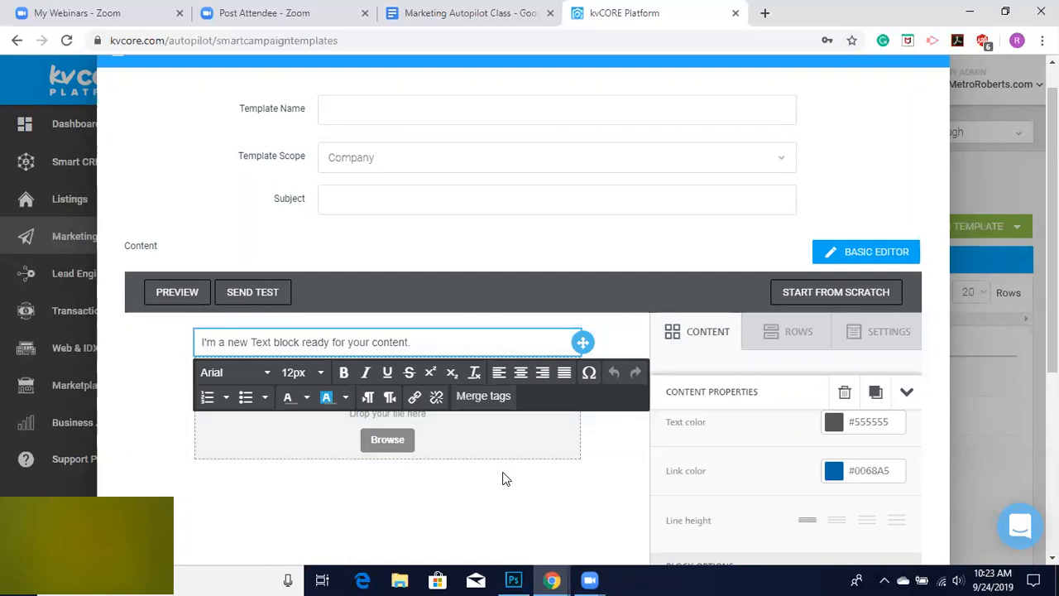
{"action": "left_click", "coordinate": [621, 442]}
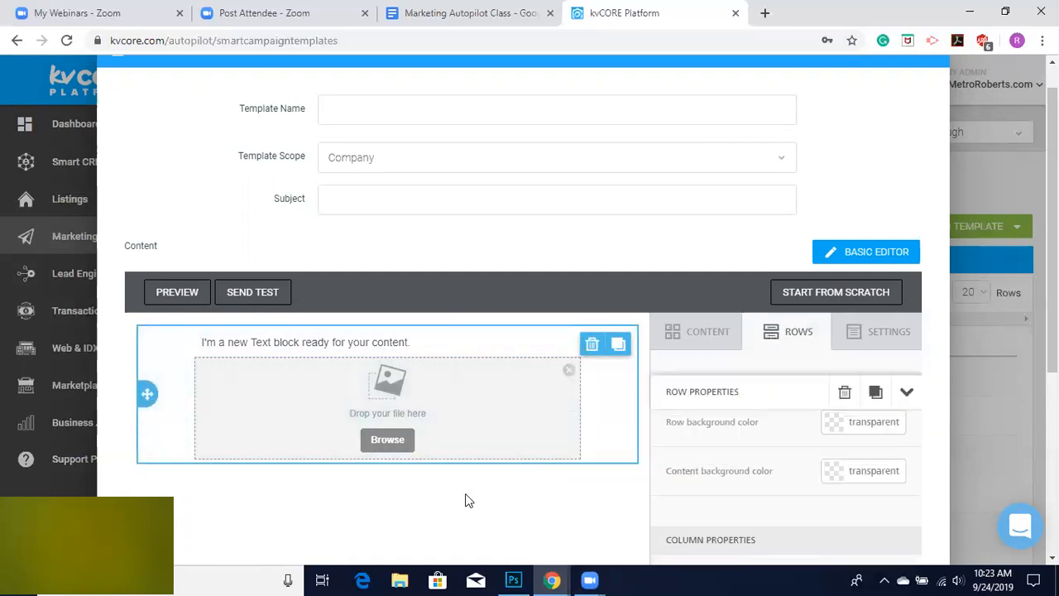
{"action": "left_click", "coordinate": [699, 344]}
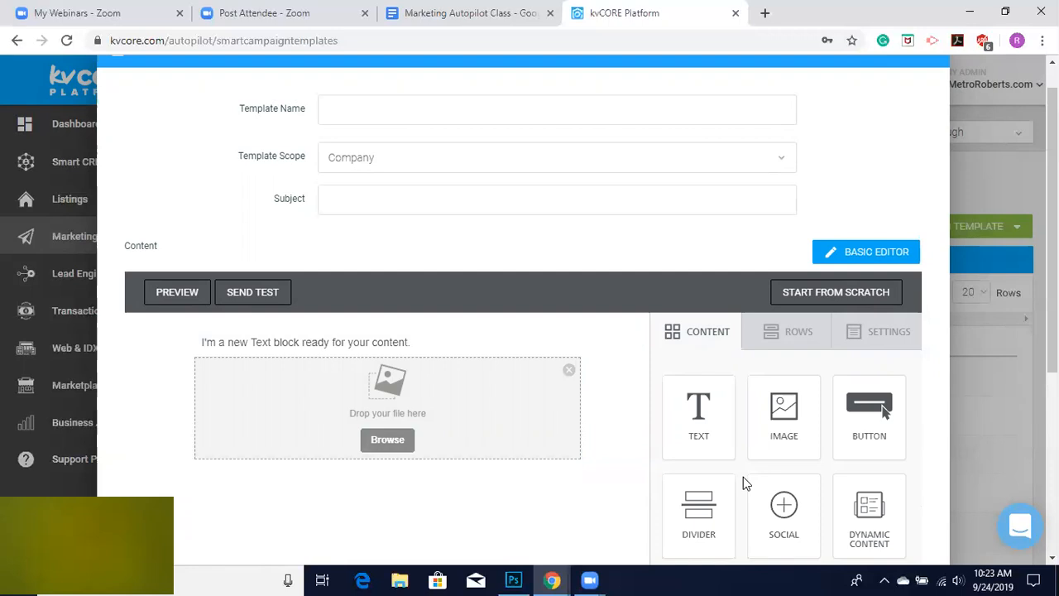
Add a social block below the image block.
{"action": "scroll", "coordinate": [743, 476], "scroll_direction": "down", "scroll_amount": 1}
{"action": "left_click_drag", "start_coordinate": [781, 447], "coordinate": [383, 374]}
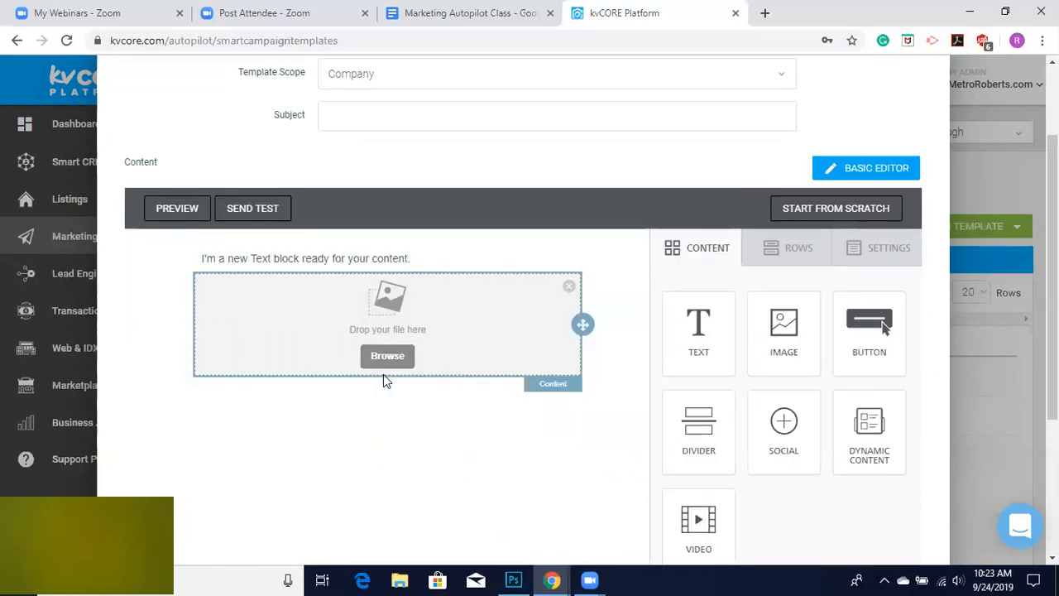
{"action": "left_click_drag", "start_coordinate": [786, 426], "coordinate": [386, 383]}
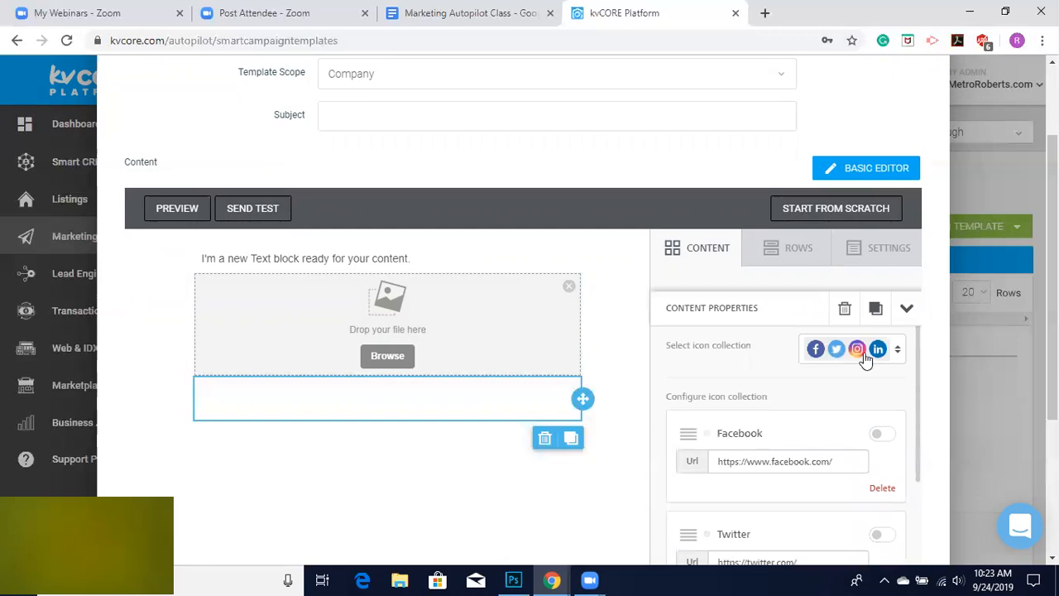
Review the social block's icon collection and the follow and share icons available to add.
{"action": "scroll", "coordinate": [786, 397], "scroll_direction": "down", "scroll_amount": 1}
{"action": "scroll", "coordinate": [786, 395], "scroll_direction": "up", "scroll_amount": 1}
{"action": "scroll", "coordinate": [786, 393], "scroll_direction": "down", "scroll_amount": 3}
{"action": "scroll", "coordinate": [786, 393], "scroll_direction": "down", "scroll_amount": 2}
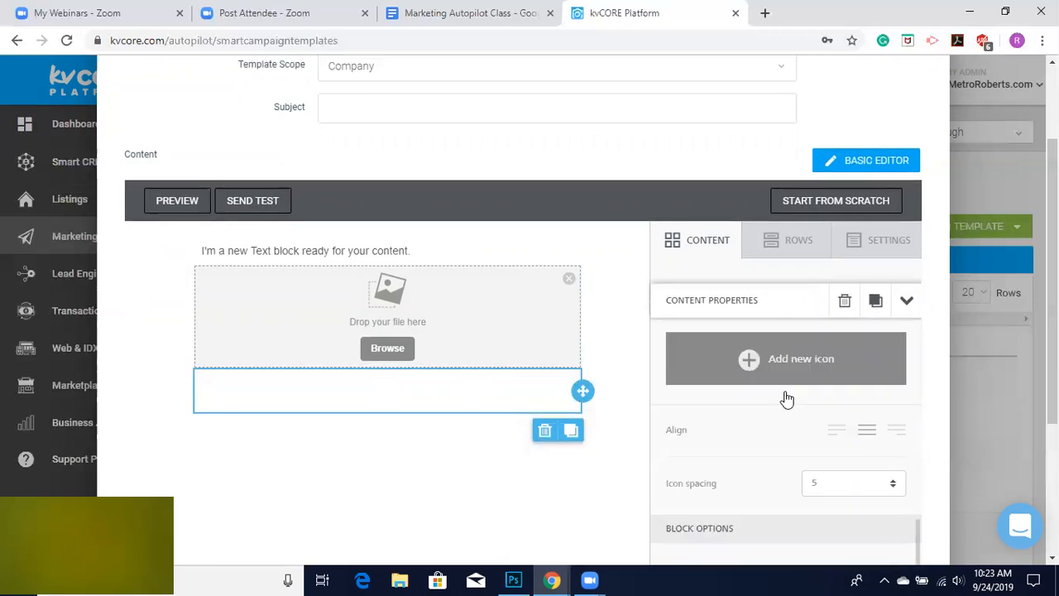
{"action": "left_click", "coordinate": [752, 360]}
{"action": "scroll", "coordinate": [741, 432], "scroll_direction": "up", "scroll_amount": 3}
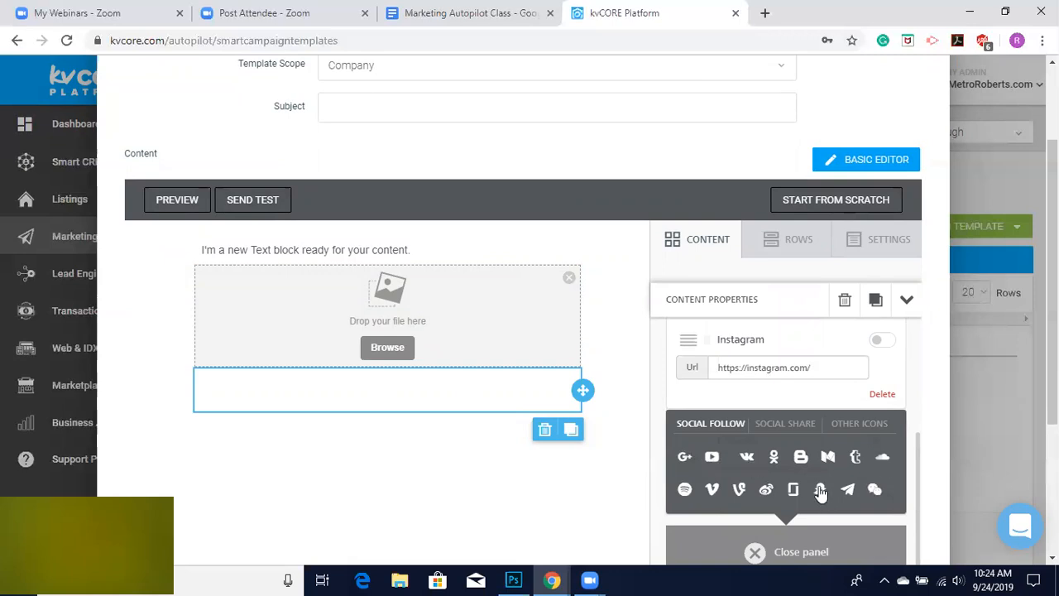
{"action": "left_click", "coordinate": [776, 426]}
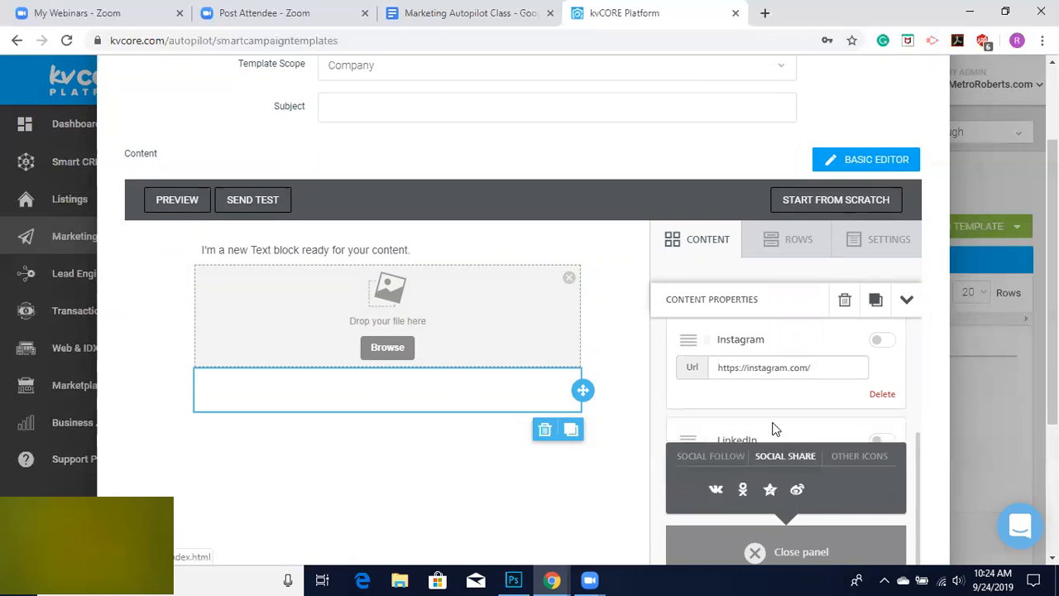
{"action": "left_click", "coordinate": [786, 543]}
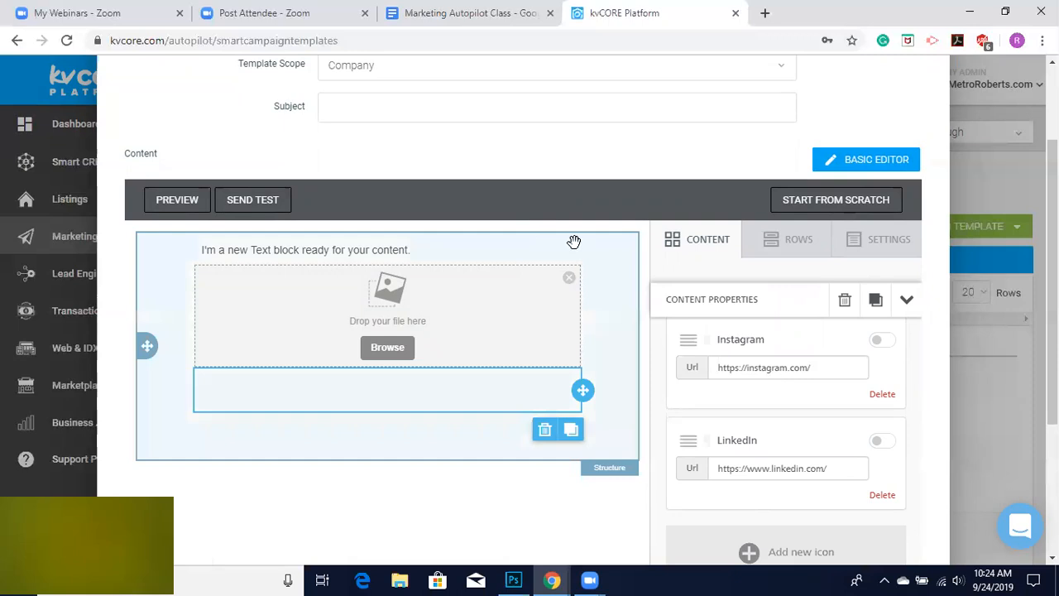
Delete the text, social and image blocks to empty the content area.
{"action": "left_click", "coordinate": [545, 251]}
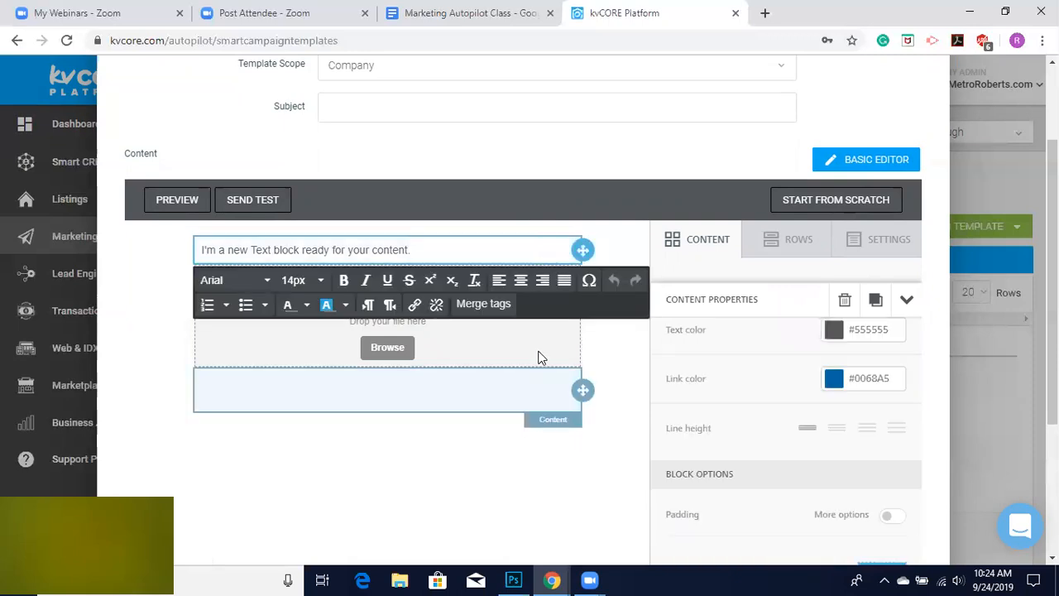
{"action": "left_click", "coordinate": [543, 282]}
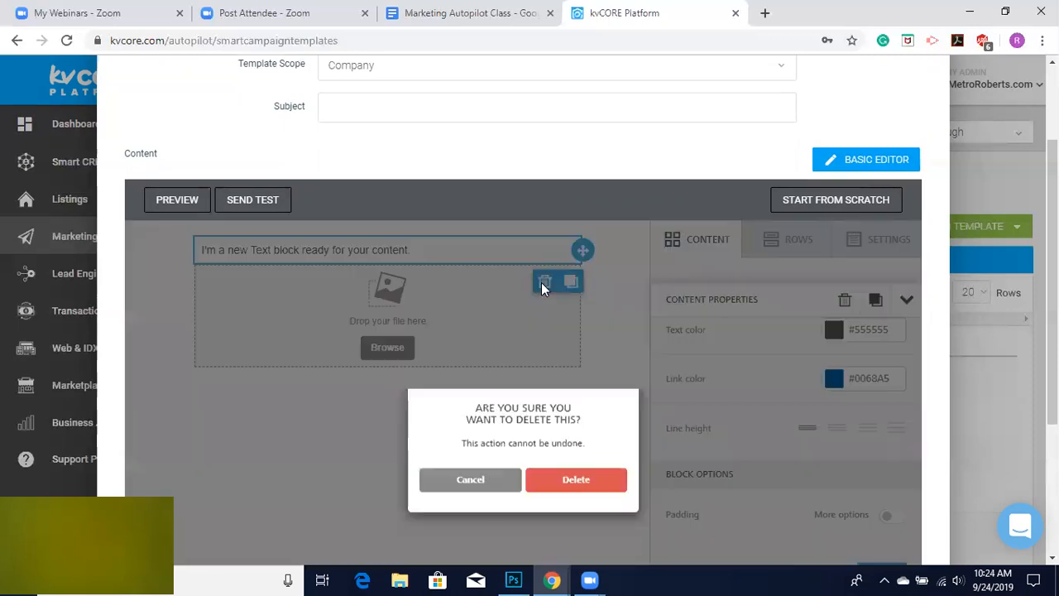
{"action": "left_click", "coordinate": [578, 487]}
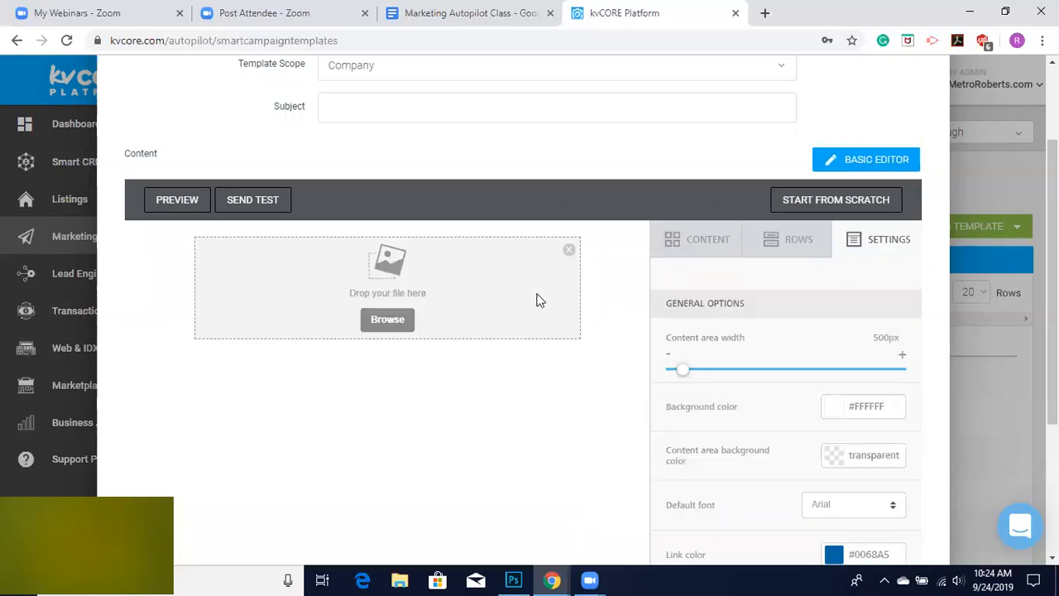
{"action": "left_click", "coordinate": [569, 251]}
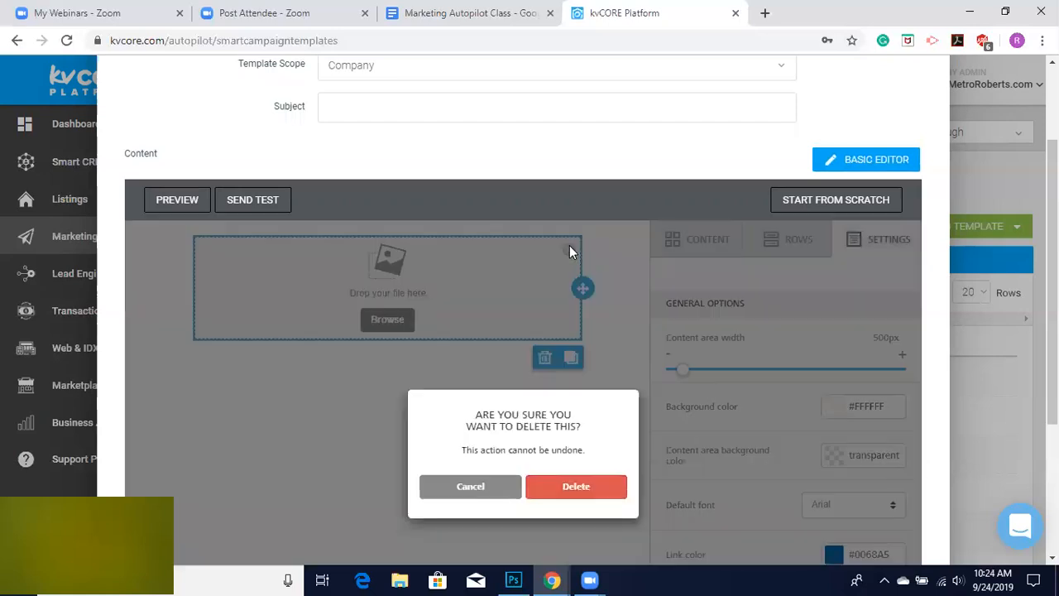
{"action": "left_click", "coordinate": [579, 489]}
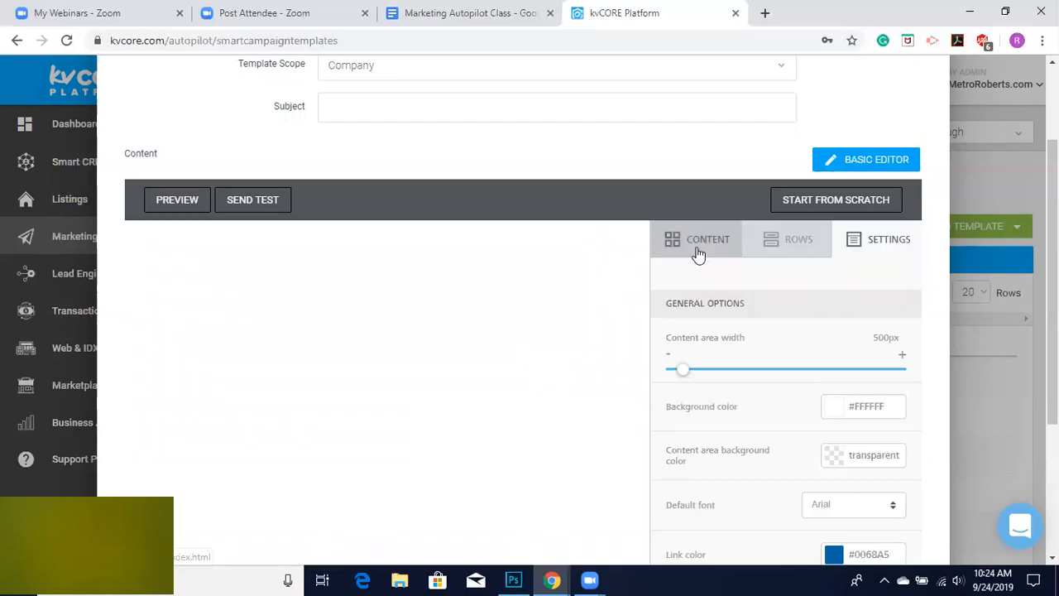
Add a dynamic content block to the empty email content area.
{"action": "left_click", "coordinate": [698, 248]}
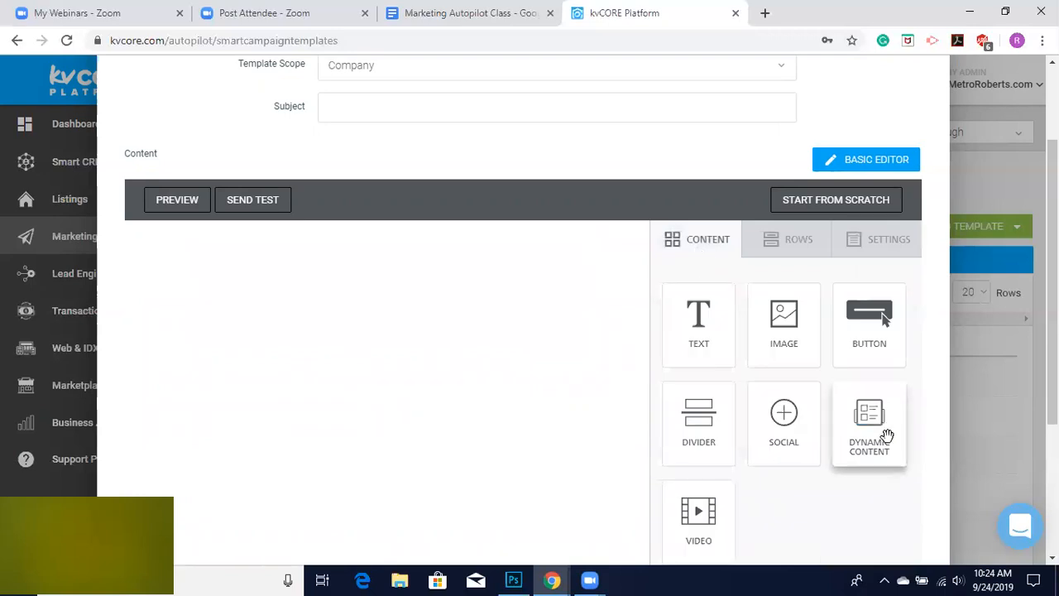
{"action": "left_click_drag", "start_coordinate": [667, 369], "coordinate": [417, 279]}
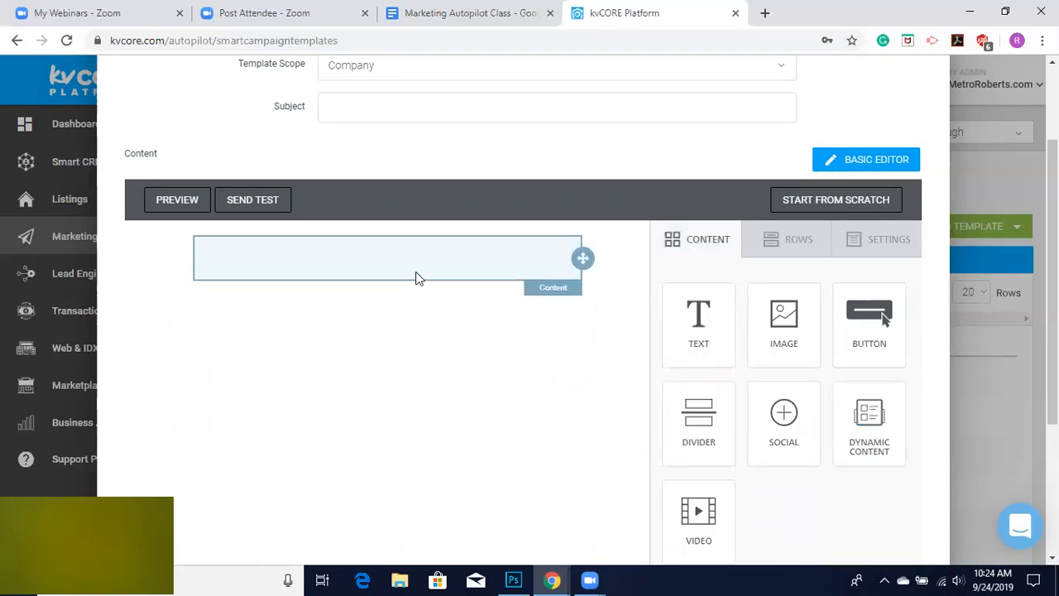
{"action": "right_click", "coordinate": [357, 242]}
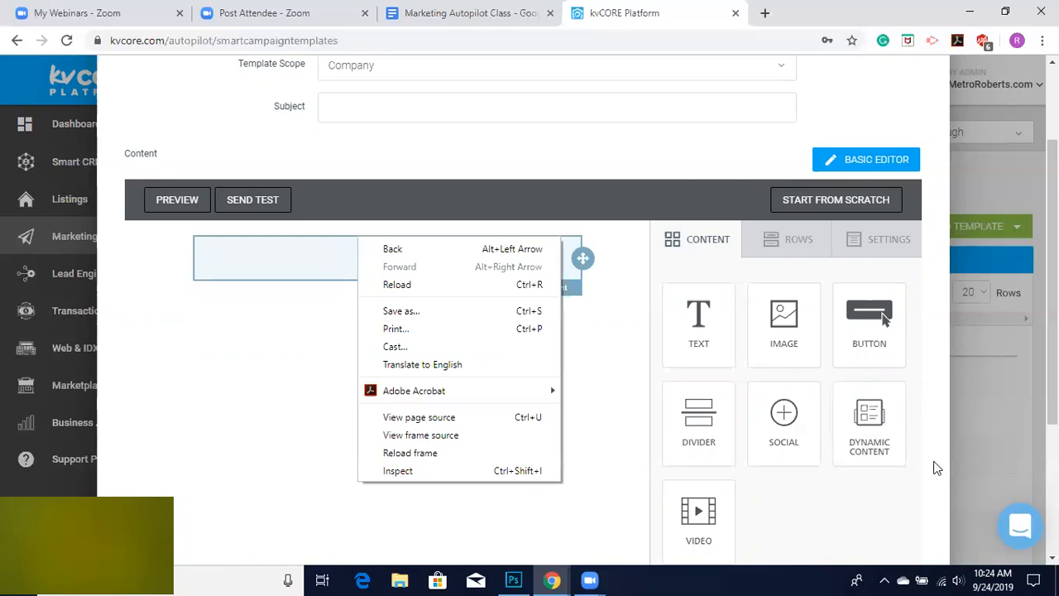
{"action": "left_click", "coordinate": [880, 488]}
{"action": "left_click_drag", "start_coordinate": [869, 415], "coordinate": [369, 243]}
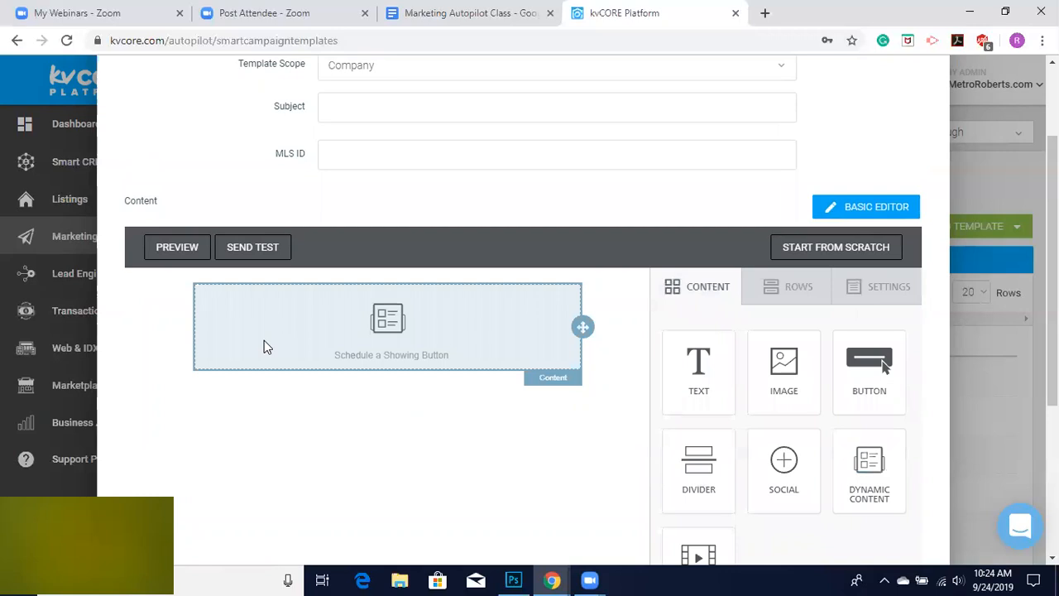
Review the content options available for the dynamic content block.
{"action": "scroll", "coordinate": [264, 341], "scroll_direction": "up", "scroll_amount": 1}
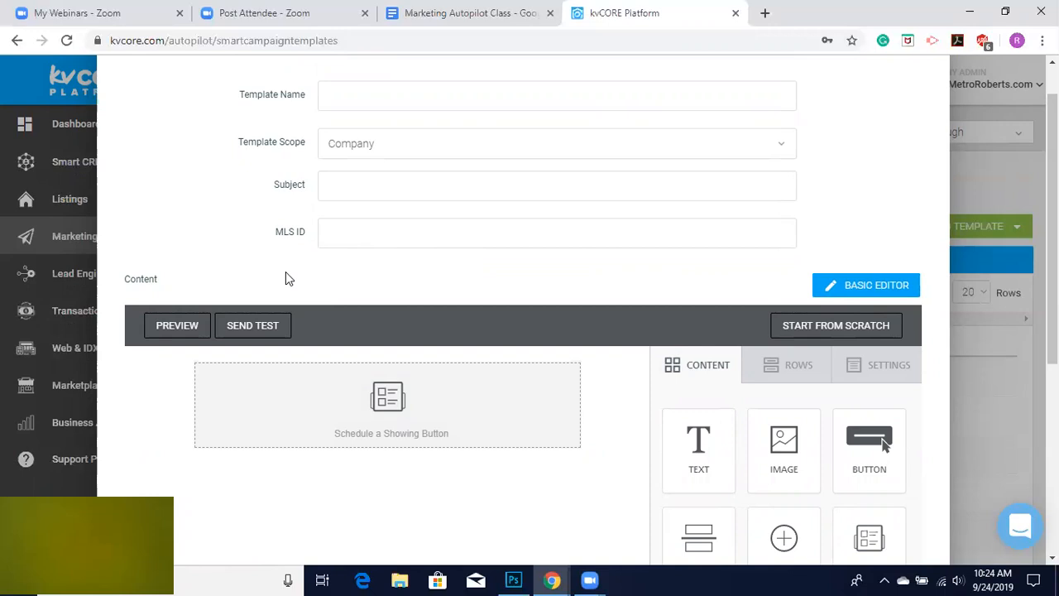
{"action": "left_click", "coordinate": [314, 416]}
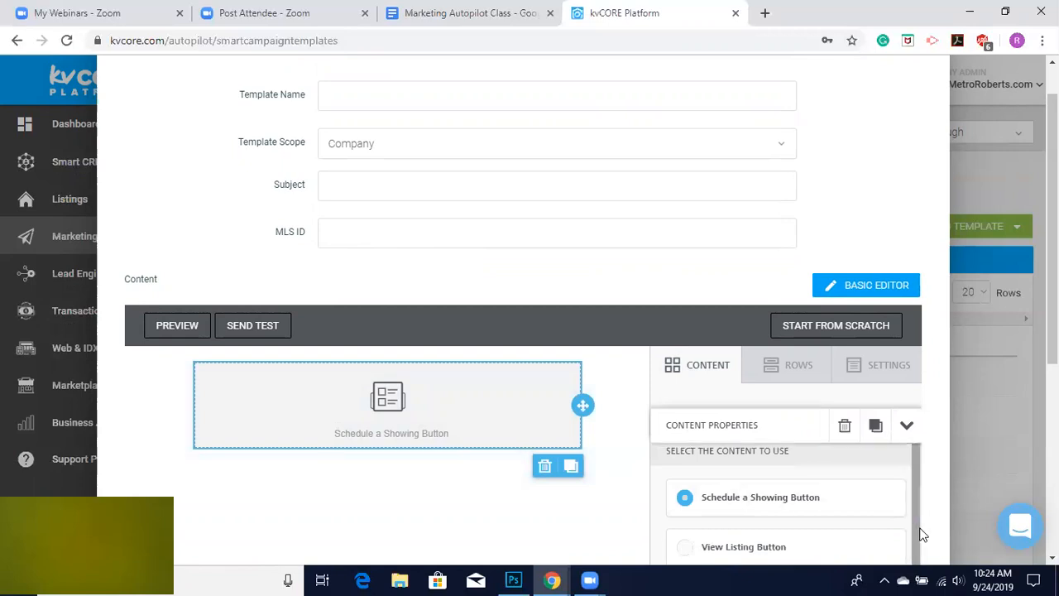
{"action": "scroll", "coordinate": [924, 534], "scroll_direction": "down", "scroll_amount": 3}
{"action": "scroll", "coordinate": [923, 534], "scroll_direction": "down", "scroll_amount": 3}
{"action": "scroll", "coordinate": [815, 344], "scroll_direction": "up", "scroll_amount": 2}
{"action": "scroll", "coordinate": [815, 345], "scroll_direction": "up", "scroll_amount": 1}
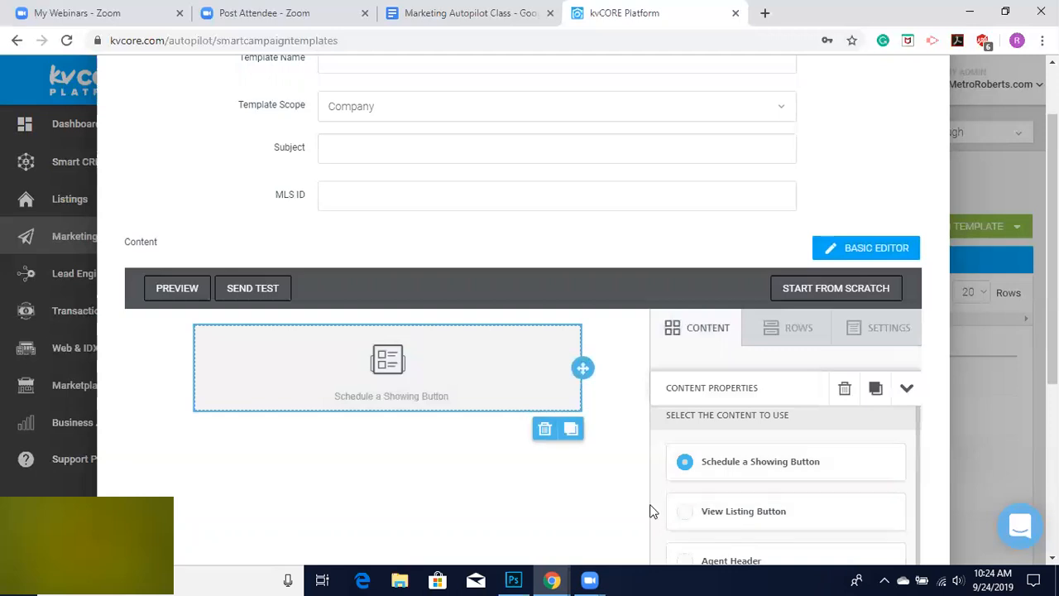
{"action": "scroll", "coordinate": [661, 498], "scroll_direction": "down", "scroll_amount": 1}
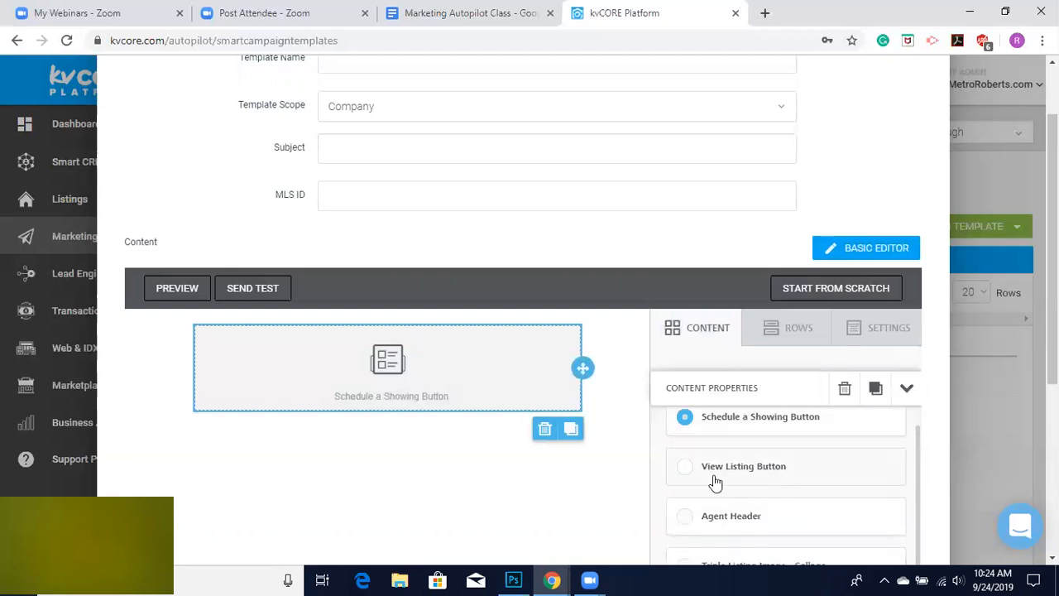
{"action": "scroll", "coordinate": [753, 484], "scroll_direction": "down", "scroll_amount": 1}
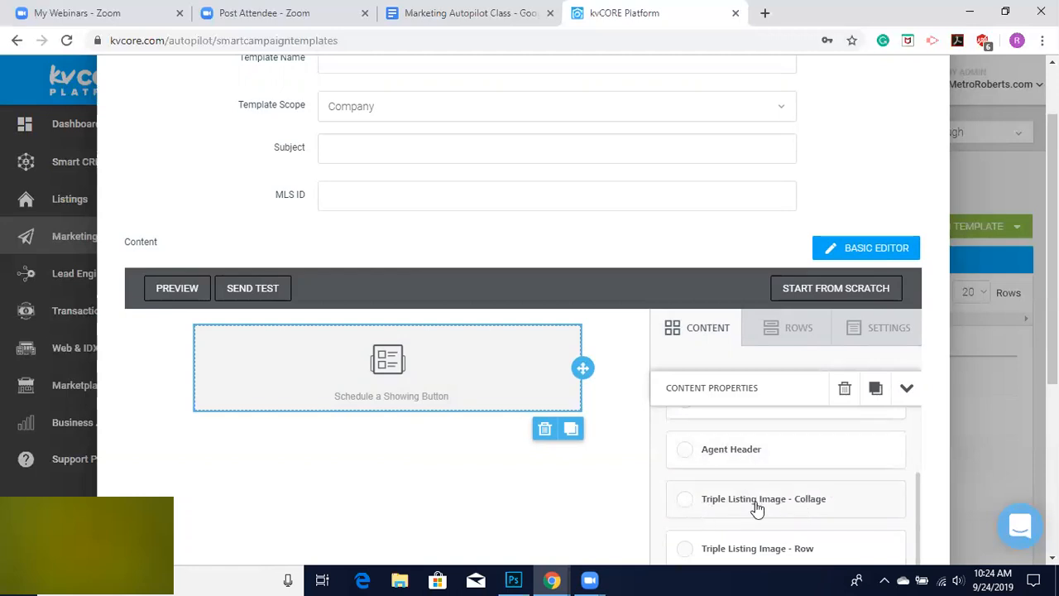
{"action": "scroll", "coordinate": [754, 505], "scroll_direction": "down", "scroll_amount": 2}
{"action": "scroll", "coordinate": [797, 513], "scroll_direction": "down", "scroll_amount": 1}
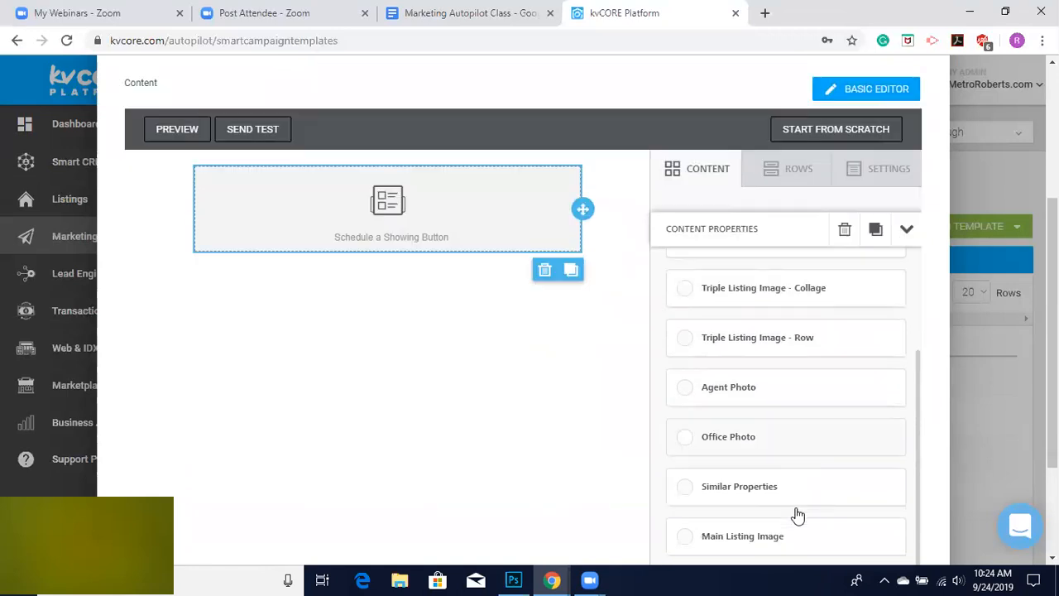
{"action": "scroll", "coordinate": [771, 547], "scroll_direction": "down", "scroll_amount": 1}
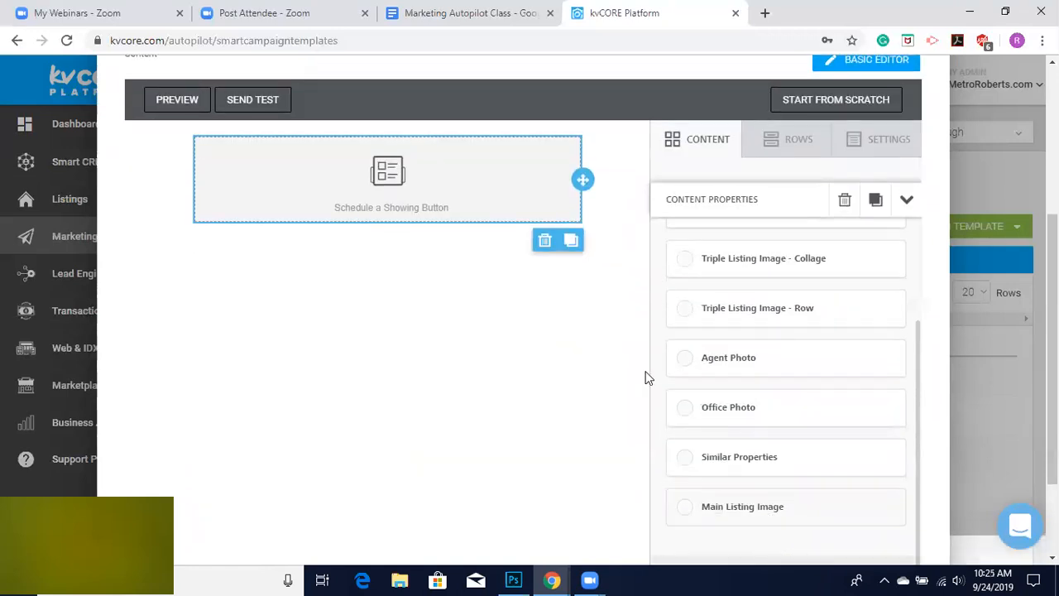
Add three more dynamic content blocks below the first one.
{"action": "left_click", "coordinate": [695, 152]}
{"action": "left_click_drag", "start_coordinate": [896, 347], "coordinate": [381, 164]}
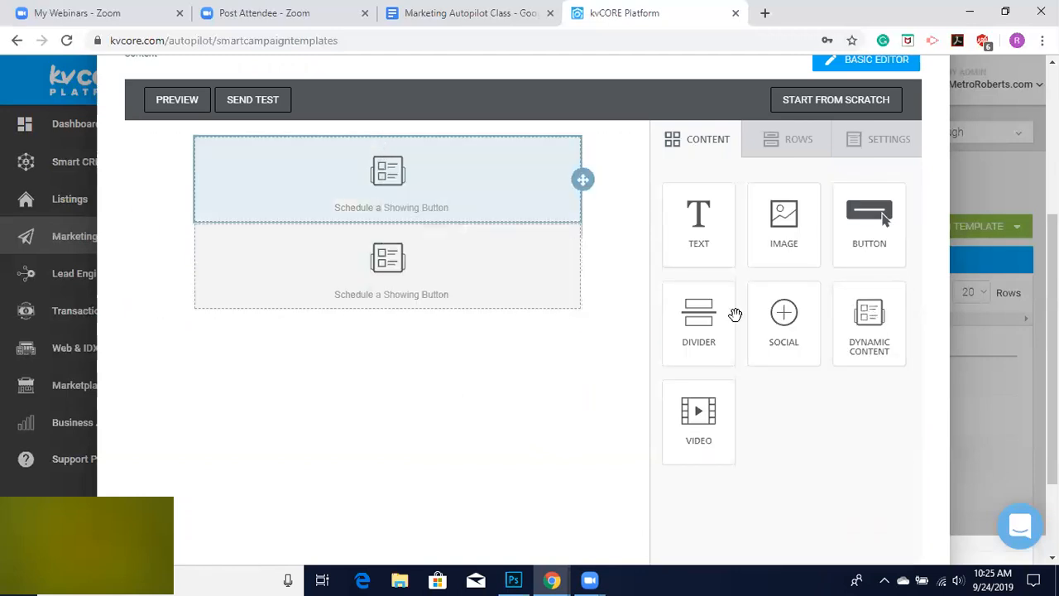
{"action": "left_click_drag", "start_coordinate": [862, 331], "coordinate": [432, 321]}
{"action": "left_click_drag", "start_coordinate": [844, 348], "coordinate": [408, 408]}
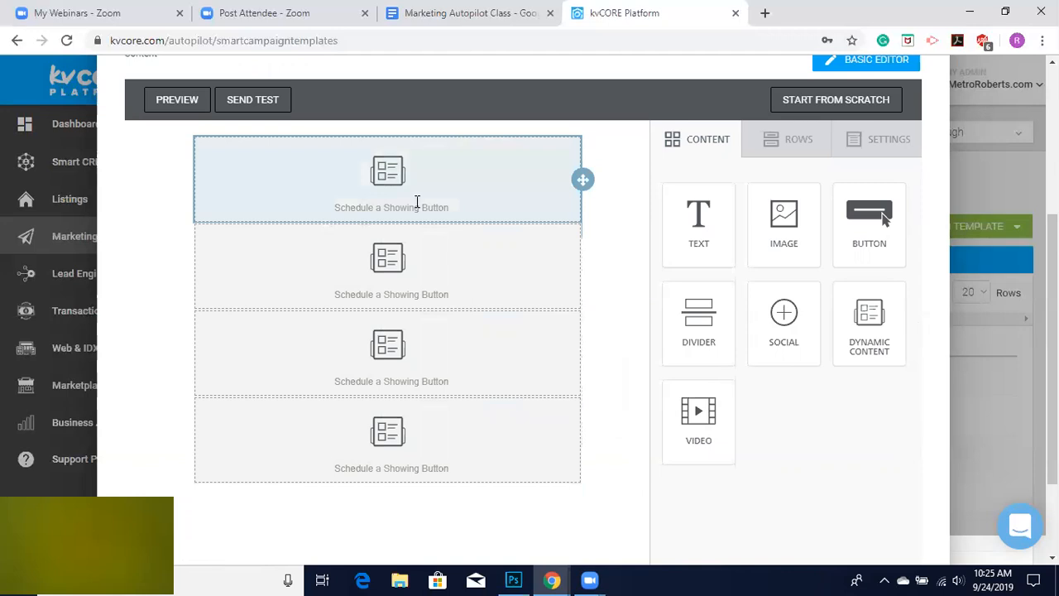
Set the first dynamic block to Agent Header and the second to Main Listing Image.
{"action": "left_click", "coordinate": [466, 161]}
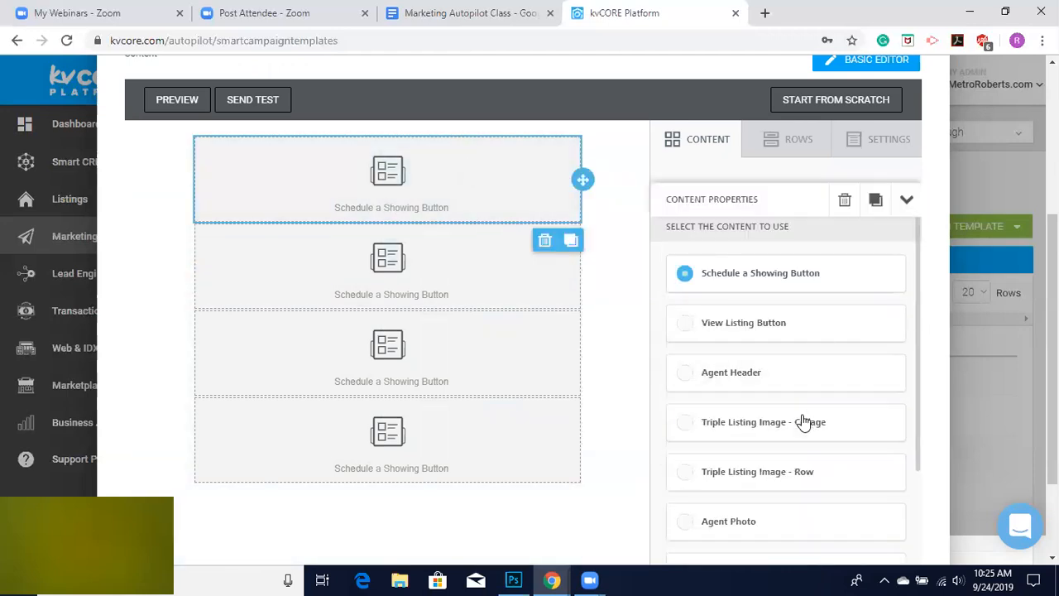
{"action": "left_click", "coordinate": [683, 373]}
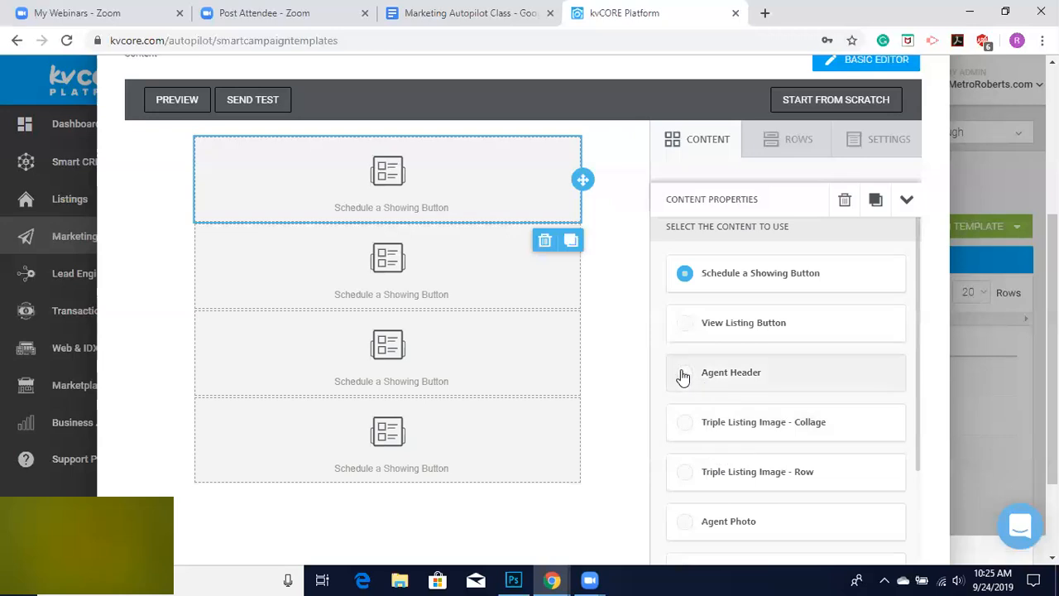
{"action": "left_click", "coordinate": [438, 268]}
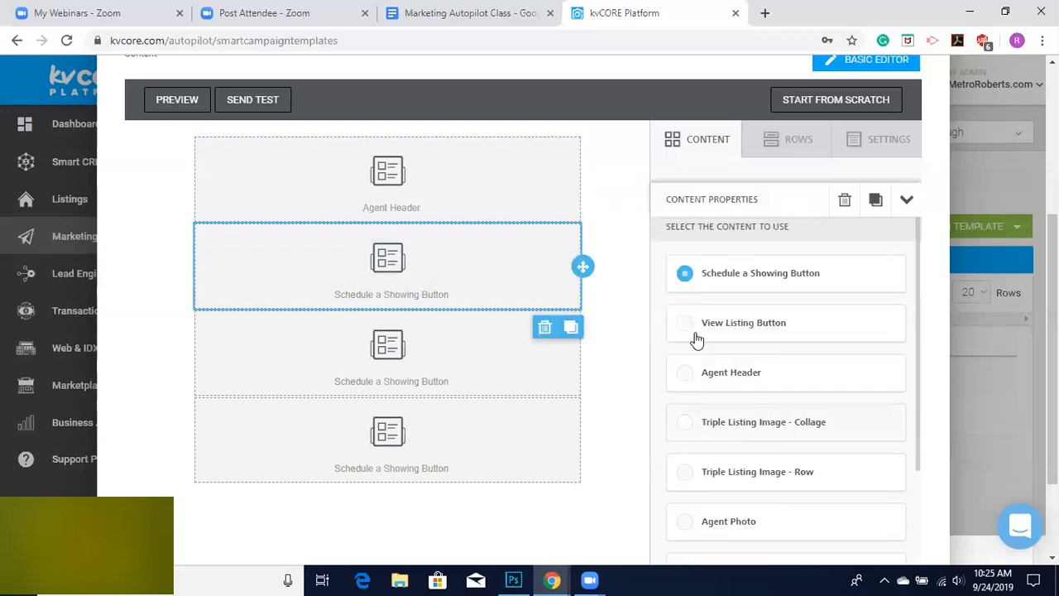
{"action": "scroll", "coordinate": [786, 480], "scroll_direction": "down", "scroll_amount": 5}
{"action": "left_click", "coordinate": [685, 405]}
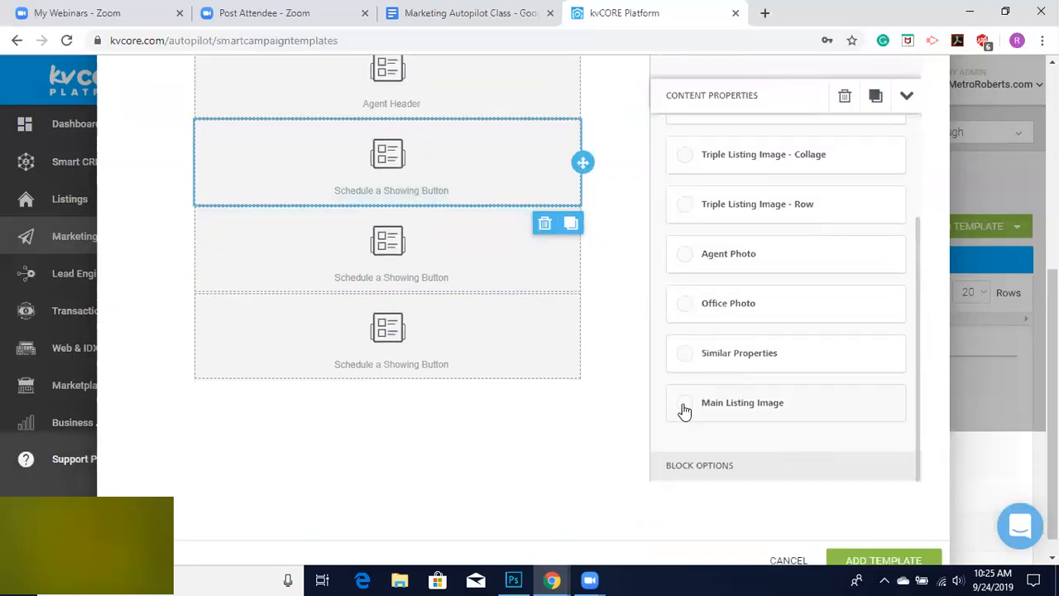
Set the third dynamic block to Triple Listing Image - Collage.
{"action": "left_click", "coordinate": [466, 236]}
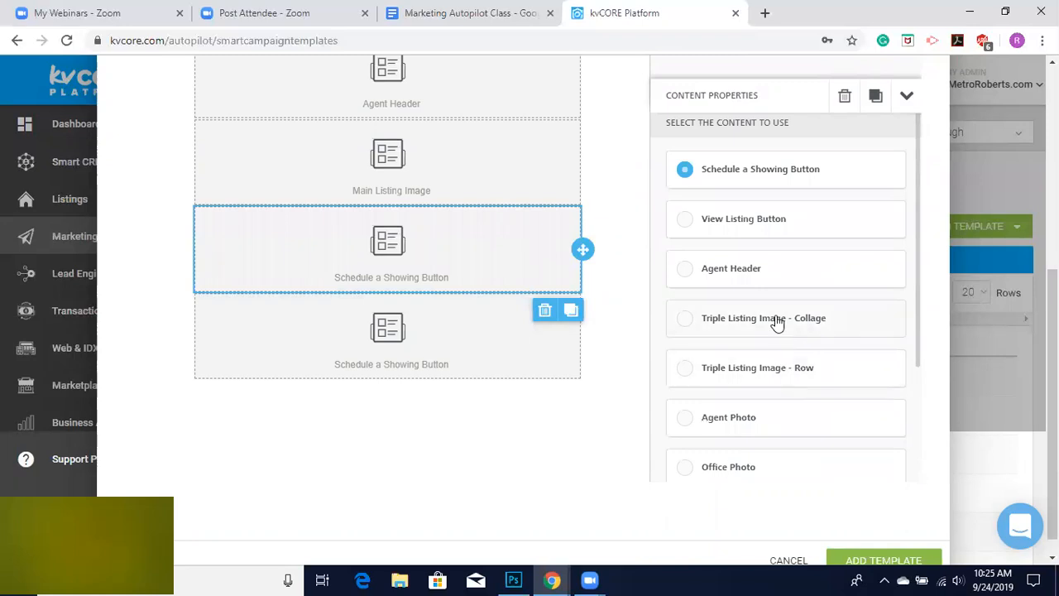
{"action": "left_click", "coordinate": [776, 321]}
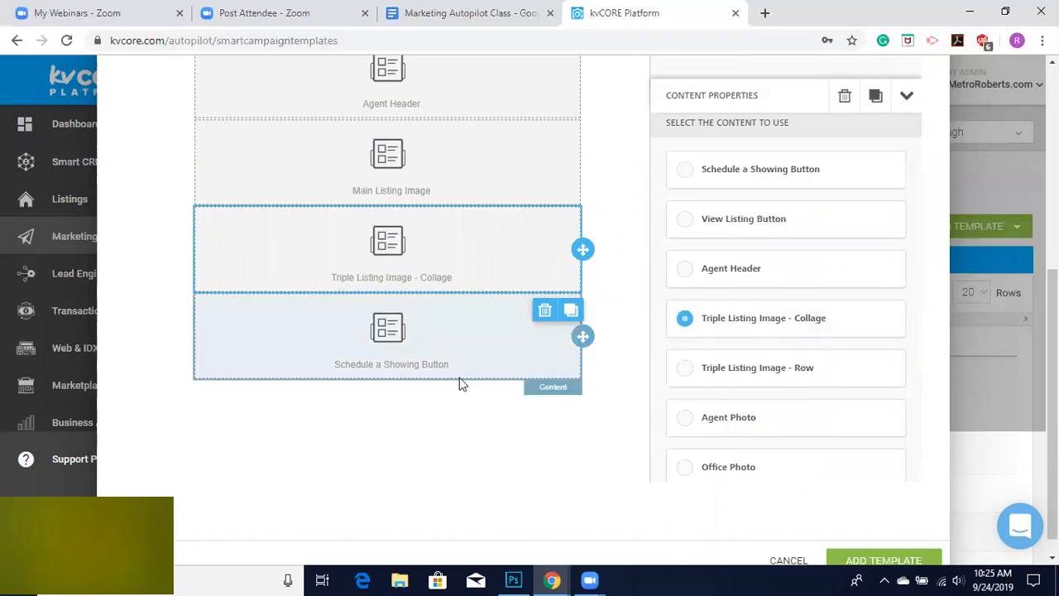
{"action": "scroll", "coordinate": [436, 326], "scroll_direction": "up", "scroll_amount": 2}
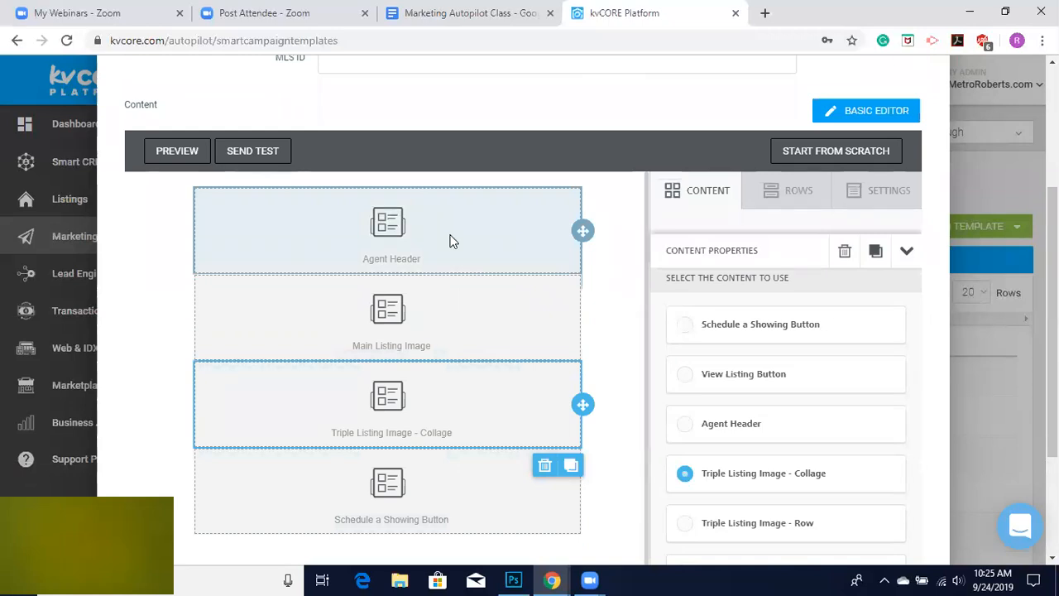
{"action": "scroll", "coordinate": [449, 241], "scroll_direction": "up", "scroll_amount": 1}
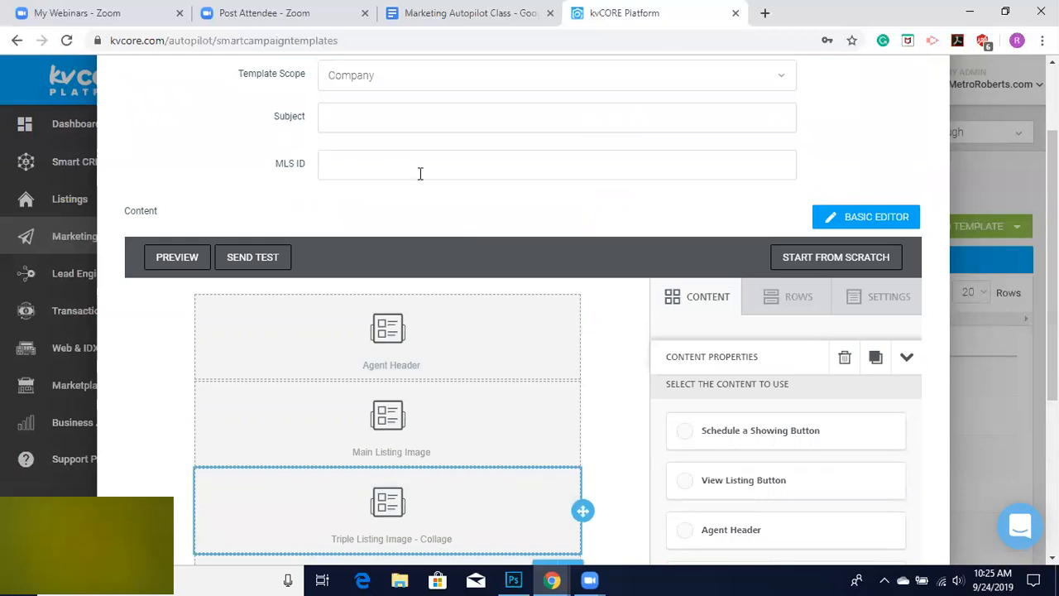
Add a text block above the Agent Header block reading "Hello {first_name}" using the First Name merge tag.
{"action": "scroll", "coordinate": [427, 422], "scroll_direction": "down", "scroll_amount": 1}
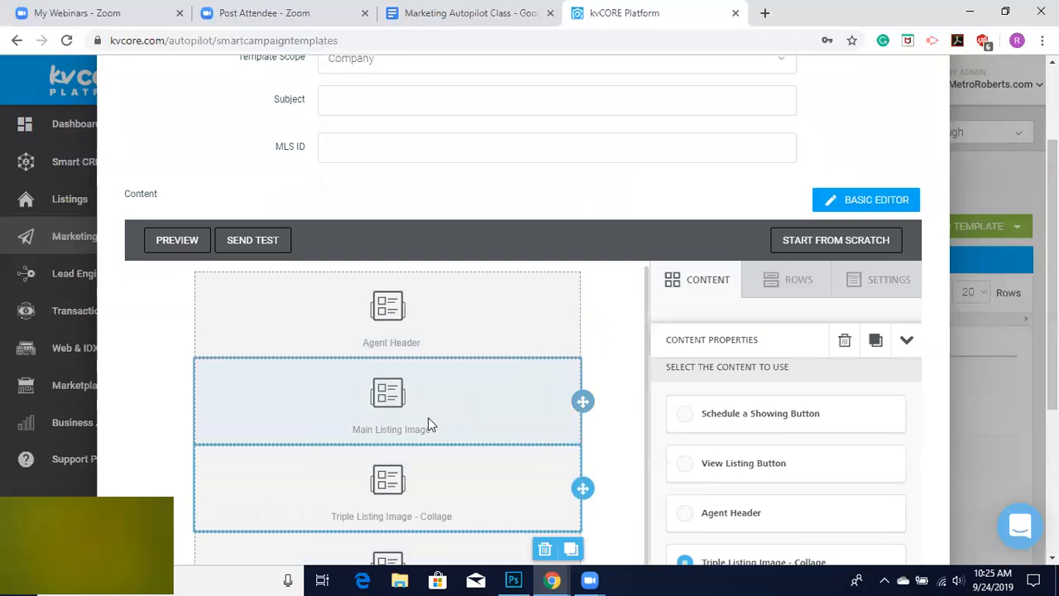
{"action": "scroll", "coordinate": [445, 525], "scroll_direction": "down", "scroll_amount": 1}
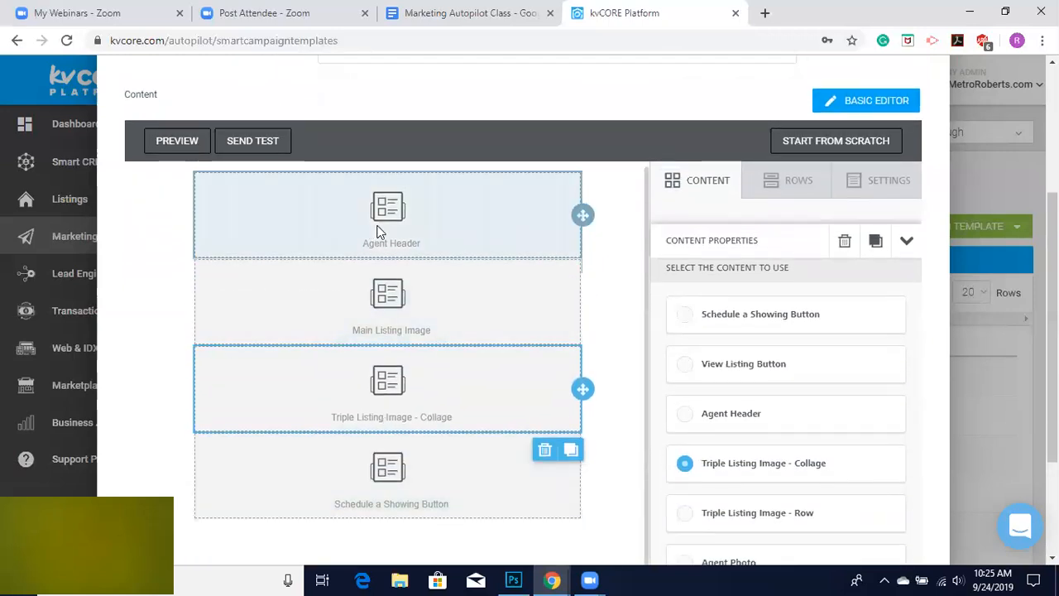
{"action": "scroll", "coordinate": [376, 232], "scroll_direction": "up", "scroll_amount": 3}
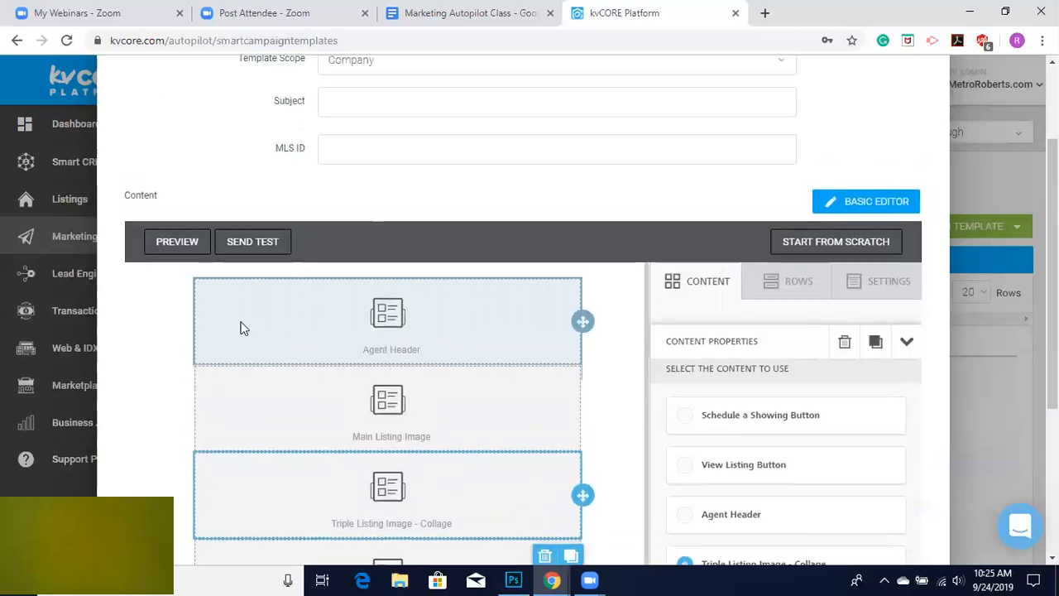
{"action": "left_click", "coordinate": [439, 329]}
{"action": "left_click", "coordinate": [680, 286]}
{"action": "left_click_drag", "start_coordinate": [697, 356], "coordinate": [349, 281]}
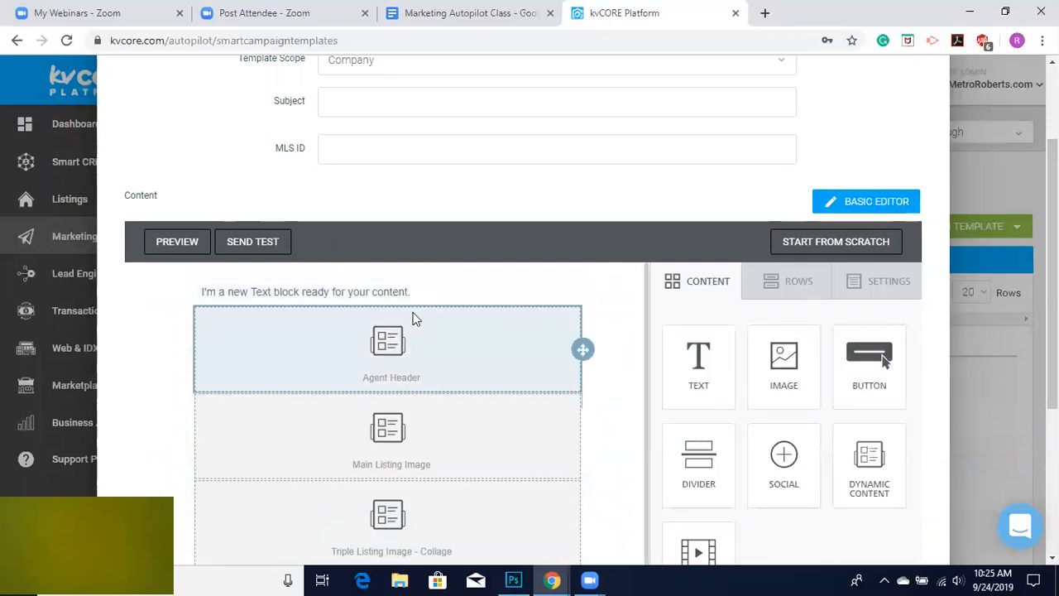
{"action": "left_click", "coordinate": [439, 292]}
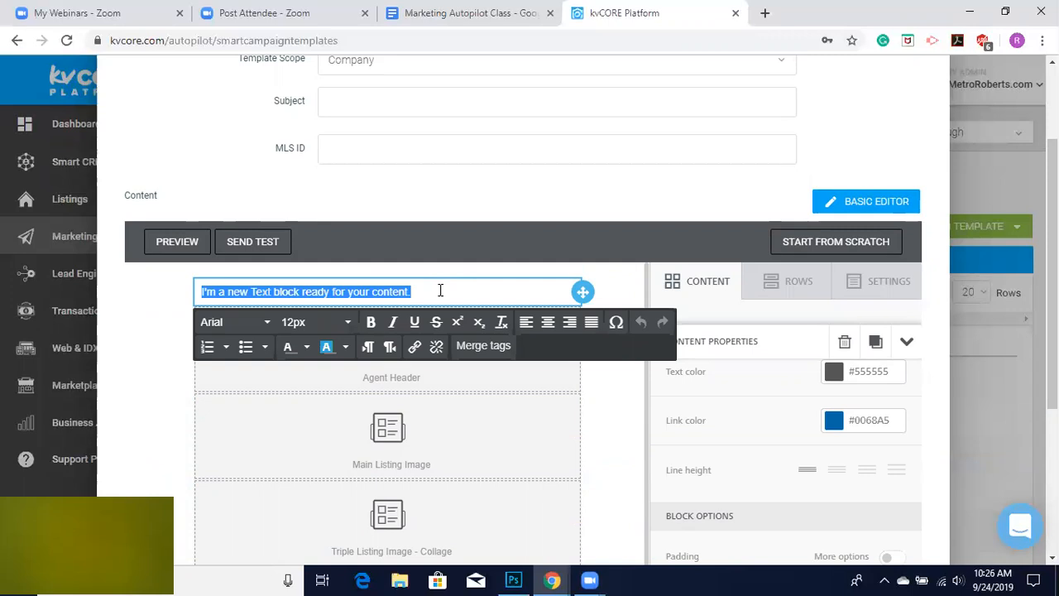
{"action": "type", "text": "el"}
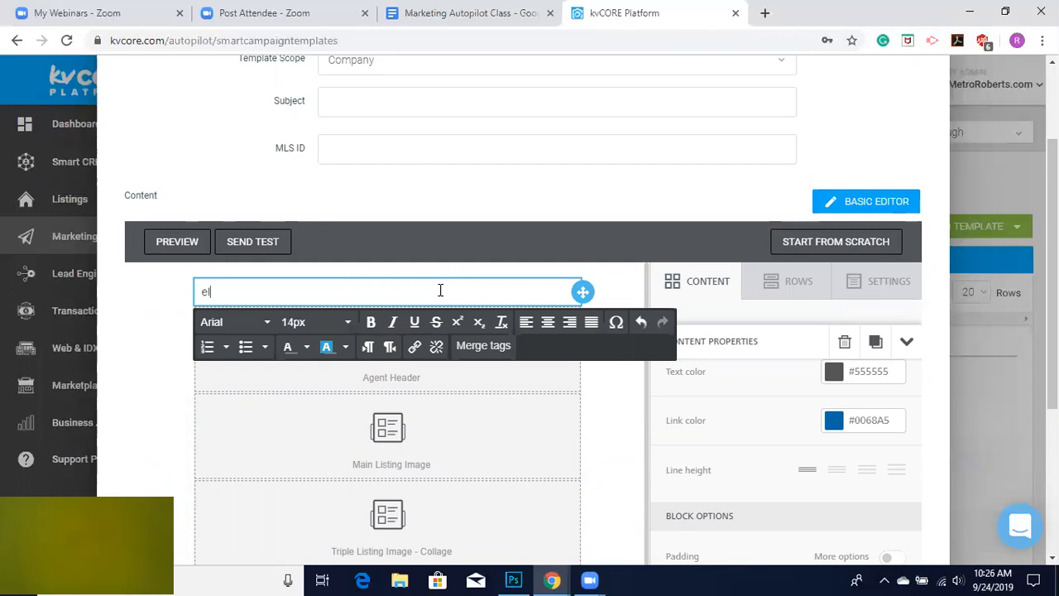
{"action": "key", "text": "BackSpace"}
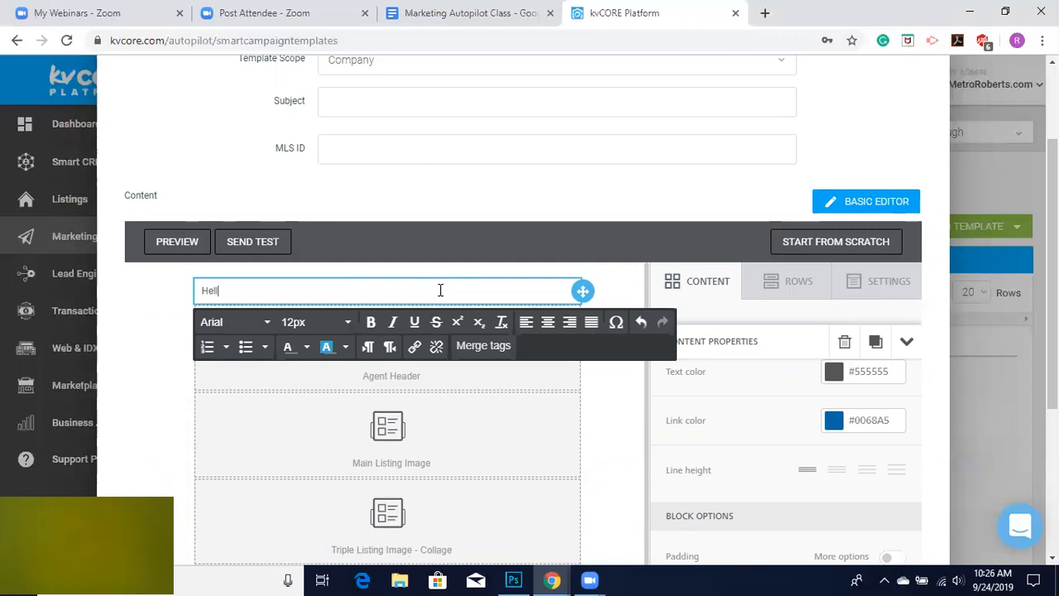
{"action": "left_click", "coordinate": [478, 342]}
{"action": "scroll", "coordinate": [508, 416], "scroll_direction": "up", "scroll_amount": 1}
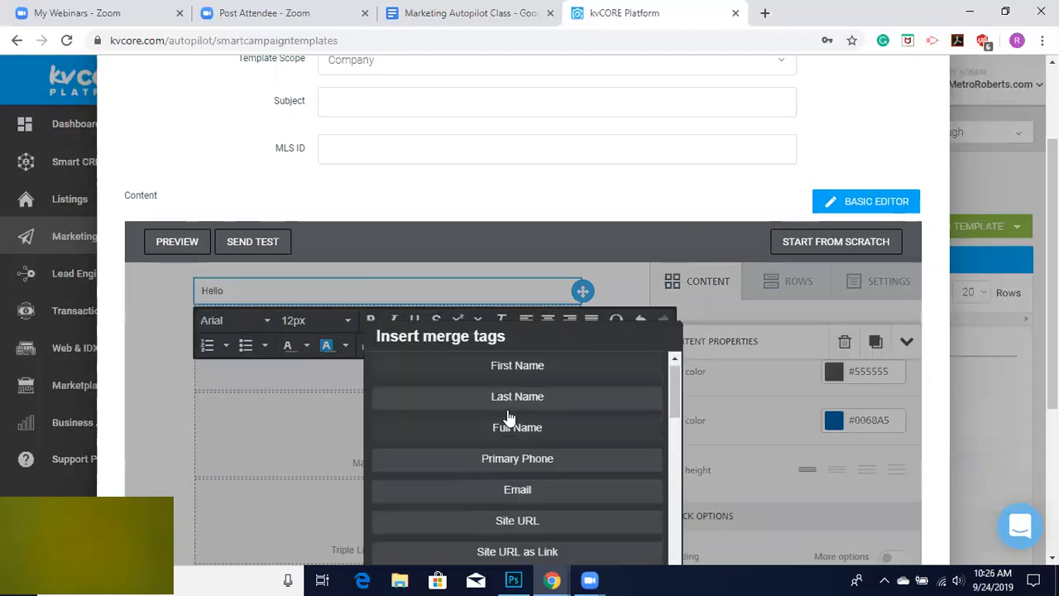
{"action": "left_click", "coordinate": [503, 368]}
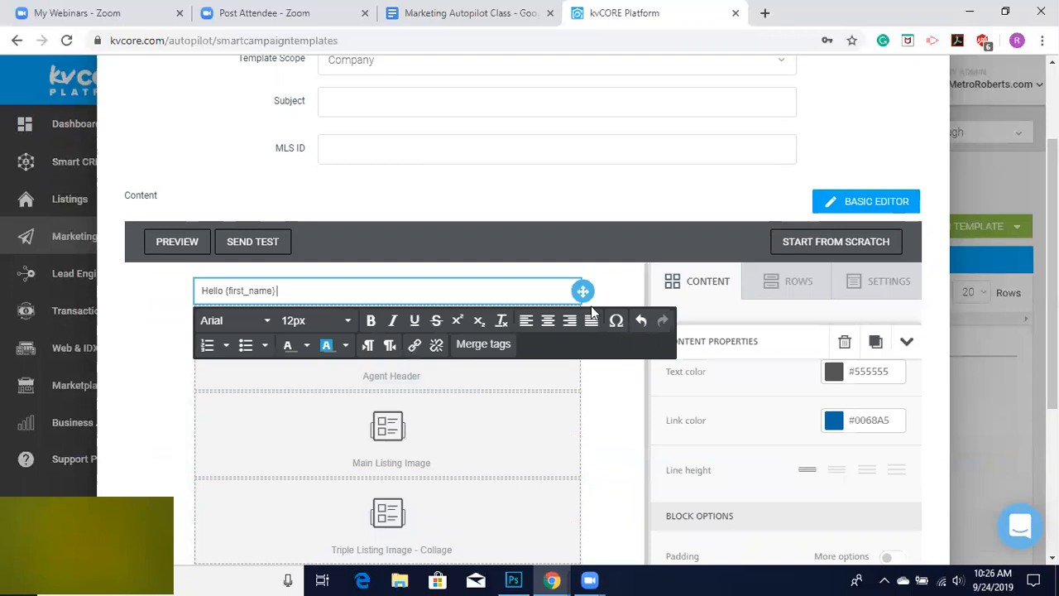
Add a second text block below the greeting and start it with "Check out this new listing in".
{"action": "left_click", "coordinate": [695, 281]}
{"action": "left_click_drag", "start_coordinate": [699, 360], "coordinate": [389, 311]}
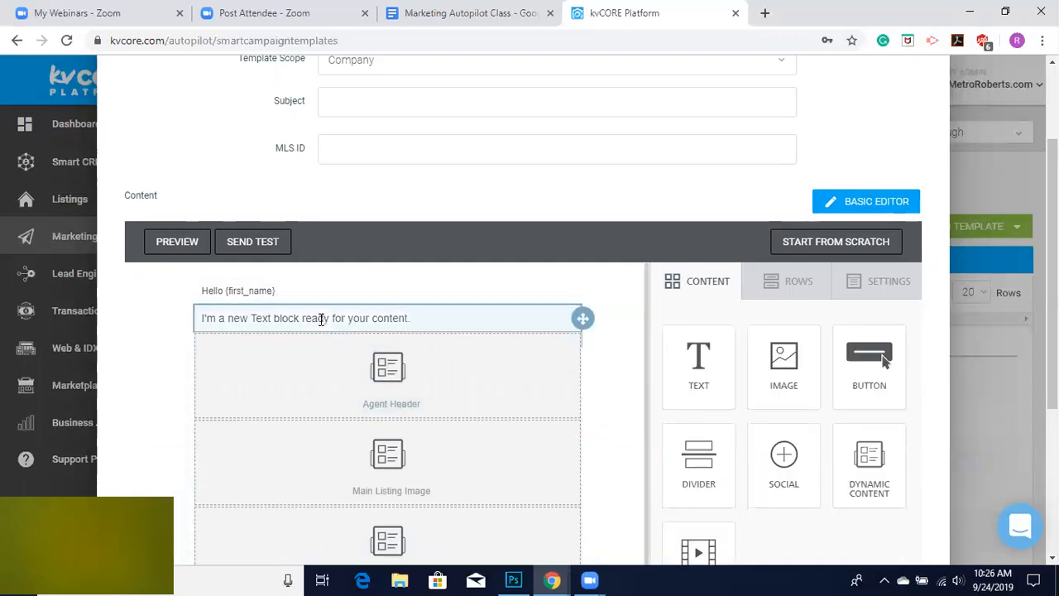
{"action": "left_click", "coordinate": [321, 319]}
{"action": "type", "text": "heck out this new listing in"}
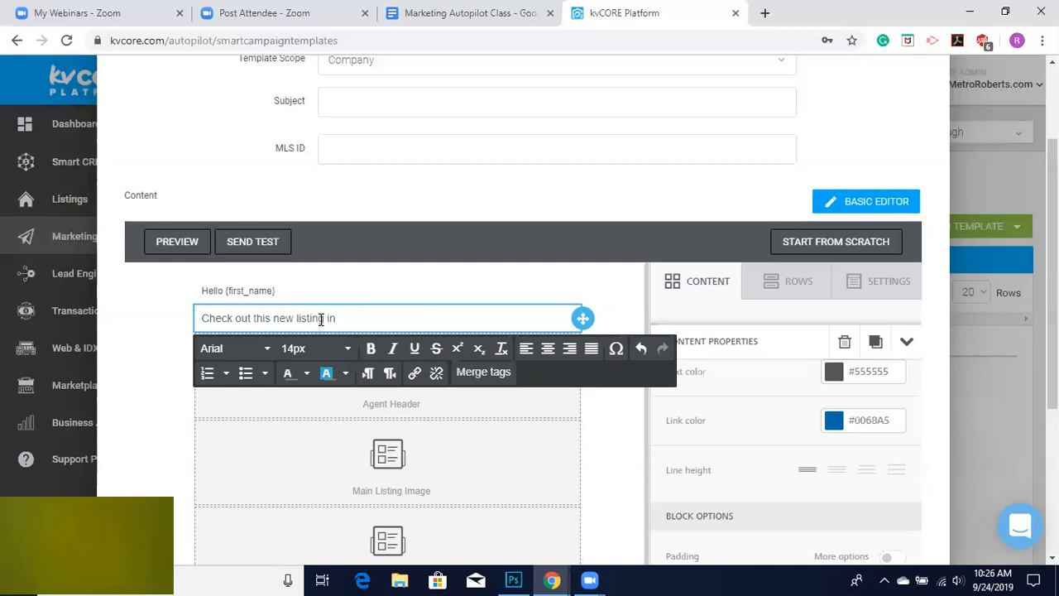
Insert the Location merge tag after the text, then select and delete it.
{"action": "left_click", "coordinate": [487, 372]}
{"action": "scroll", "coordinate": [505, 505], "scroll_direction": "down", "scroll_amount": 1}
{"action": "scroll", "coordinate": [507, 511], "scroll_direction": "down", "scroll_amount": 3}
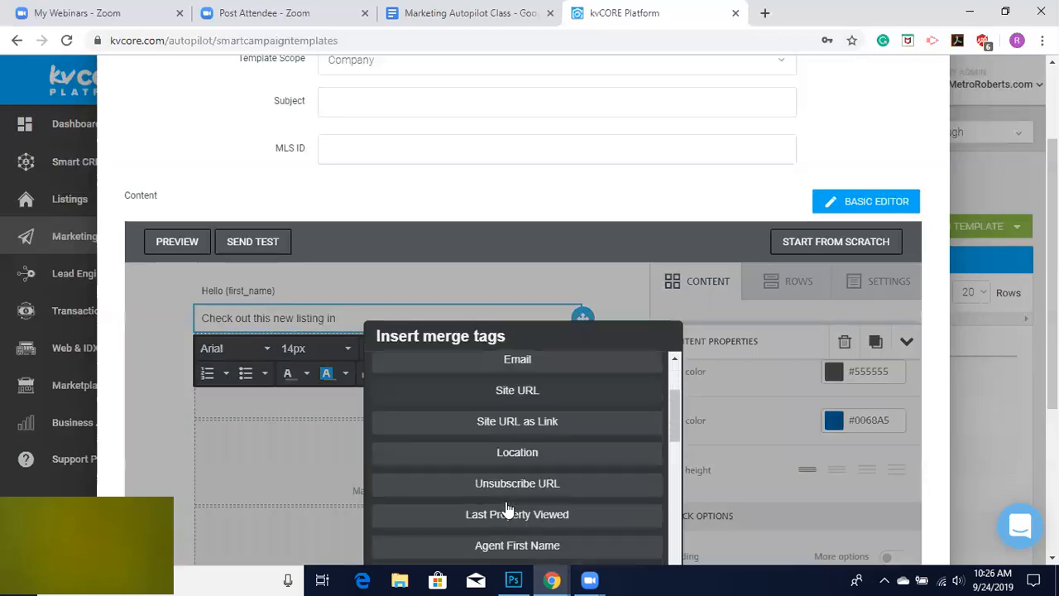
{"action": "left_click", "coordinate": [517, 401]}
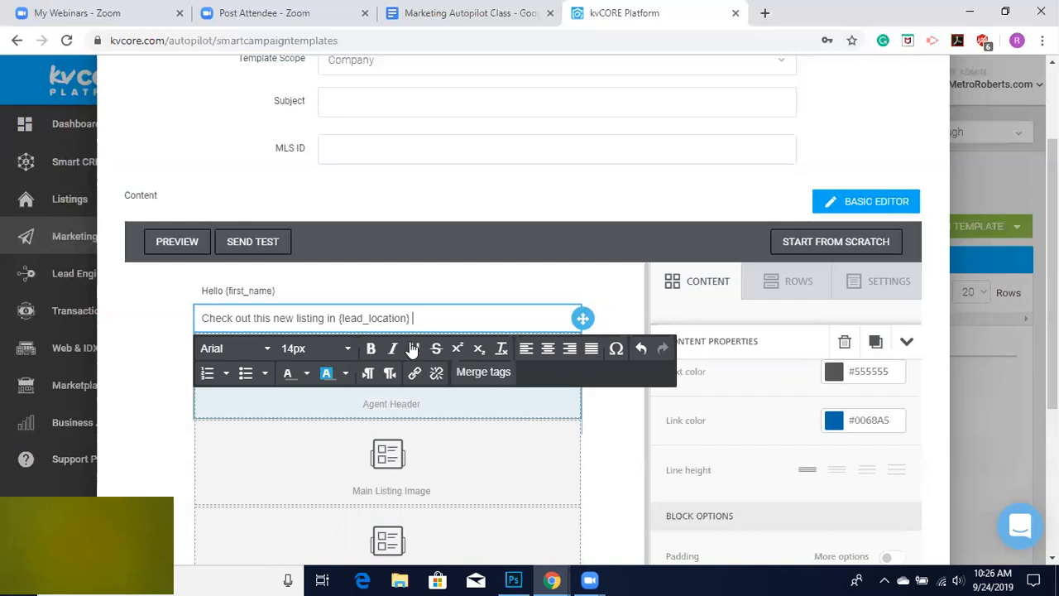
{"action": "left_click_drag", "start_coordinate": [418, 318], "coordinate": [336, 316]}
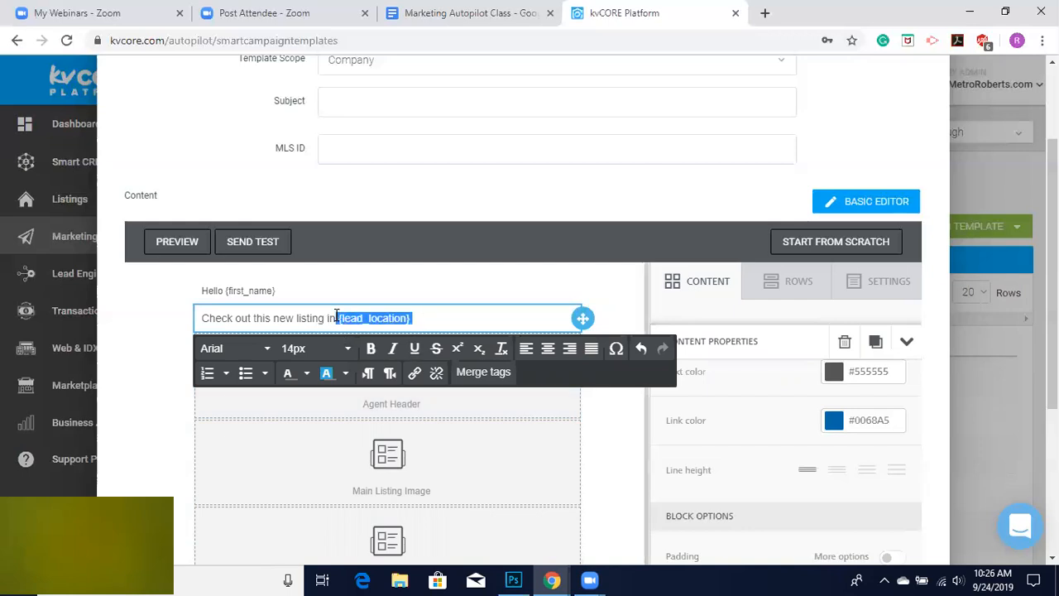
{"action": "key", "text": "BackSpace"}
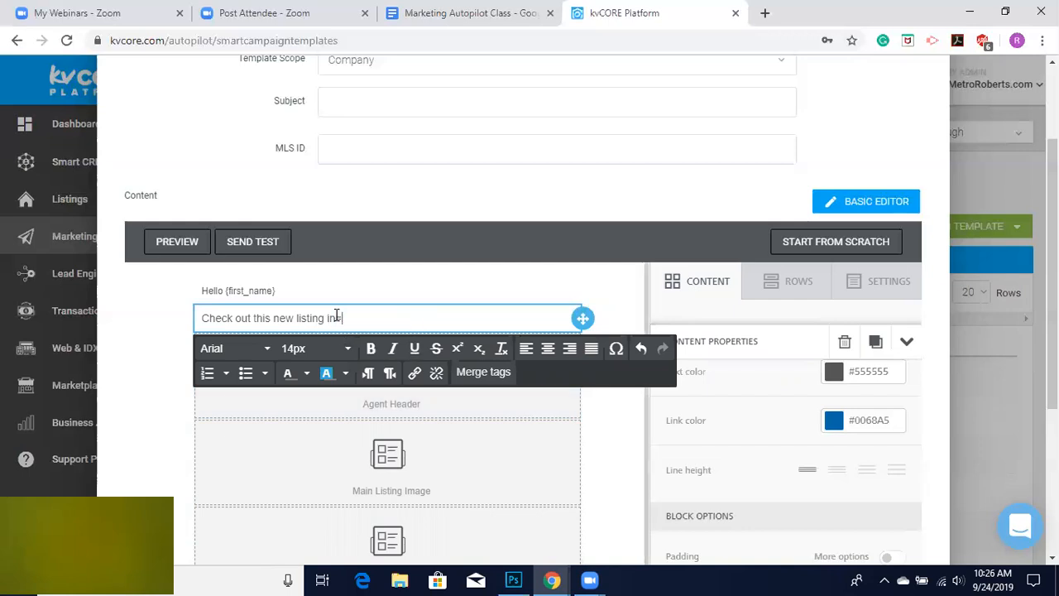
Insert the Street Address merge tag, change "in" to "at", and continue with "that is going for".
{"action": "left_click", "coordinate": [483, 372]}
{"action": "scroll", "coordinate": [527, 459], "scroll_direction": "down", "scroll_amount": 6}
{"action": "scroll", "coordinate": [527, 459], "scroll_direction": "down", "scroll_amount": 5}
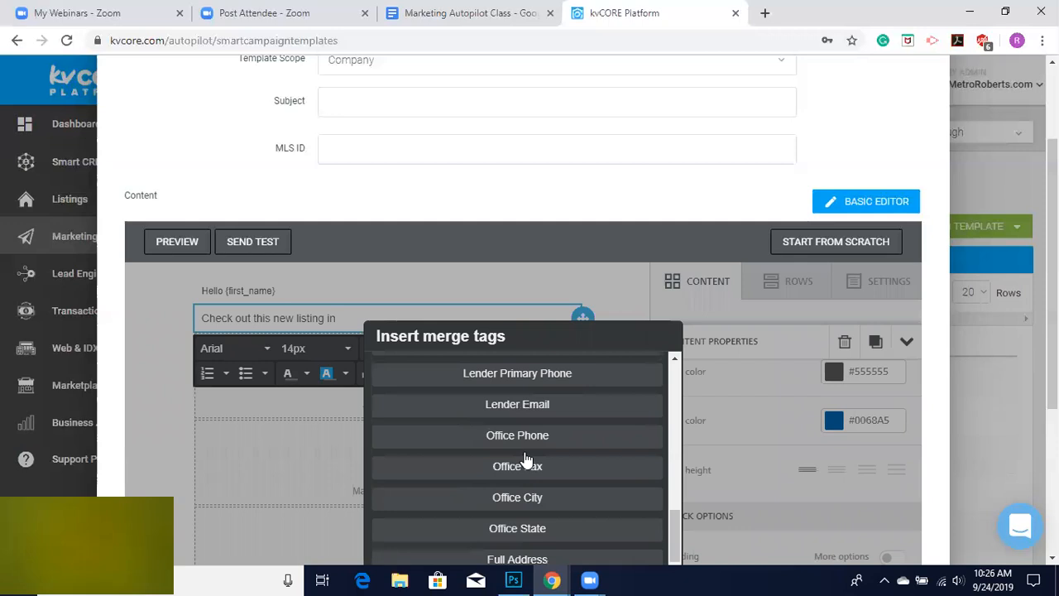
{"action": "scroll", "coordinate": [526, 460], "scroll_direction": "down", "scroll_amount": 3}
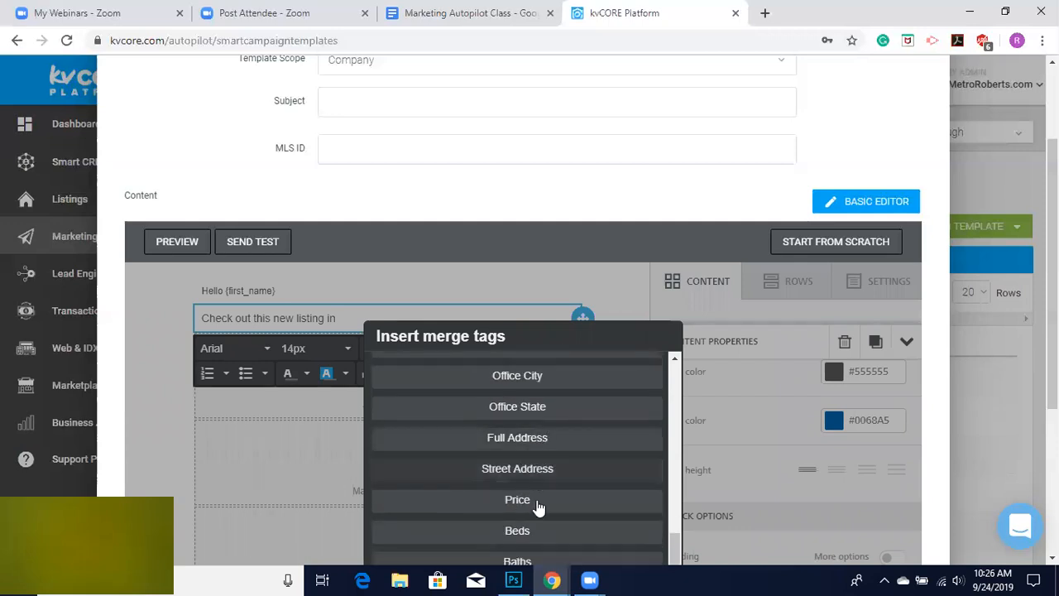
{"action": "scroll", "coordinate": [549, 528], "scroll_direction": "down", "scroll_amount": 2}
{"action": "scroll", "coordinate": [548, 528], "scroll_direction": "up", "scroll_amount": 3}
{"action": "scroll", "coordinate": [542, 431], "scroll_direction": "down", "scroll_amount": 3}
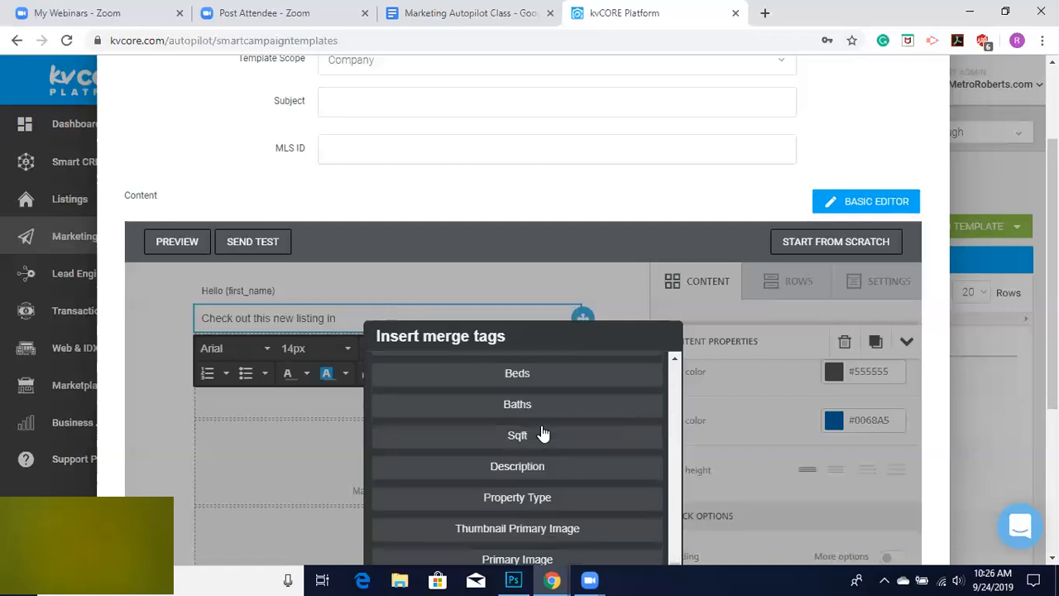
{"action": "scroll", "coordinate": [535, 447], "scroll_direction": "up", "scroll_amount": 2}
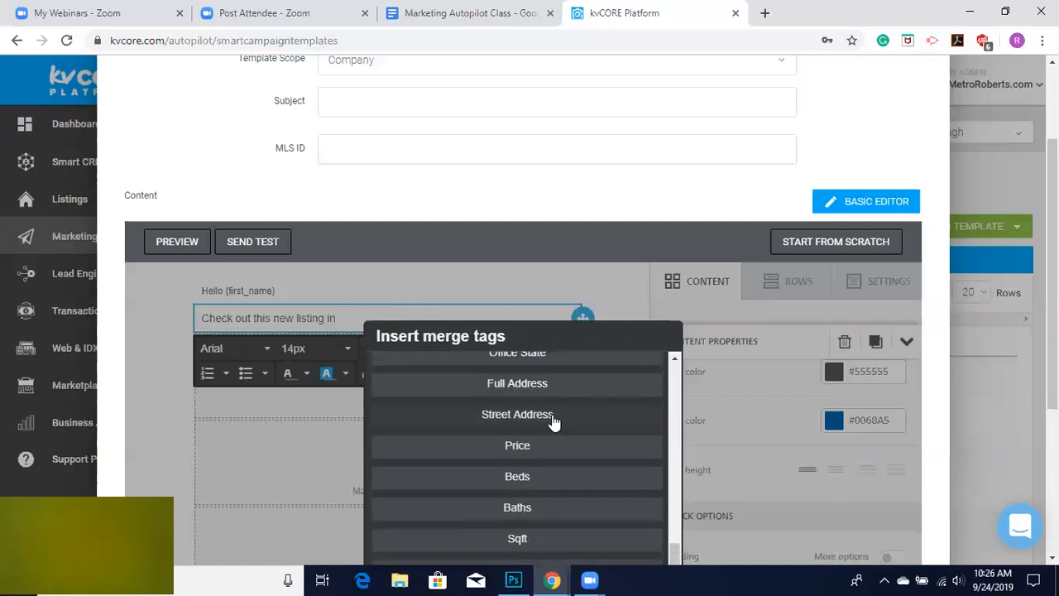
{"action": "left_click", "coordinate": [568, 415]}
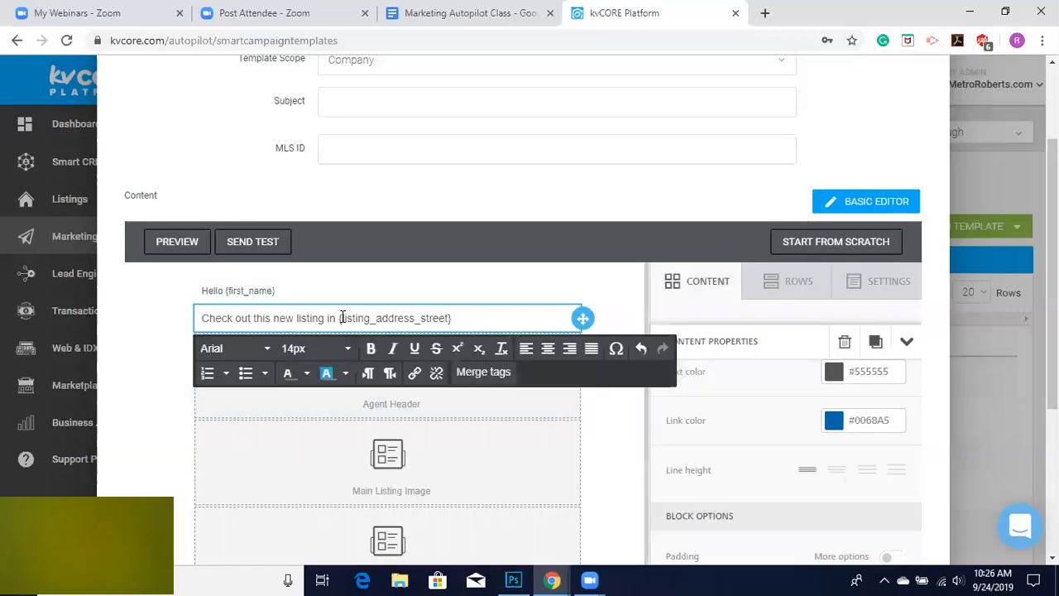
{"action": "double_click", "coordinate": [330, 318]}
{"action": "type", "text": "at"}
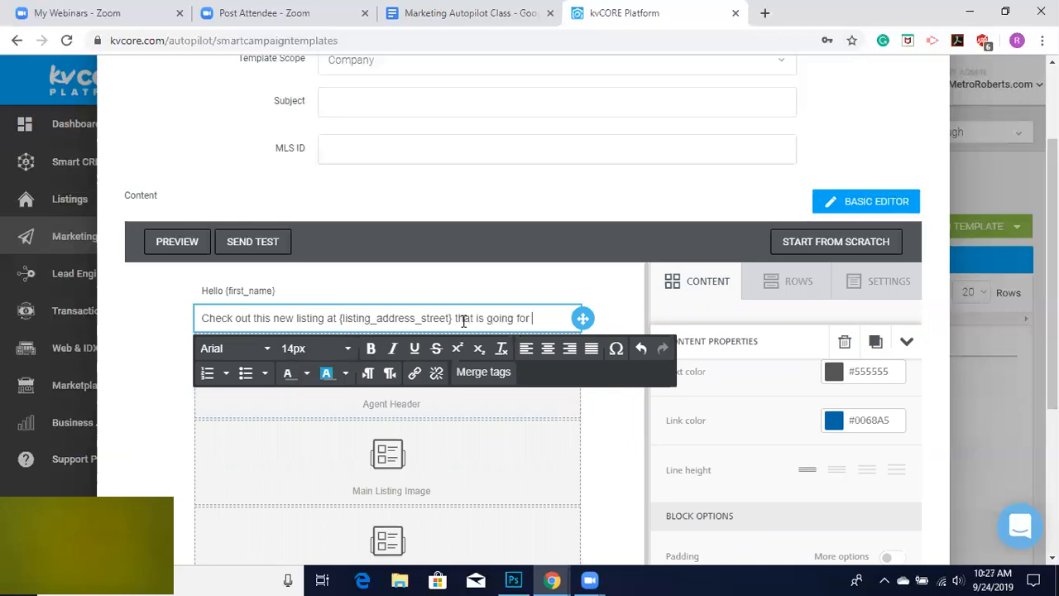
Insert the Price merge tag, add "! It has", then the Beds merge tag followed by "and".
{"action": "left_click", "coordinate": [478, 371]}
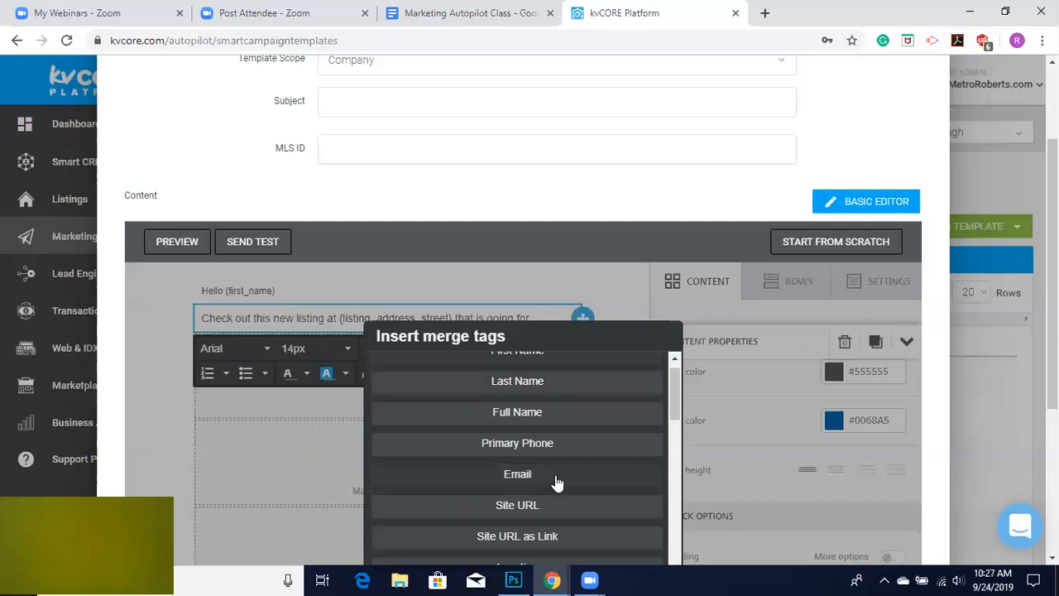
{"action": "scroll", "coordinate": [559, 454], "scroll_direction": "up", "scroll_amount": 1}
{"action": "scroll", "coordinate": [558, 451], "scroll_direction": "down", "scroll_amount": 8}
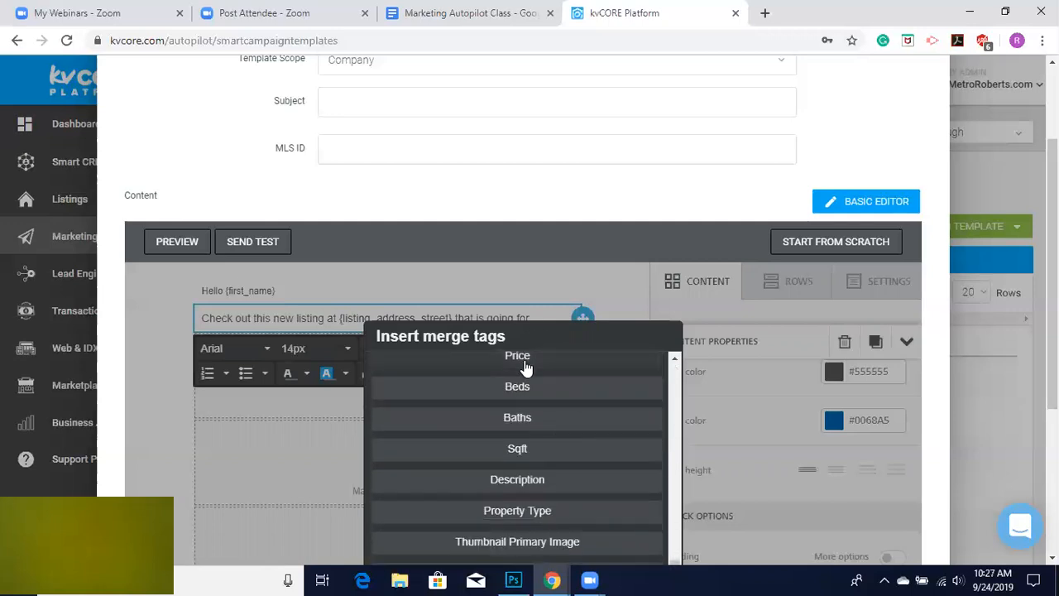
{"action": "left_click", "coordinate": [526, 366]}
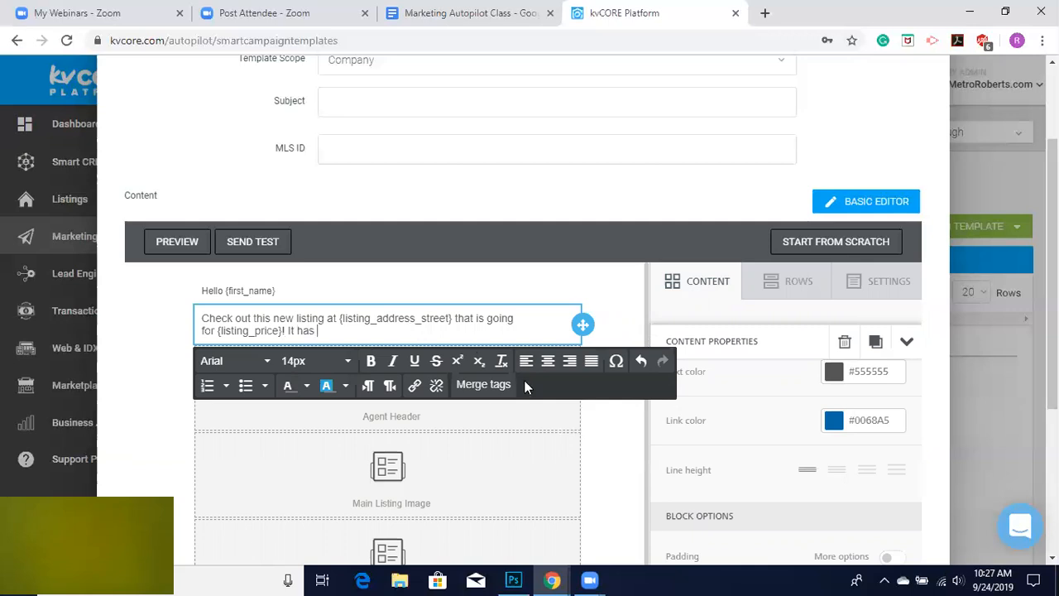
{"action": "left_click", "coordinate": [484, 385]}
{"action": "scroll", "coordinate": [509, 503], "scroll_direction": "down", "scroll_amount": 1}
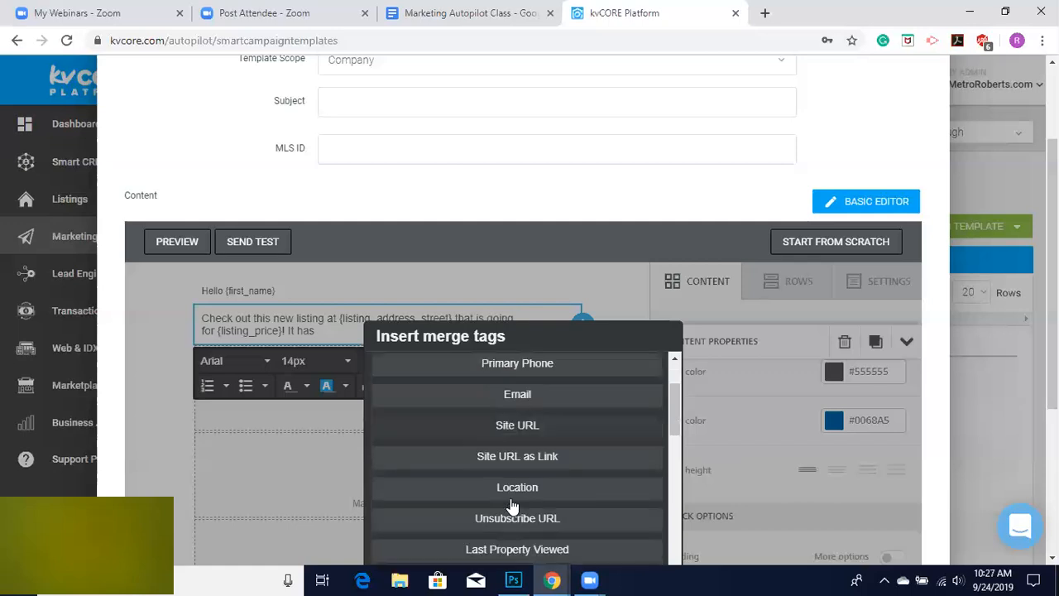
{"action": "scroll", "coordinate": [511, 504], "scroll_direction": "down", "scroll_amount": 10}
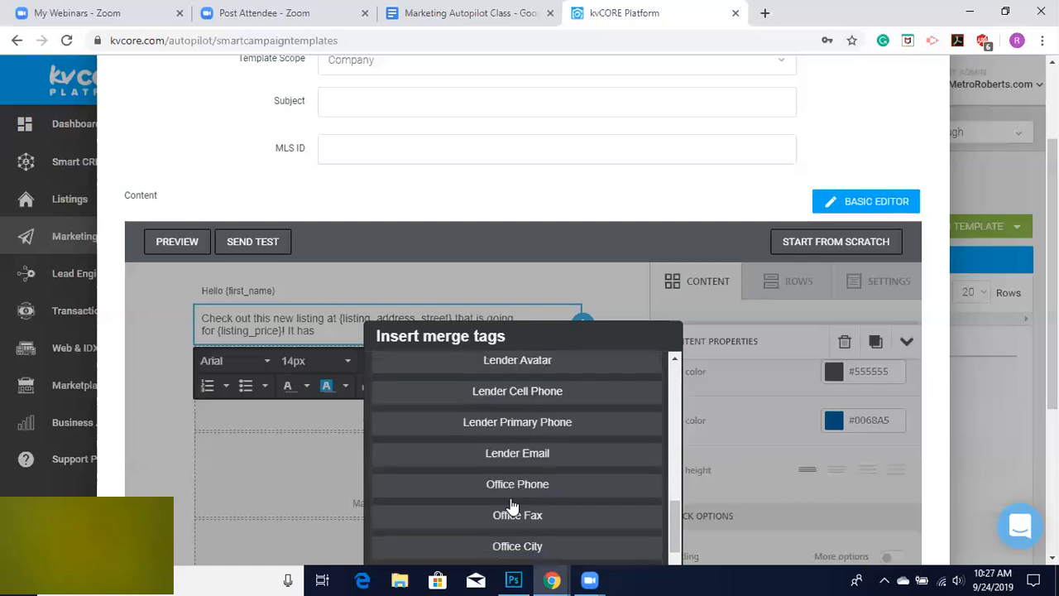
{"action": "scroll", "coordinate": [511, 505], "scroll_direction": "down", "scroll_amount": 4}
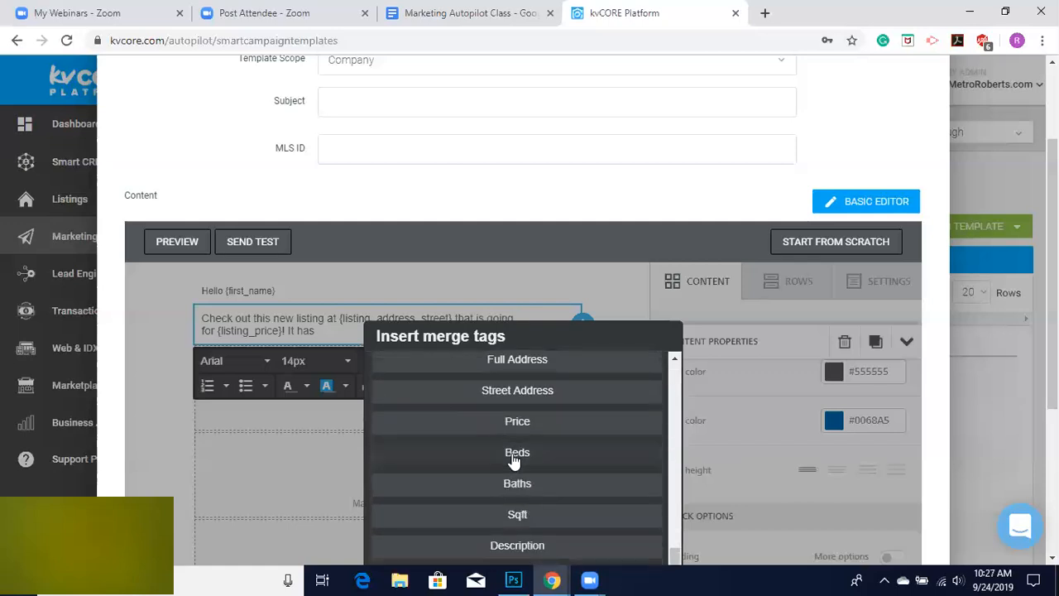
{"action": "left_click", "coordinate": [516, 453]}
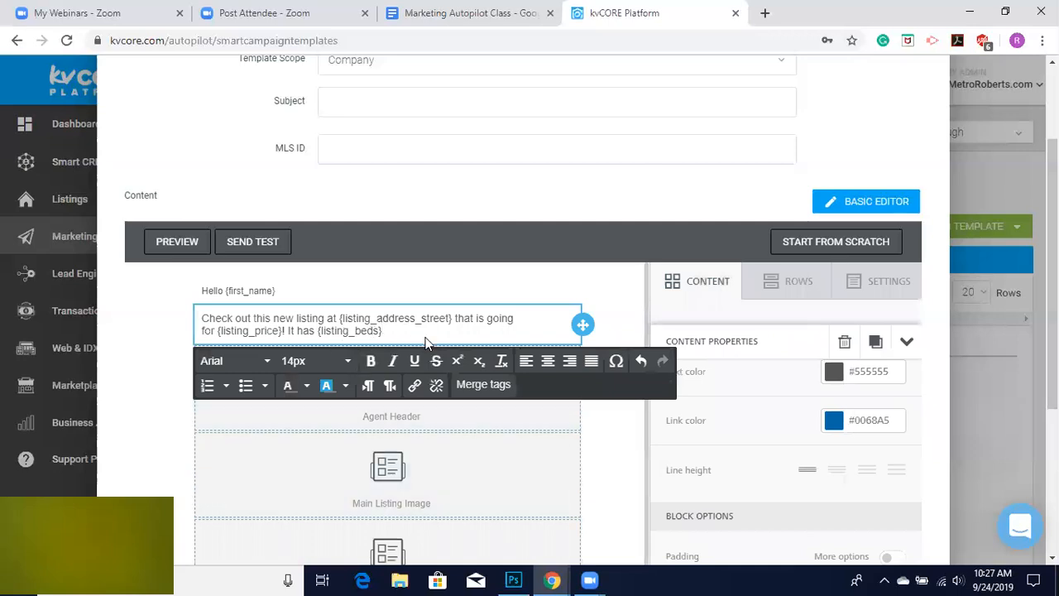
{"action": "type", "text": "and"}
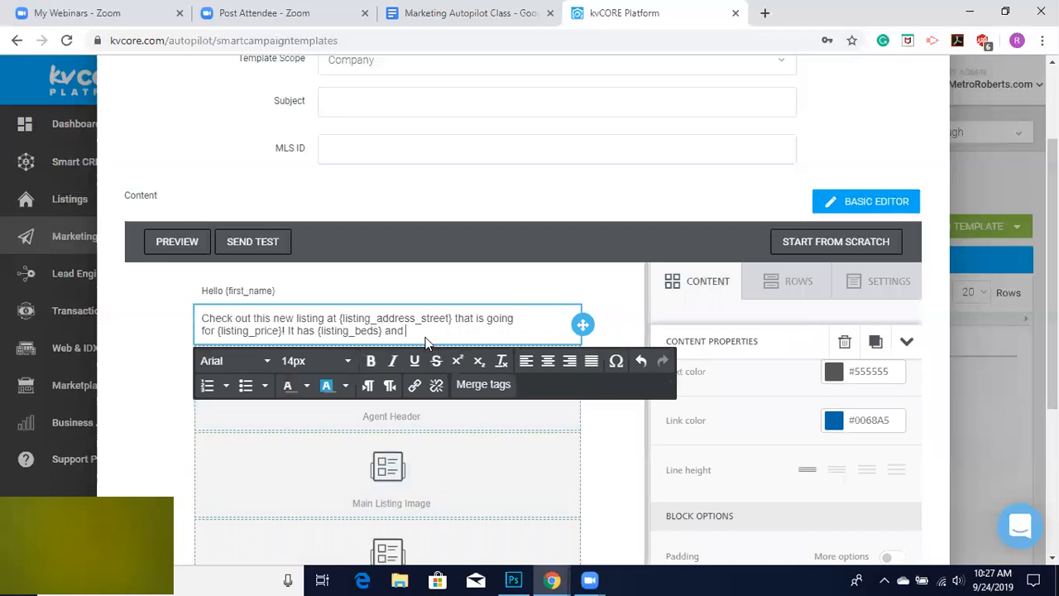
Insert the Baths merge tag to end the listing sentence with an exclamation mark.
{"action": "left_click", "coordinate": [487, 384]}
{"action": "scroll", "coordinate": [559, 492], "scroll_direction": "down", "scroll_amount": 5}
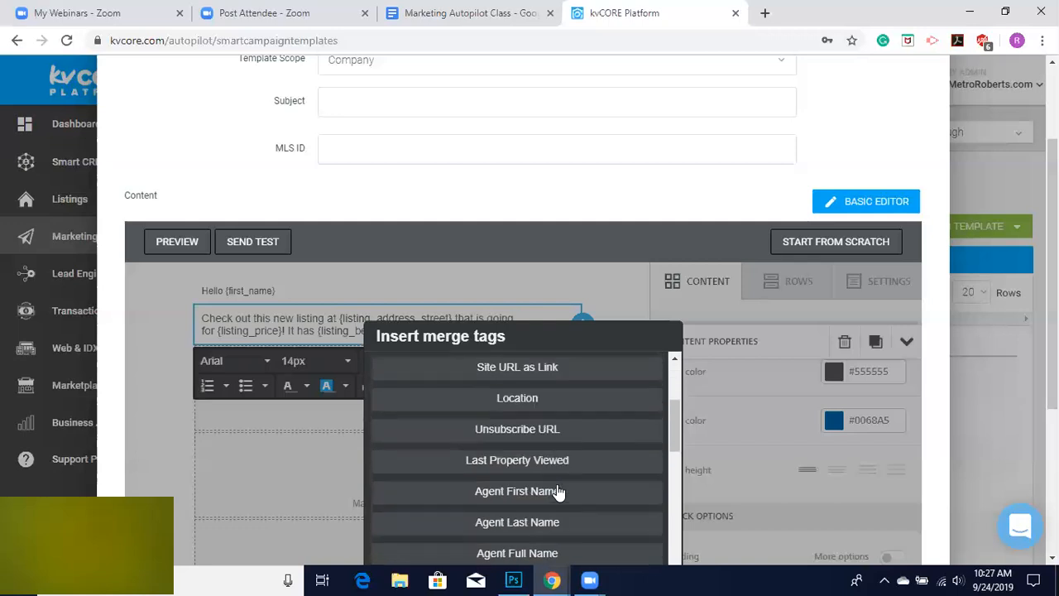
{"action": "scroll", "coordinate": [558, 492], "scroll_direction": "down", "scroll_amount": 6}
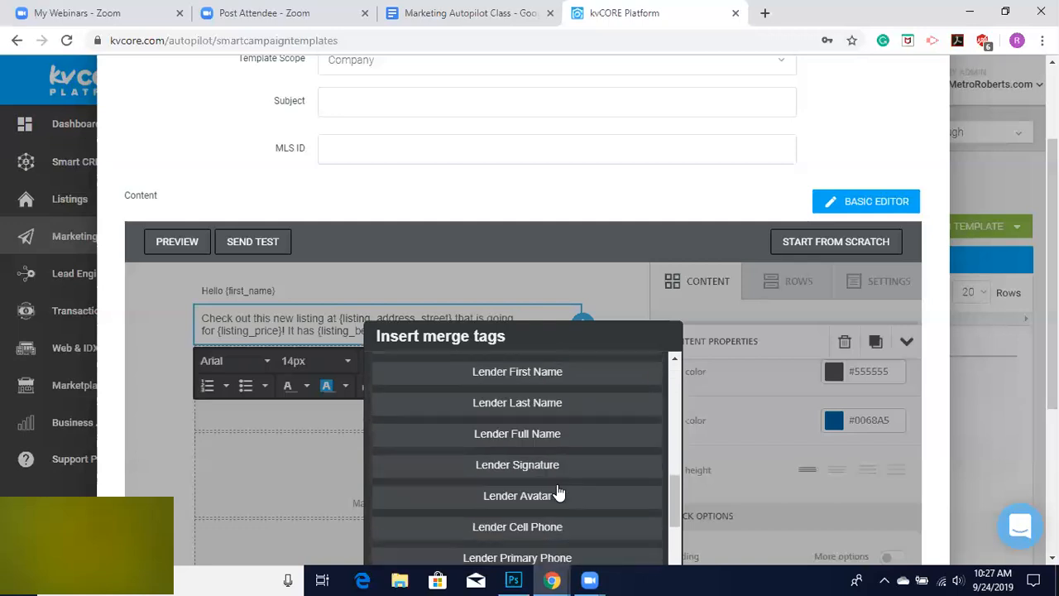
{"action": "scroll", "coordinate": [558, 492], "scroll_direction": "down", "scroll_amount": 2}
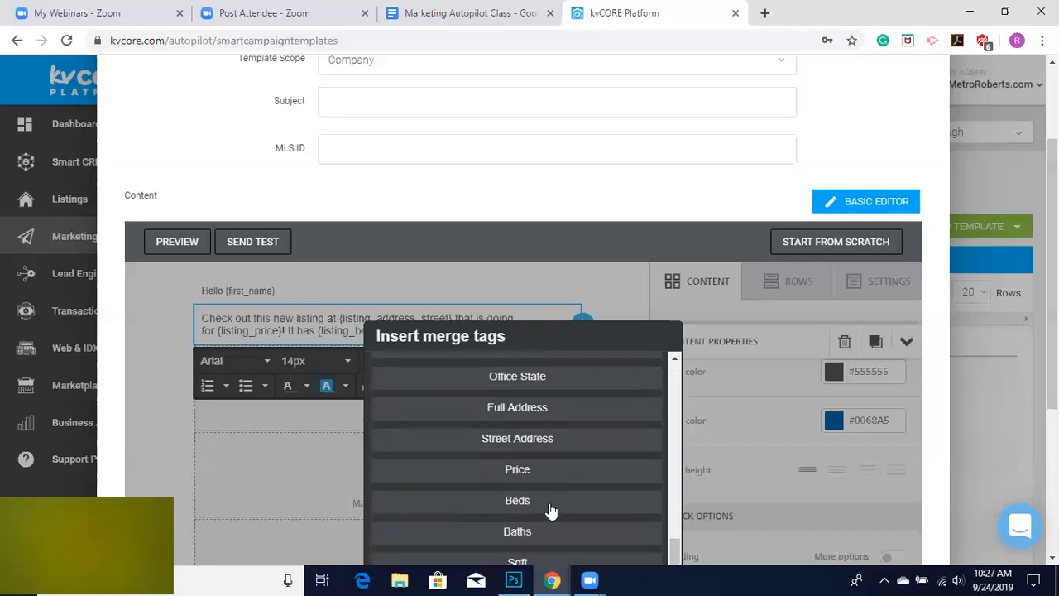
{"action": "left_click", "coordinate": [548, 536]}
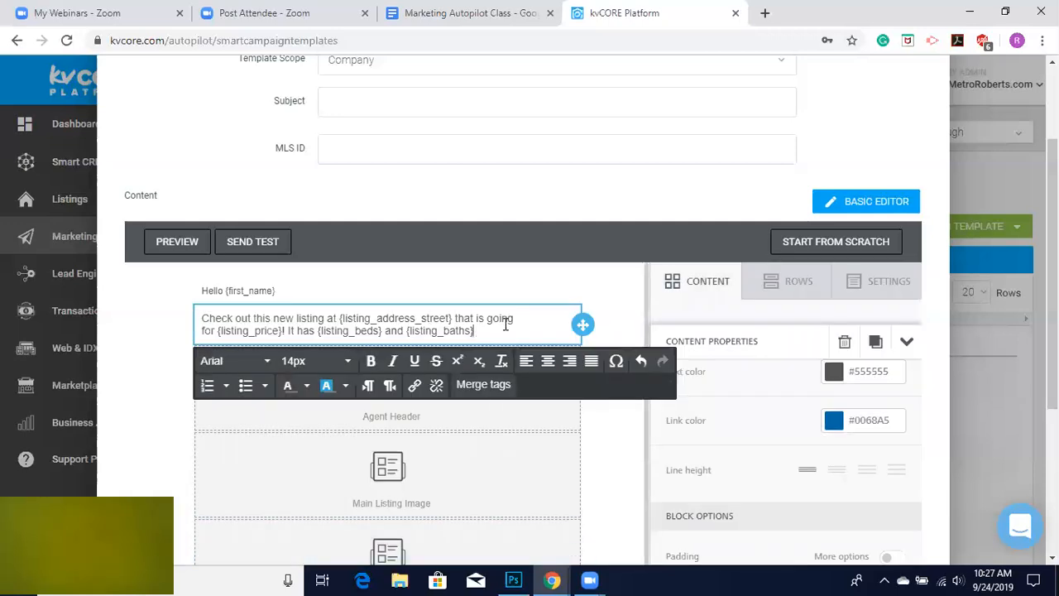
{"action": "left_click", "coordinate": [694, 291]}
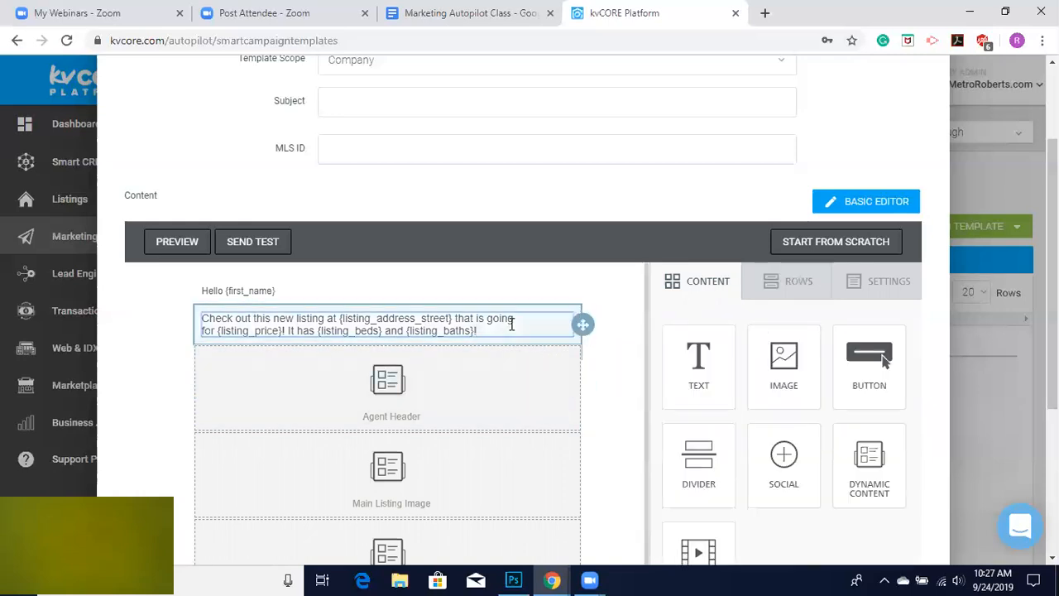
Finish the listing paragraph with the sentence "Click below to schedule a showing!".
{"action": "type", "text": "C"}
{"action": "type", "text": "Click below to sched"}
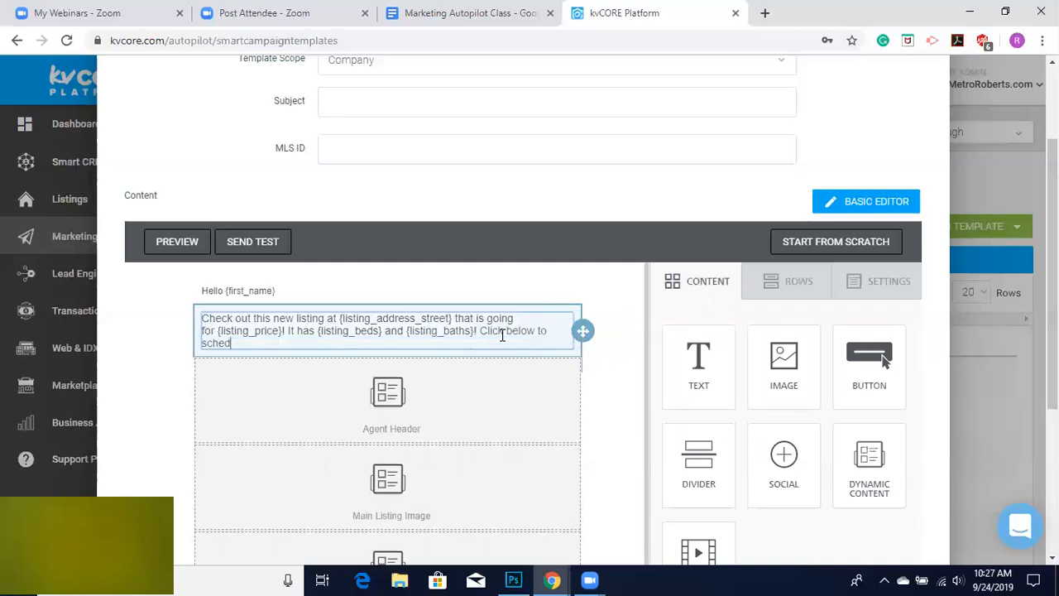
{"action": "type", "text": "ule a showing!"}
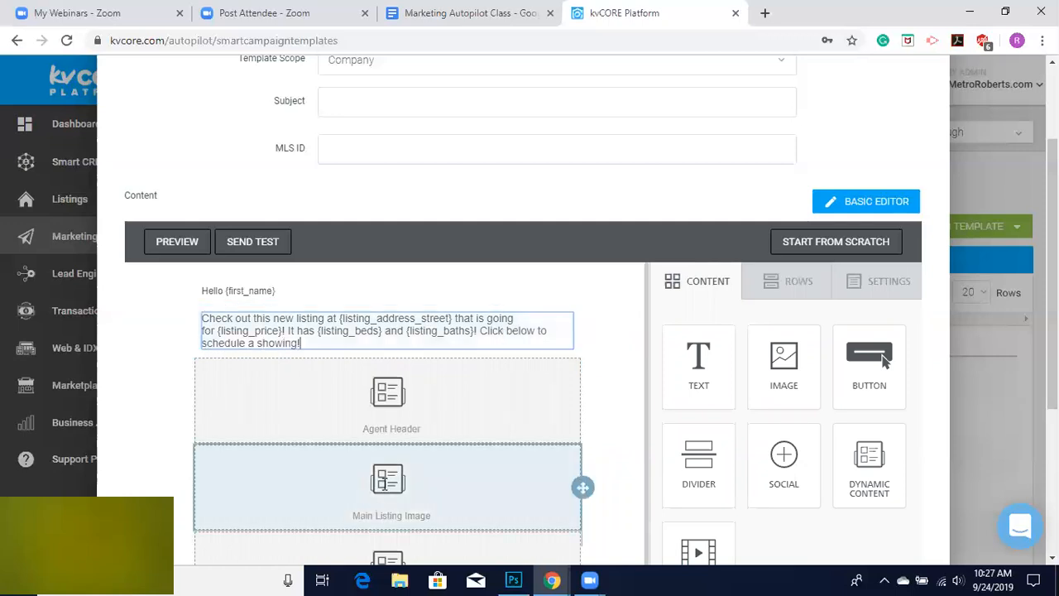
Add a new text block below the paragraph and replace its placeholder text with the Listing Description merge tag.
{"action": "scroll", "coordinate": [385, 488], "scroll_direction": "down", "scroll_amount": 5}
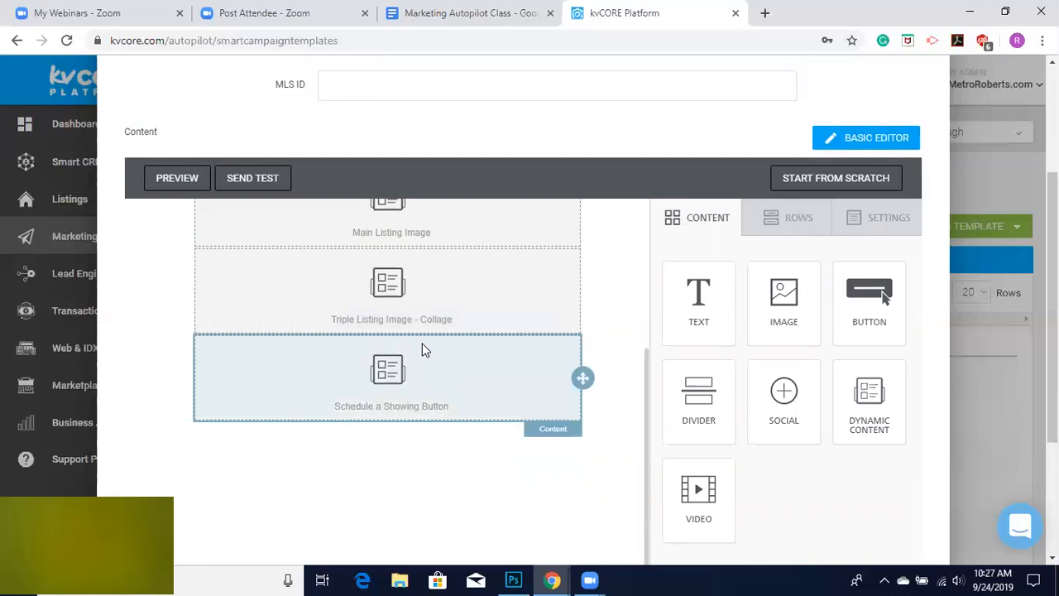
{"action": "scroll", "coordinate": [423, 347], "scroll_direction": "up", "scroll_amount": 5}
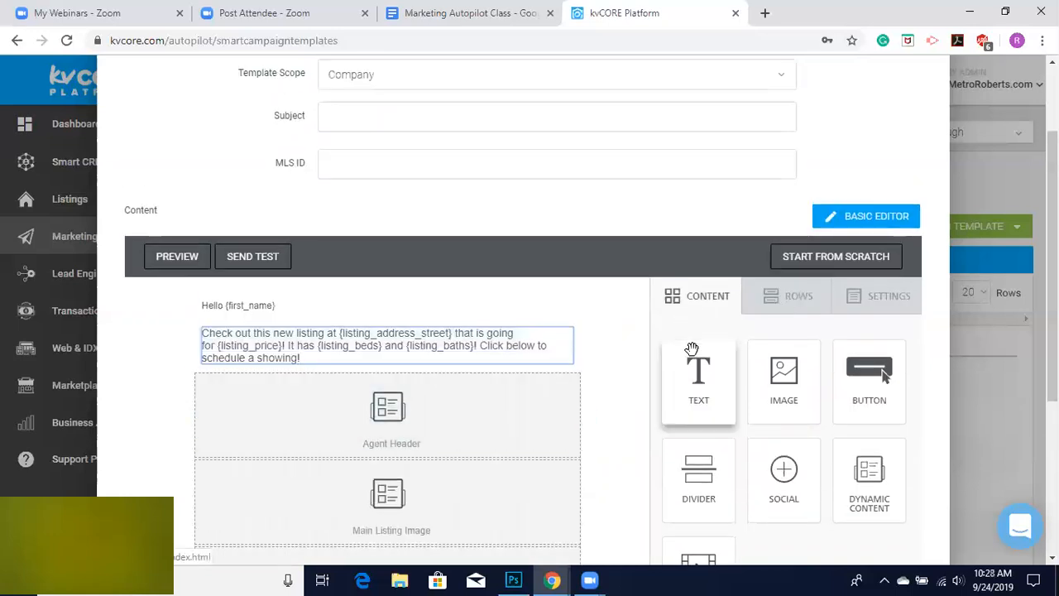
{"action": "left_click_drag", "start_coordinate": [700, 368], "coordinate": [377, 372]}
{"action": "left_click", "coordinate": [429, 386]}
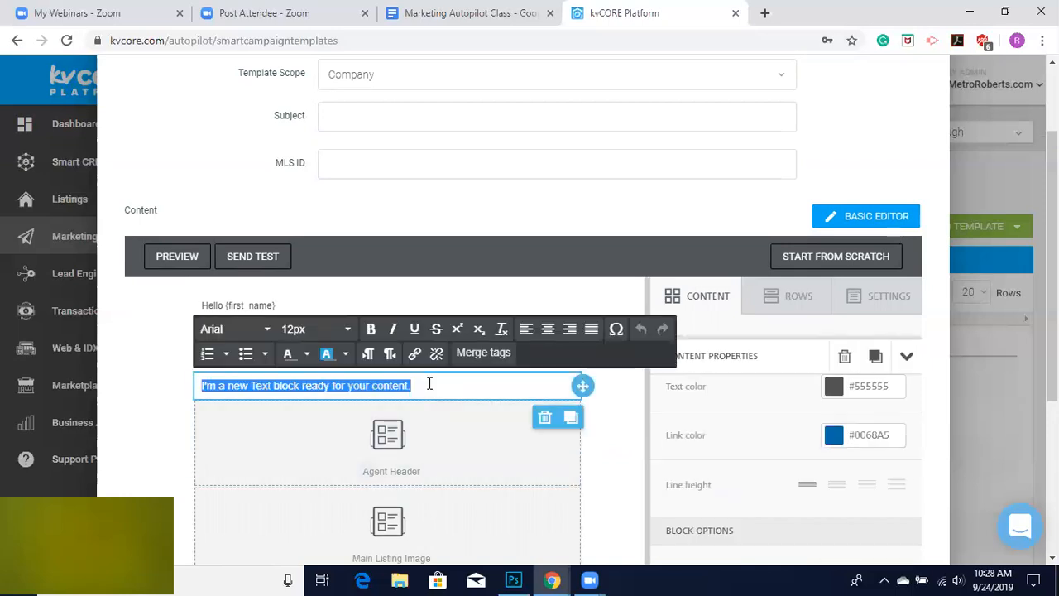
{"action": "left_click", "coordinate": [468, 356]}
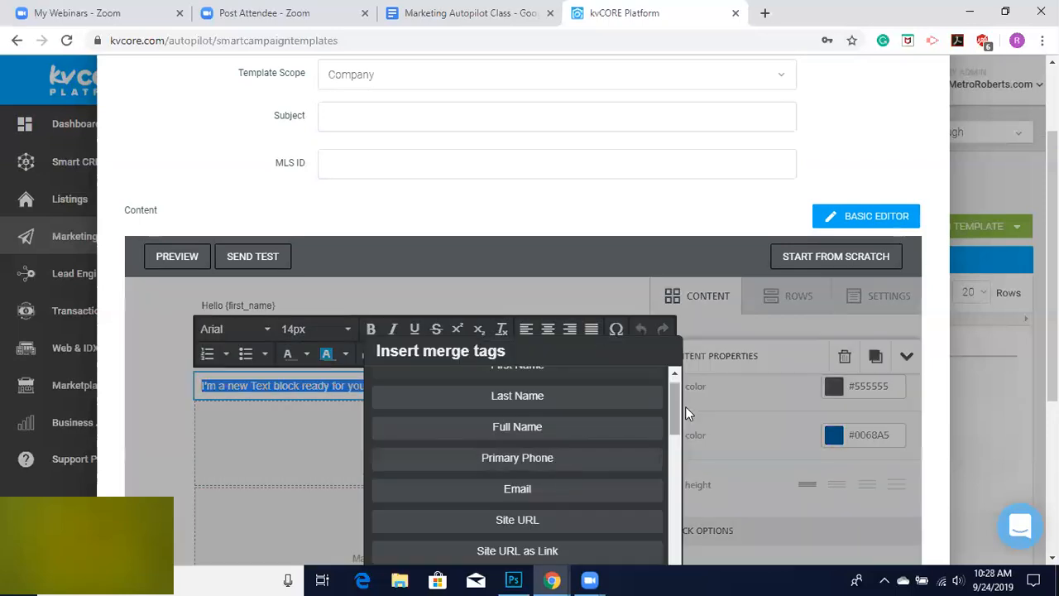
{"action": "left_click_drag", "start_coordinate": [674, 403], "coordinate": [680, 580]}
{"action": "left_click", "coordinate": [494, 496]}
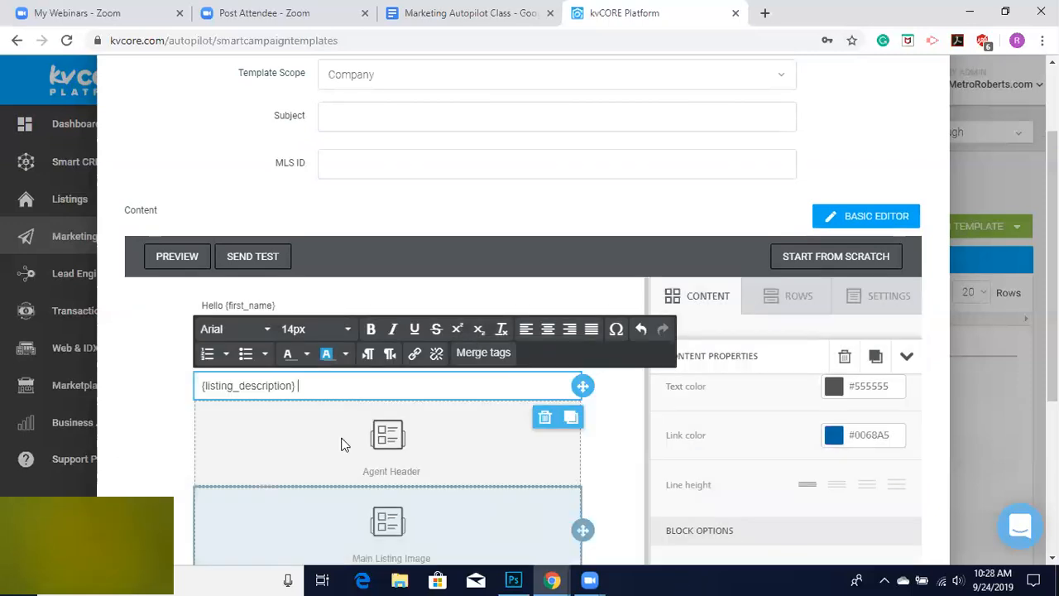
{"action": "left_click", "coordinate": [163, 401]}
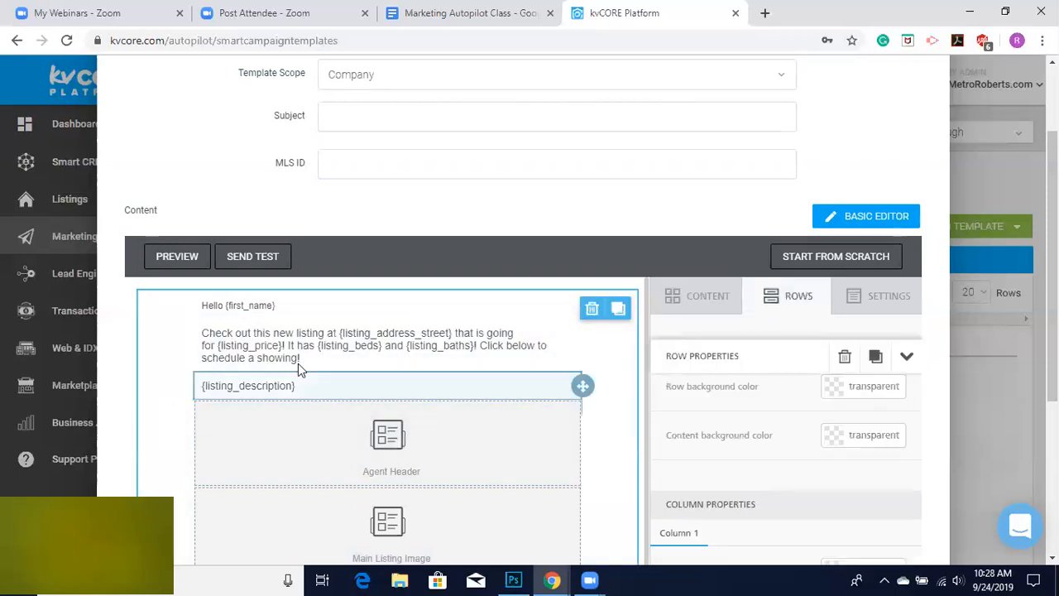
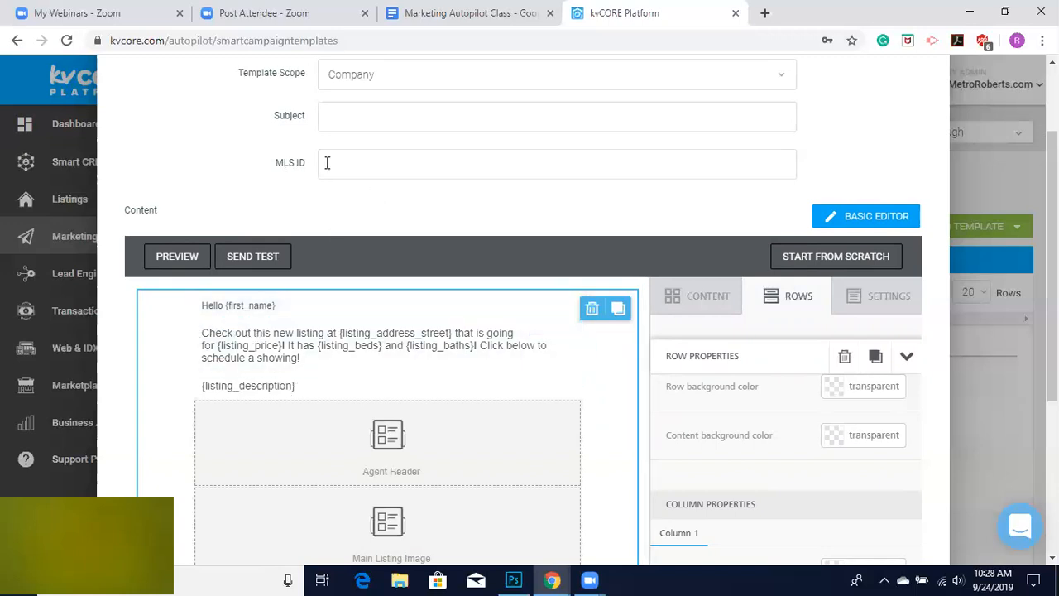
Move the Agent Header block to the top of the email, above the greeting line.
{"action": "scroll", "coordinate": [256, 350], "scroll_direction": "down", "scroll_amount": 3}
{"action": "scroll", "coordinate": [257, 355], "scroll_direction": "up", "scroll_amount": 1}
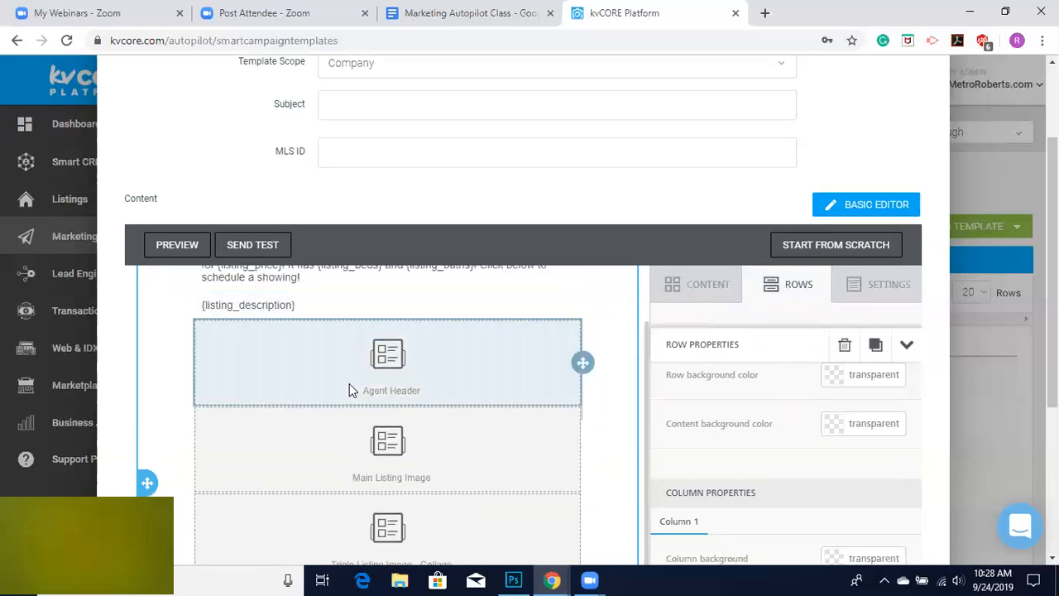
{"action": "scroll", "coordinate": [349, 383], "scroll_direction": "down", "scroll_amount": 1}
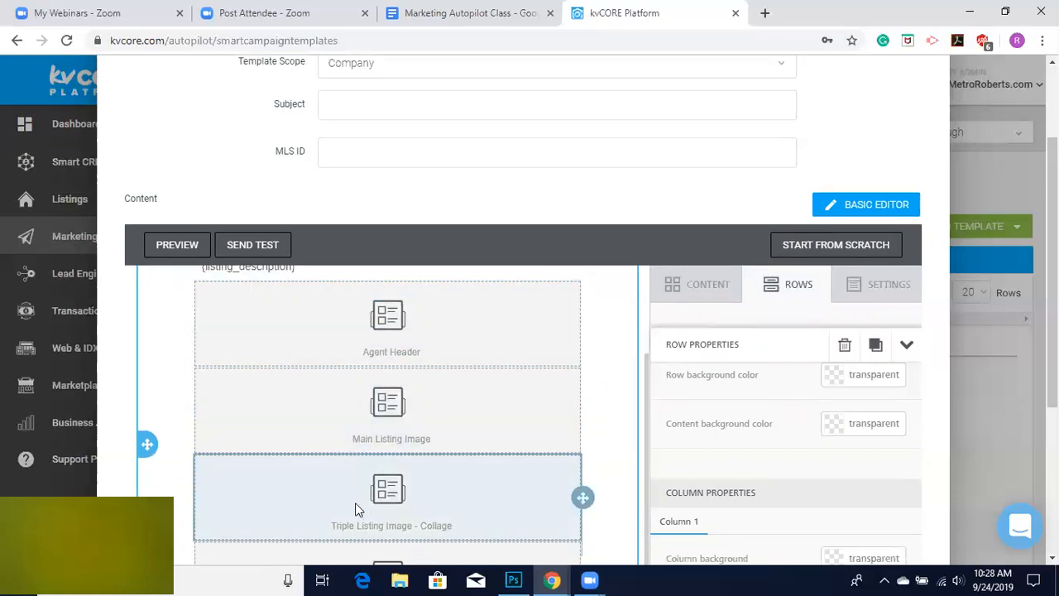
{"action": "scroll", "coordinate": [356, 504], "scroll_direction": "up", "scroll_amount": 3}
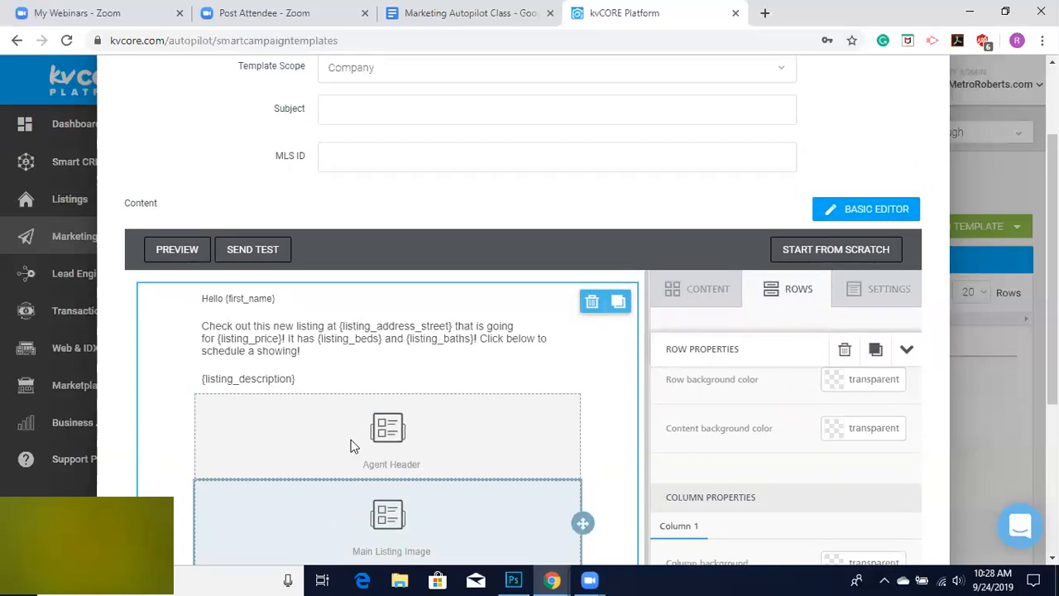
{"action": "left_click", "coordinate": [349, 447]}
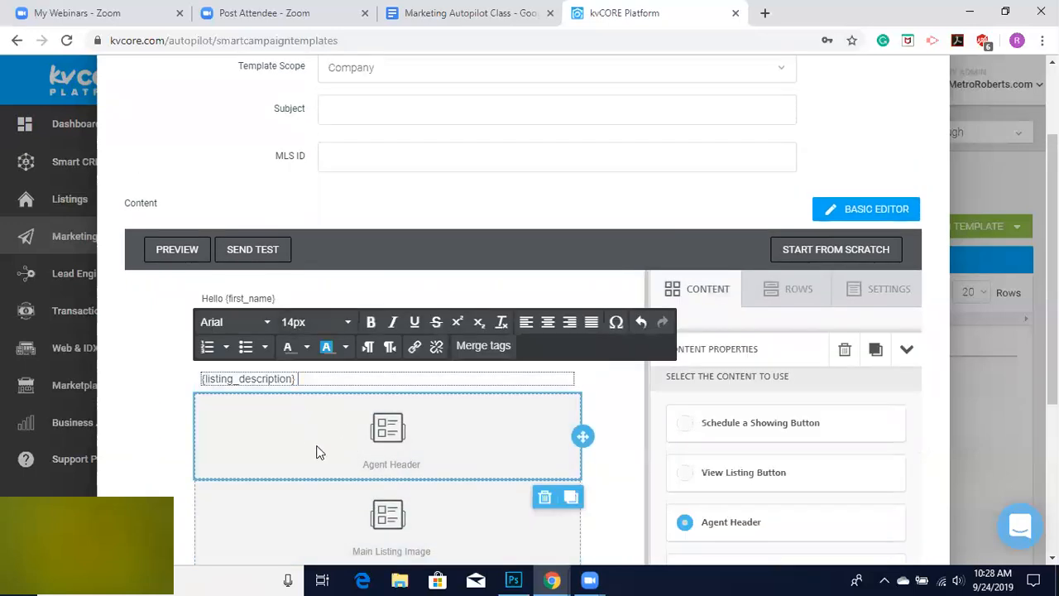
{"action": "left_click_drag", "start_coordinate": [583, 437], "coordinate": [517, 283]}
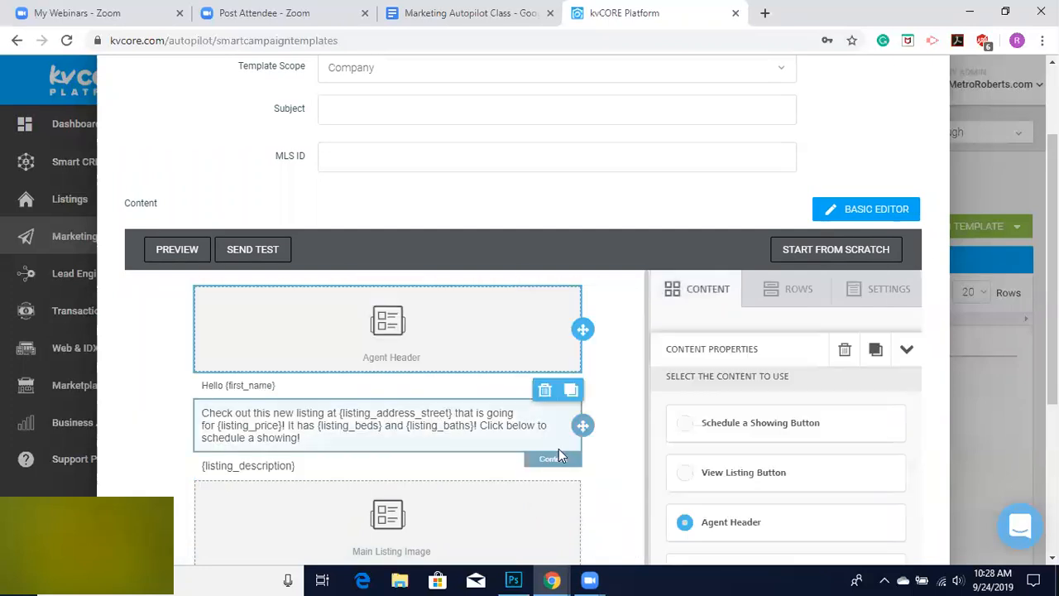
Move the Main Listing Image block up so it sits between the listing paragraph and the listing description.
{"action": "scroll", "coordinate": [636, 518], "scroll_direction": "down", "scroll_amount": 1}
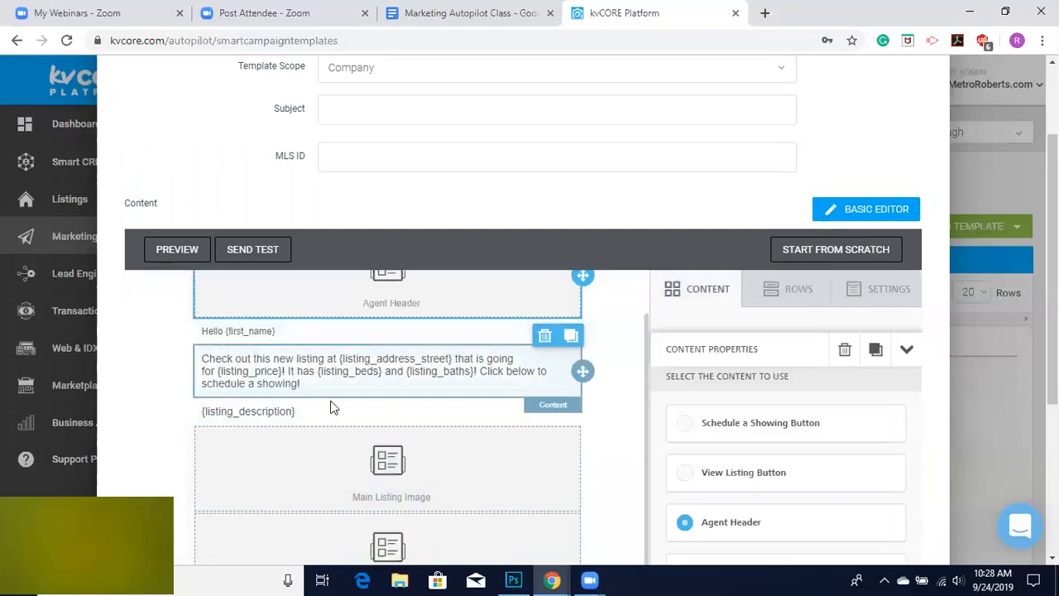
{"action": "mouse_move", "coordinate": [583, 412]}
{"action": "left_mouse_down"}
{"action": "mouse_move", "coordinate": [560, 482]}
{"action": "mouse_move", "coordinate": [529, 504]}
{"action": "mouse_move", "coordinate": [395, 510]}
{"action": "left_mouse_up"}
{"action": "scroll", "coordinate": [396, 511], "scroll_direction": "down", "scroll_amount": 2}
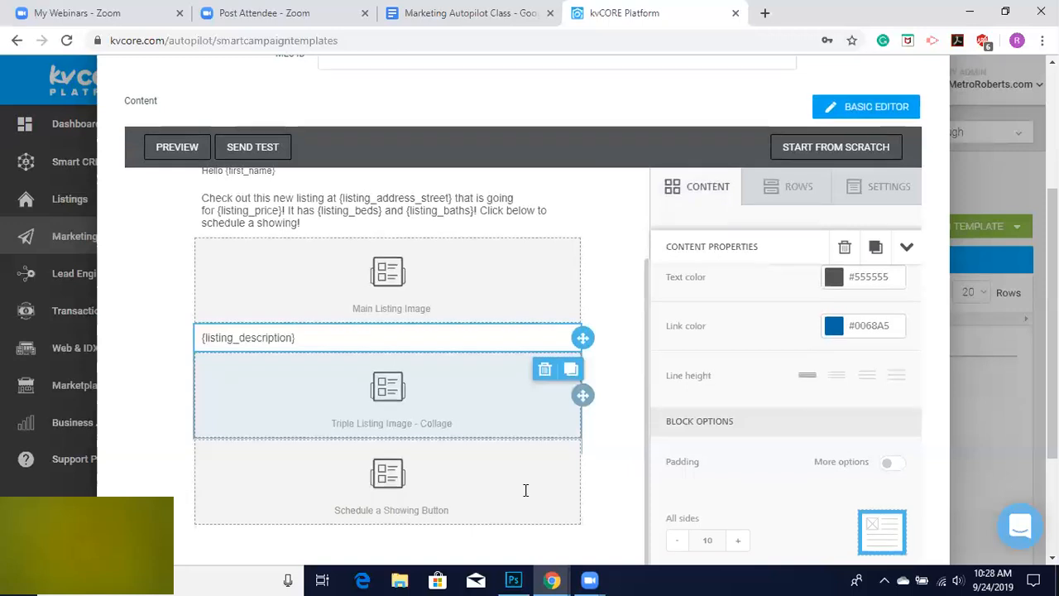
{"action": "left_click", "coordinate": [403, 402]}
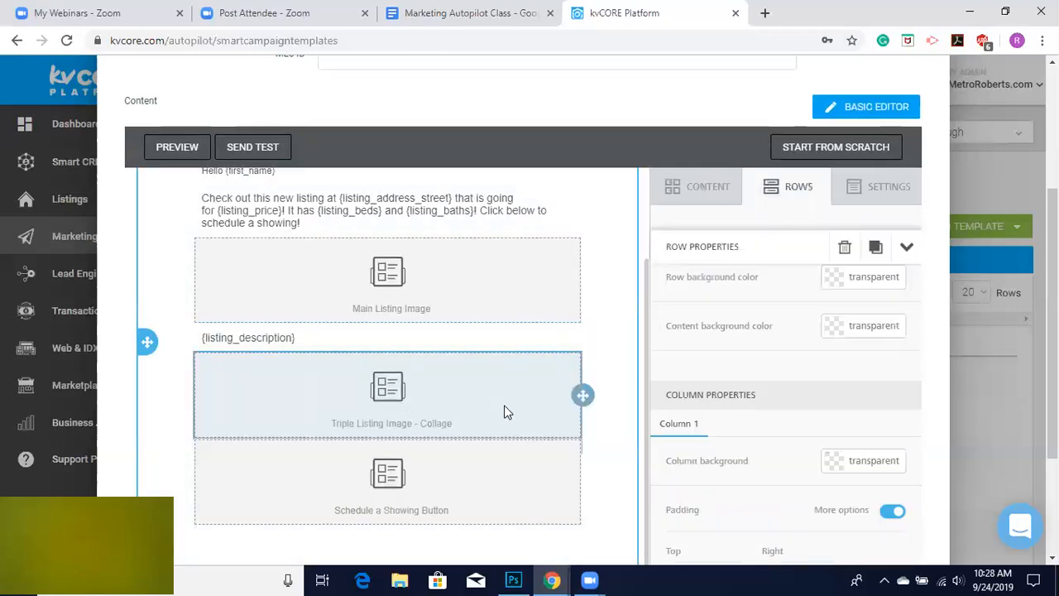
{"action": "left_click", "coordinate": [351, 281]}
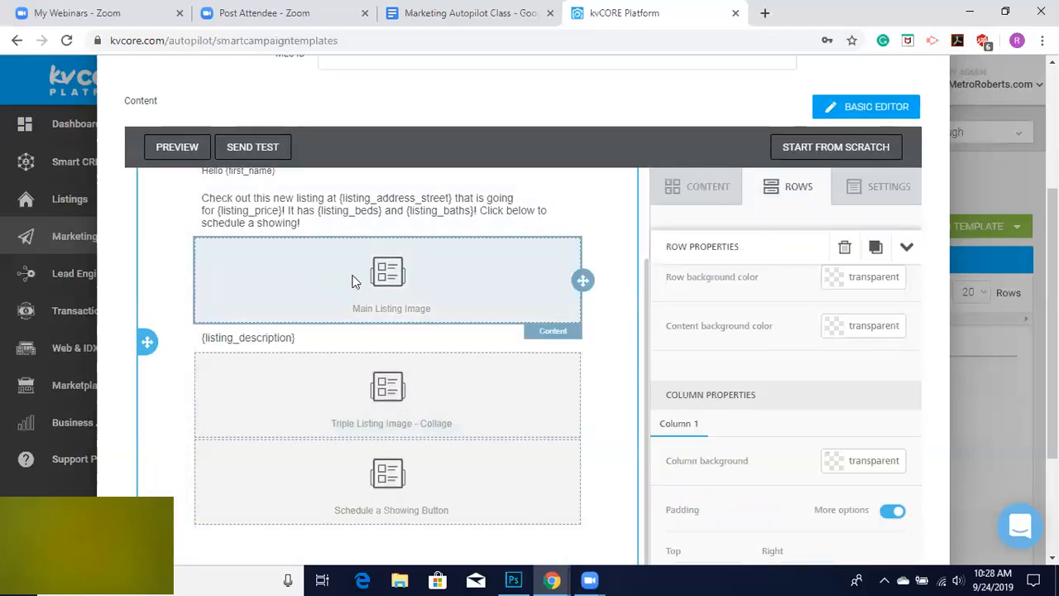
{"action": "scroll", "coordinate": [395, 292], "scroll_direction": "up", "scroll_amount": 1}
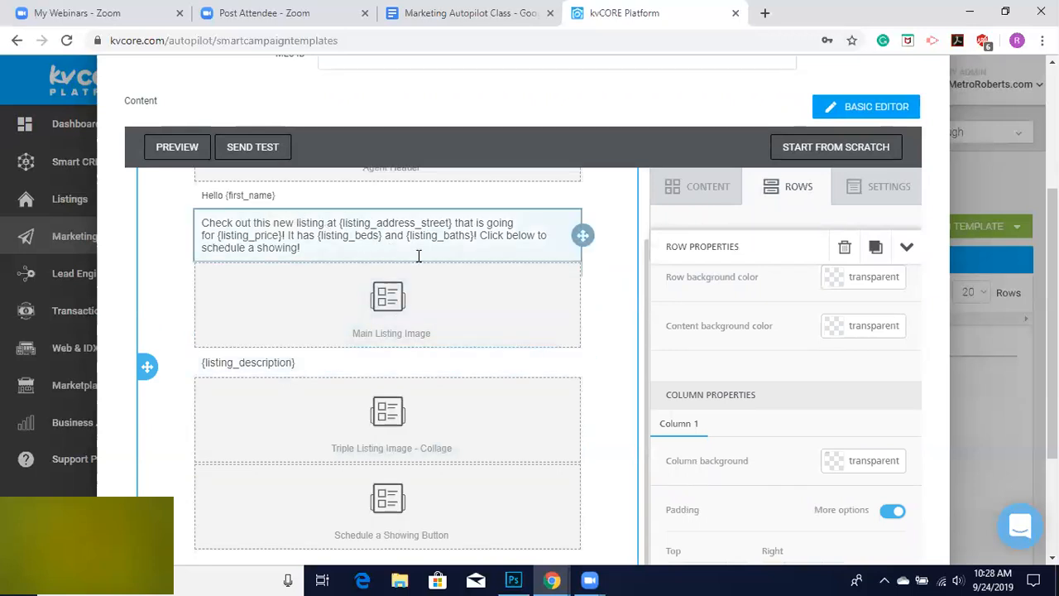
{"action": "scroll", "coordinate": [586, 480], "scroll_direction": "down", "scroll_amount": 2}
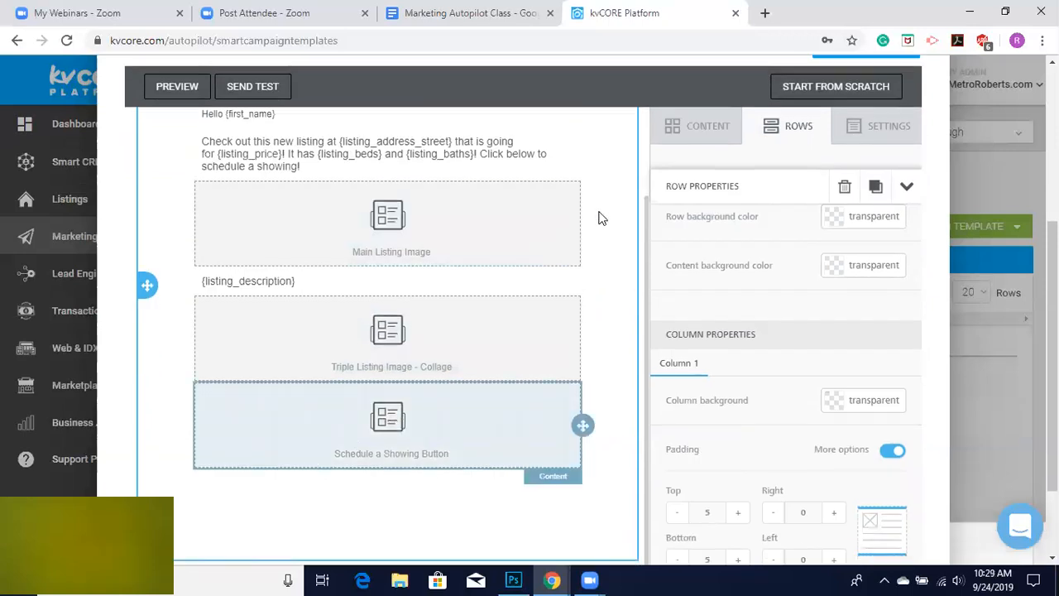
Add a Dynamic Content block at the end of the email, then delete it again.
{"action": "left_click", "coordinate": [699, 126]}
{"action": "left_click_drag", "start_coordinate": [875, 330], "coordinate": [382, 472]}
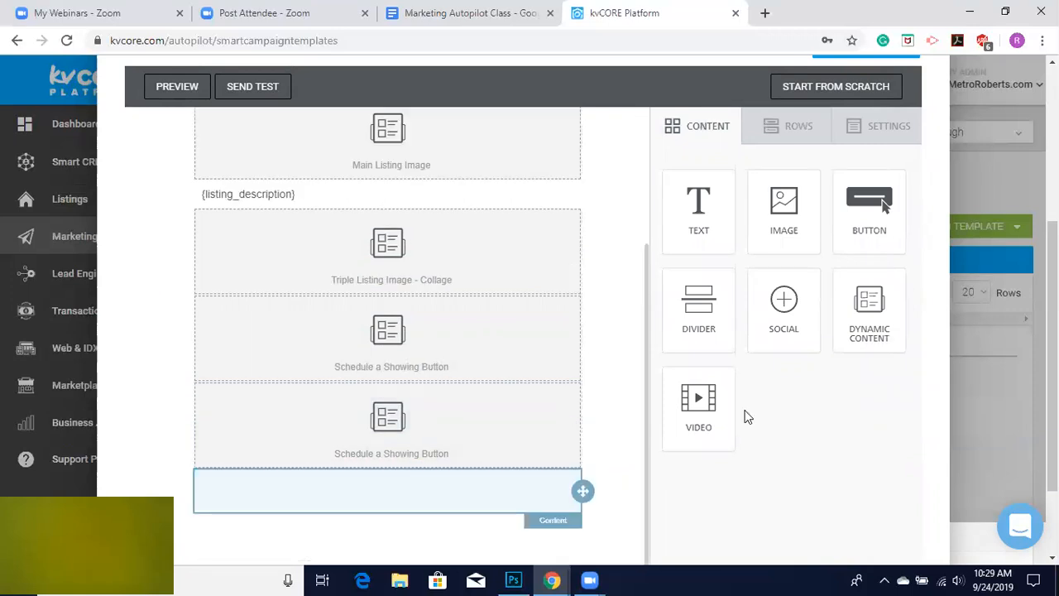
{"action": "left_click", "coordinate": [461, 451]}
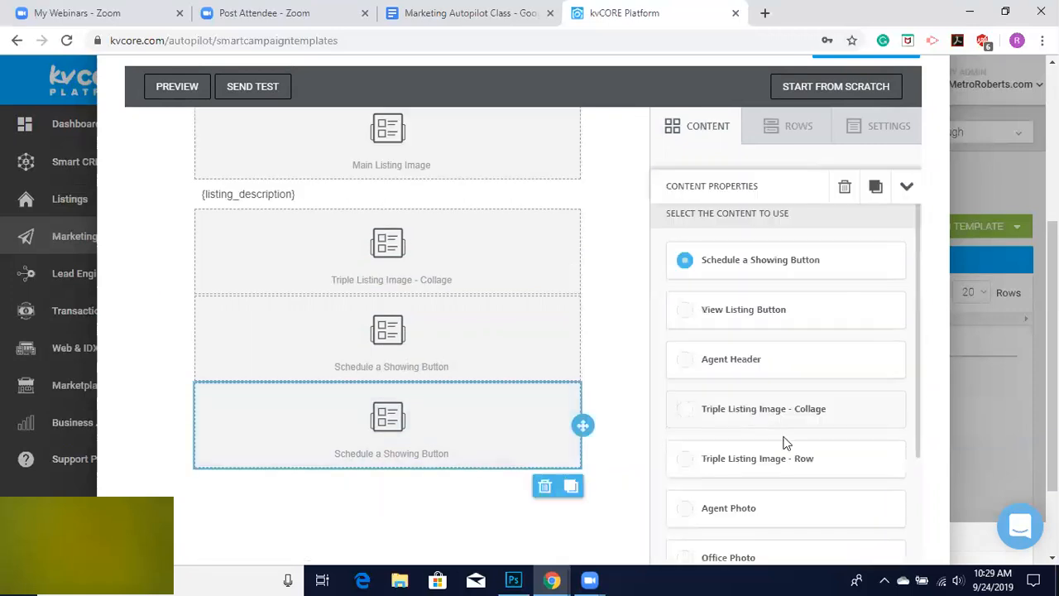
{"action": "scroll", "coordinate": [785, 448], "scroll_direction": "down", "scroll_amount": 4}
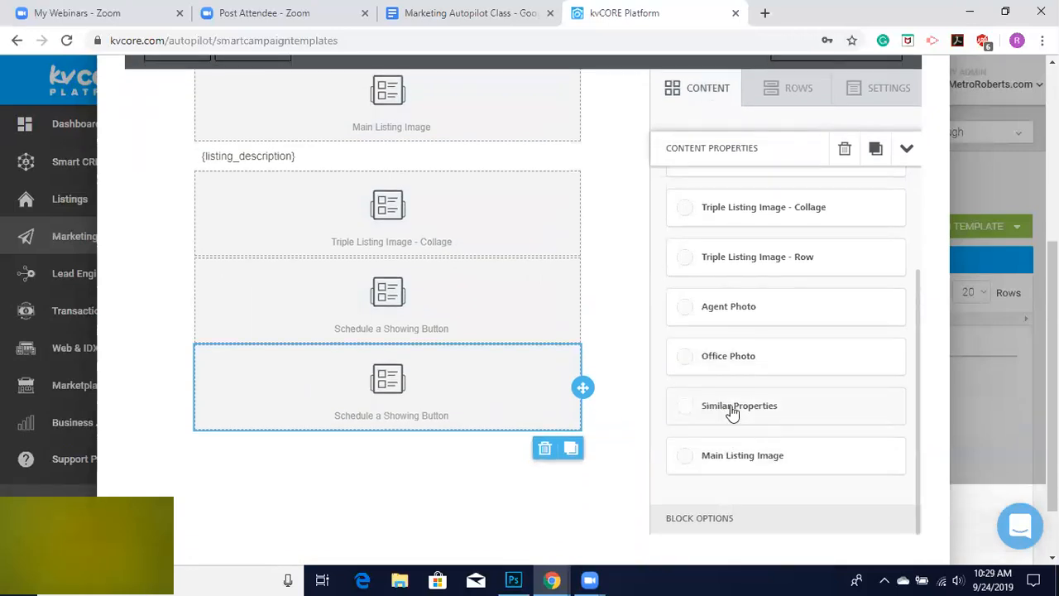
{"action": "left_click", "coordinate": [543, 448]}
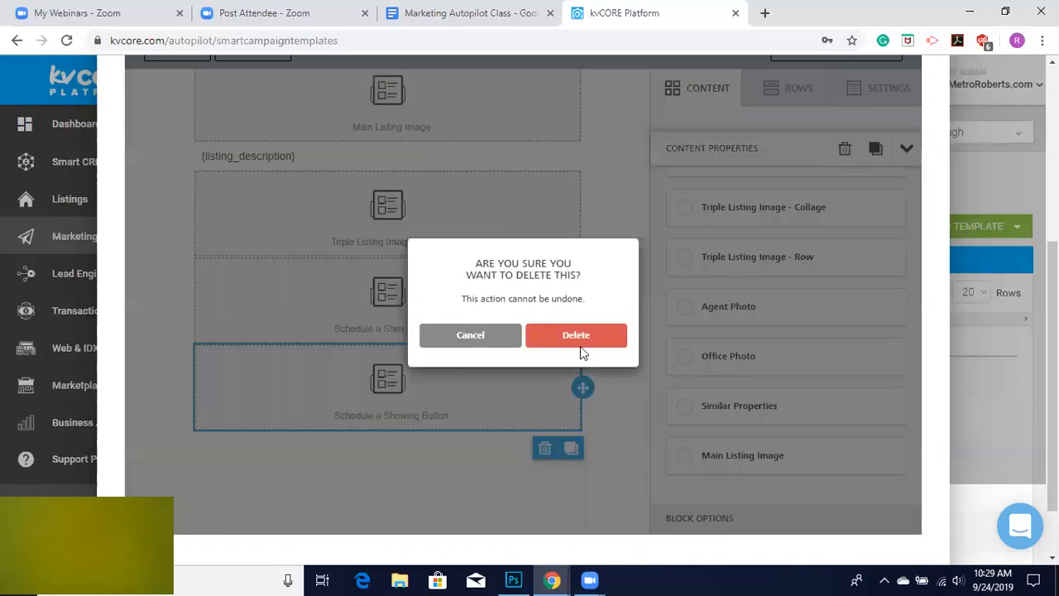
{"action": "left_click", "coordinate": [582, 347]}
Name the template Listing Promotion.
{"action": "scroll", "coordinate": [470, 395], "scroll_direction": "up", "scroll_amount": 3}
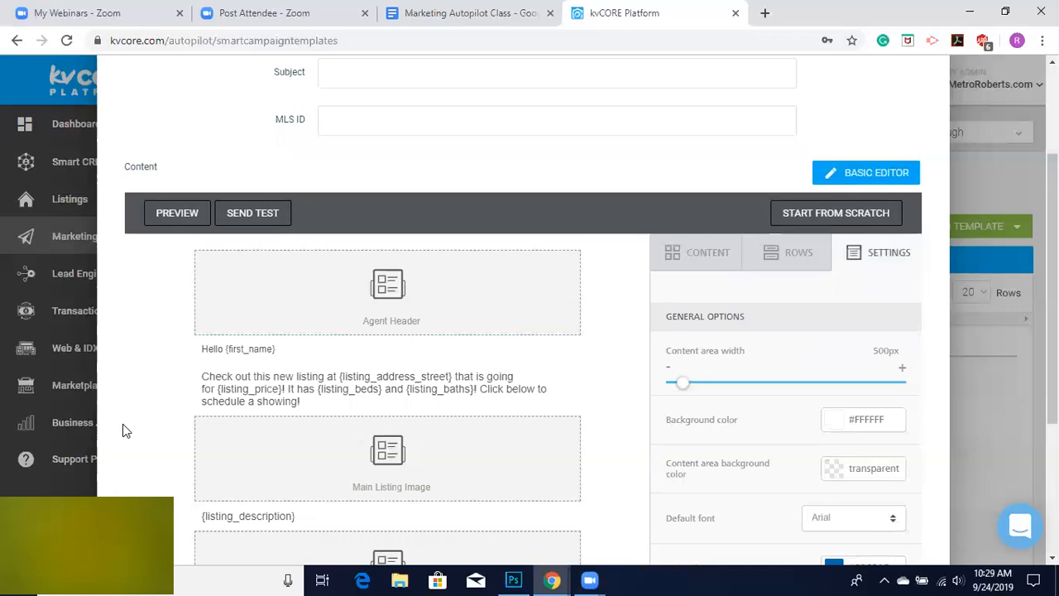
{"action": "scroll", "coordinate": [122, 430], "scroll_direction": "up", "scroll_amount": 2}
{"action": "left_click", "coordinate": [344, 139]}
{"action": "type", "text": "LI"}
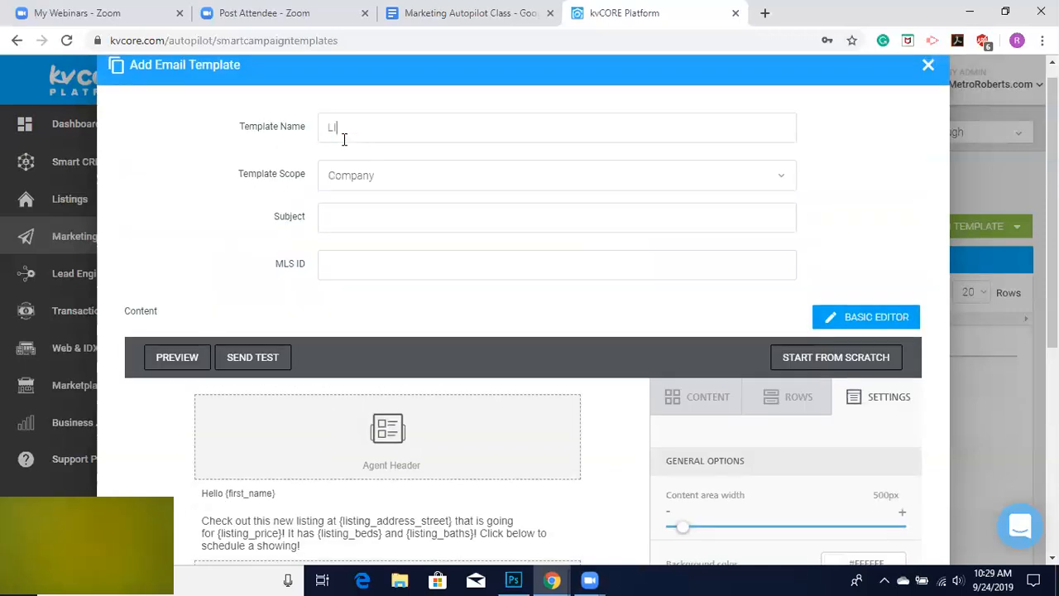
{"action": "type", "text": "stinsting Promotion"}
Set the template scope to the agent's own account and enter the subject "Check out this new listing!".
{"action": "left_click", "coordinate": [366, 171]}
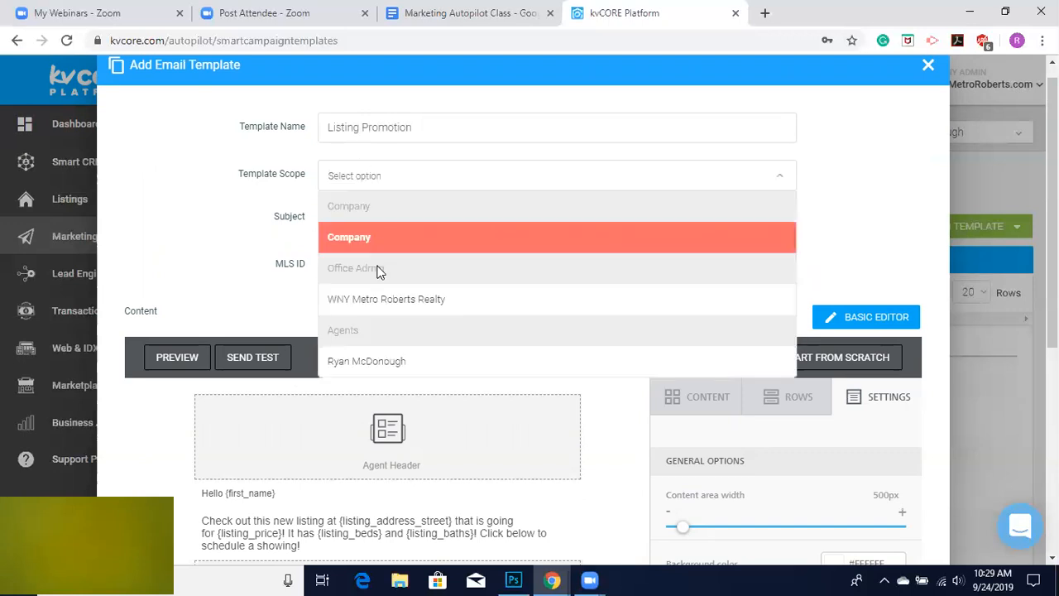
{"action": "left_click", "coordinate": [367, 358]}
{"action": "left_click", "coordinate": [348, 217]}
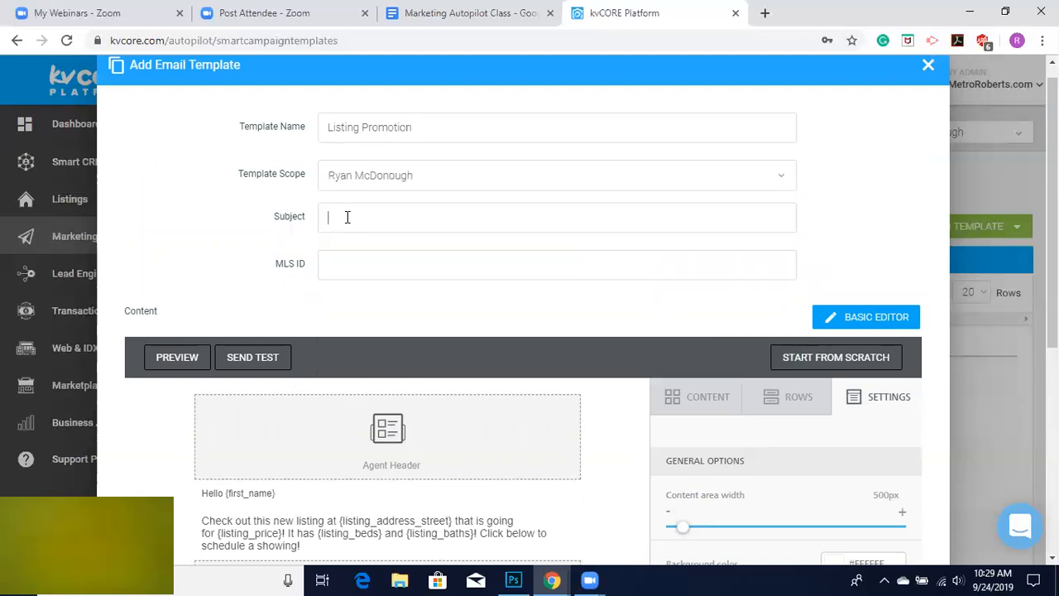
{"action": "type", "text": "Check ou"}
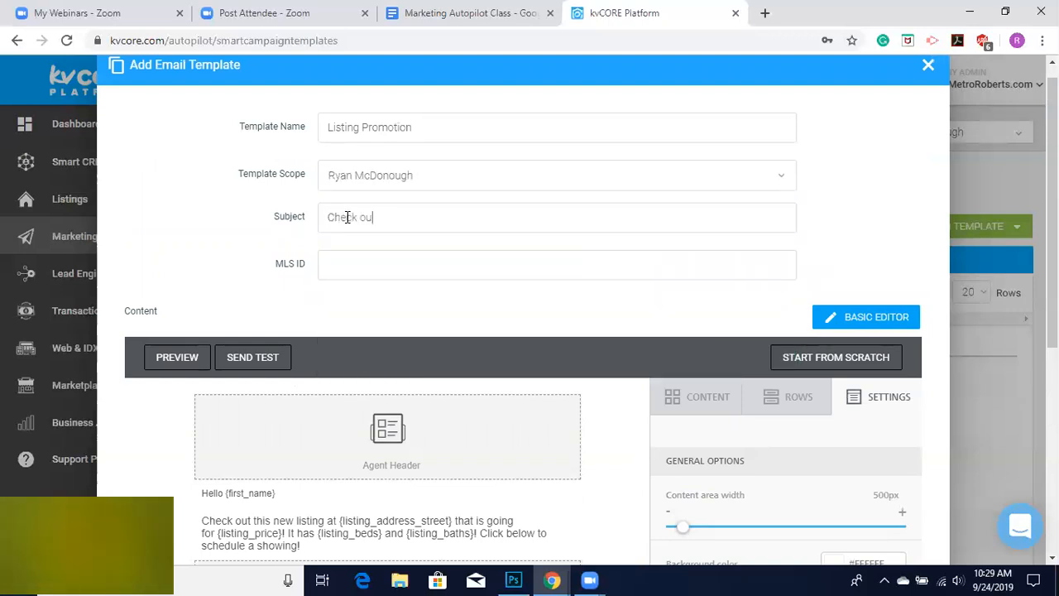
{"action": "type", "text": "t this new listing"}
Review the template's form fields and the arrangement of its content blocks.
{"action": "scroll", "coordinate": [320, 294], "scroll_direction": "down", "scroll_amount": 3}
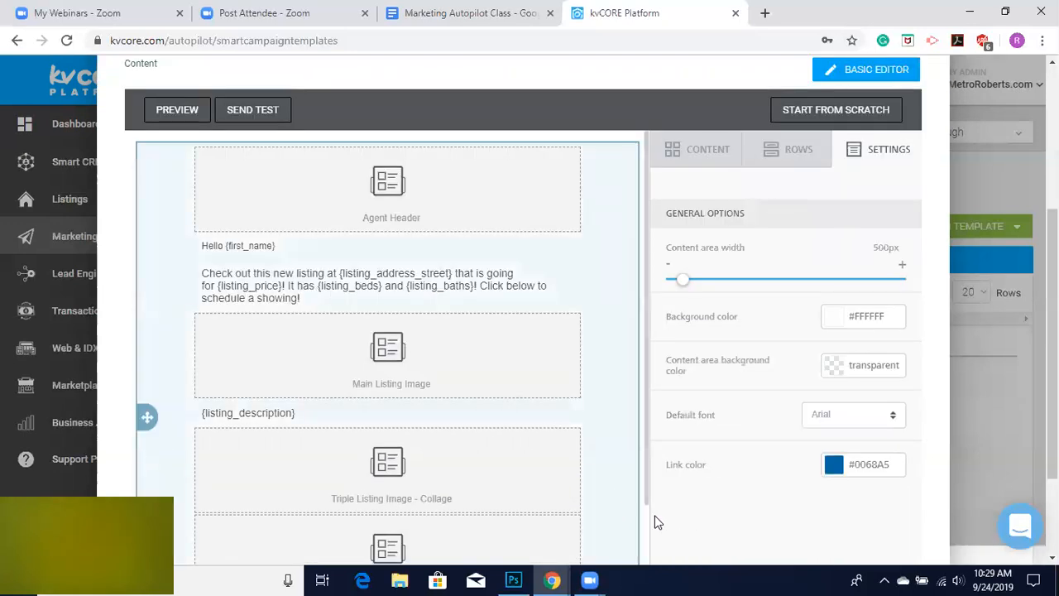
{"action": "scroll", "coordinate": [656, 521], "scroll_direction": "down", "scroll_amount": 2}
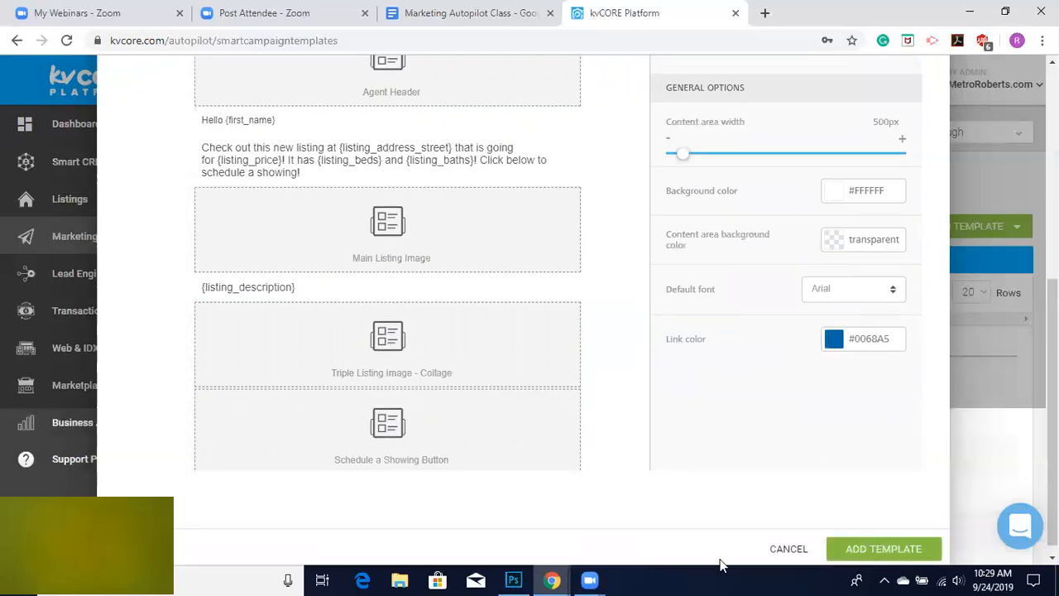
{"action": "scroll", "coordinate": [663, 444], "scroll_direction": "up", "scroll_amount": 3}
{"action": "scroll", "coordinate": [431, 273], "scroll_direction": "up", "scroll_amount": 1}
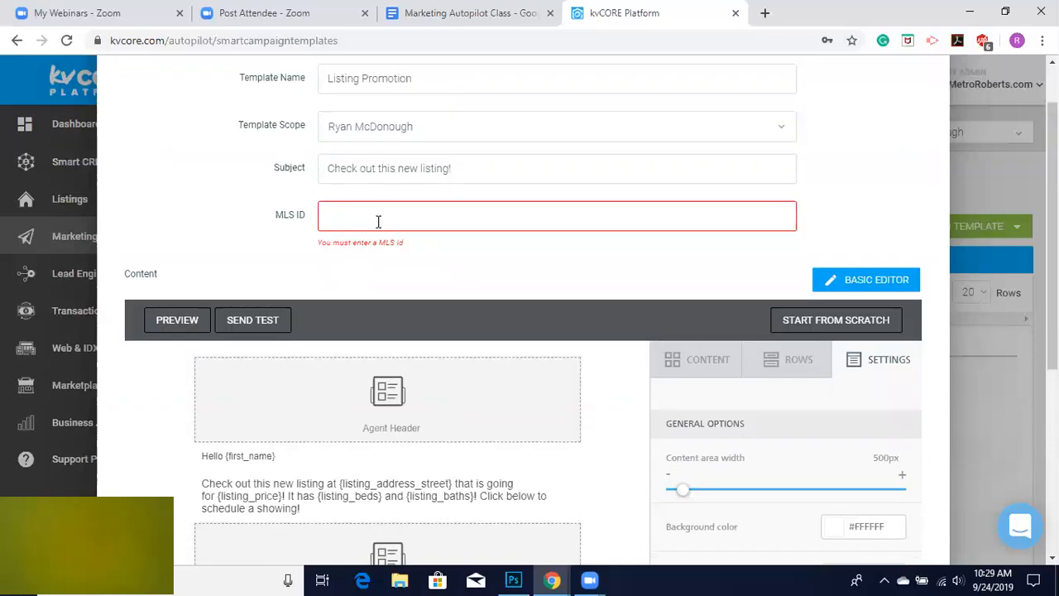
{"action": "scroll", "coordinate": [177, 223], "scroll_direction": "down", "scroll_amount": 4}
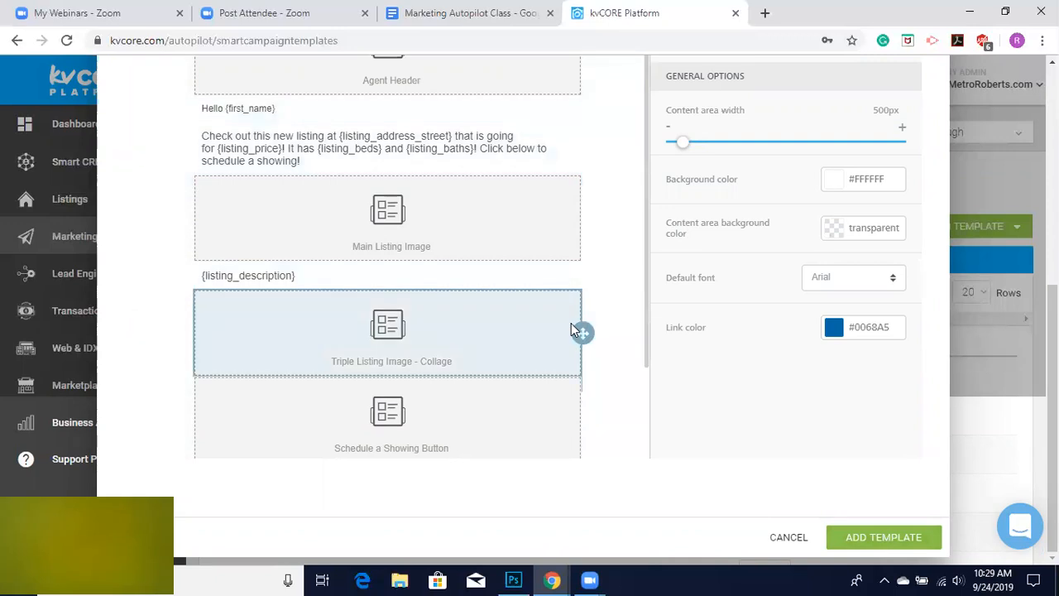
{"action": "scroll", "coordinate": [572, 329], "scroll_direction": "down", "scroll_amount": 2}
{"action": "scroll", "coordinate": [488, 374], "scroll_direction": "up", "scroll_amount": 4}
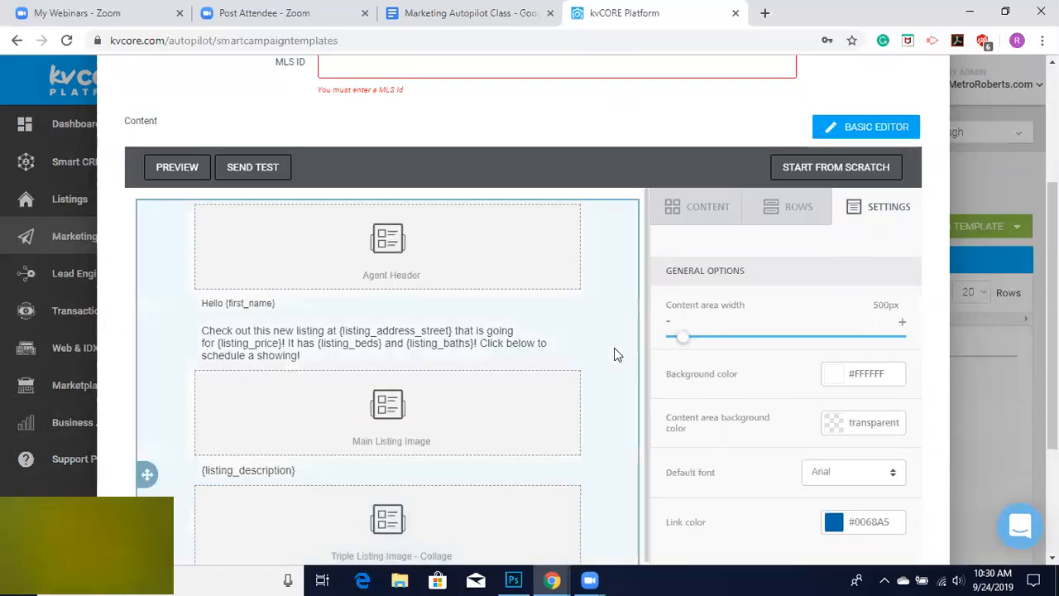
{"action": "scroll", "coordinate": [614, 348], "scroll_direction": "up", "scroll_amount": 2}
{"action": "scroll", "coordinate": [338, 233], "scroll_direction": "up", "scroll_amount": 2}
{"action": "scroll", "coordinate": [340, 234], "scroll_direction": "down", "scroll_amount": 3}
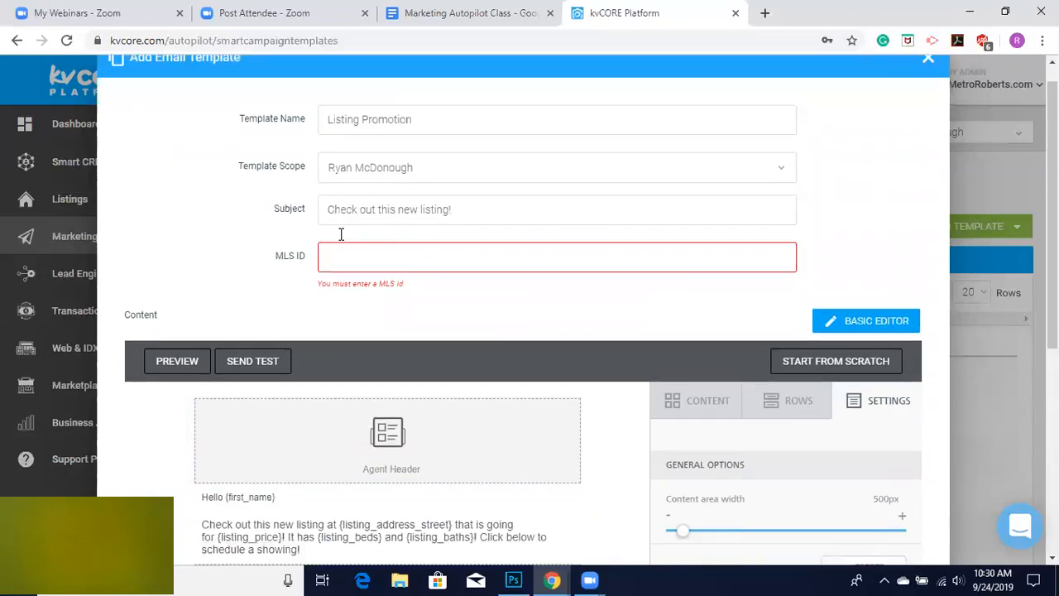
{"action": "scroll", "coordinate": [353, 376], "scroll_direction": "down", "scroll_amount": 3}
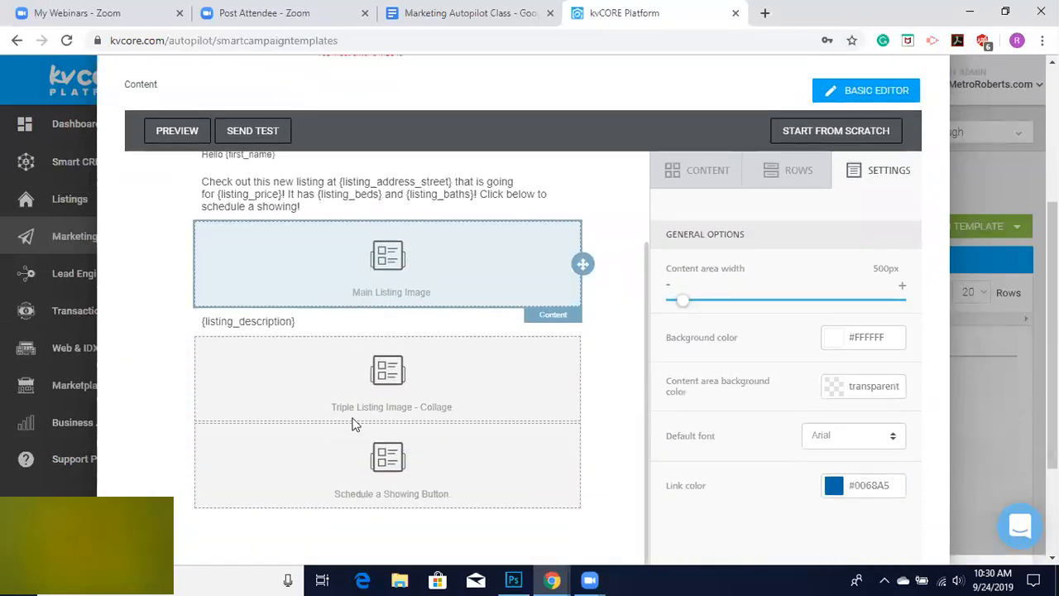
{"action": "scroll", "coordinate": [359, 273], "scroll_direction": "up", "scroll_amount": 2}
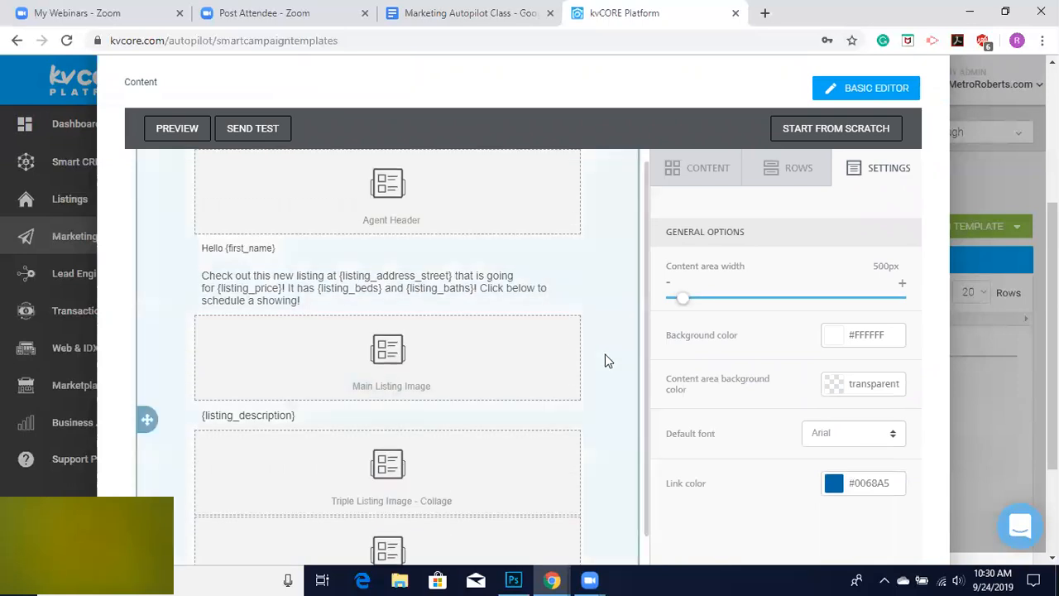
{"action": "scroll", "coordinate": [649, 400], "scroll_direction": "up", "scroll_amount": 5}
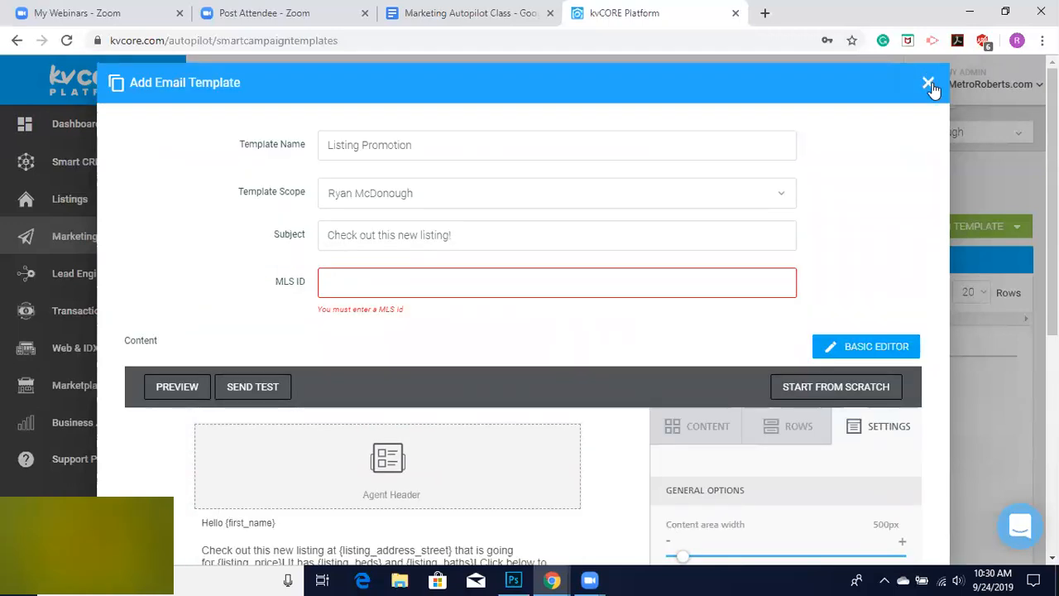
Close the template editor without saving and return to the Marketing Autopilot overview.
{"action": "left_click", "coordinate": [928, 83]}
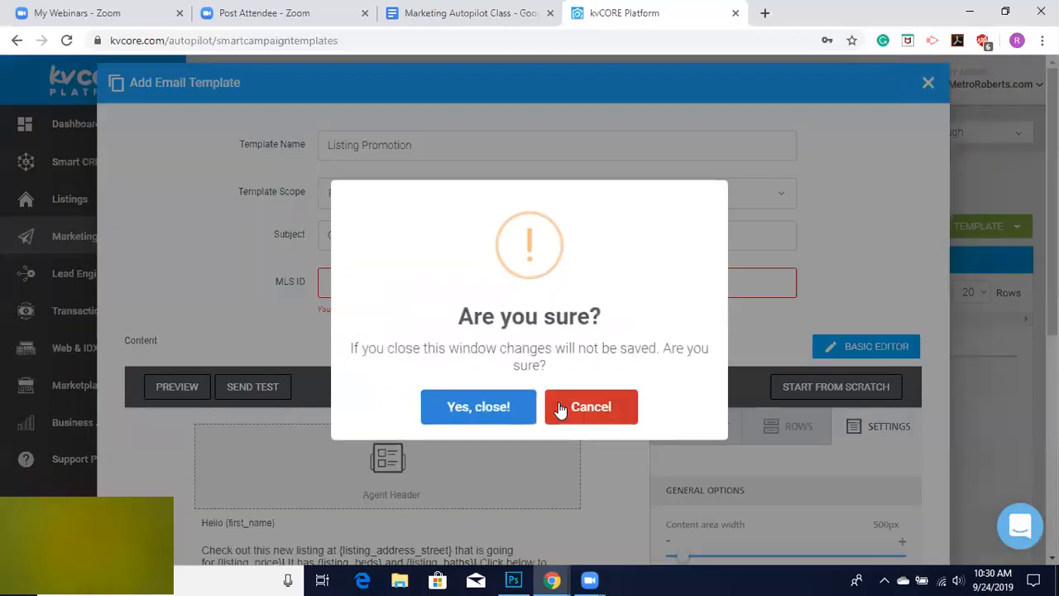
{"action": "left_click", "coordinate": [498, 407]}
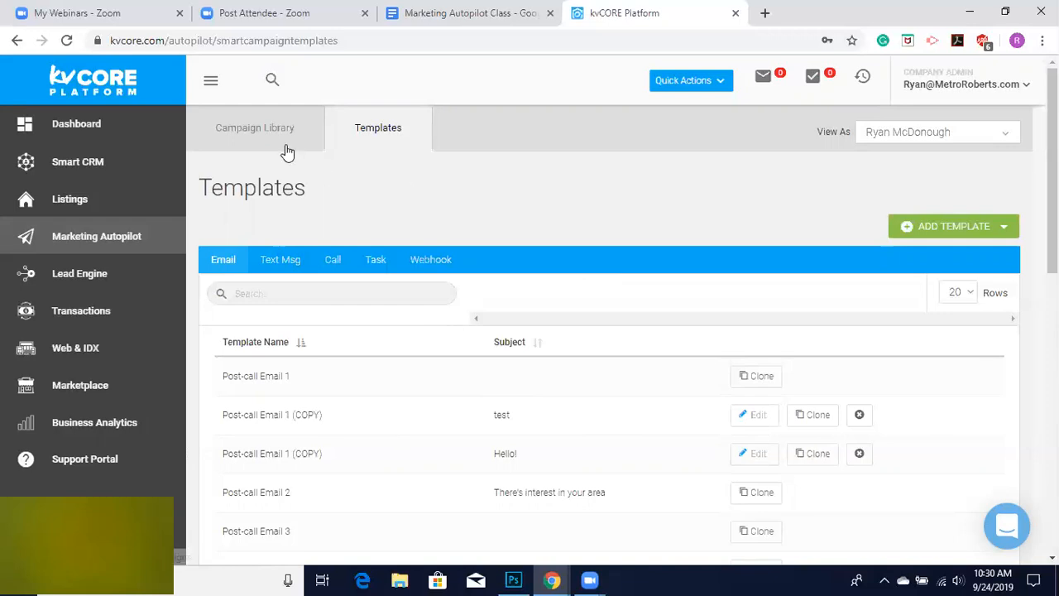
{"action": "left_click", "coordinate": [95, 239]}
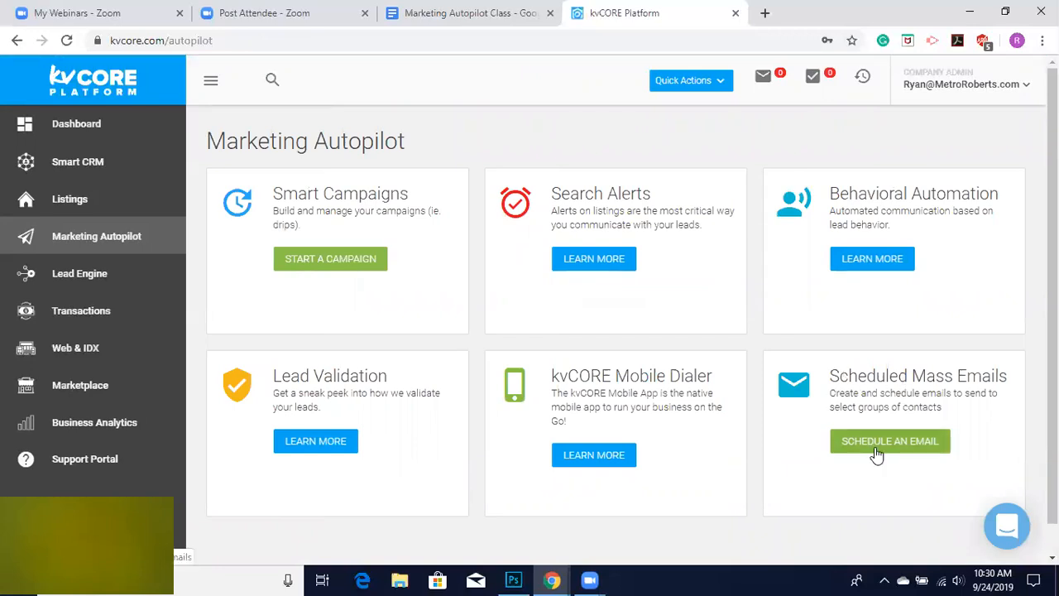
Start scheduling a new mass email and set recipients to contacts with a status, browsing the hashtag and status lists.
{"action": "left_click", "coordinate": [875, 454]}
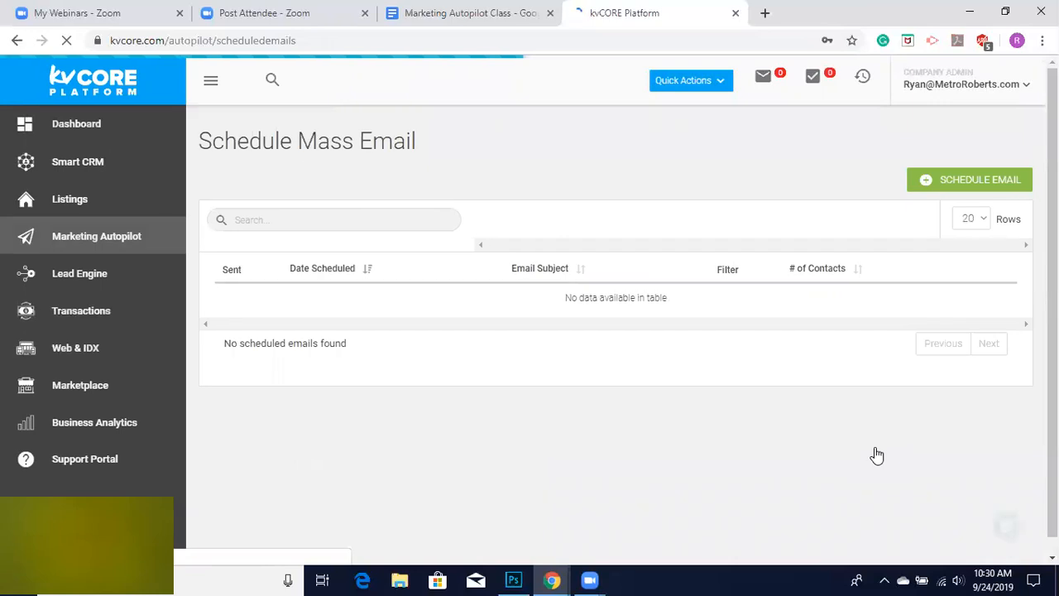
{"action": "left_click", "coordinate": [961, 180]}
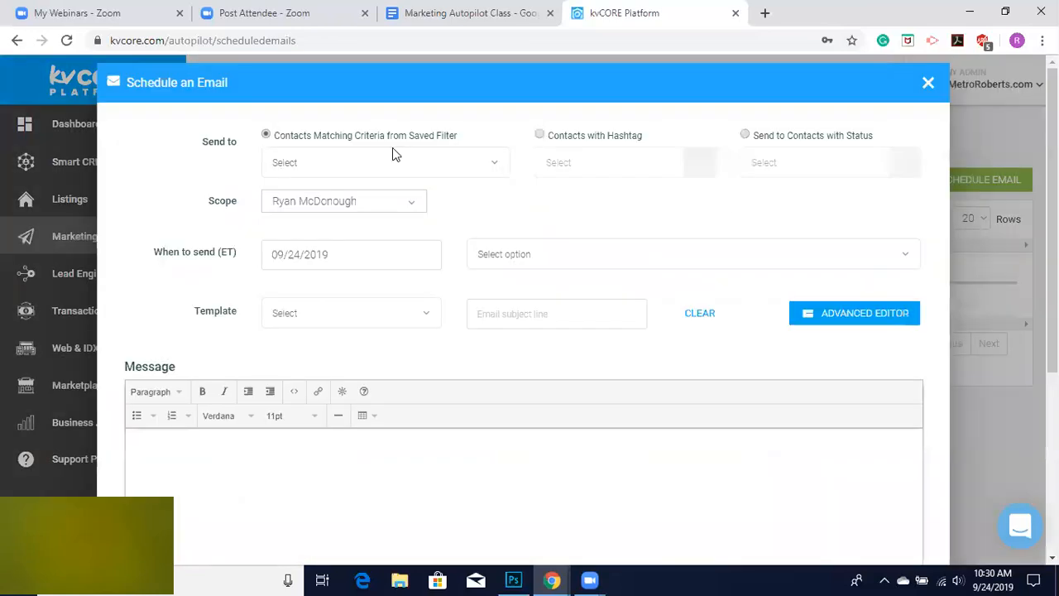
{"action": "left_click", "coordinate": [538, 135]}
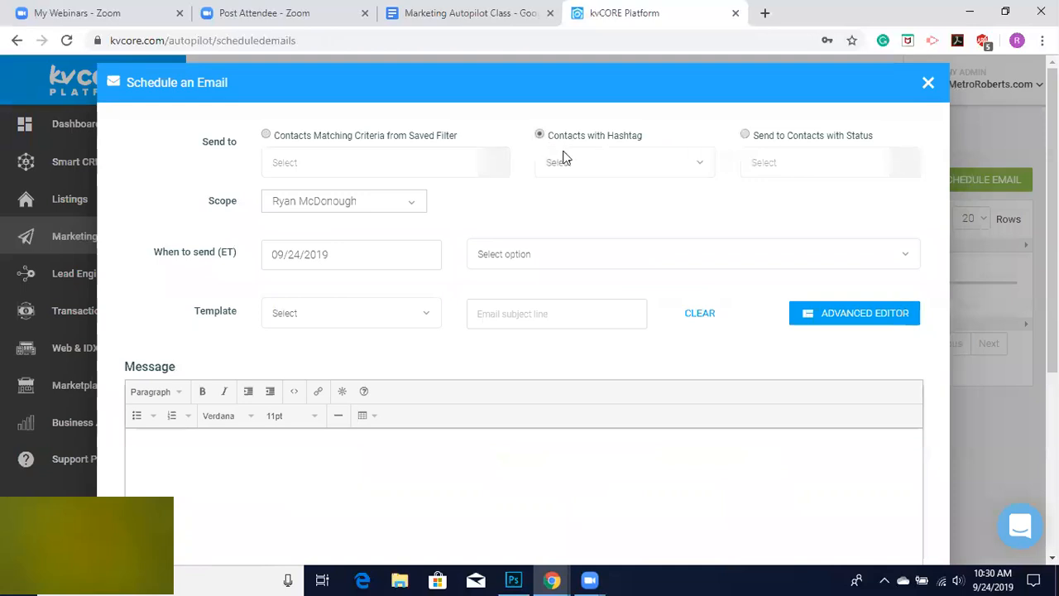
{"action": "left_click", "coordinate": [591, 162]}
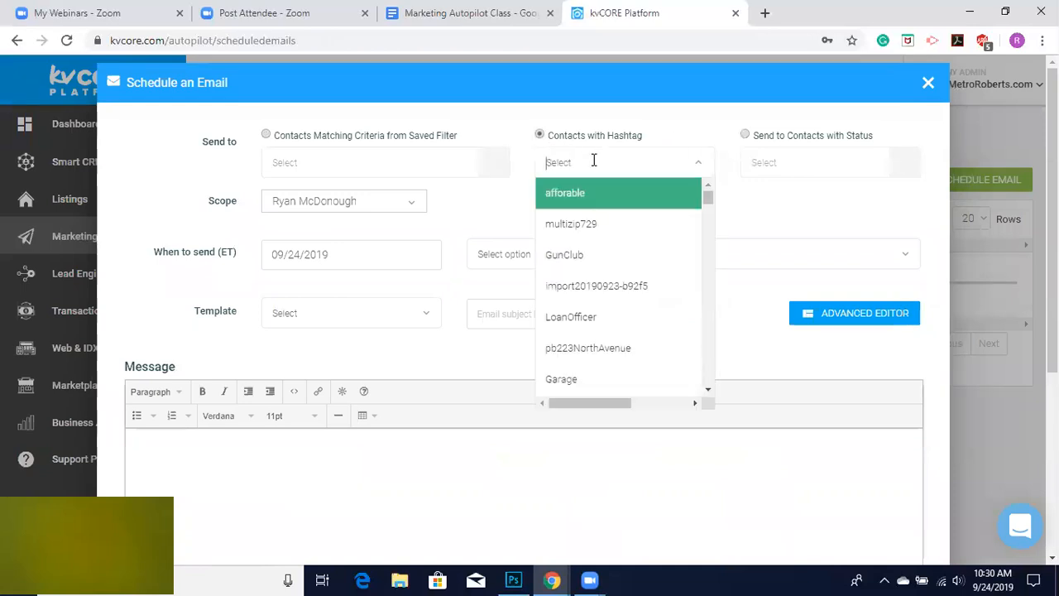
{"action": "left_click", "coordinate": [744, 135]}
{"action": "left_click", "coordinate": [904, 165]}
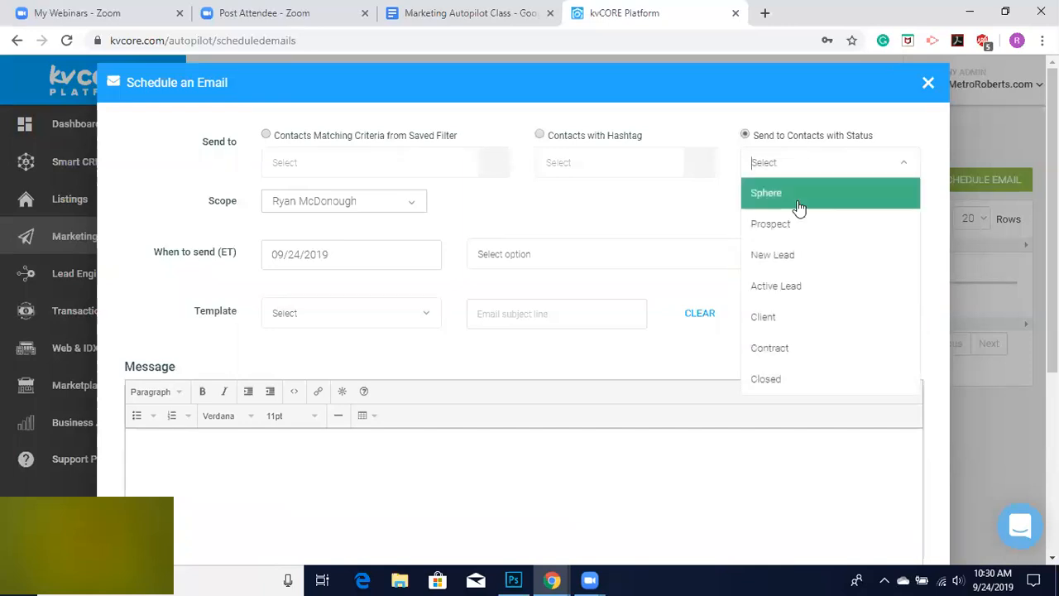
{"action": "left_click", "coordinate": [423, 348]}
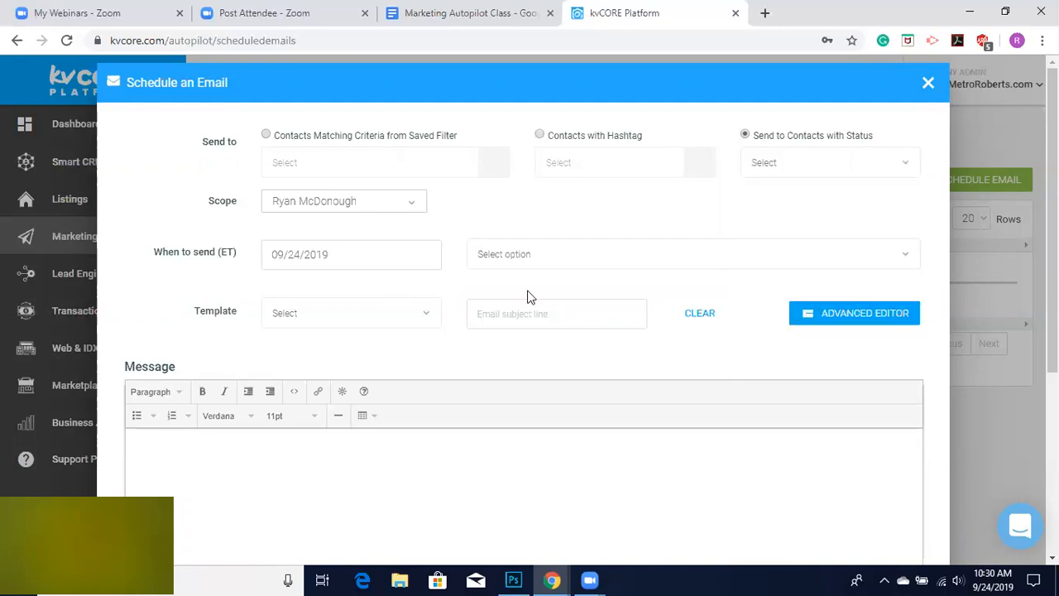
Choose the Dream home template for the scheduled email.
{"action": "left_click", "coordinate": [424, 321]}
{"action": "left_click_drag", "start_coordinate": [434, 346], "coordinate": [439, 436]}
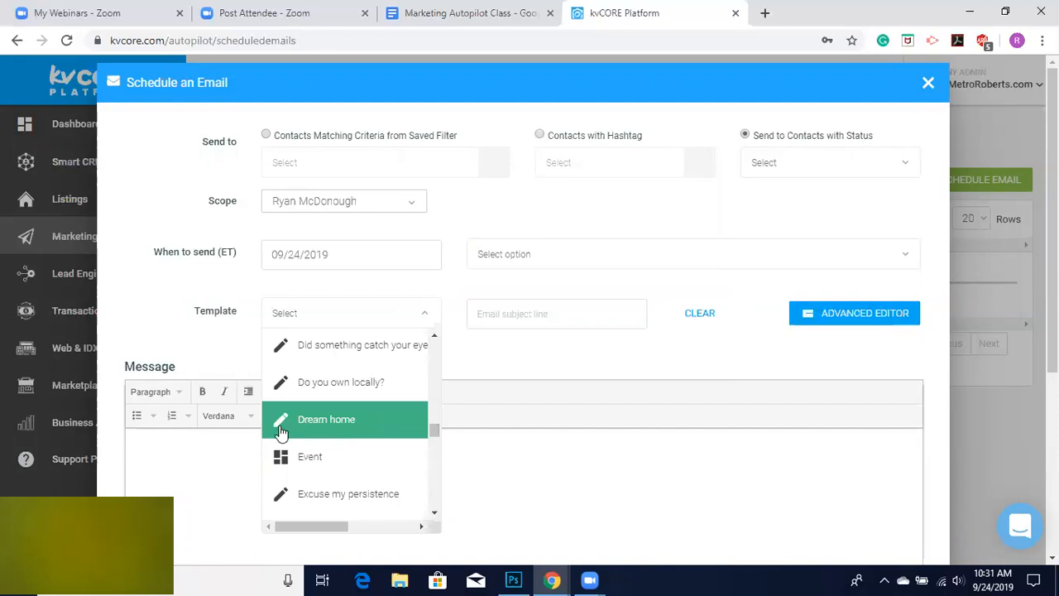
{"action": "left_click", "coordinate": [357, 432]}
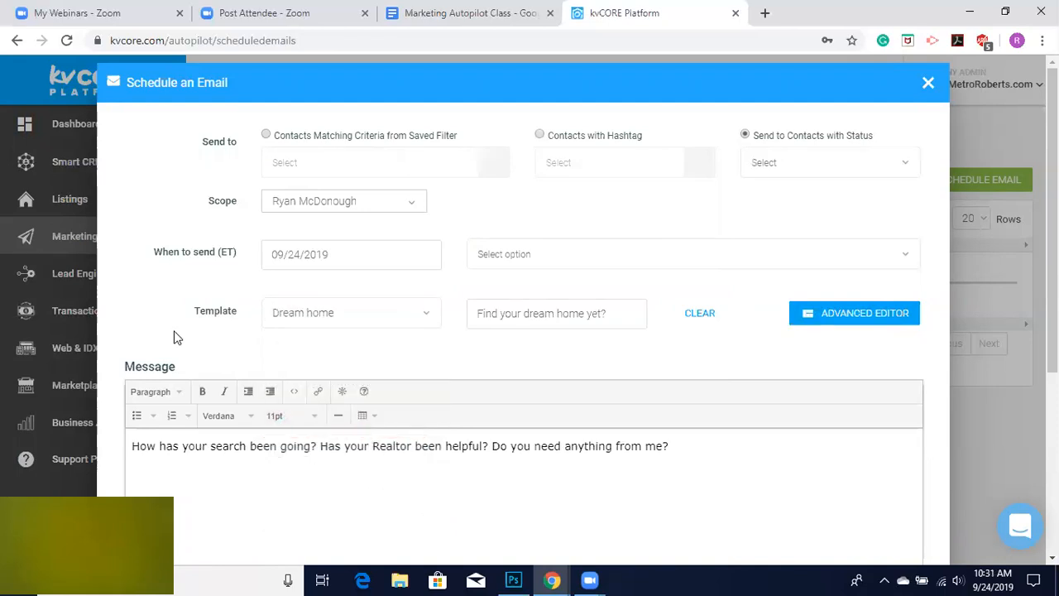
Switch the scheduled email's template to Newsletter.
{"action": "left_click", "coordinate": [420, 318]}
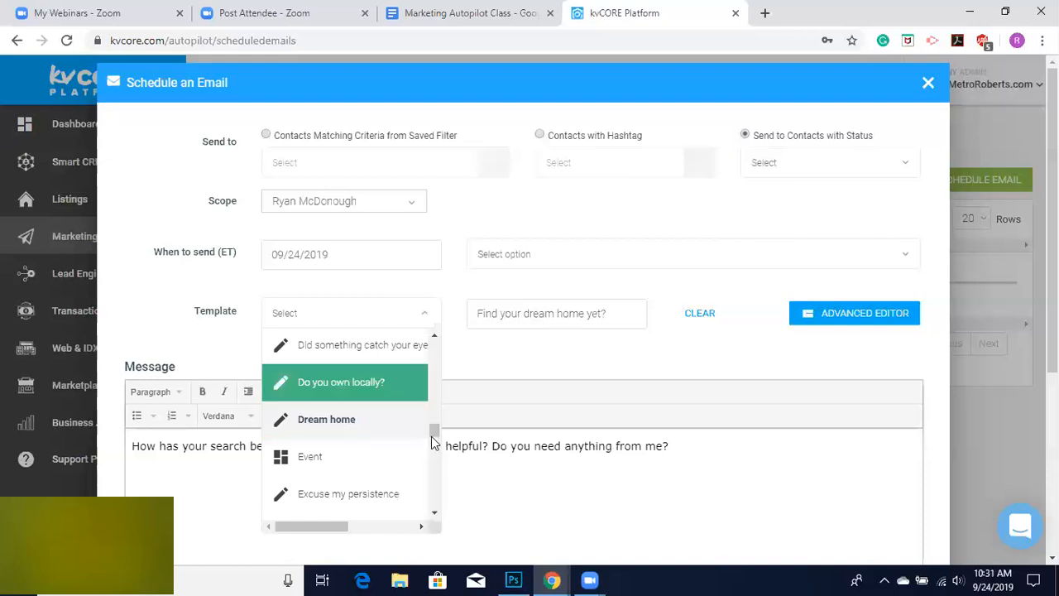
{"action": "left_click_drag", "start_coordinate": [435, 430], "coordinate": [436, 463]}
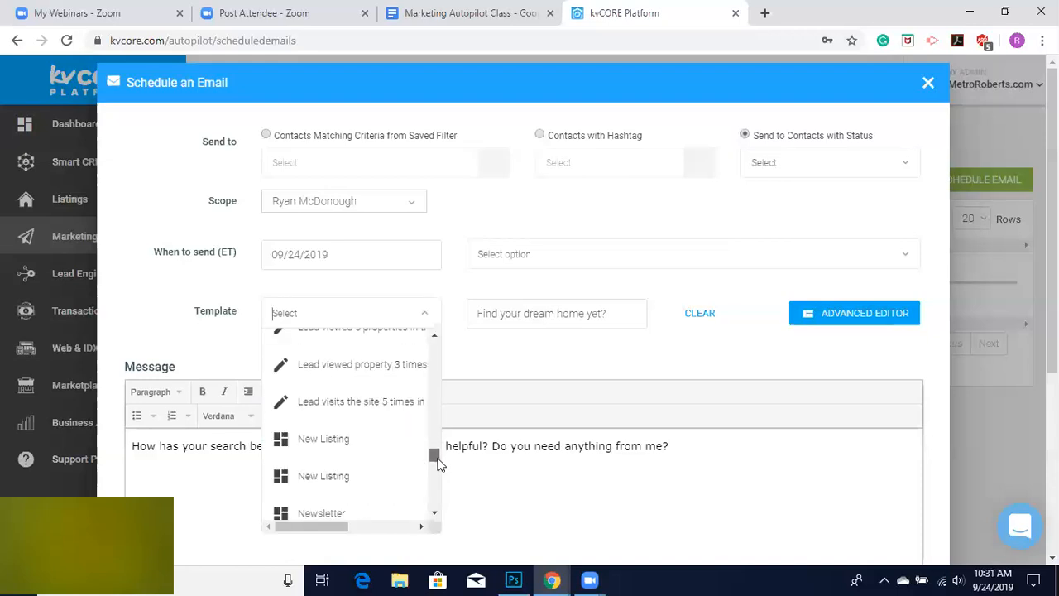
{"action": "left_click", "coordinate": [319, 513]}
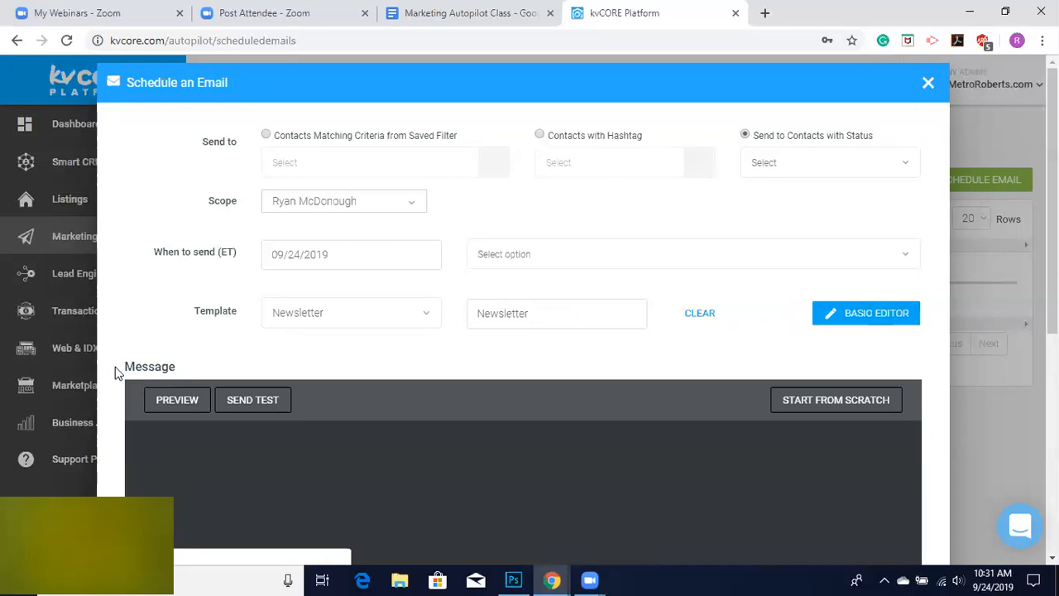
Close the Schedule an Email dialog without scheduling.
{"action": "scroll", "coordinate": [117, 374], "scroll_direction": "down", "scroll_amount": 1}
{"action": "scroll", "coordinate": [116, 372], "scroll_direction": "down", "scroll_amount": 1}
{"action": "scroll", "coordinate": [116, 371], "scroll_direction": "up", "scroll_amount": 2}
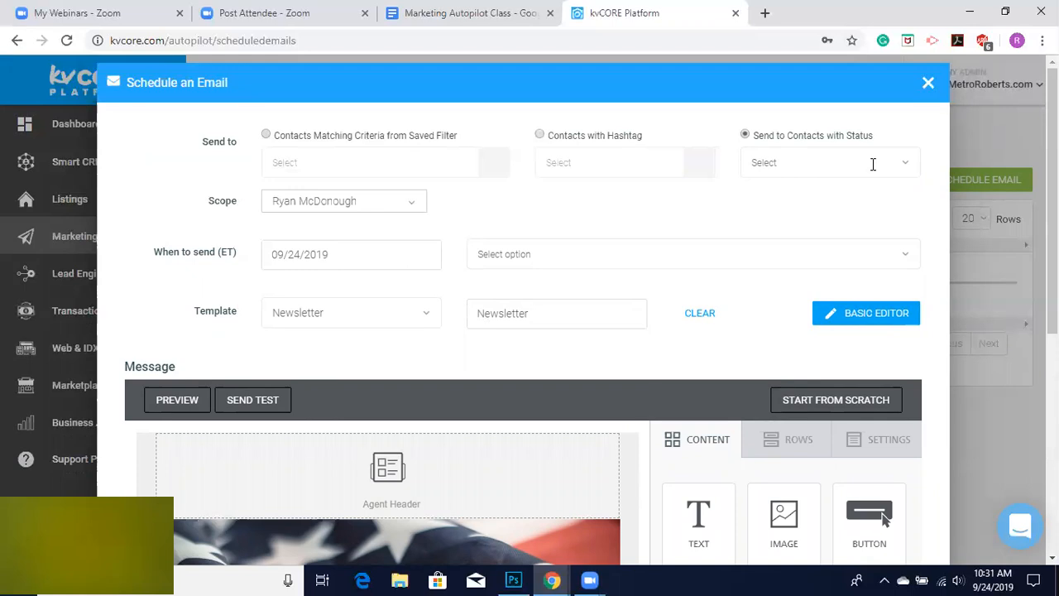
{"action": "left_click", "coordinate": [928, 85]}
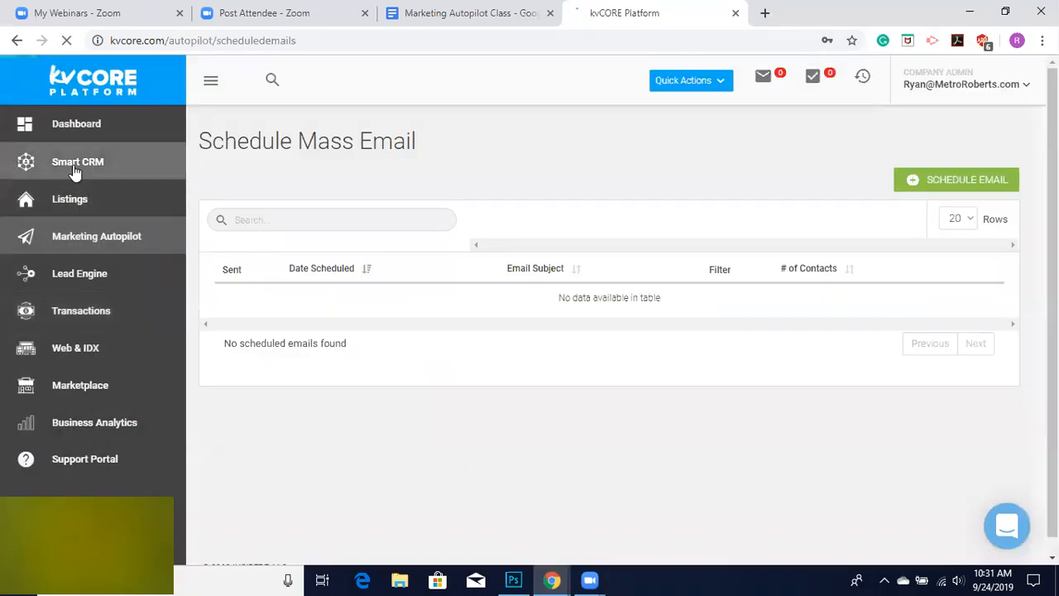
Open Smart CRM and filter the contacts by the agent assigned, picking the user's own agent name.
{"action": "left_click", "coordinate": [74, 169]}
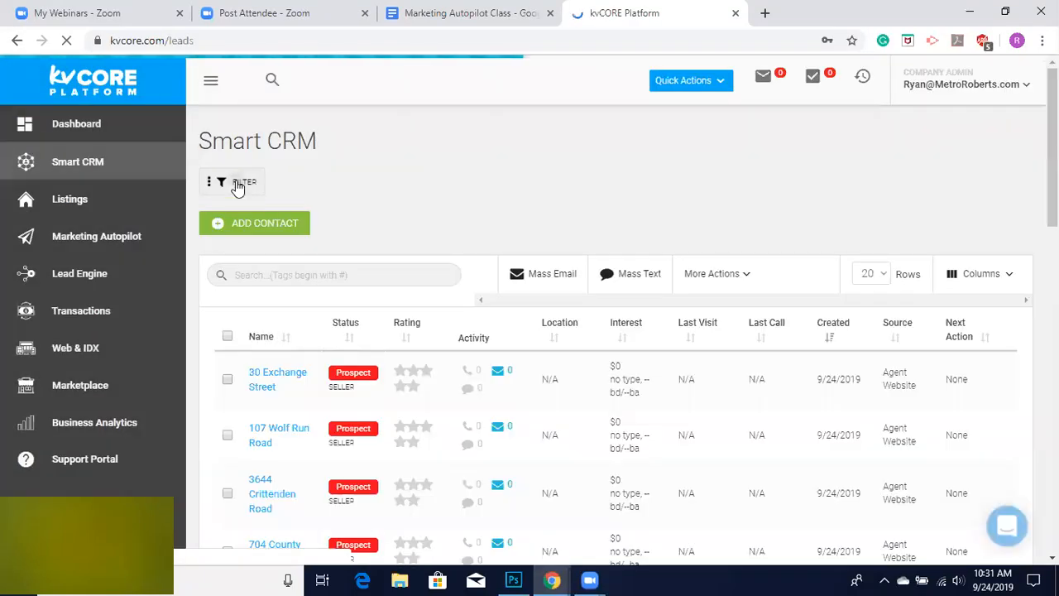
{"action": "left_click", "coordinate": [237, 183]}
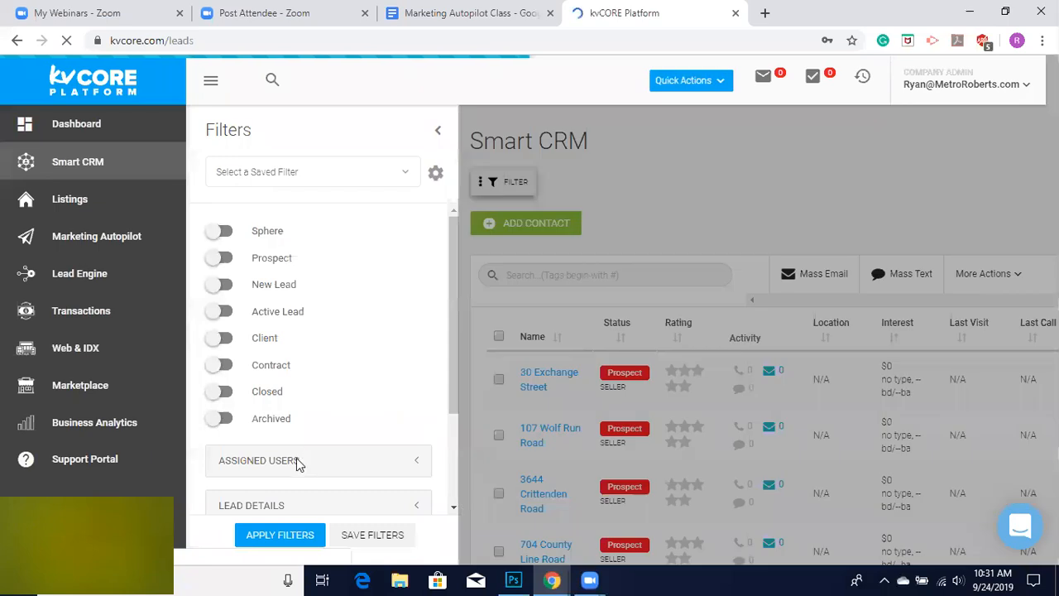
{"action": "left_click", "coordinate": [297, 464]}
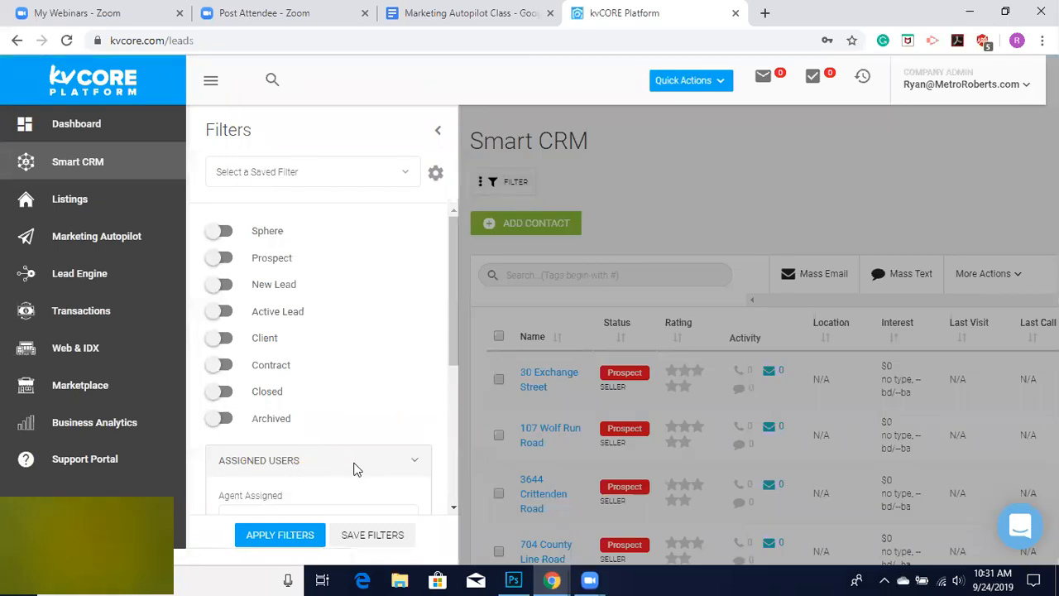
{"action": "scroll", "coordinate": [354, 467], "scroll_direction": "down", "scroll_amount": 1}
{"action": "left_click", "coordinate": [282, 438]}
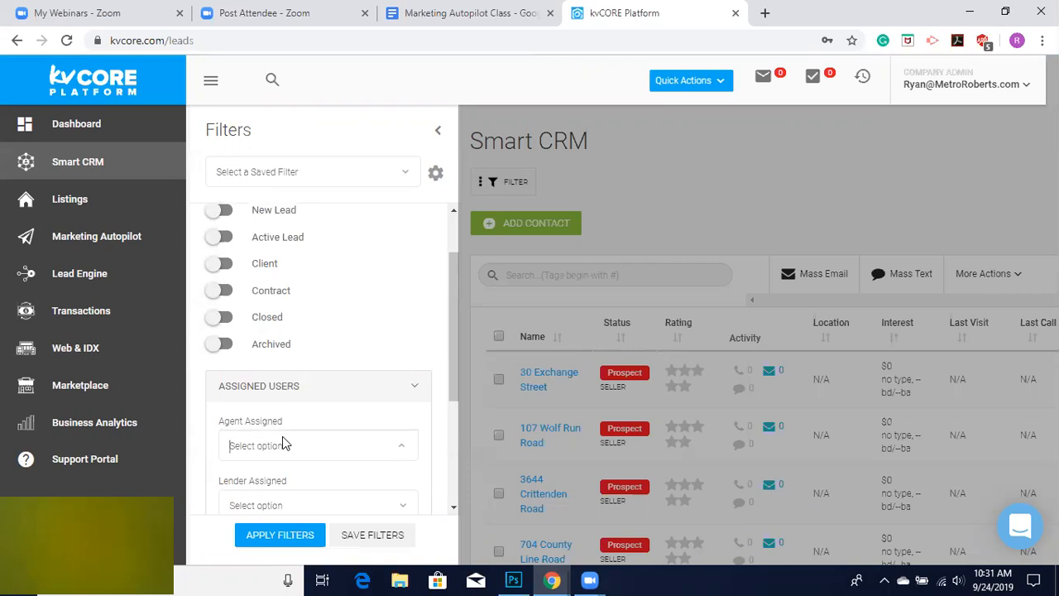
{"action": "type", "text": "ryan"}
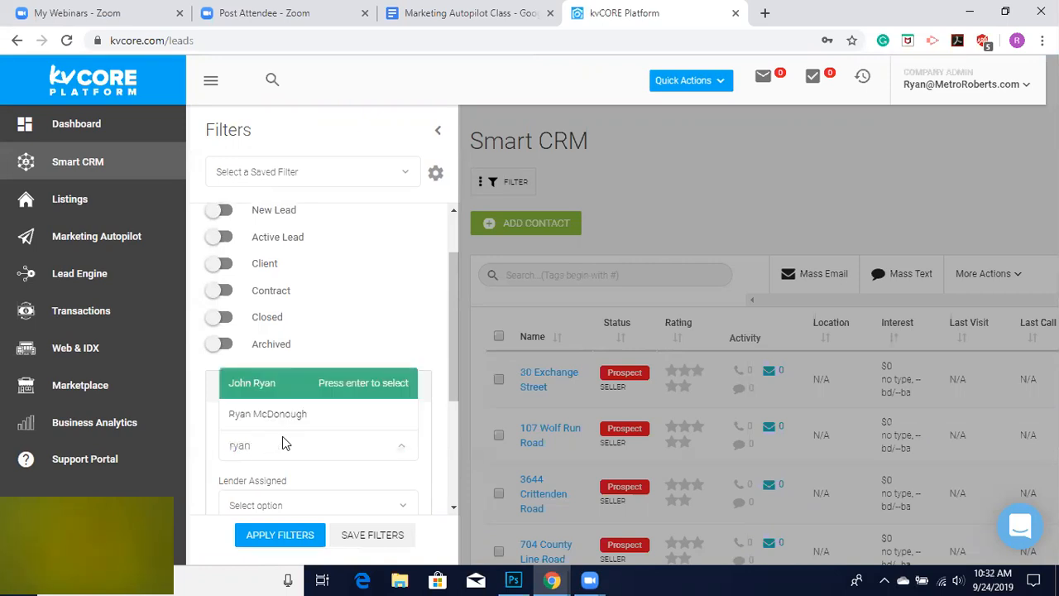
{"action": "left_click", "coordinate": [273, 418]}
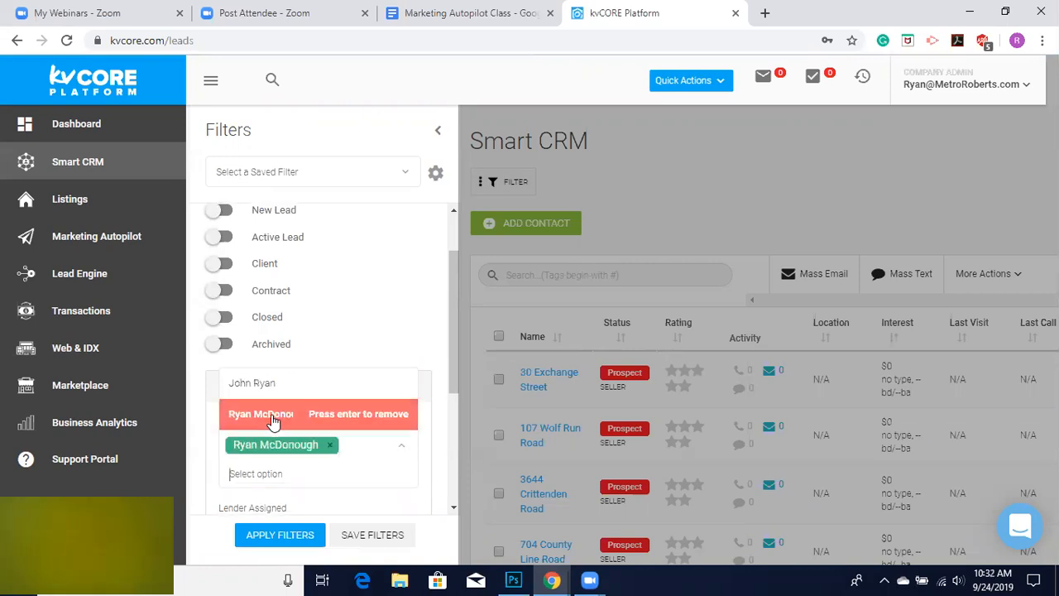
{"action": "left_click", "coordinate": [279, 541]}
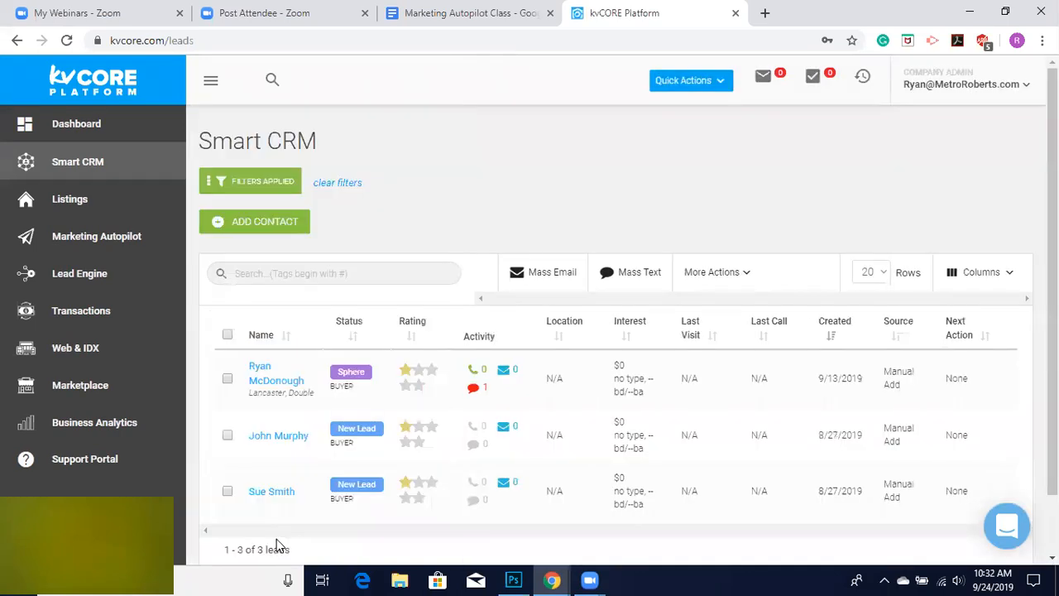
Select all filtered contacts and open a mass email to them, browsing the template list.
{"action": "left_click", "coordinate": [227, 335]}
{"action": "scroll", "coordinate": [326, 513], "scroll_direction": "down", "scroll_amount": 1}
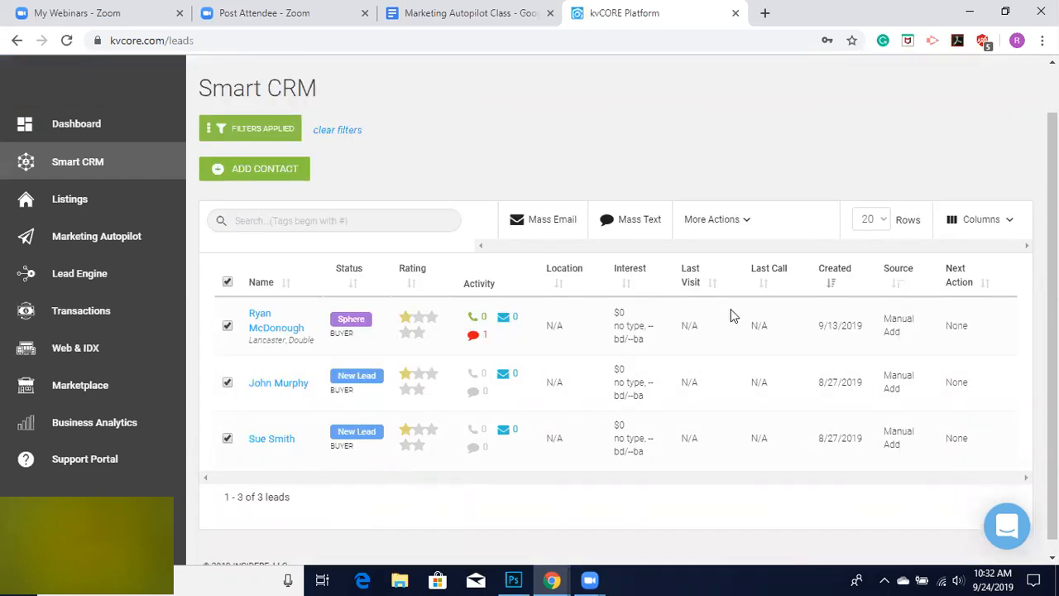
{"action": "left_click", "coordinate": [546, 225]}
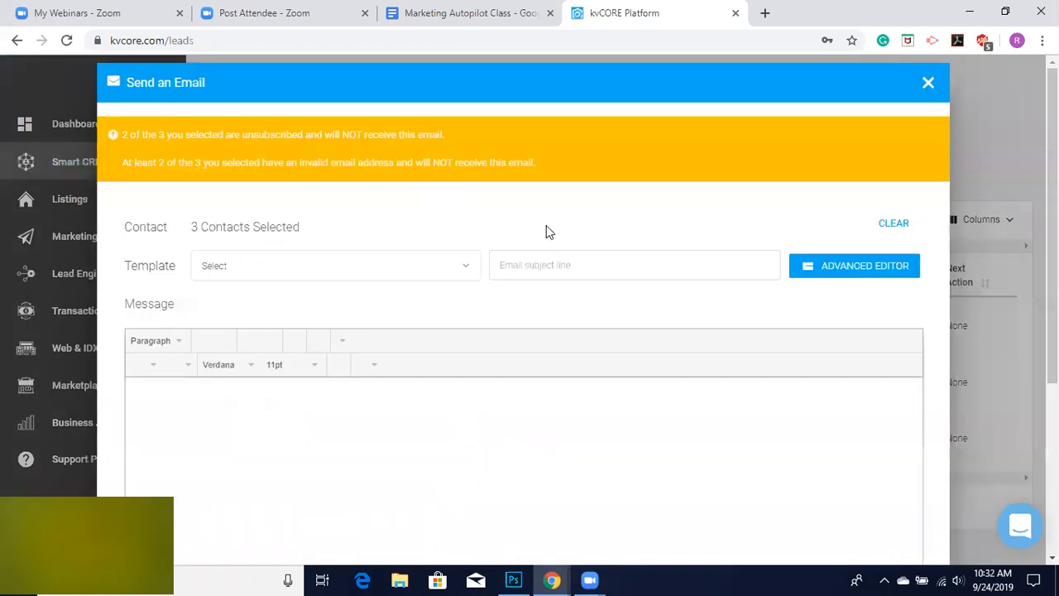
{"action": "left_click", "coordinate": [464, 269]}
{"action": "left_click_drag", "start_coordinate": [470, 296], "coordinate": [474, 416]}
{"action": "left_click", "coordinate": [566, 310]}
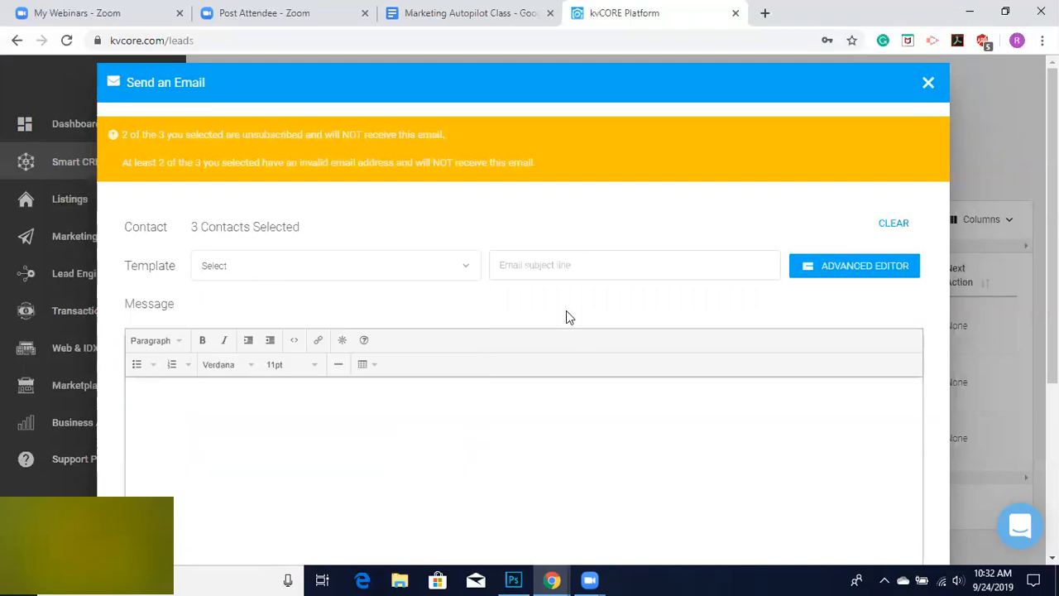
Discard the mass email without sending and return to Marketing Autopilot.
{"action": "left_click", "coordinate": [929, 83]}
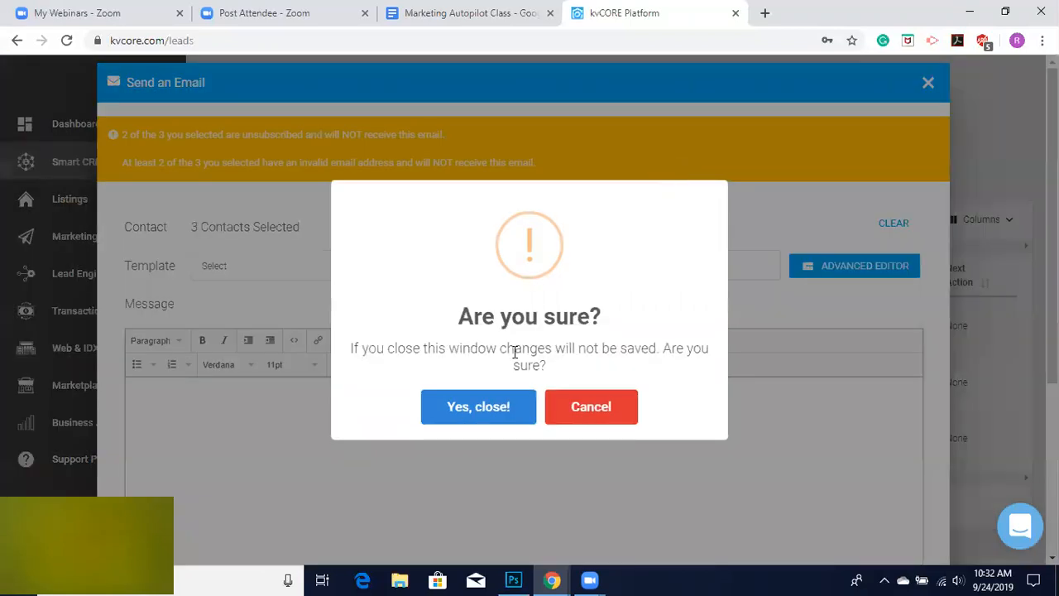
{"action": "left_click", "coordinate": [468, 424]}
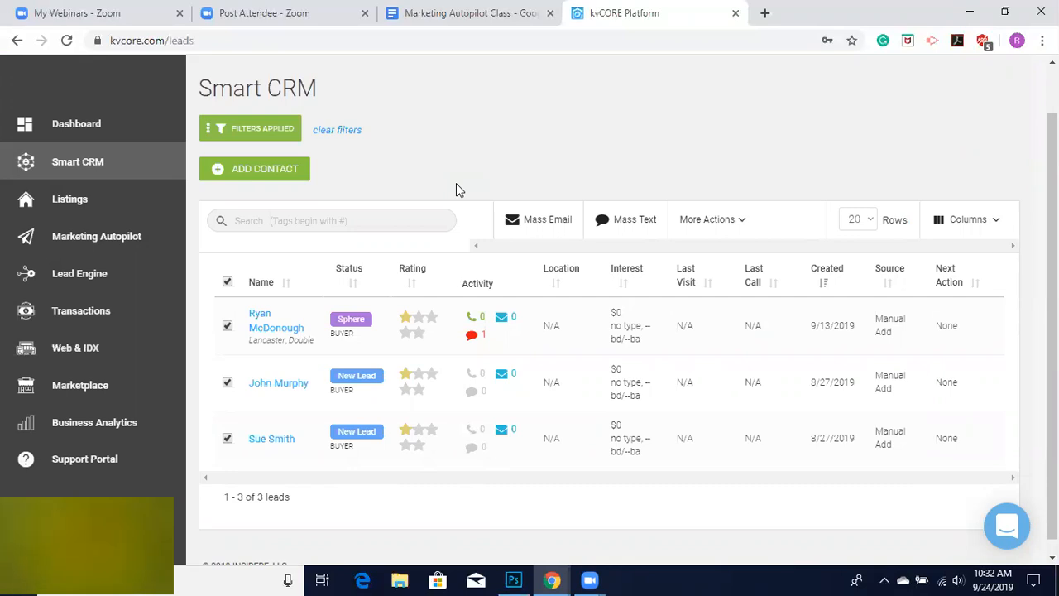
{"action": "left_click", "coordinate": [108, 240]}
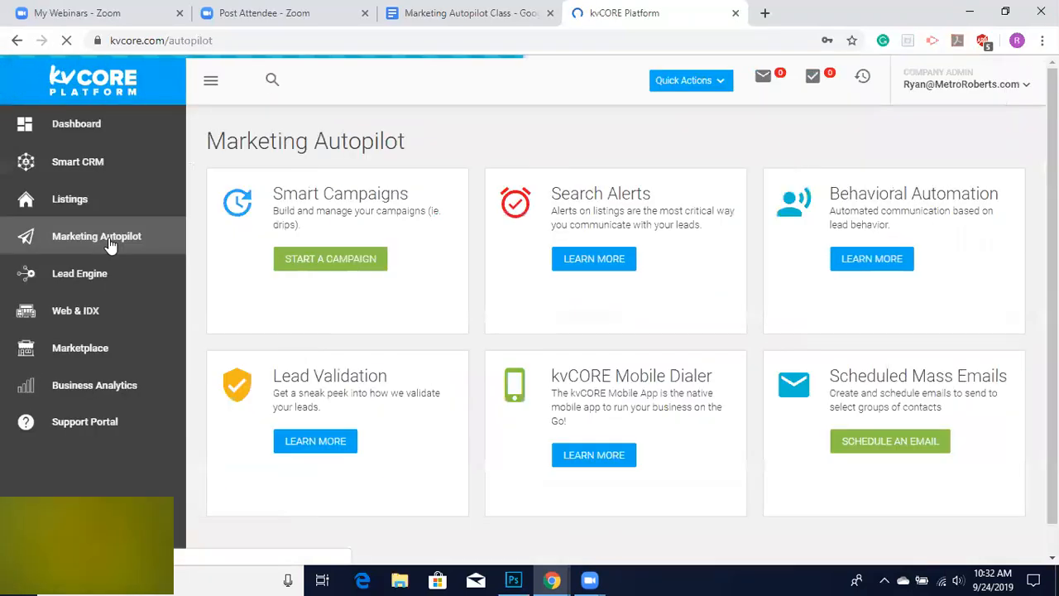